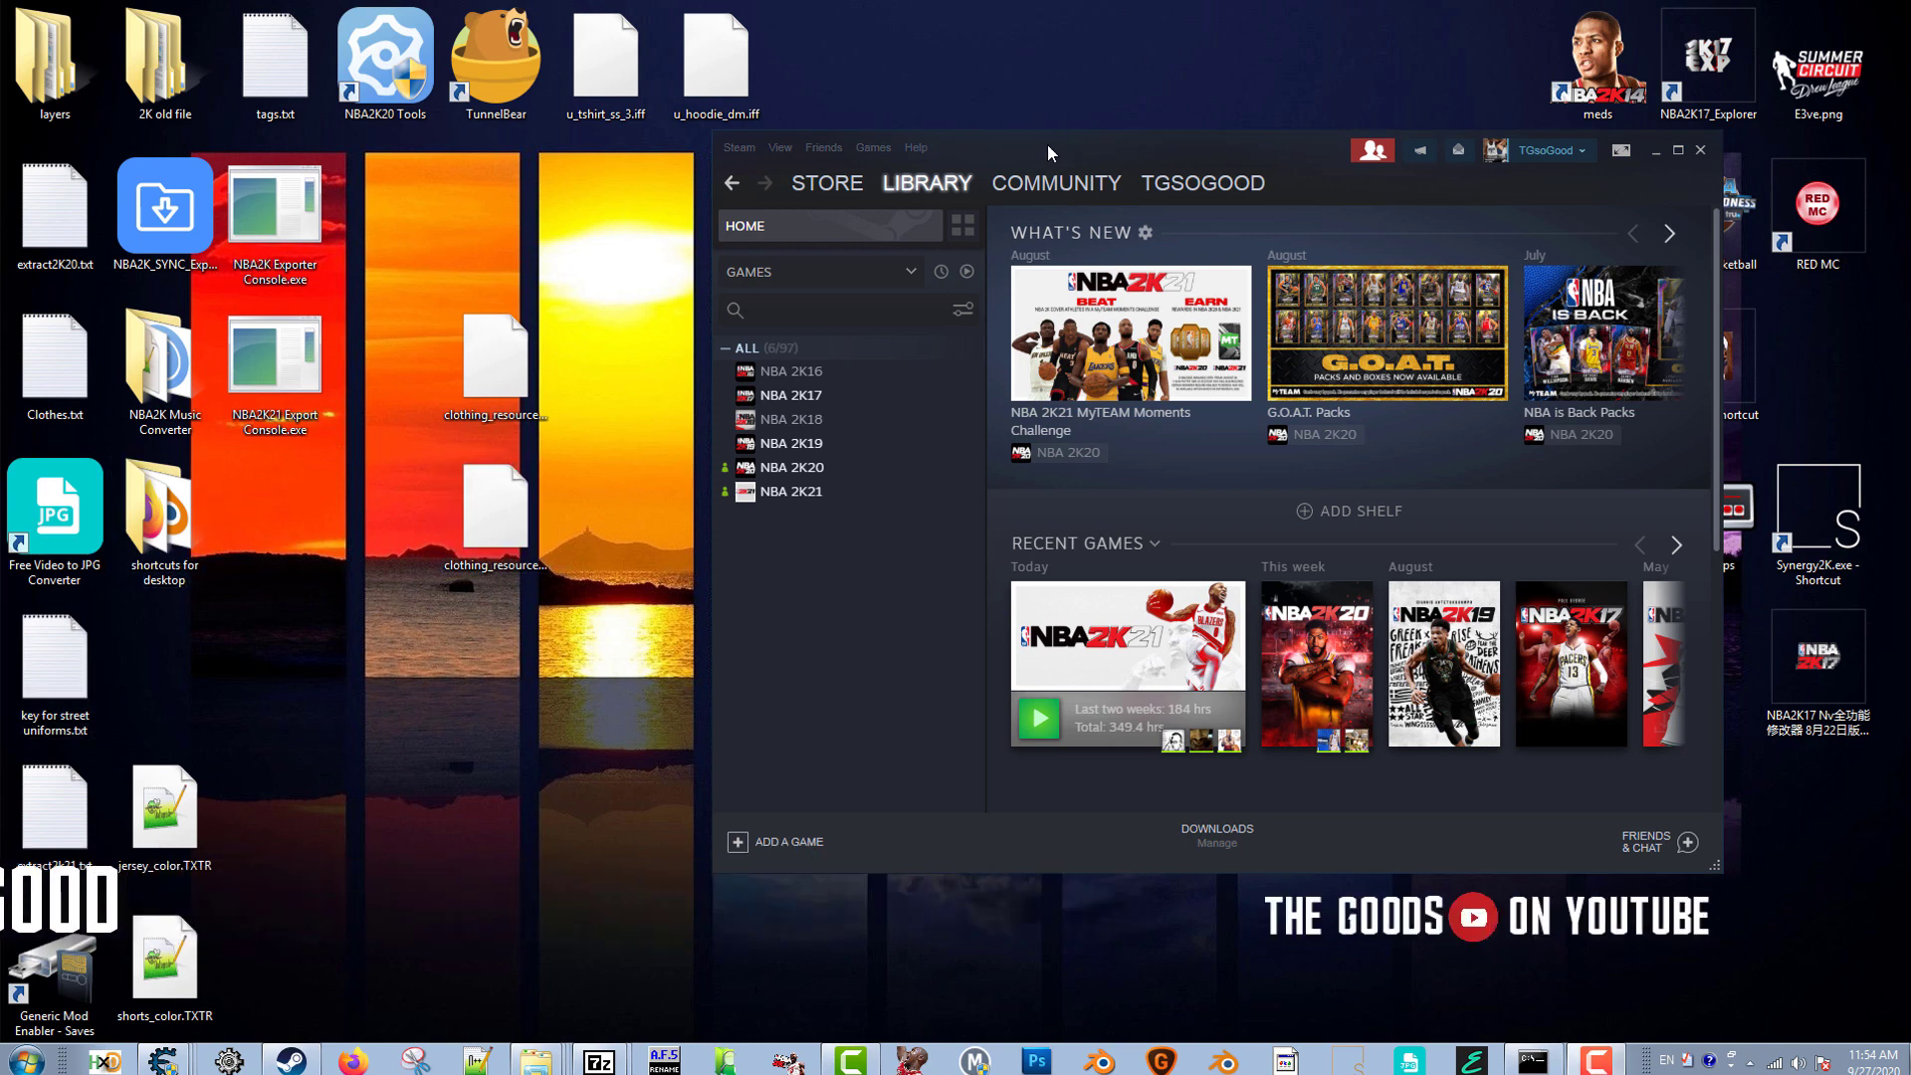
# Move the Steam library window so that it uncovers the game shortcuts on the desktop.
pyautogui.moveTo(1084, 134); pyautogui.dragTo(813, 153)
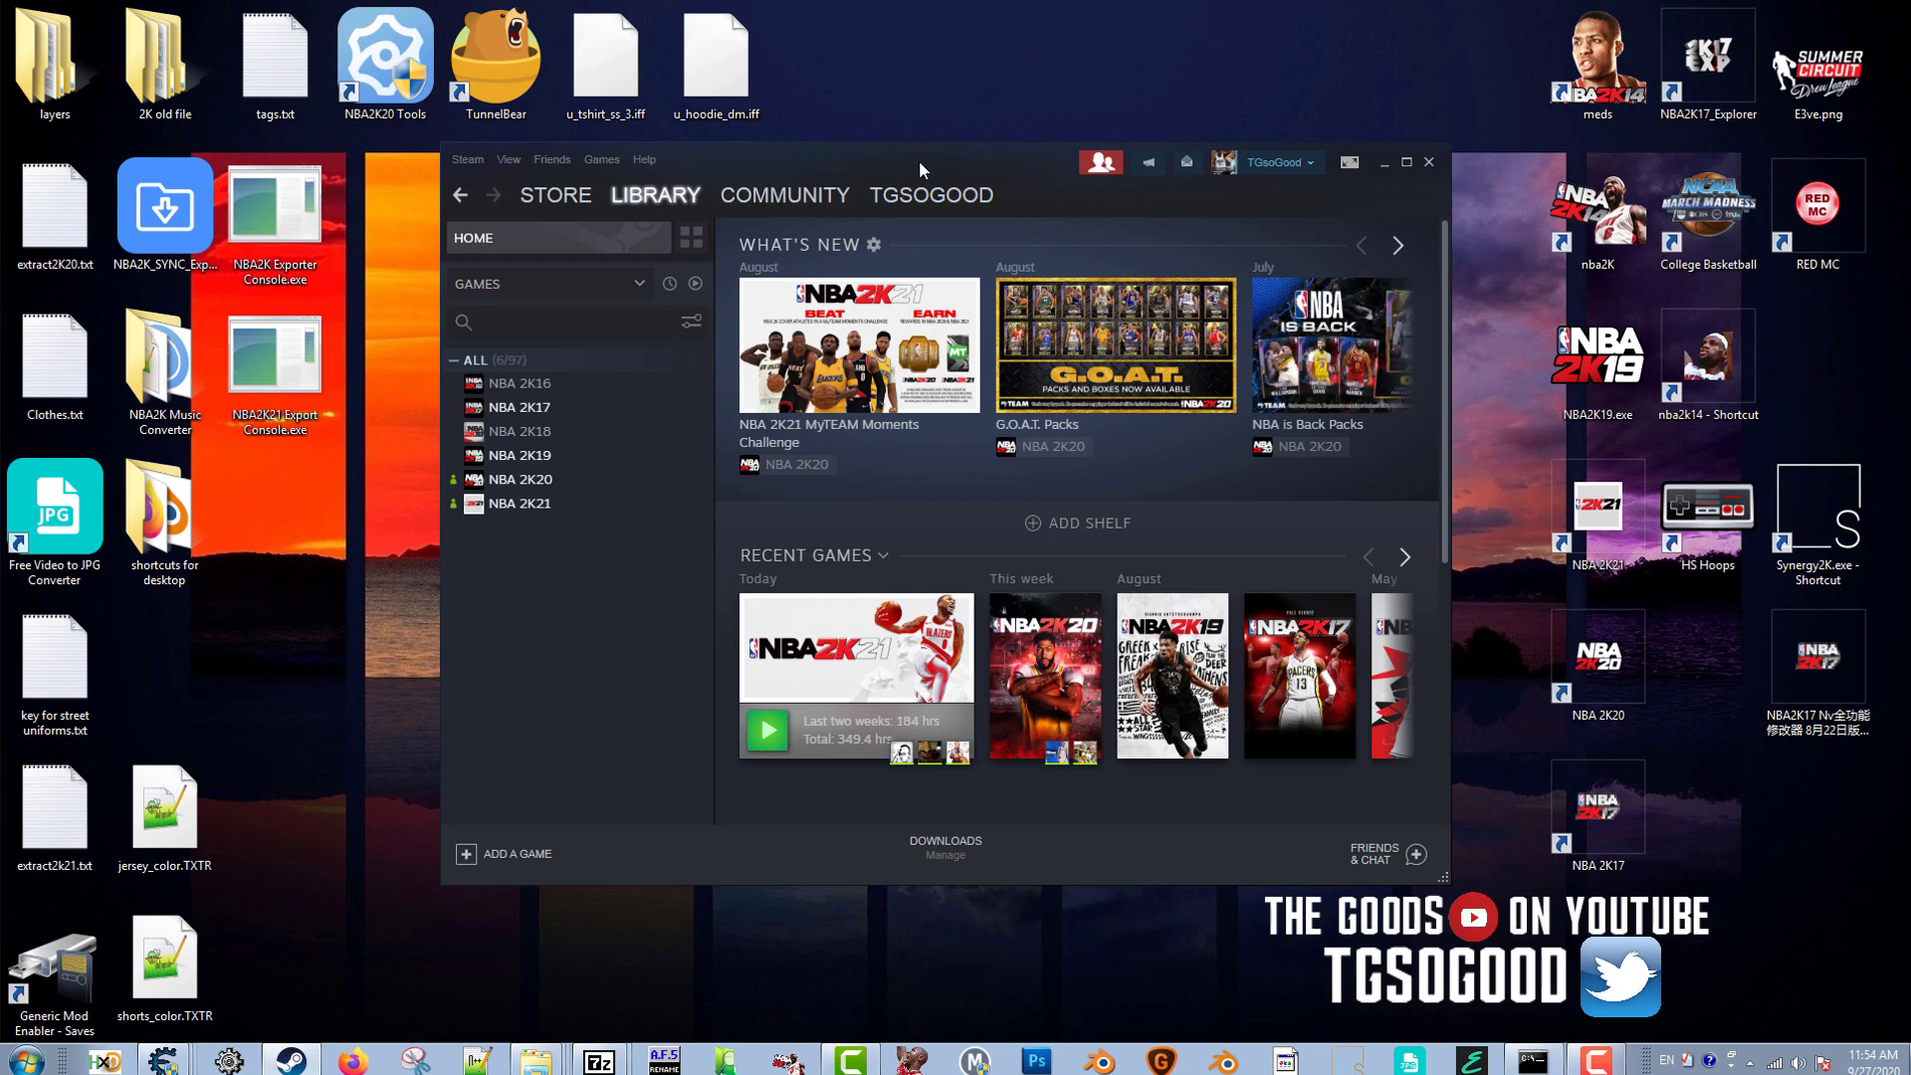
pyautogui.moveTo(918, 159); pyautogui.dragTo(860, 179)
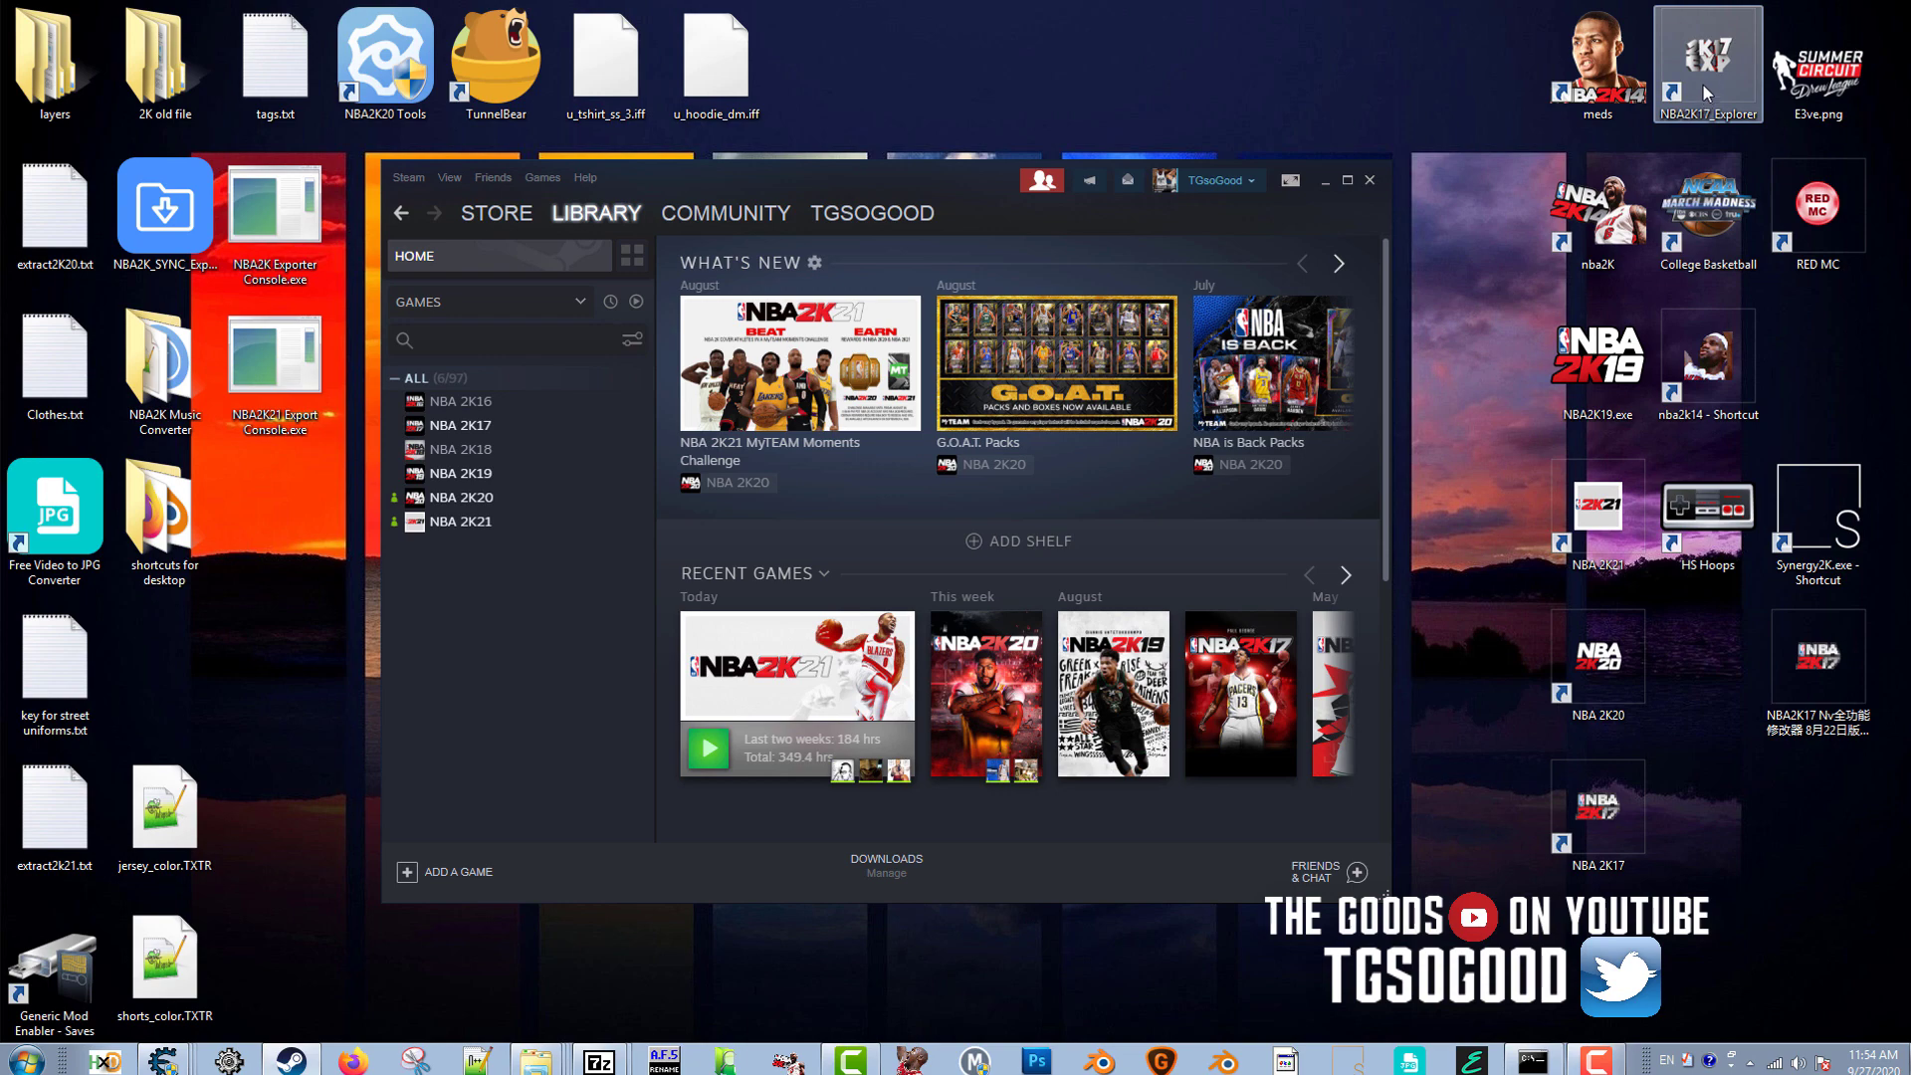
pyautogui.moveTo(1704, 91)
pyautogui.mouseDown()
pyautogui.moveTo(332, 576)
pyautogui.moveTo(279, 624)
pyautogui.moveTo(997, 45)
pyautogui.moveTo(988, 64)
pyautogui.moveTo(1729, 124)
pyautogui.moveTo(1710, 80)
pyautogui.mouseUp()
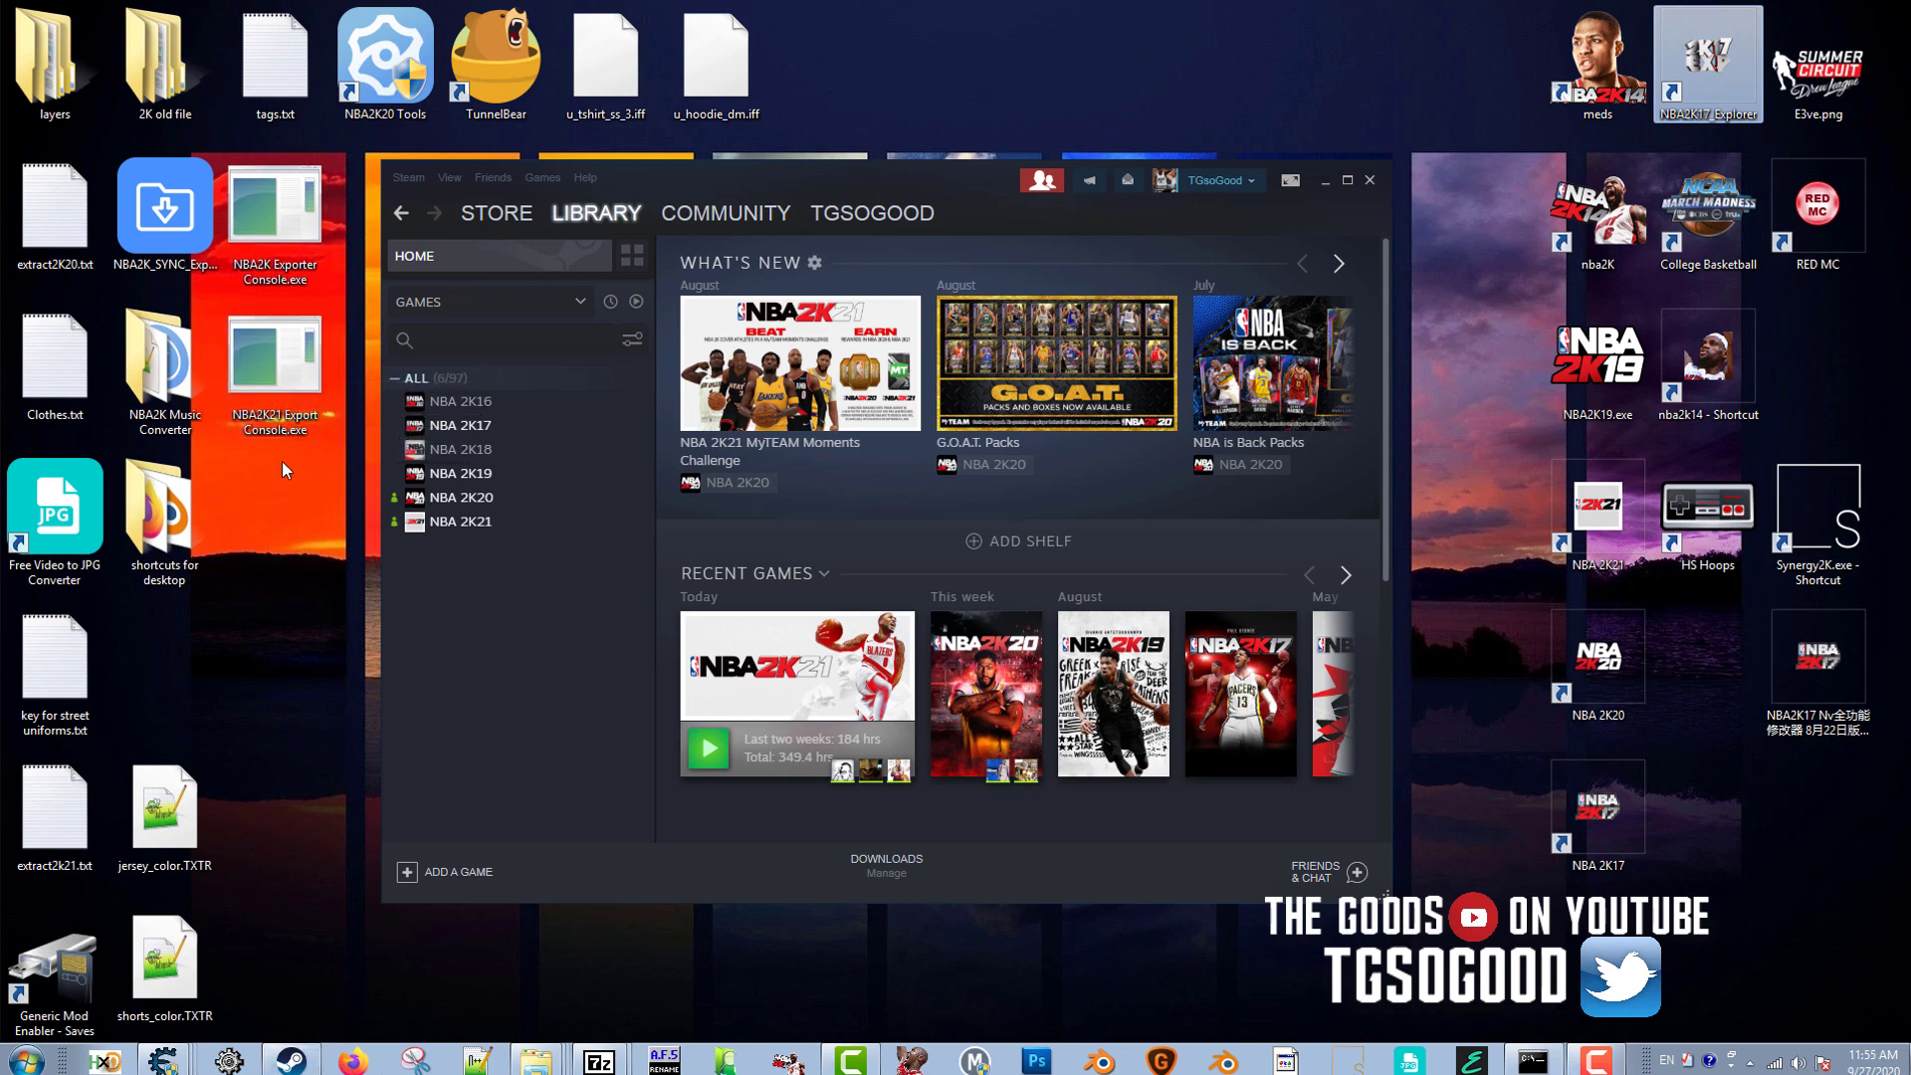
# Run NBA2K21 Export Console.exe from the desktop and choose option 1 for English.
pyautogui.click(285, 404)
pyautogui.doubleClick(285, 404)
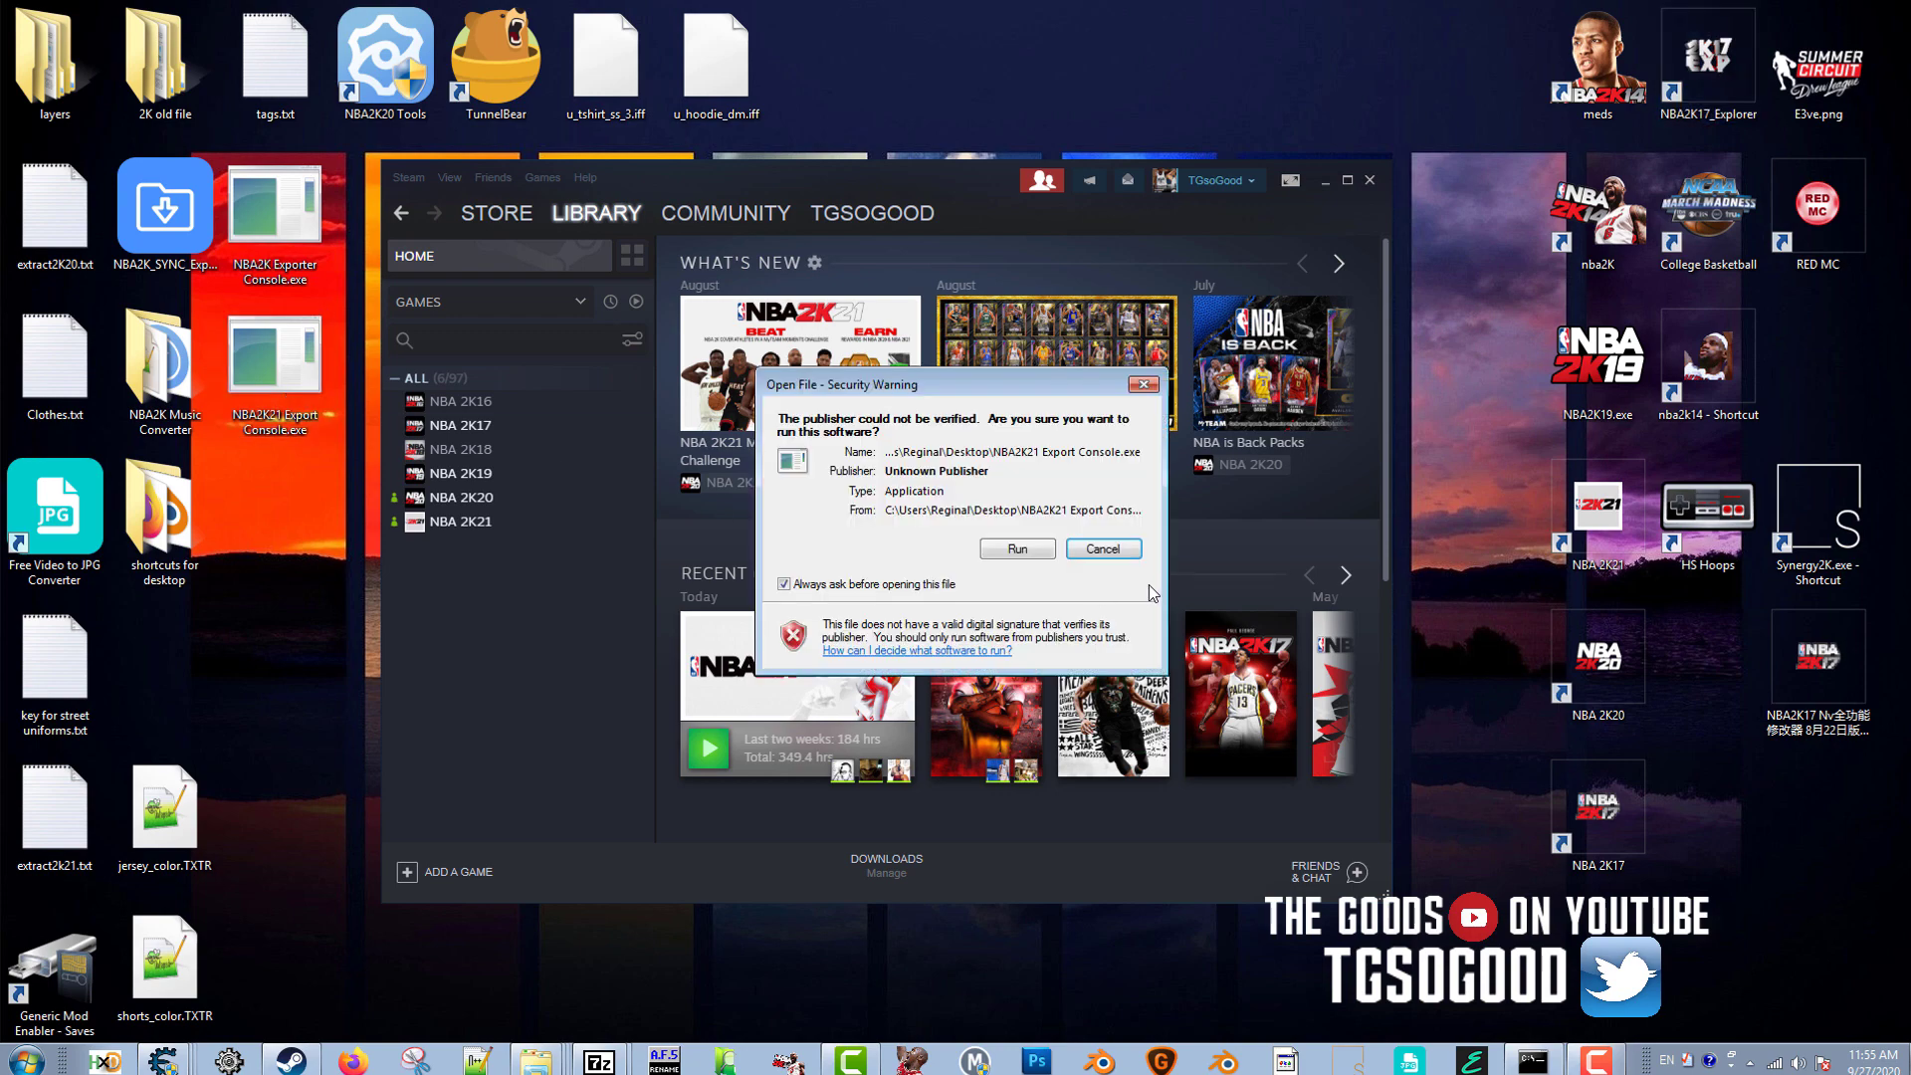
pyautogui.click(1017, 549)
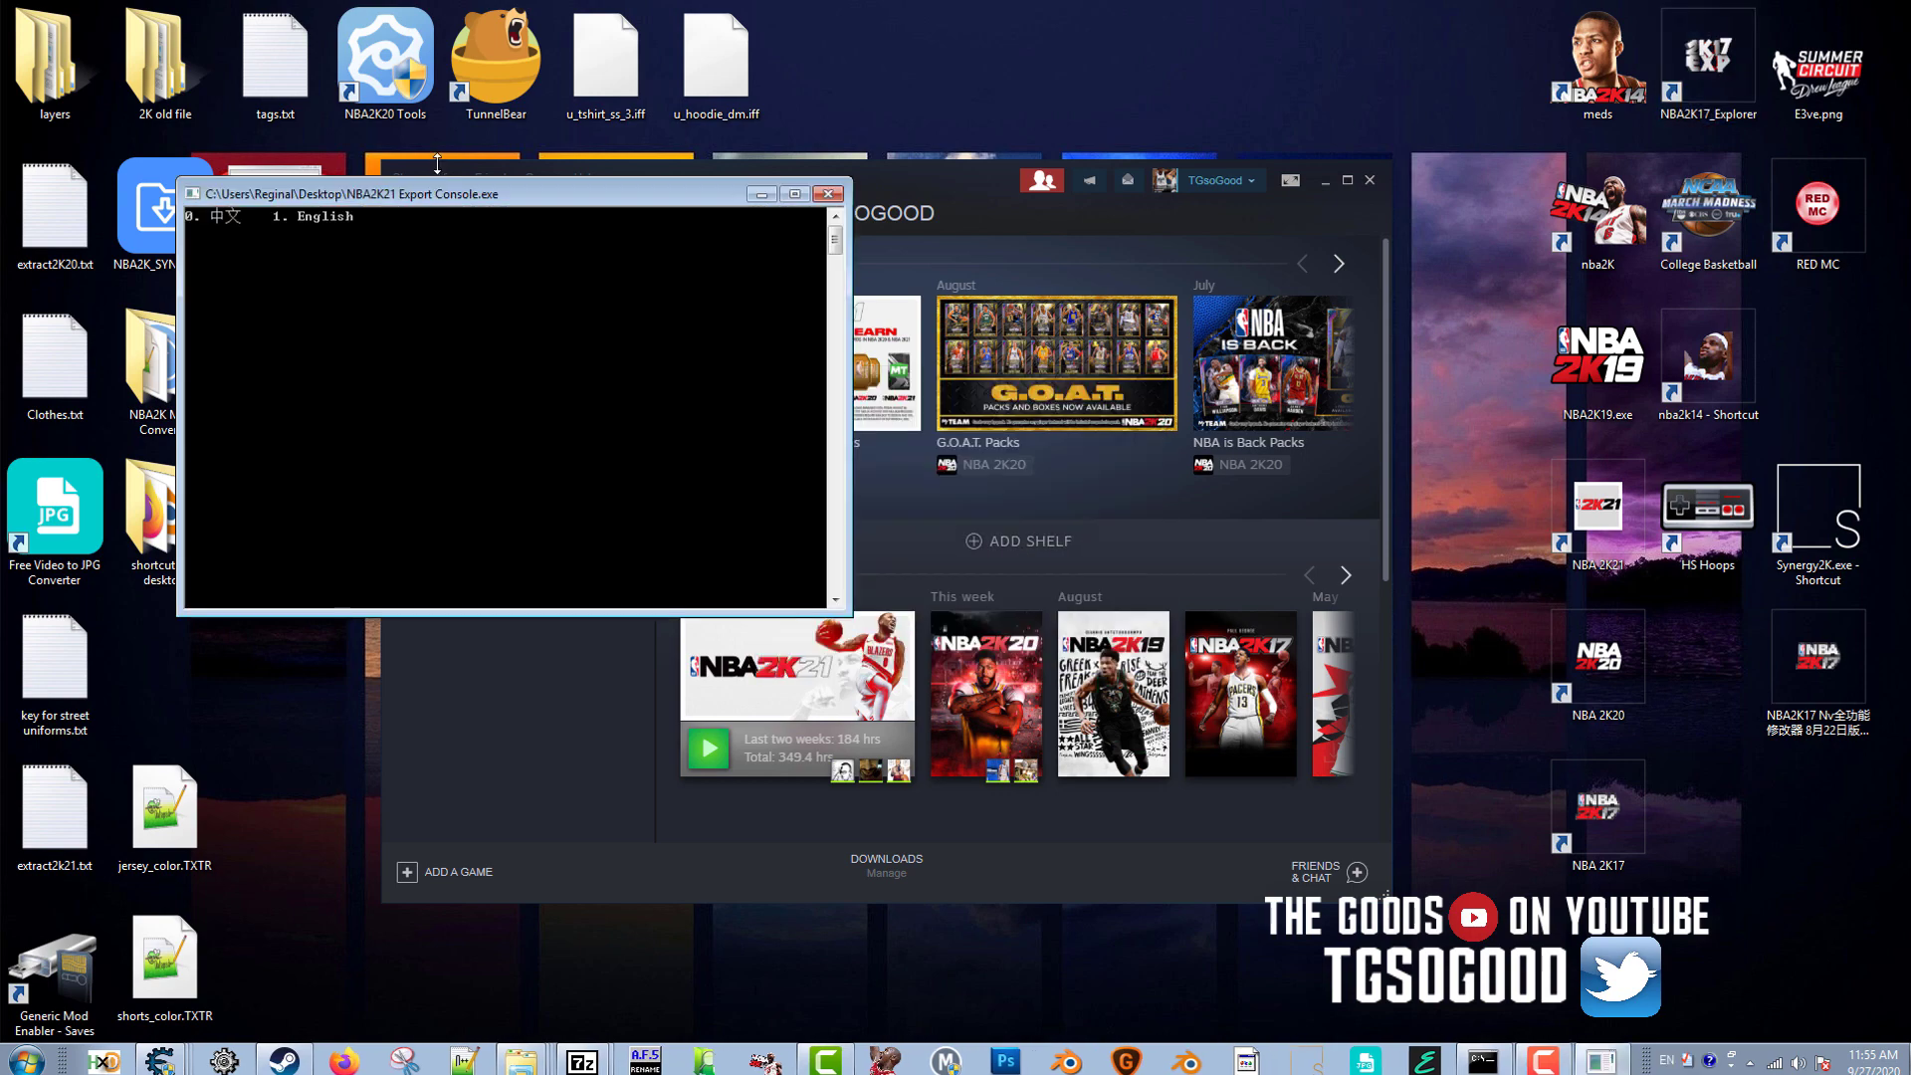
pyautogui.moveTo(473, 194); pyautogui.dragTo(902, 122)
pyautogui.click(903, 134)
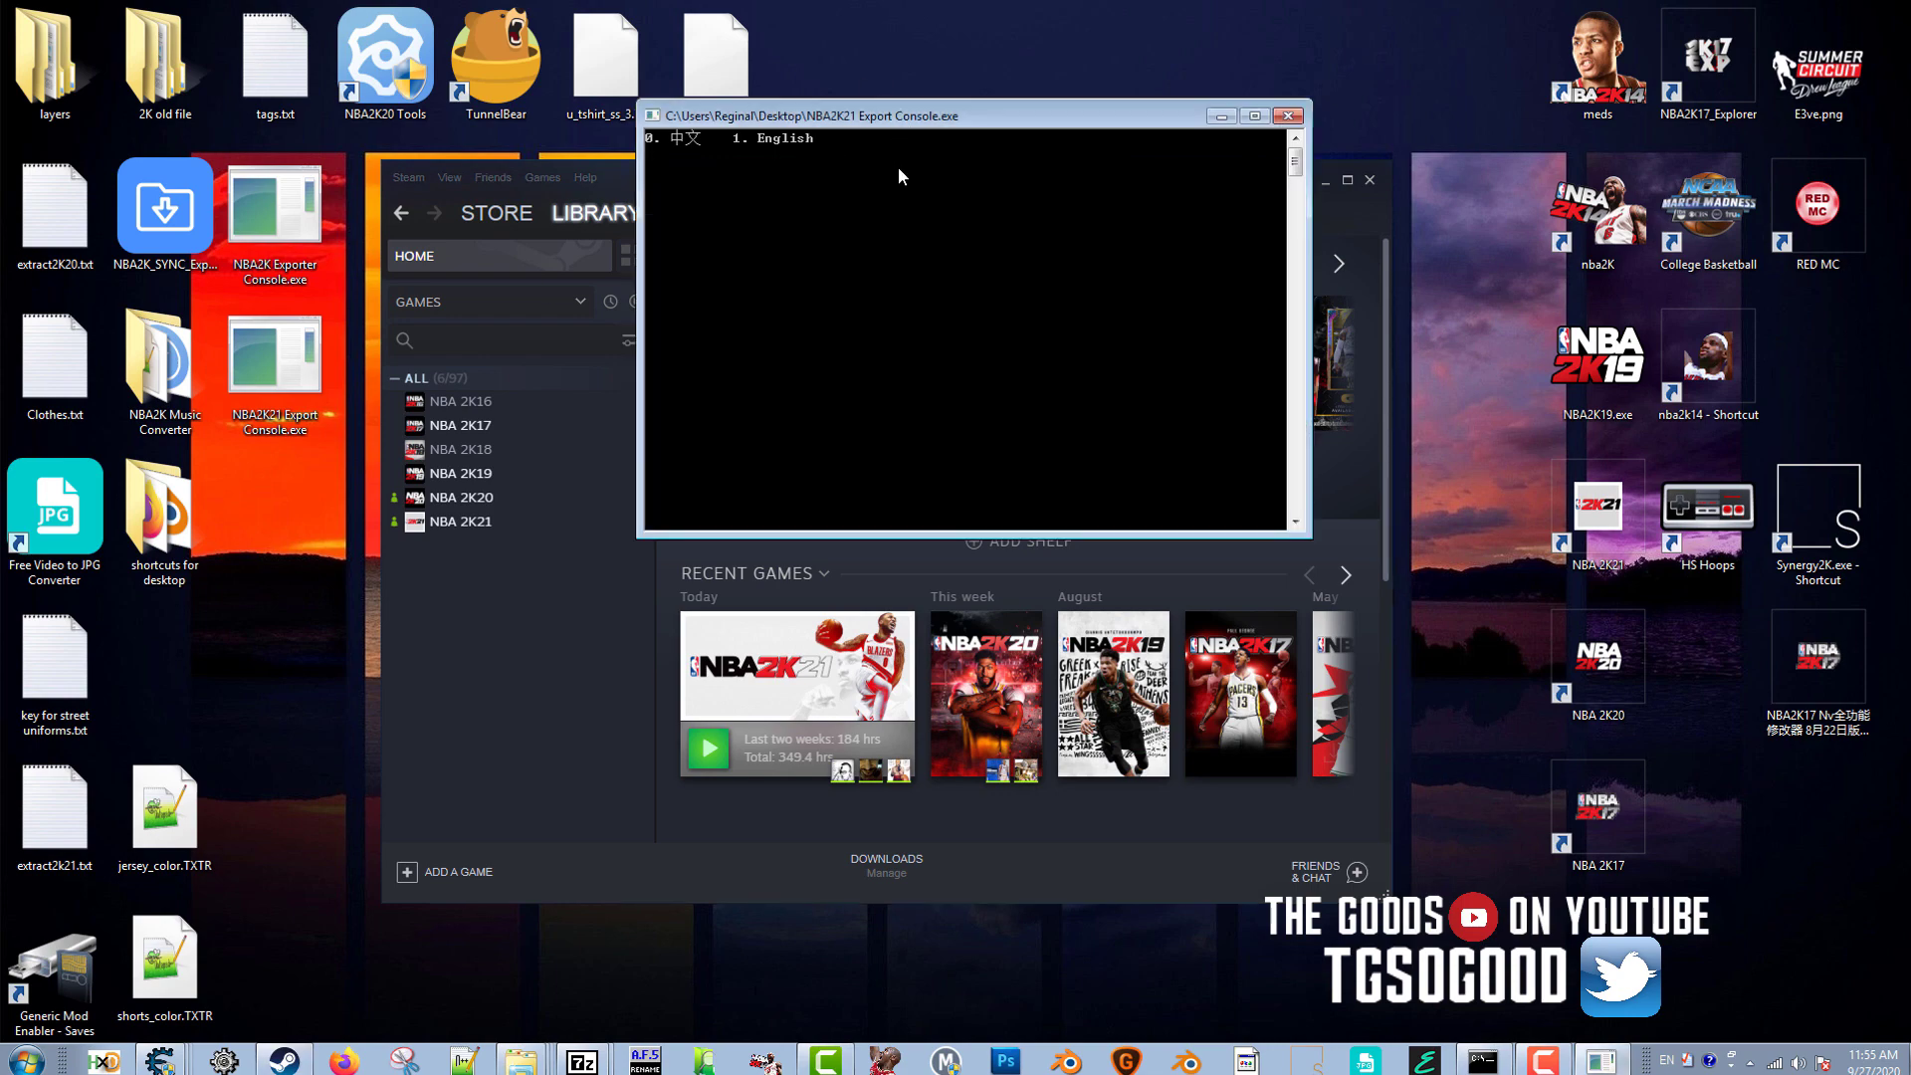
pyautogui.press('Return')
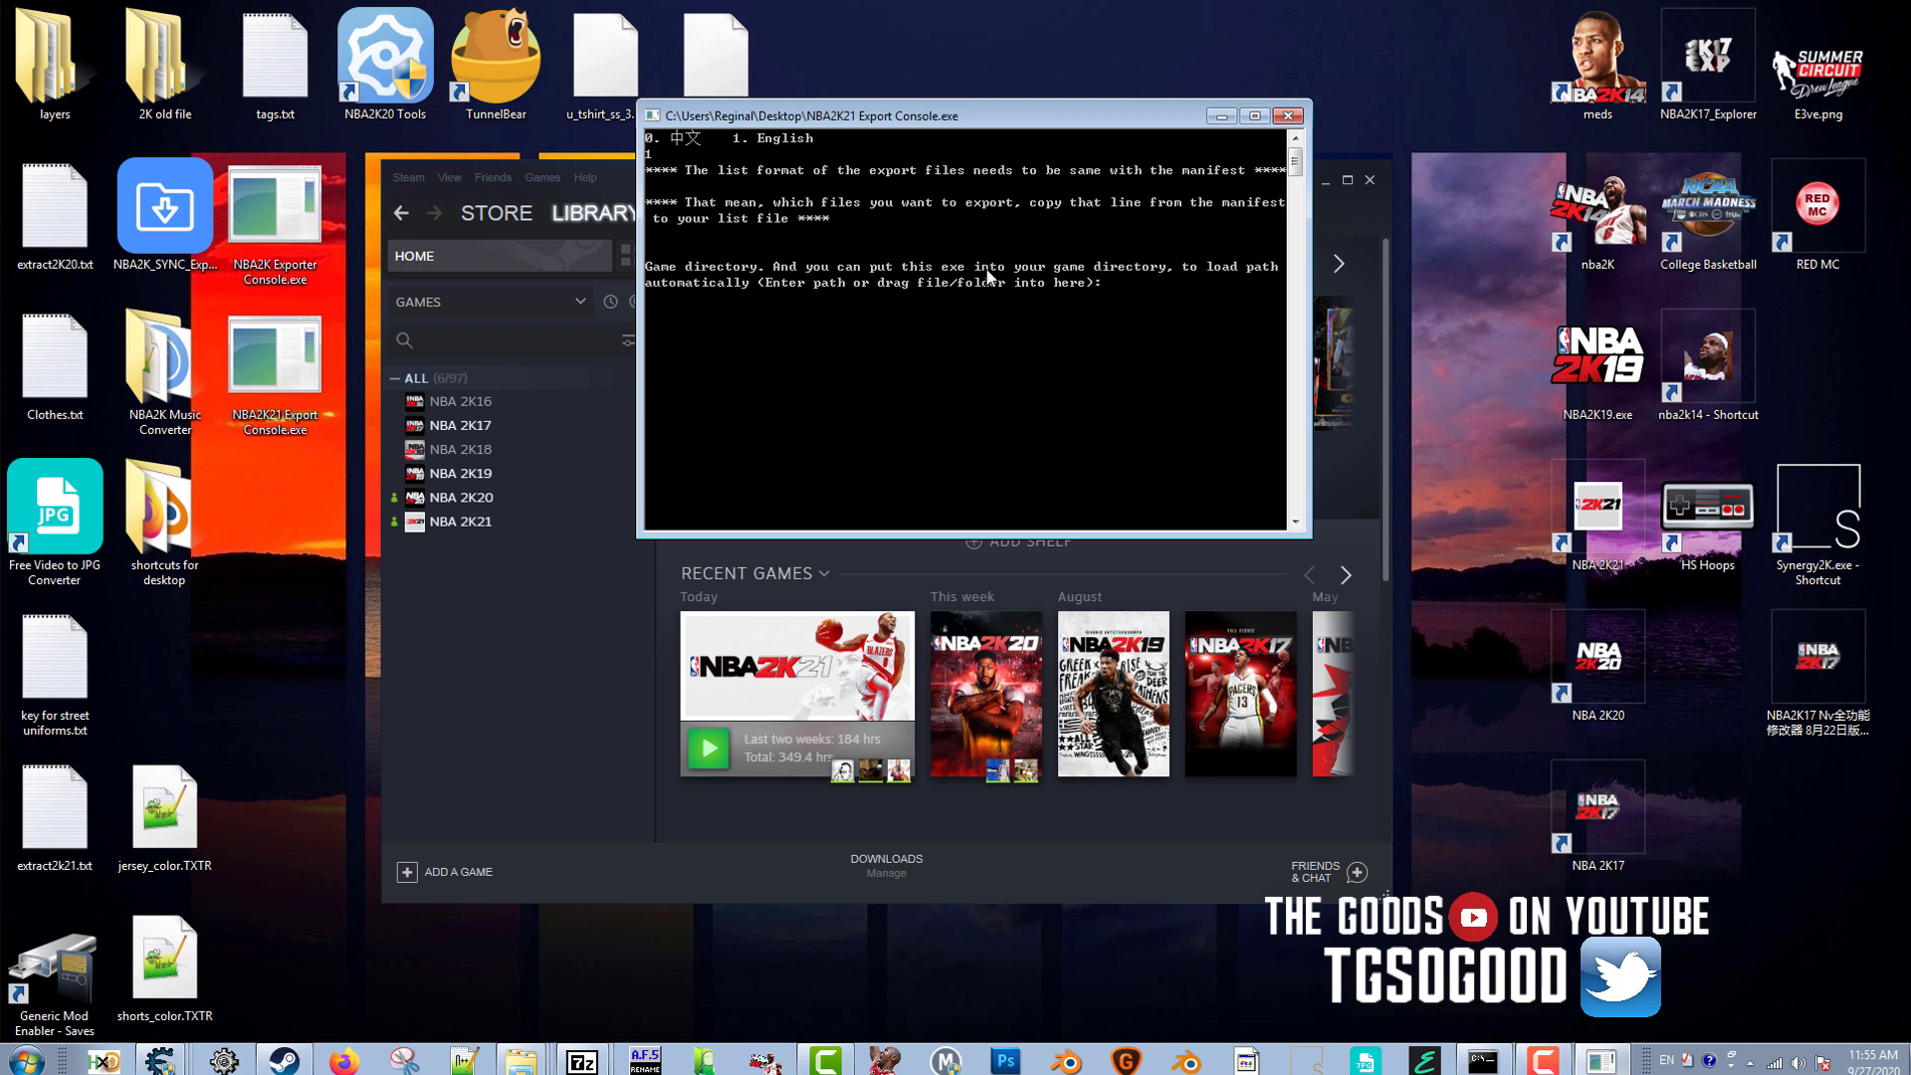
# Open the local files folder of NBA 2K21 from the Steam library.
pyautogui.click(623, 182)
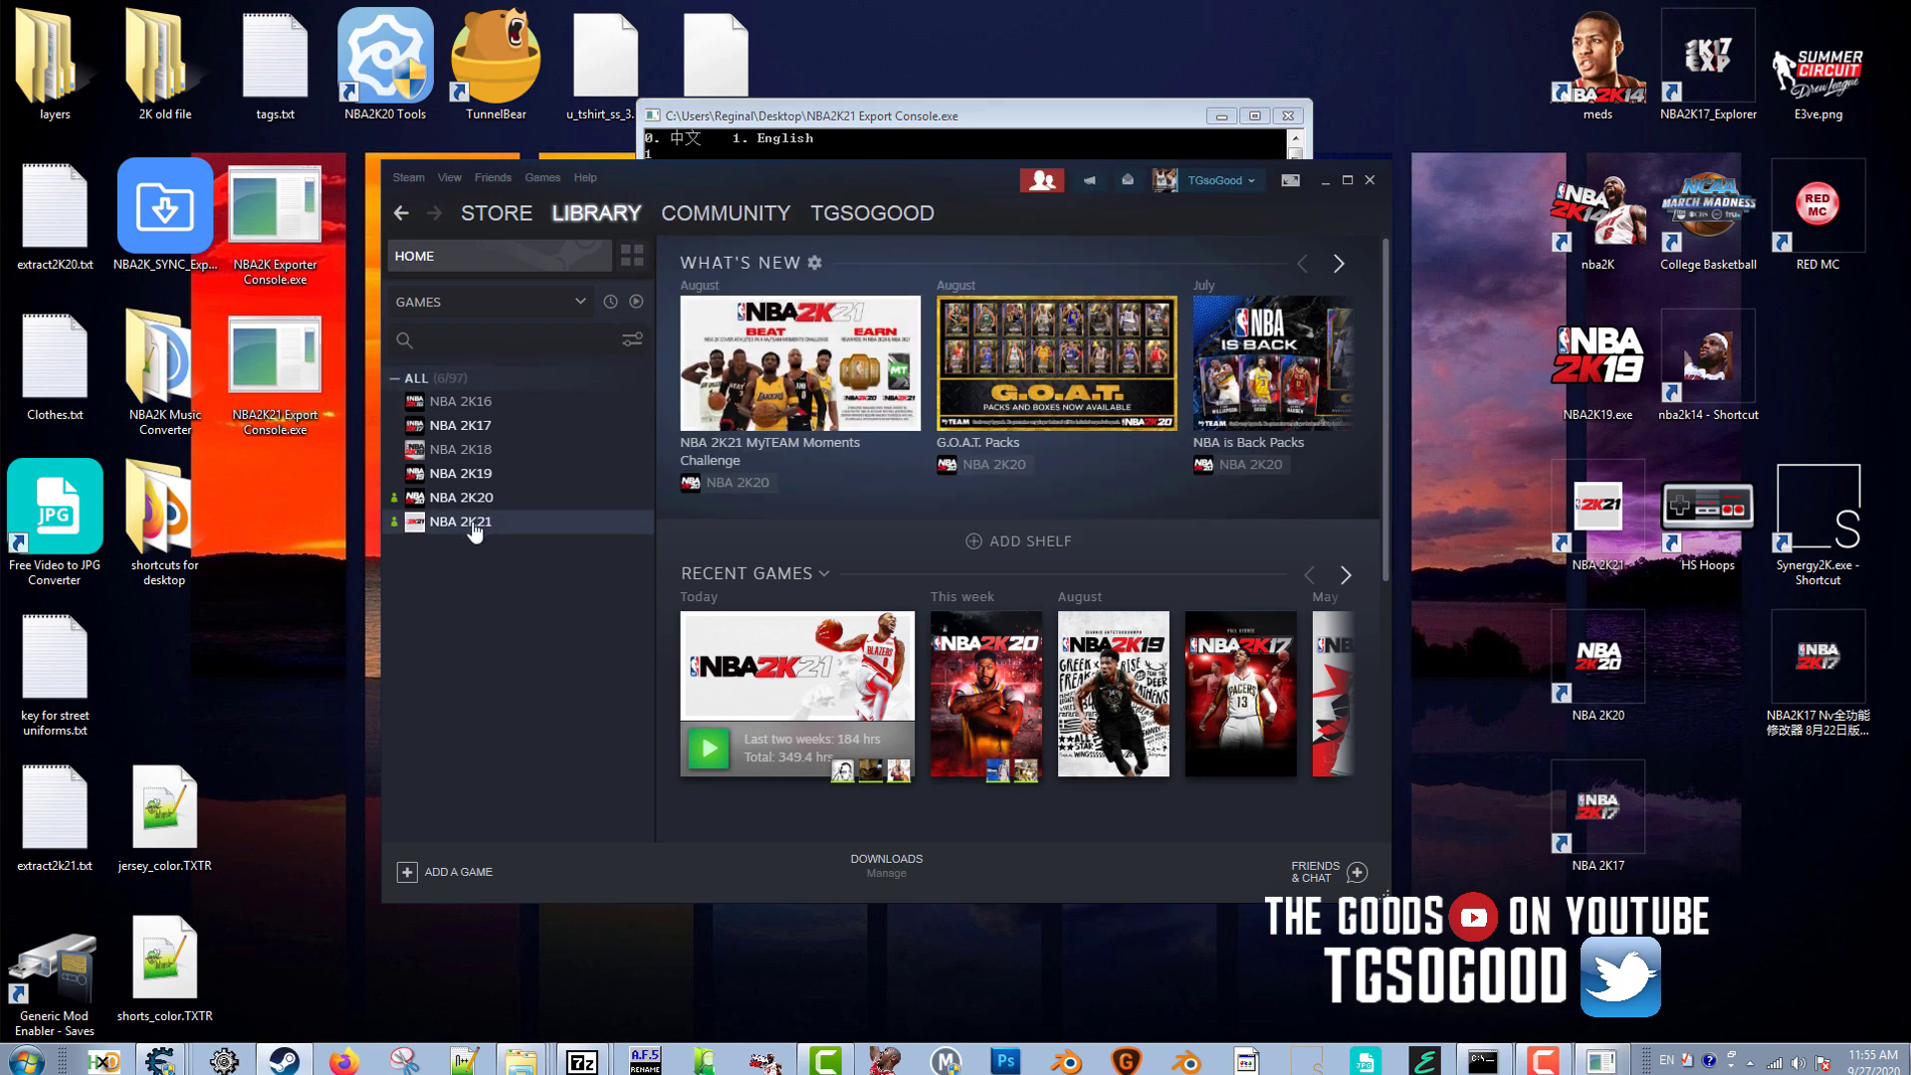
pyautogui.click(900, 129)
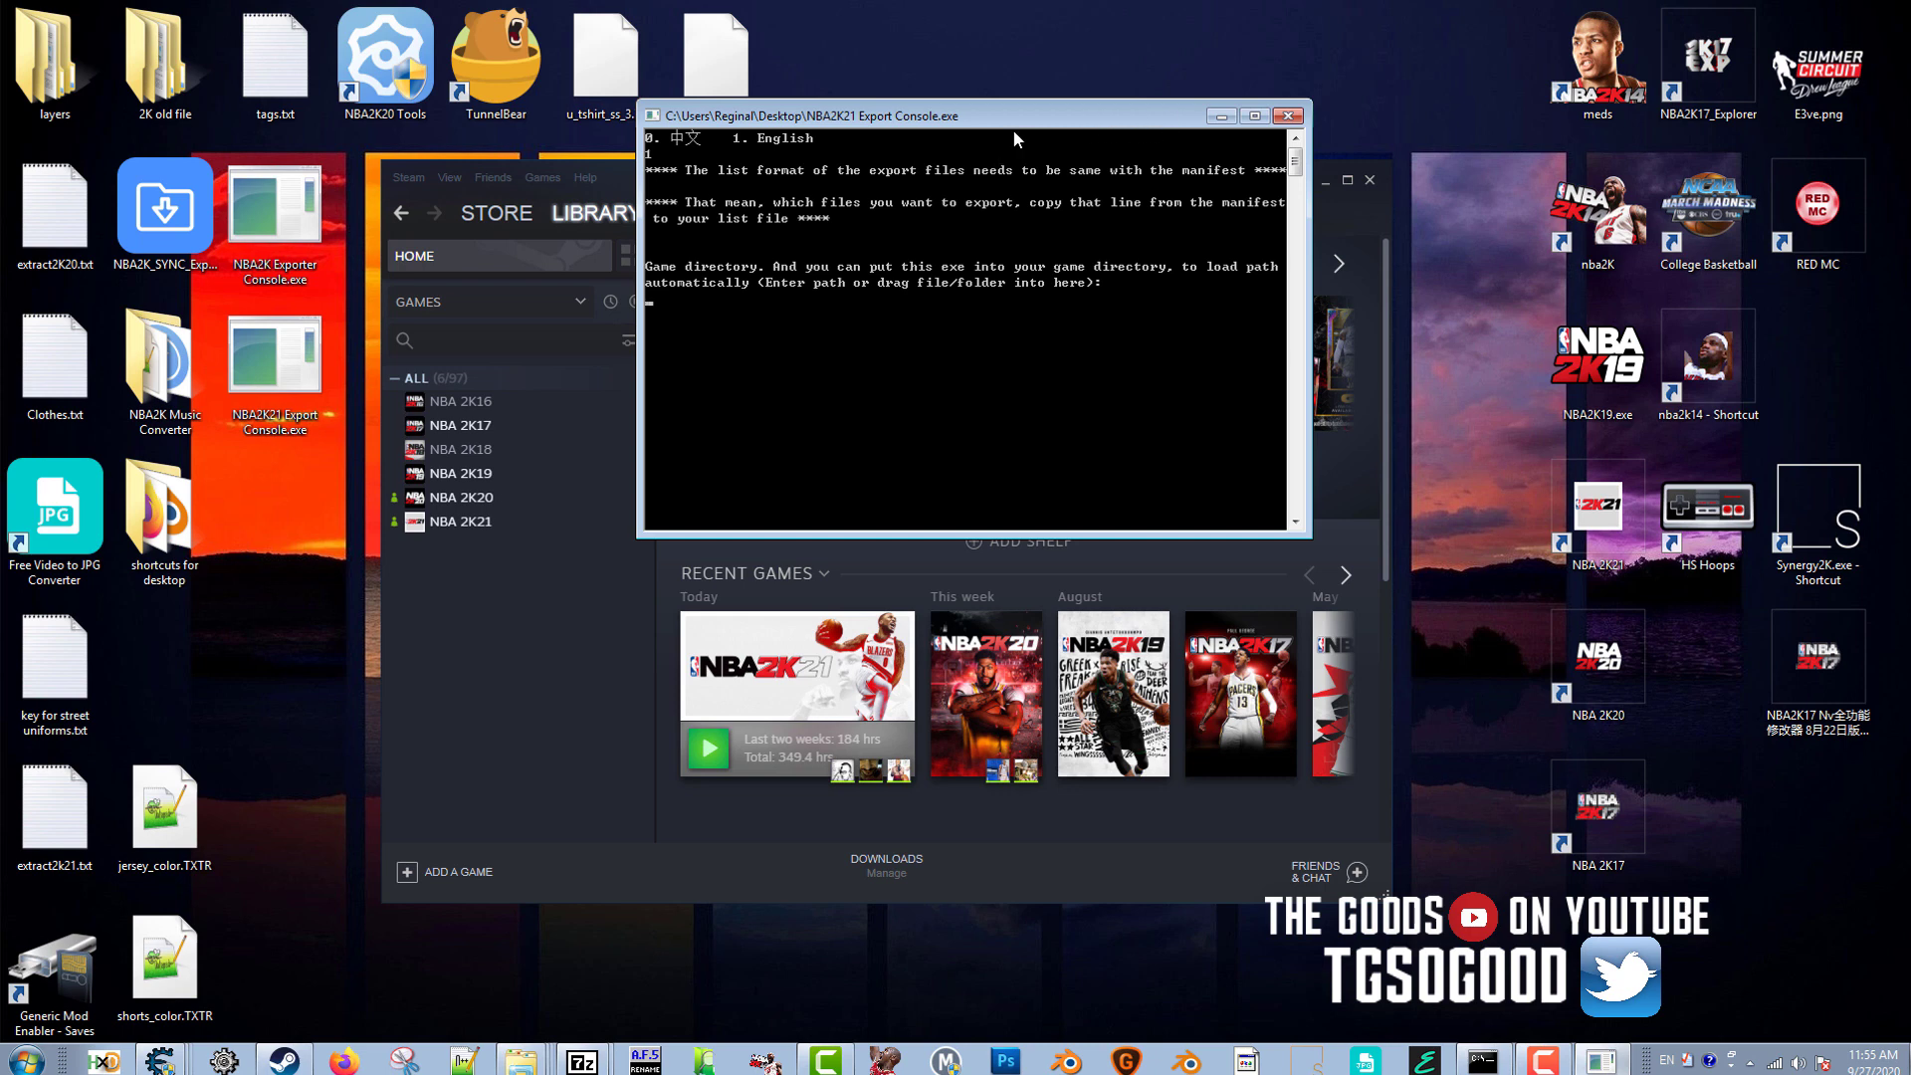
pyautogui.click(523, 798)
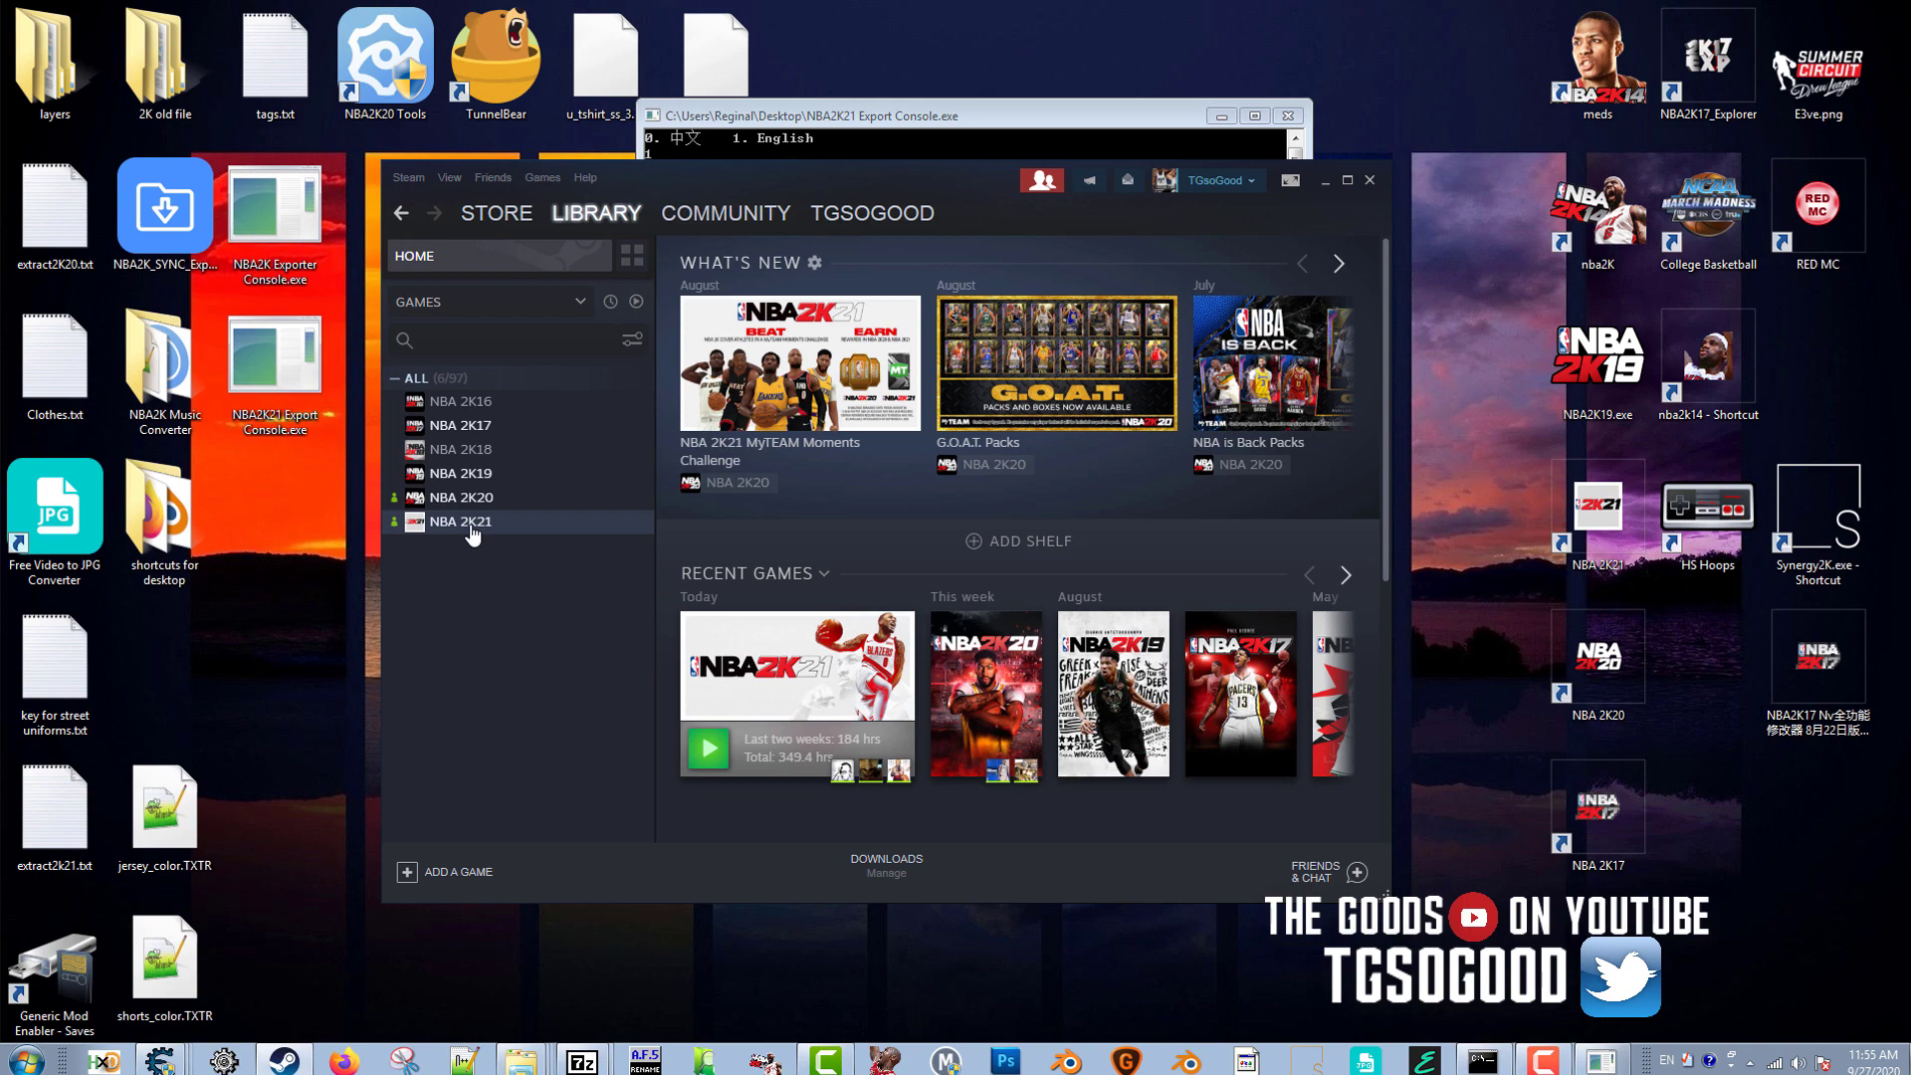
pyautogui.rightClick(473, 535)
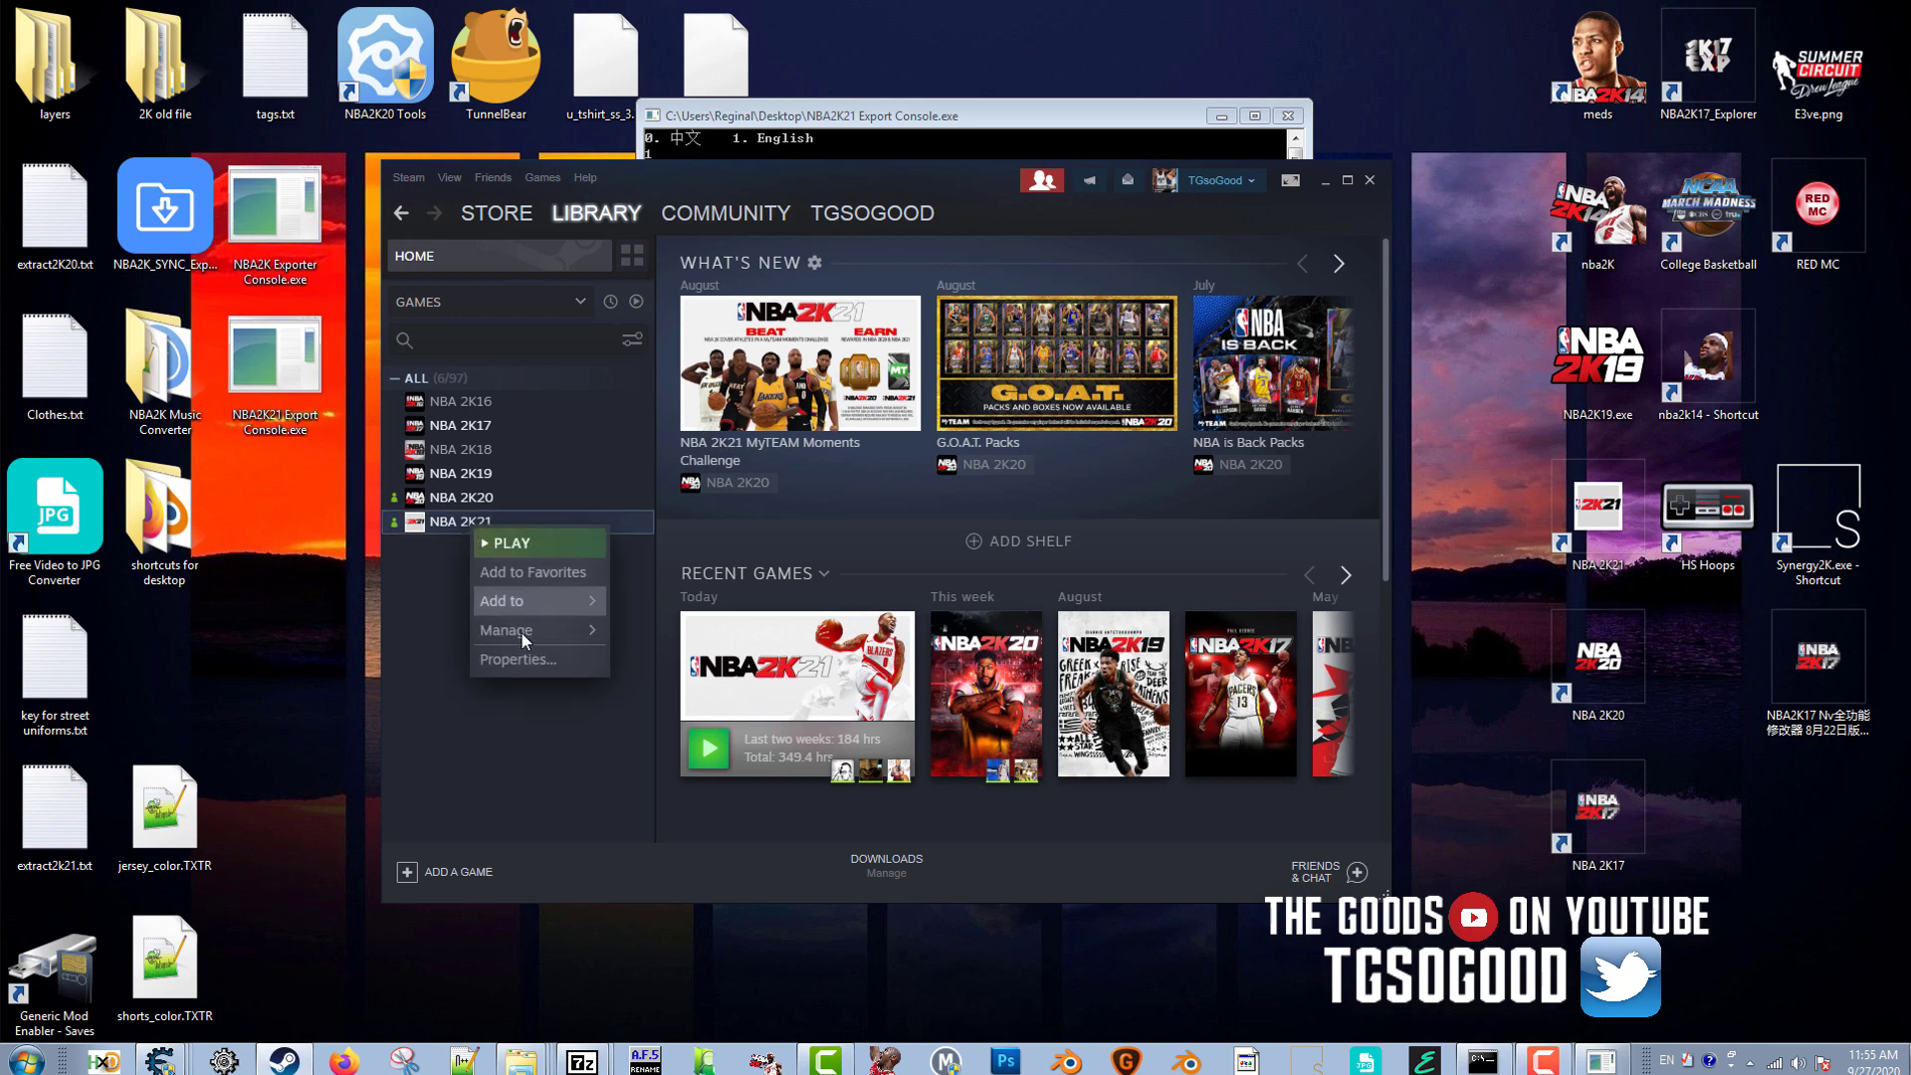
pyautogui.moveTo(525, 637)
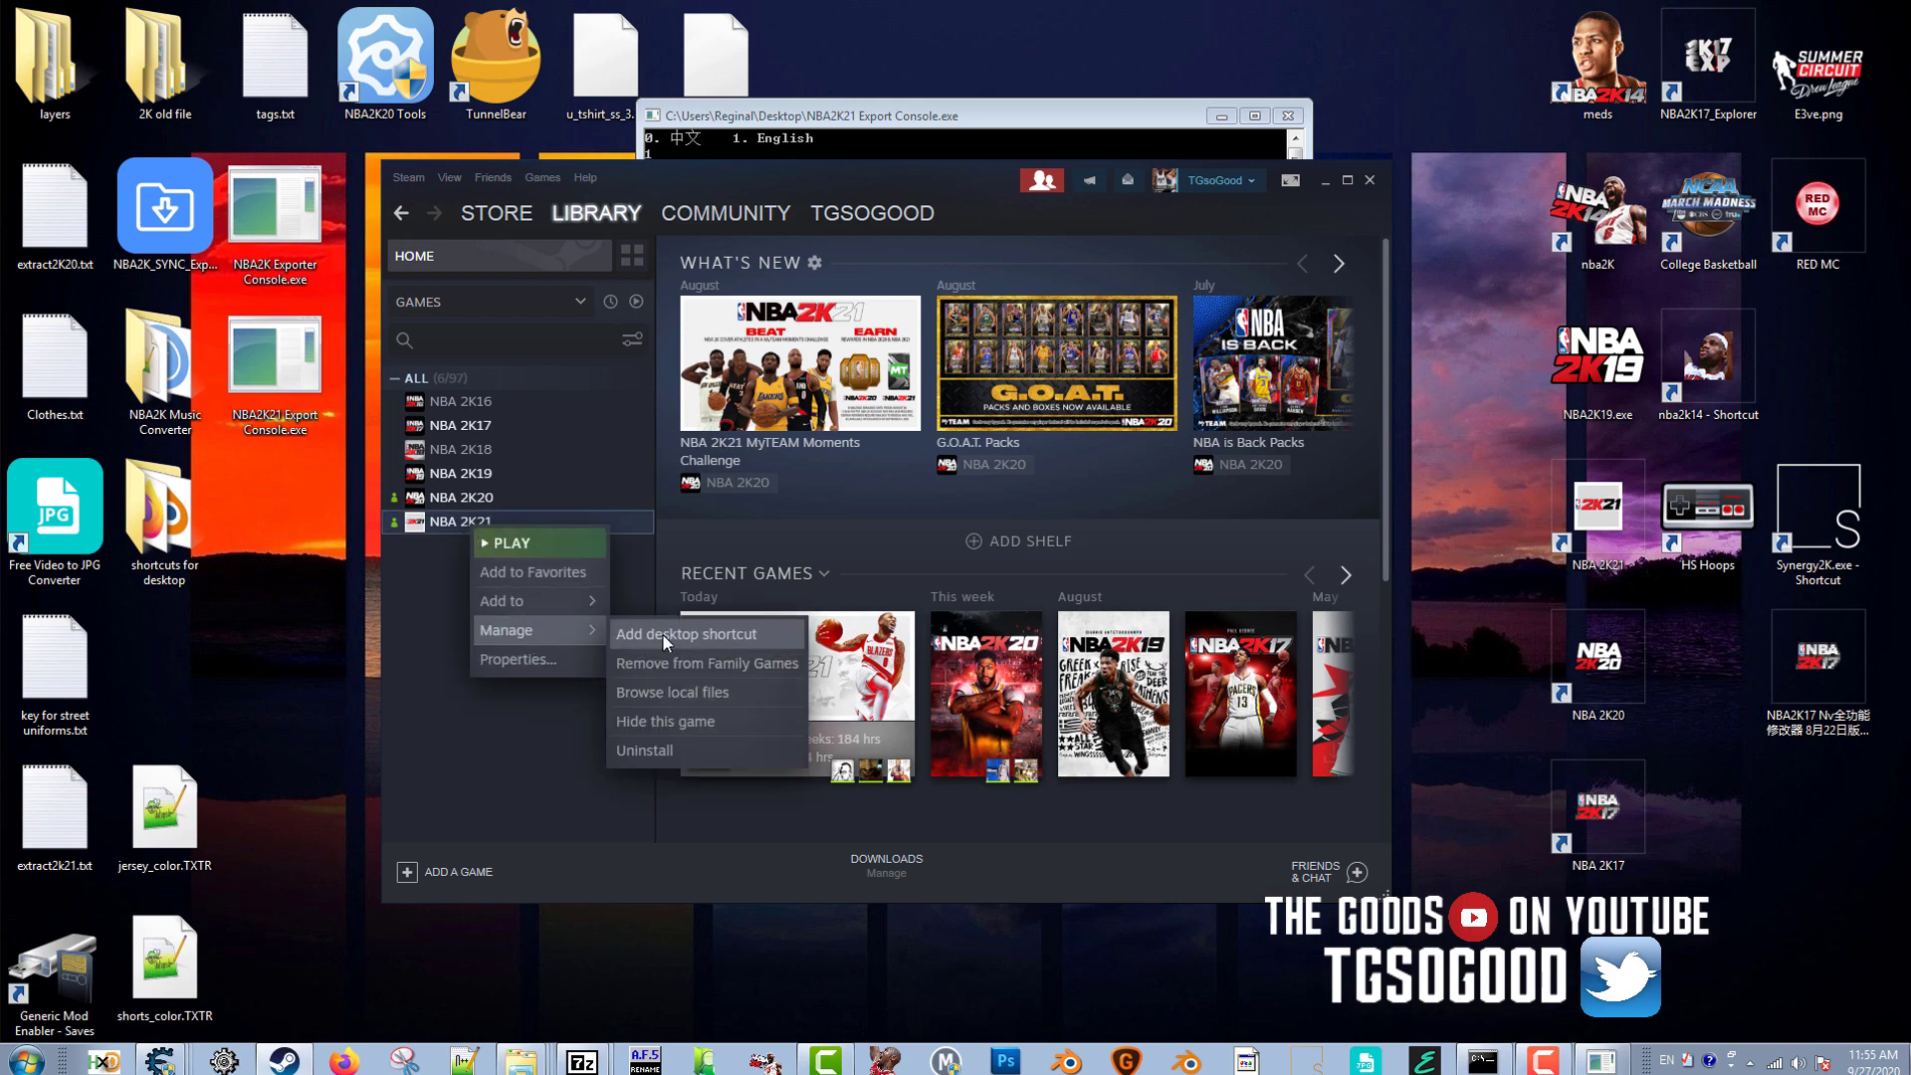
pyautogui.click(685, 694)
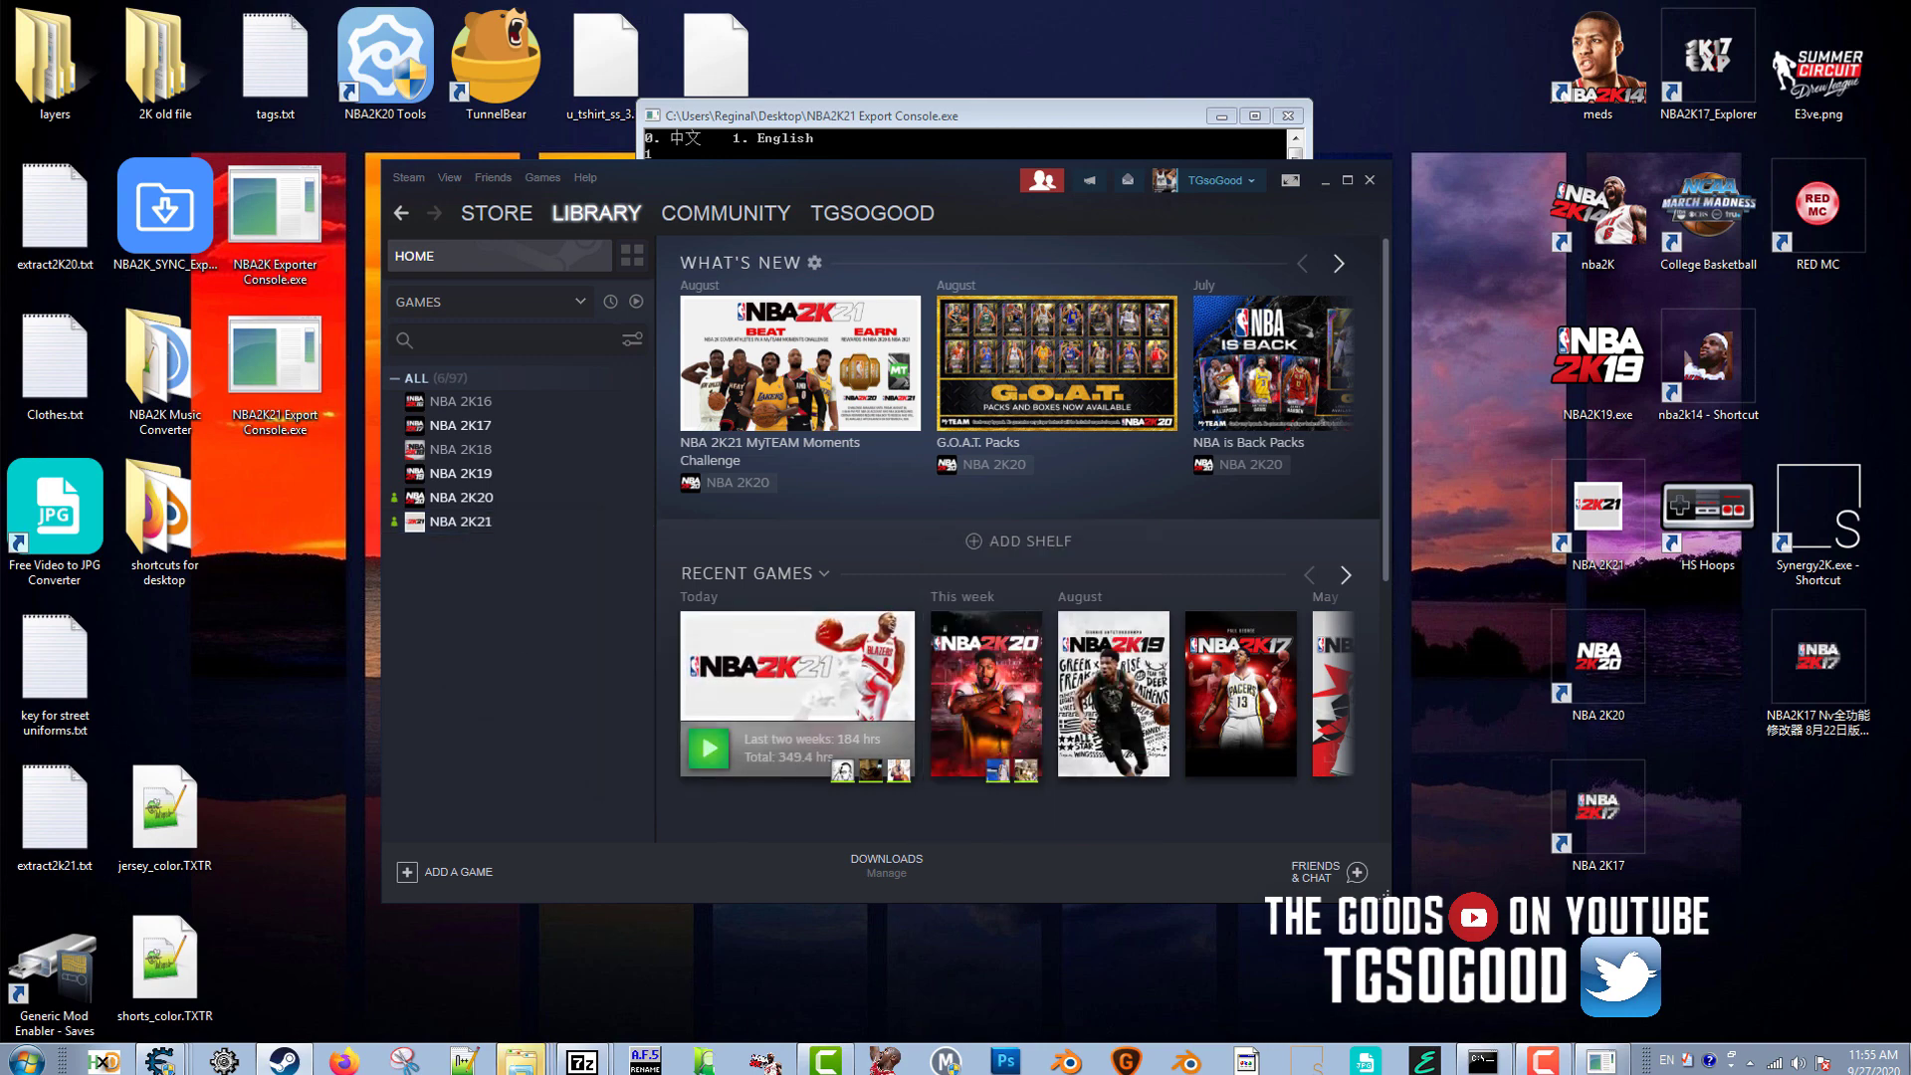
pyautogui.moveTo(299, 54); pyautogui.dragTo(1334, 247)
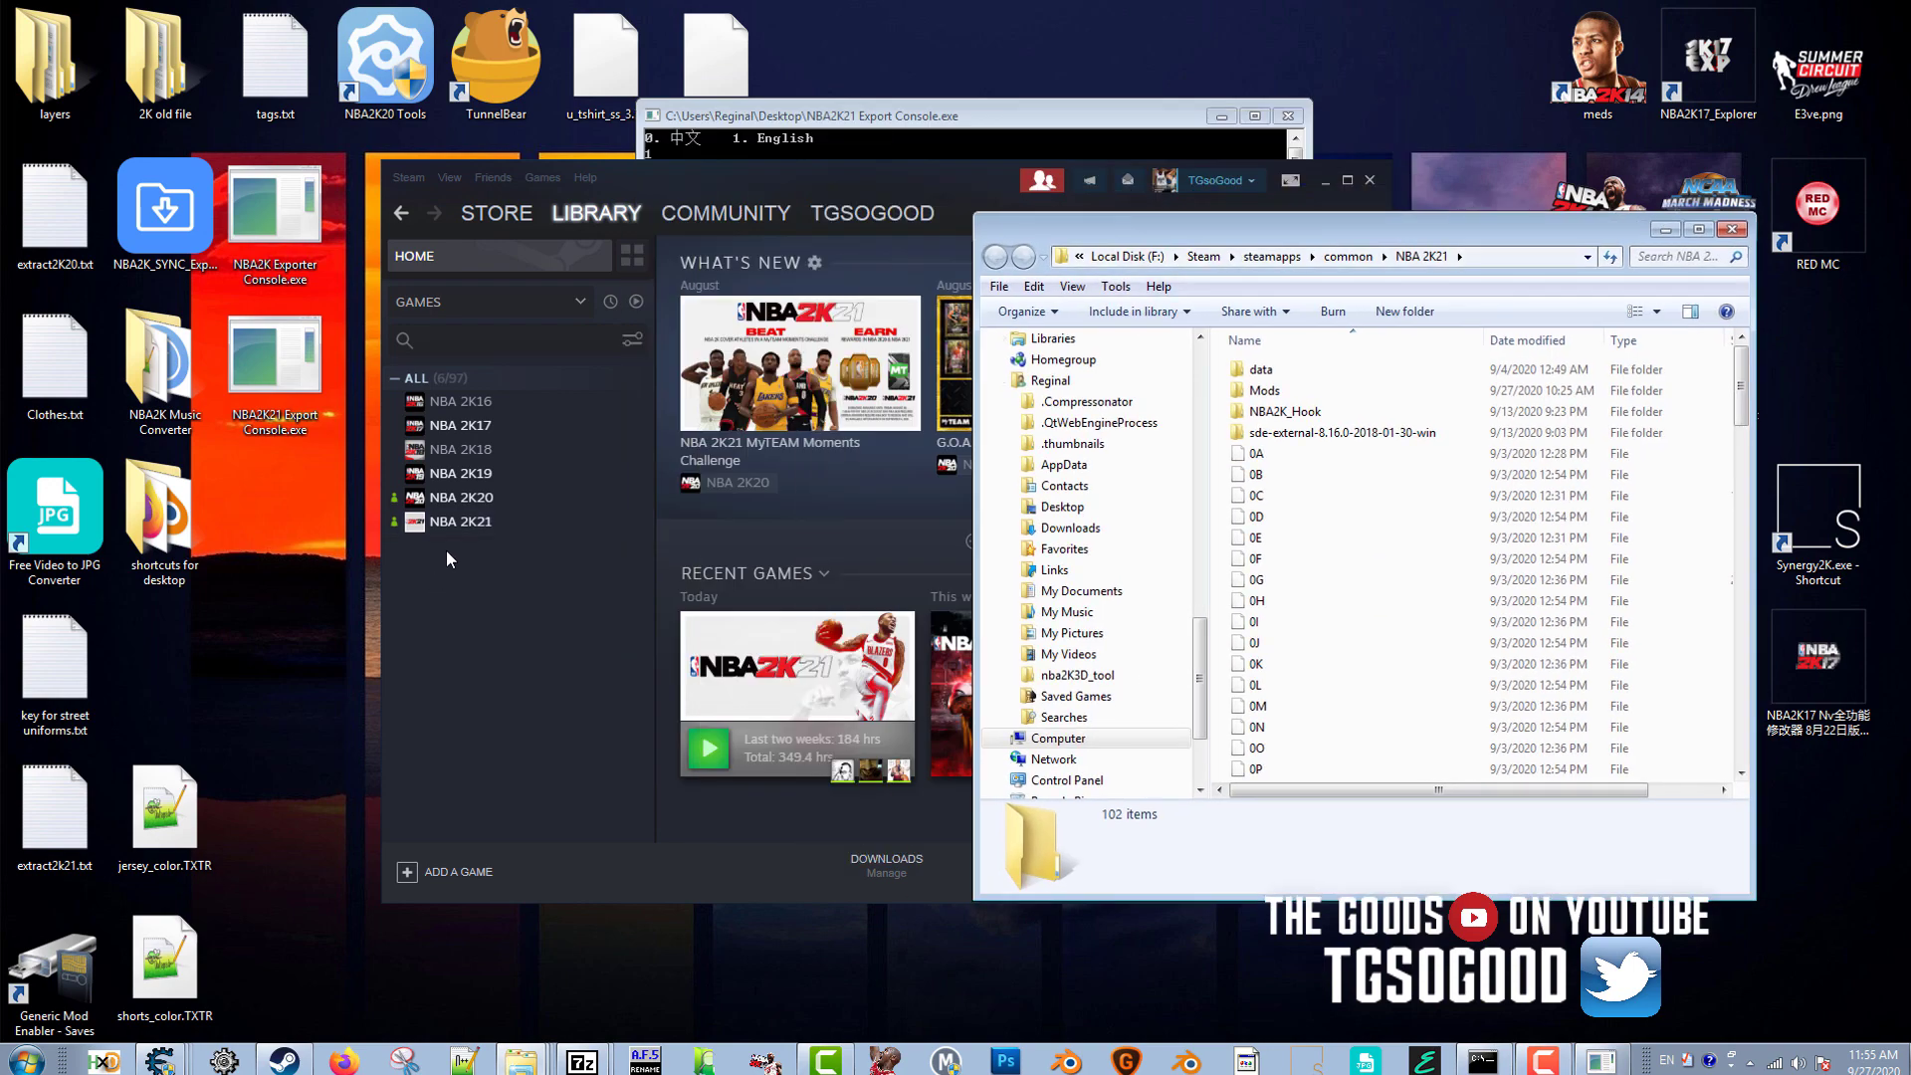
# Try to copy the NBA 2K21 folder path and paste it at the export console's game directory prompt.
pyautogui.click(1501, 261)
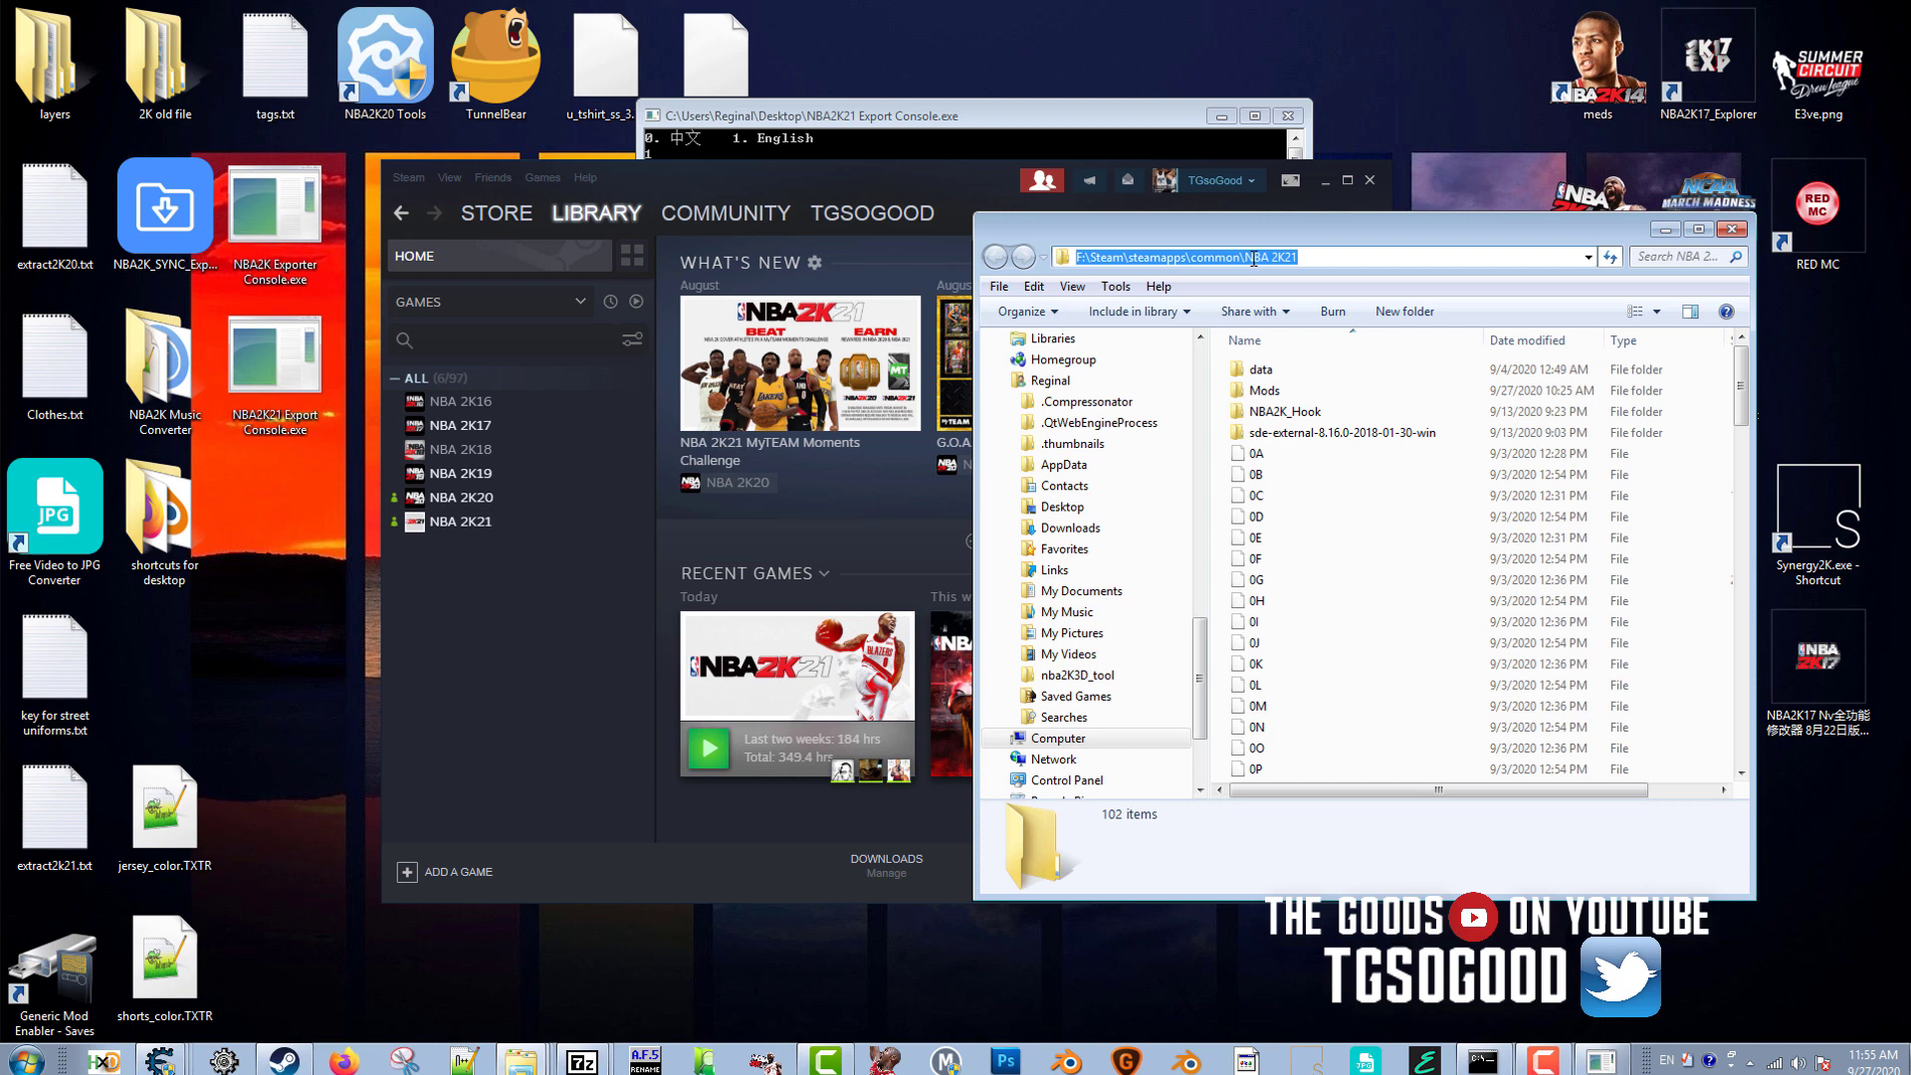
pyautogui.rightClick(1253, 259)
pyautogui.click(1309, 333)
pyautogui.click(1093, 123)
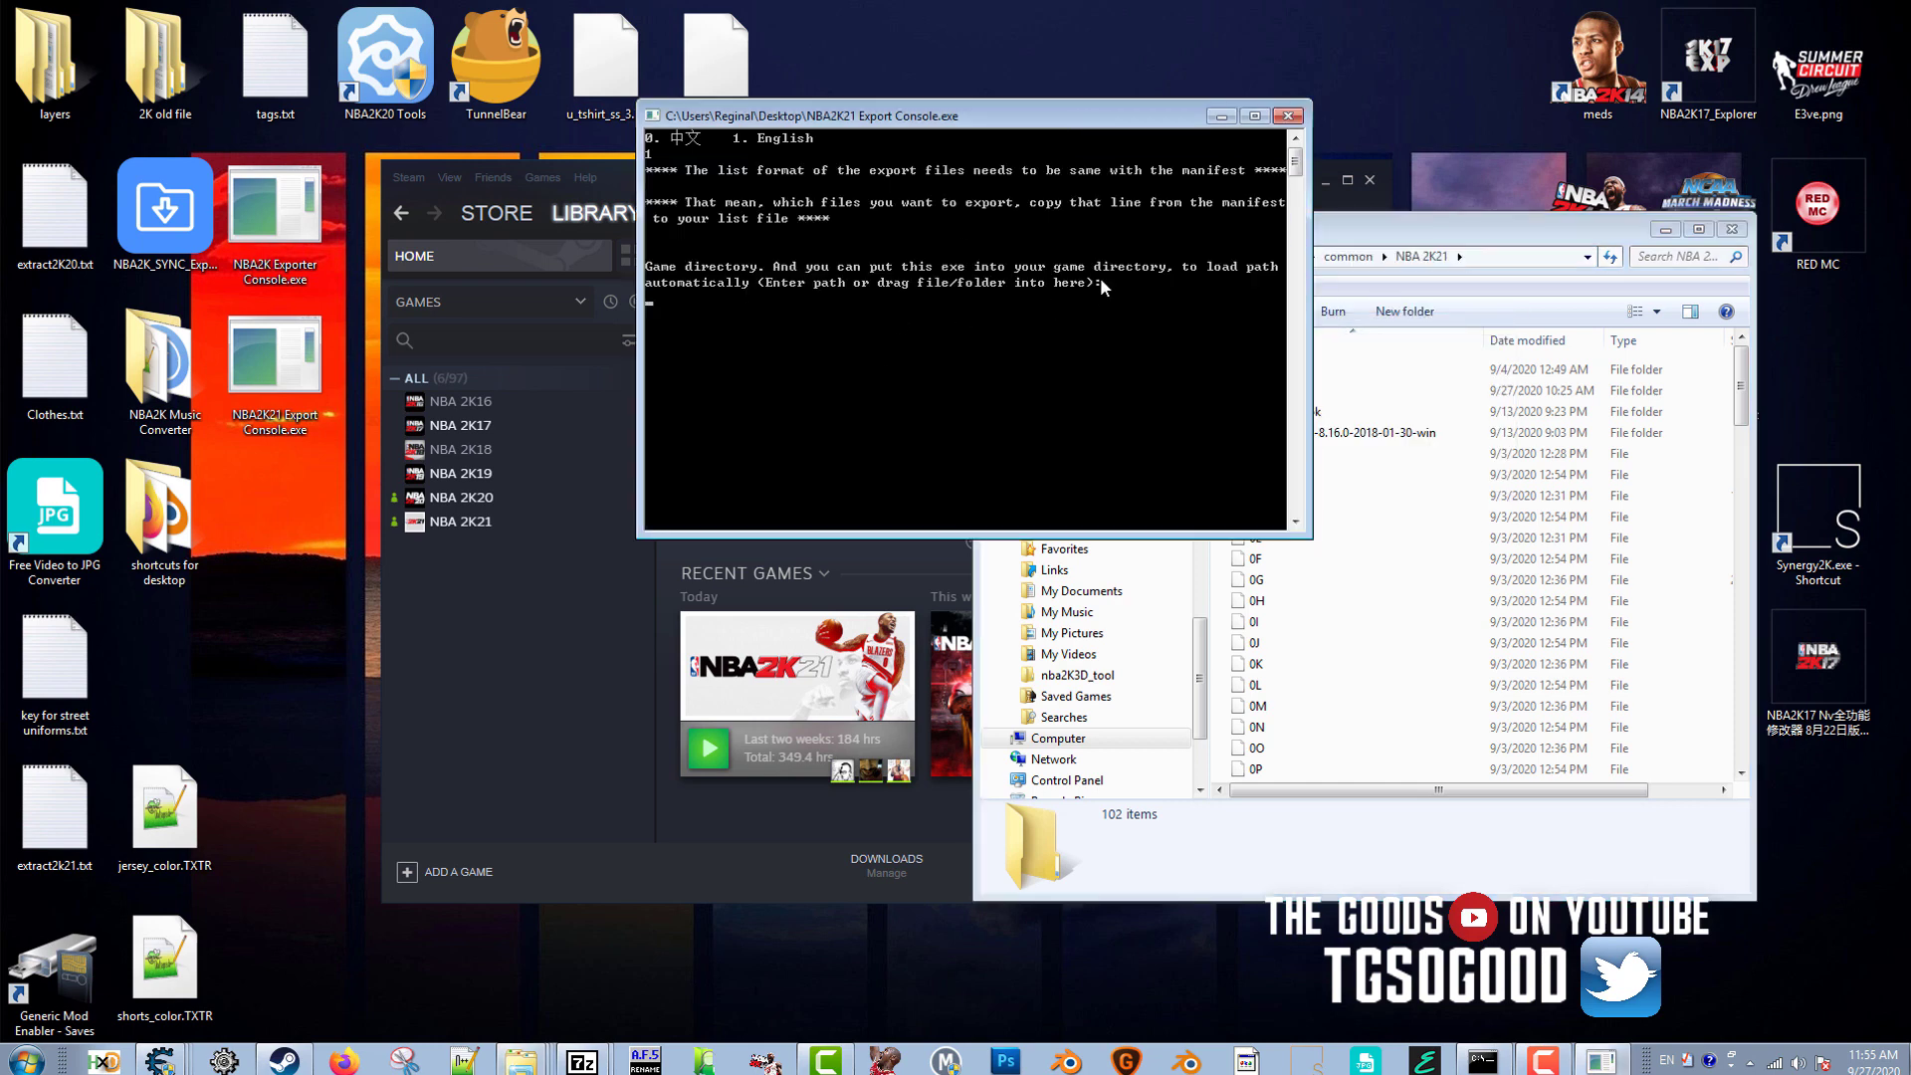
pyautogui.hotkey('ctrl', 'v')
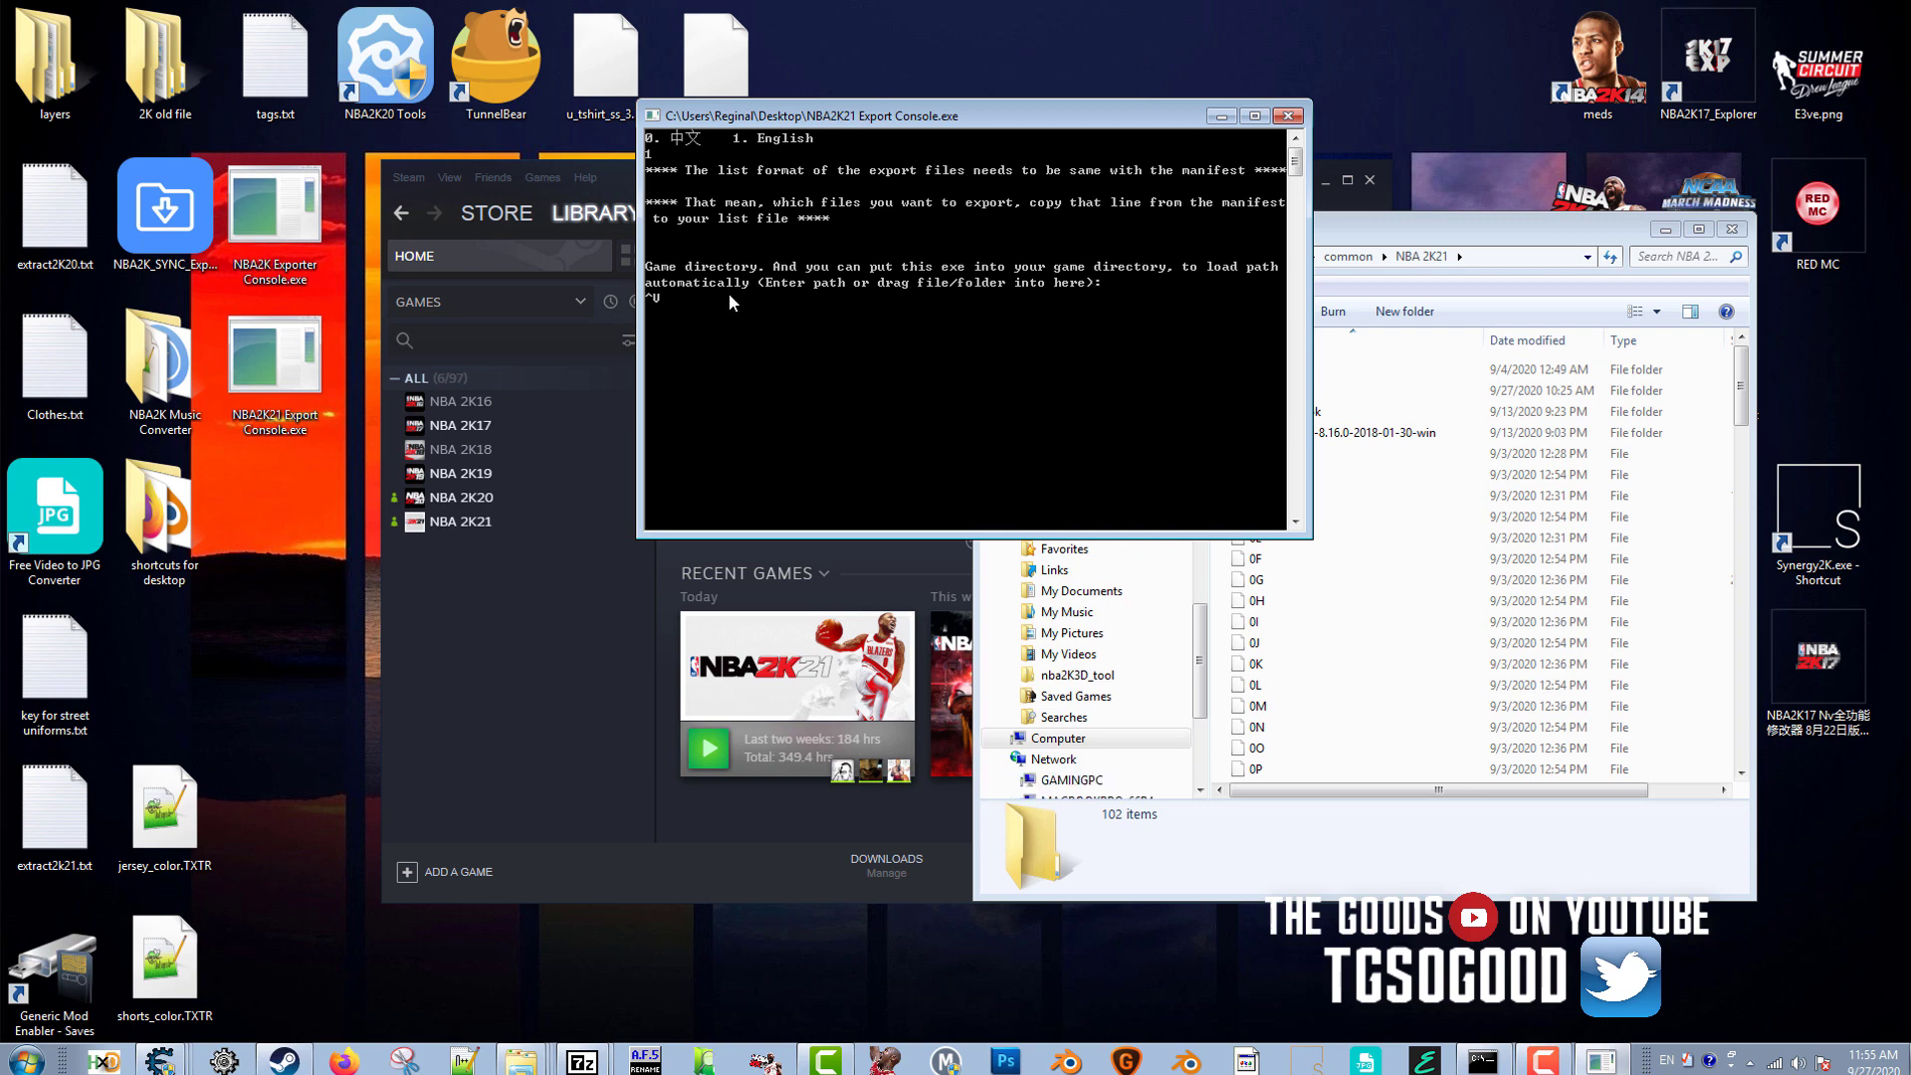
pyautogui.press('BackSpace')
# Enter the NBA 2K21 folder from steamapps\common as the export console's game directory.
pyautogui.click(1411, 237)
pyautogui.click(1355, 255)
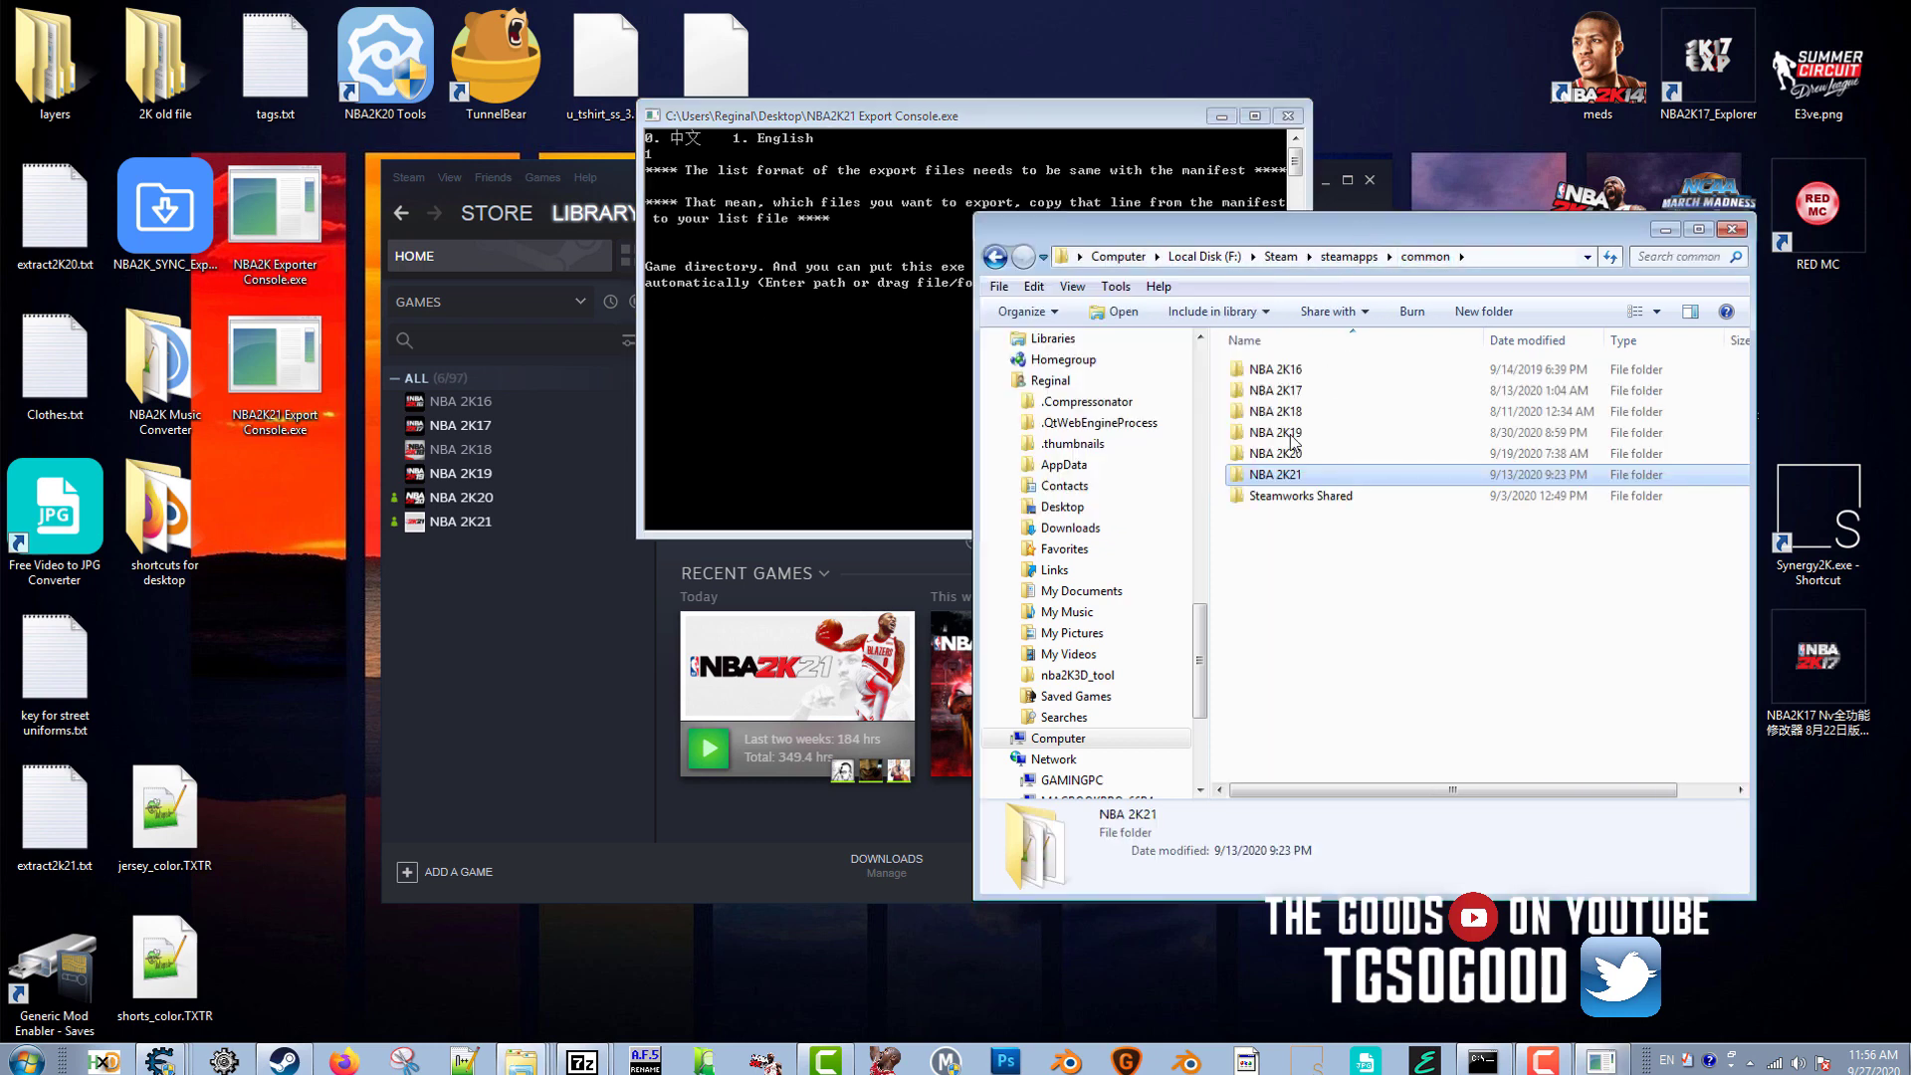
pyautogui.moveTo(1269, 479); pyautogui.dragTo(732, 344)
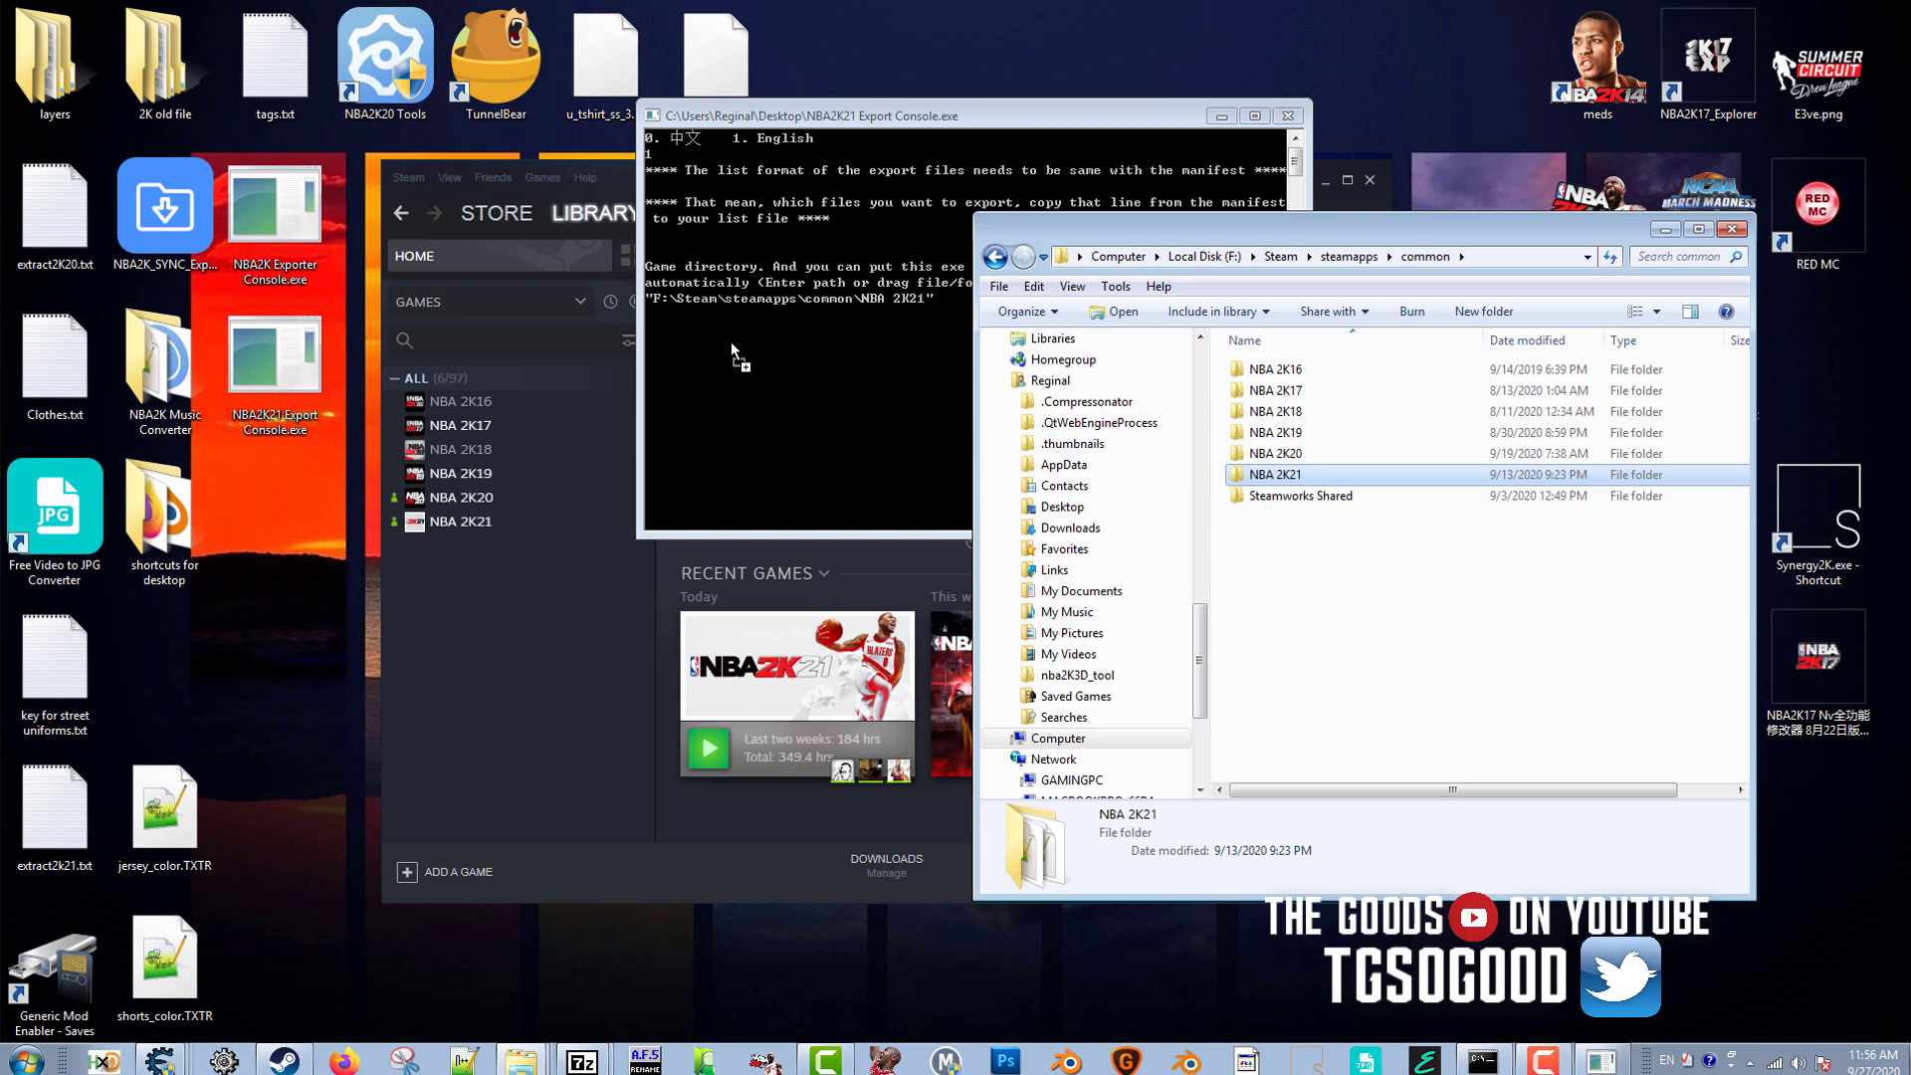
pyautogui.click(730, 342)
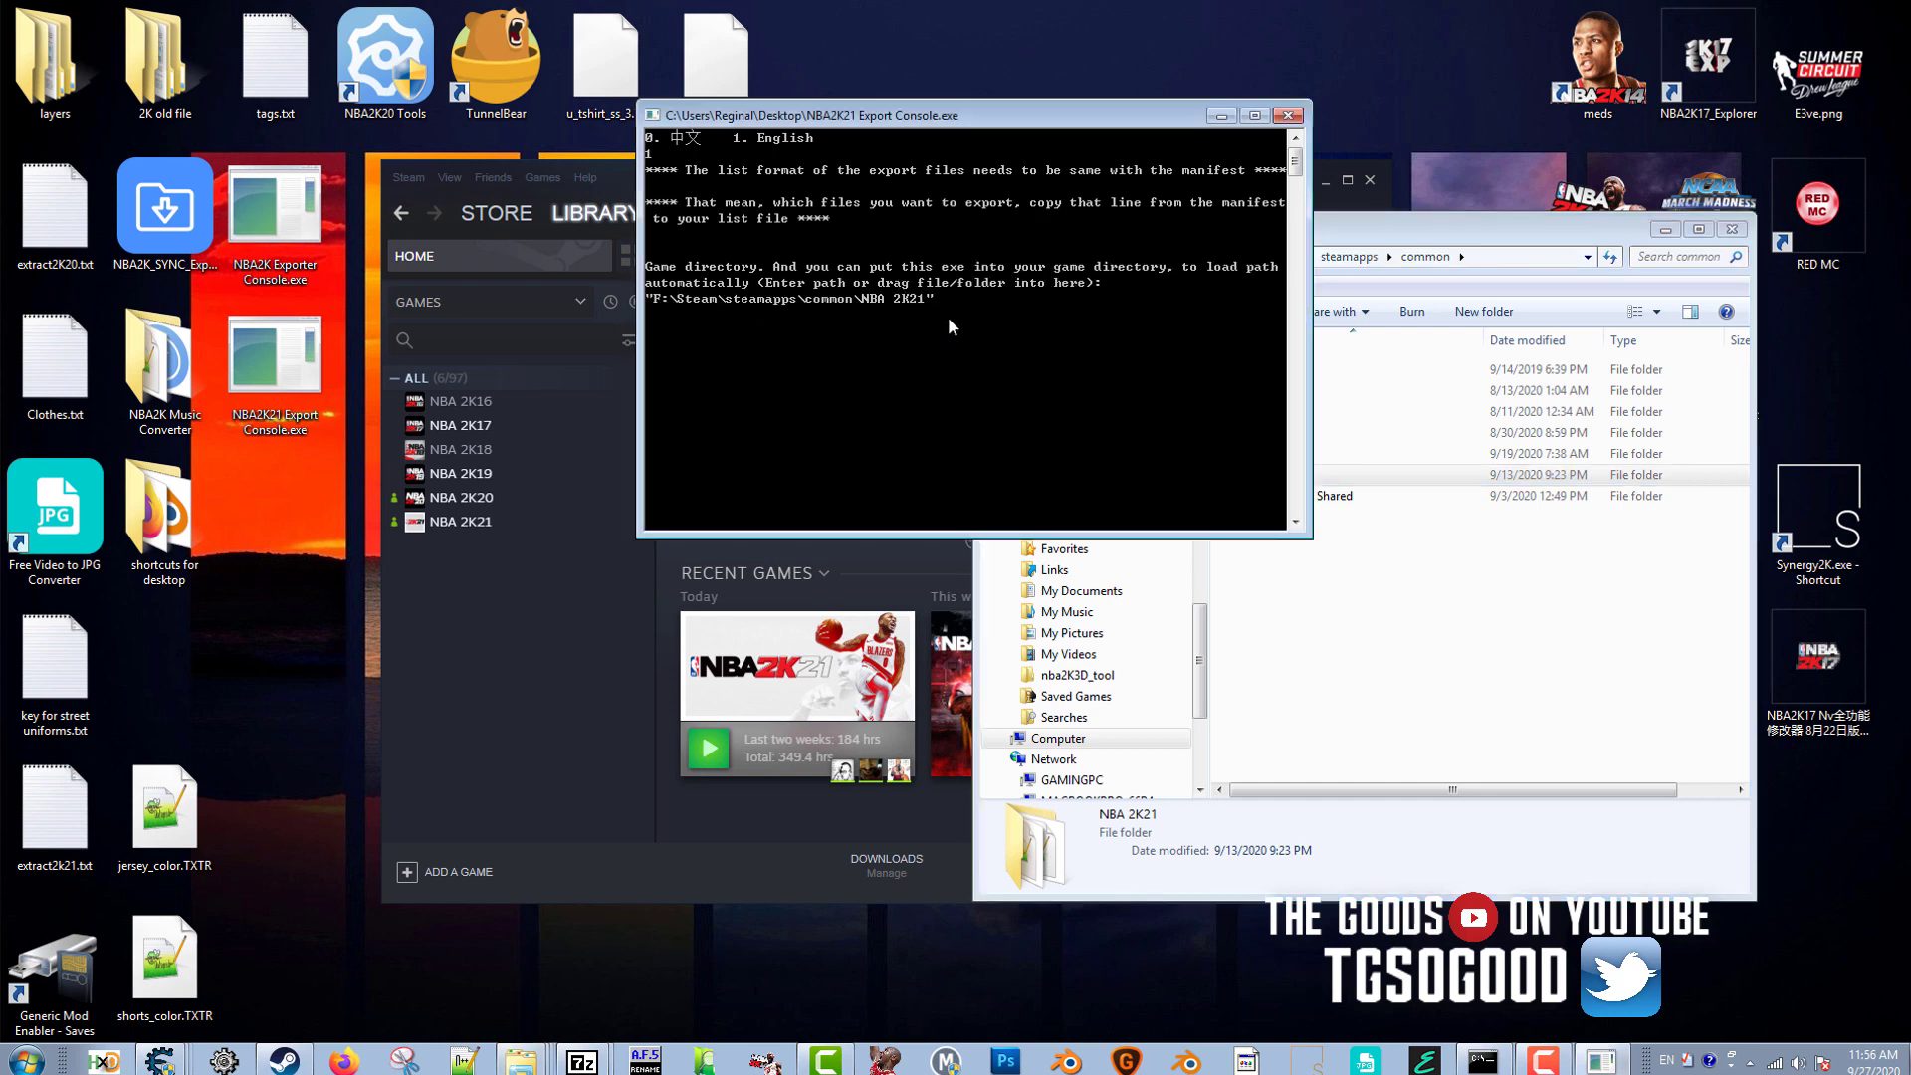
pyautogui.press('Return')
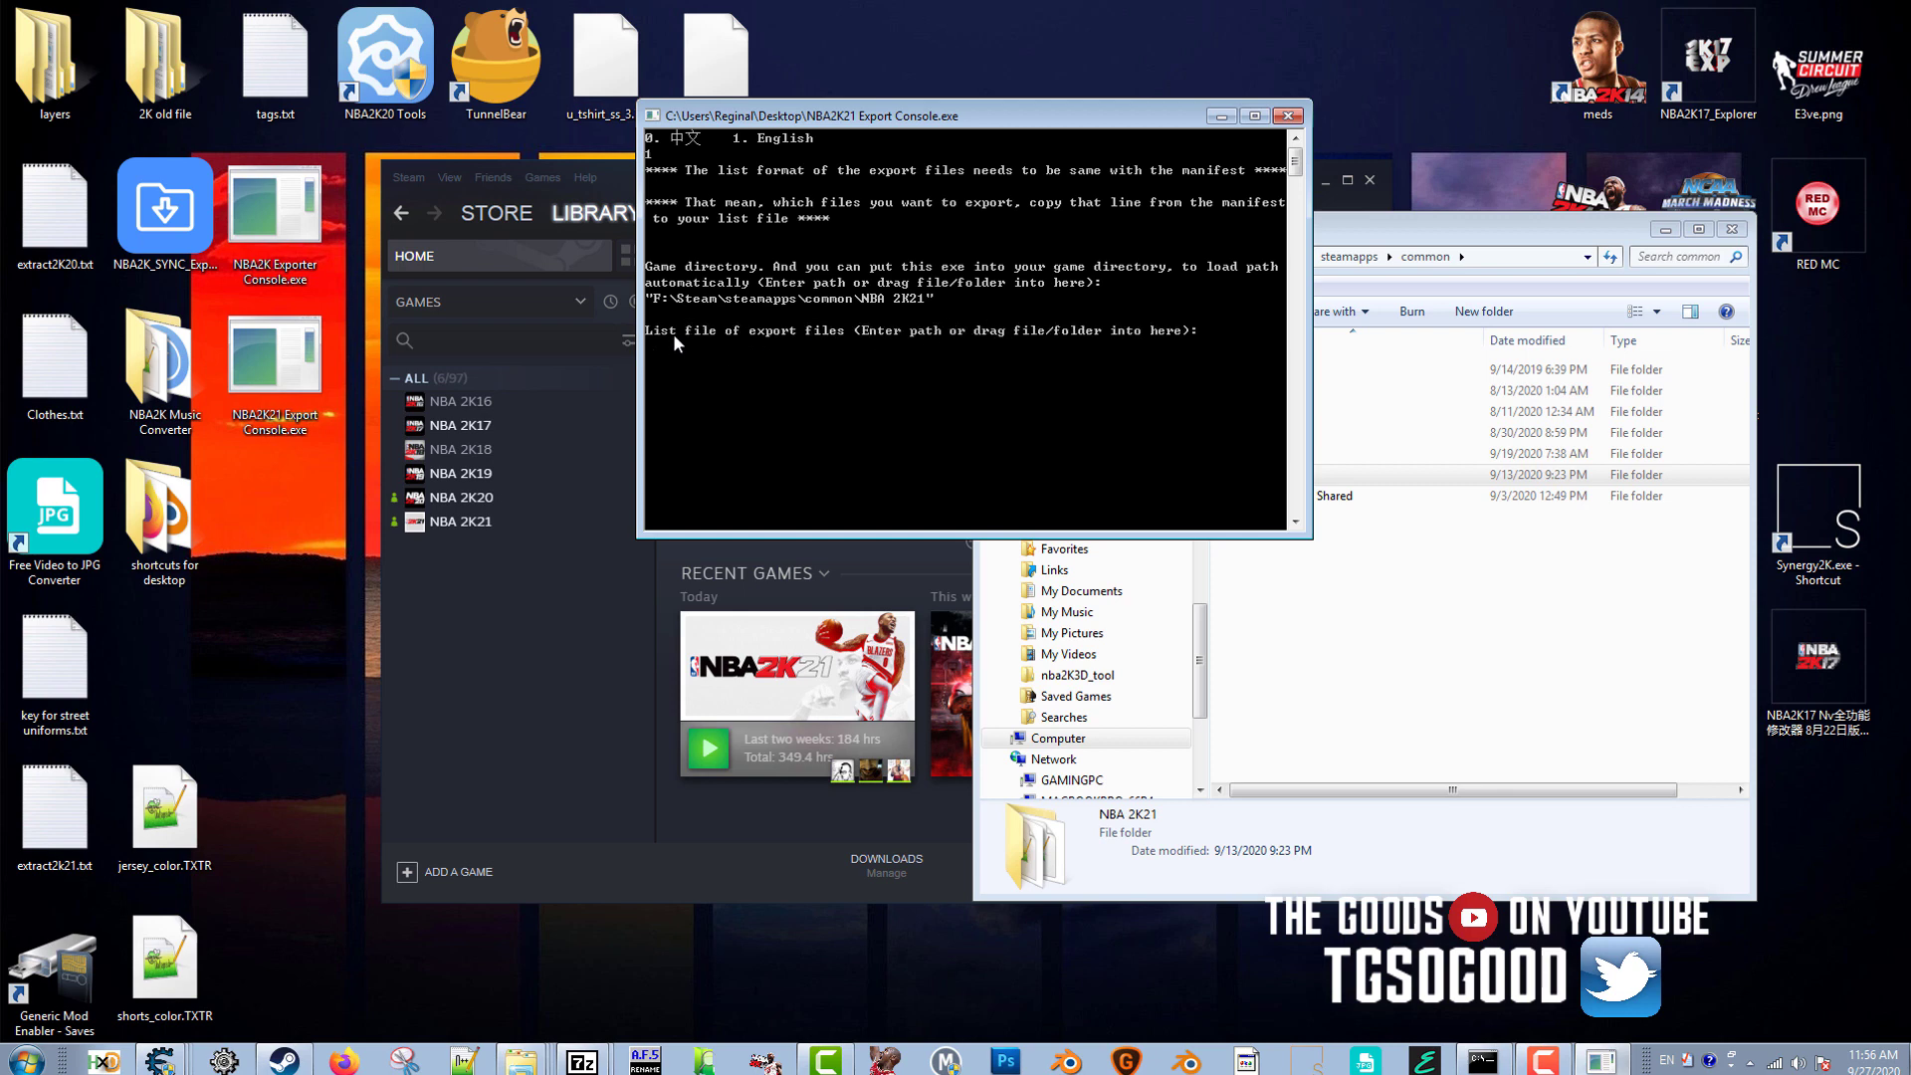
# Locate the manifest file inside the NBA 2K21 game folder and minimize the folder window.
pyautogui.doubleClick(1344, 474)
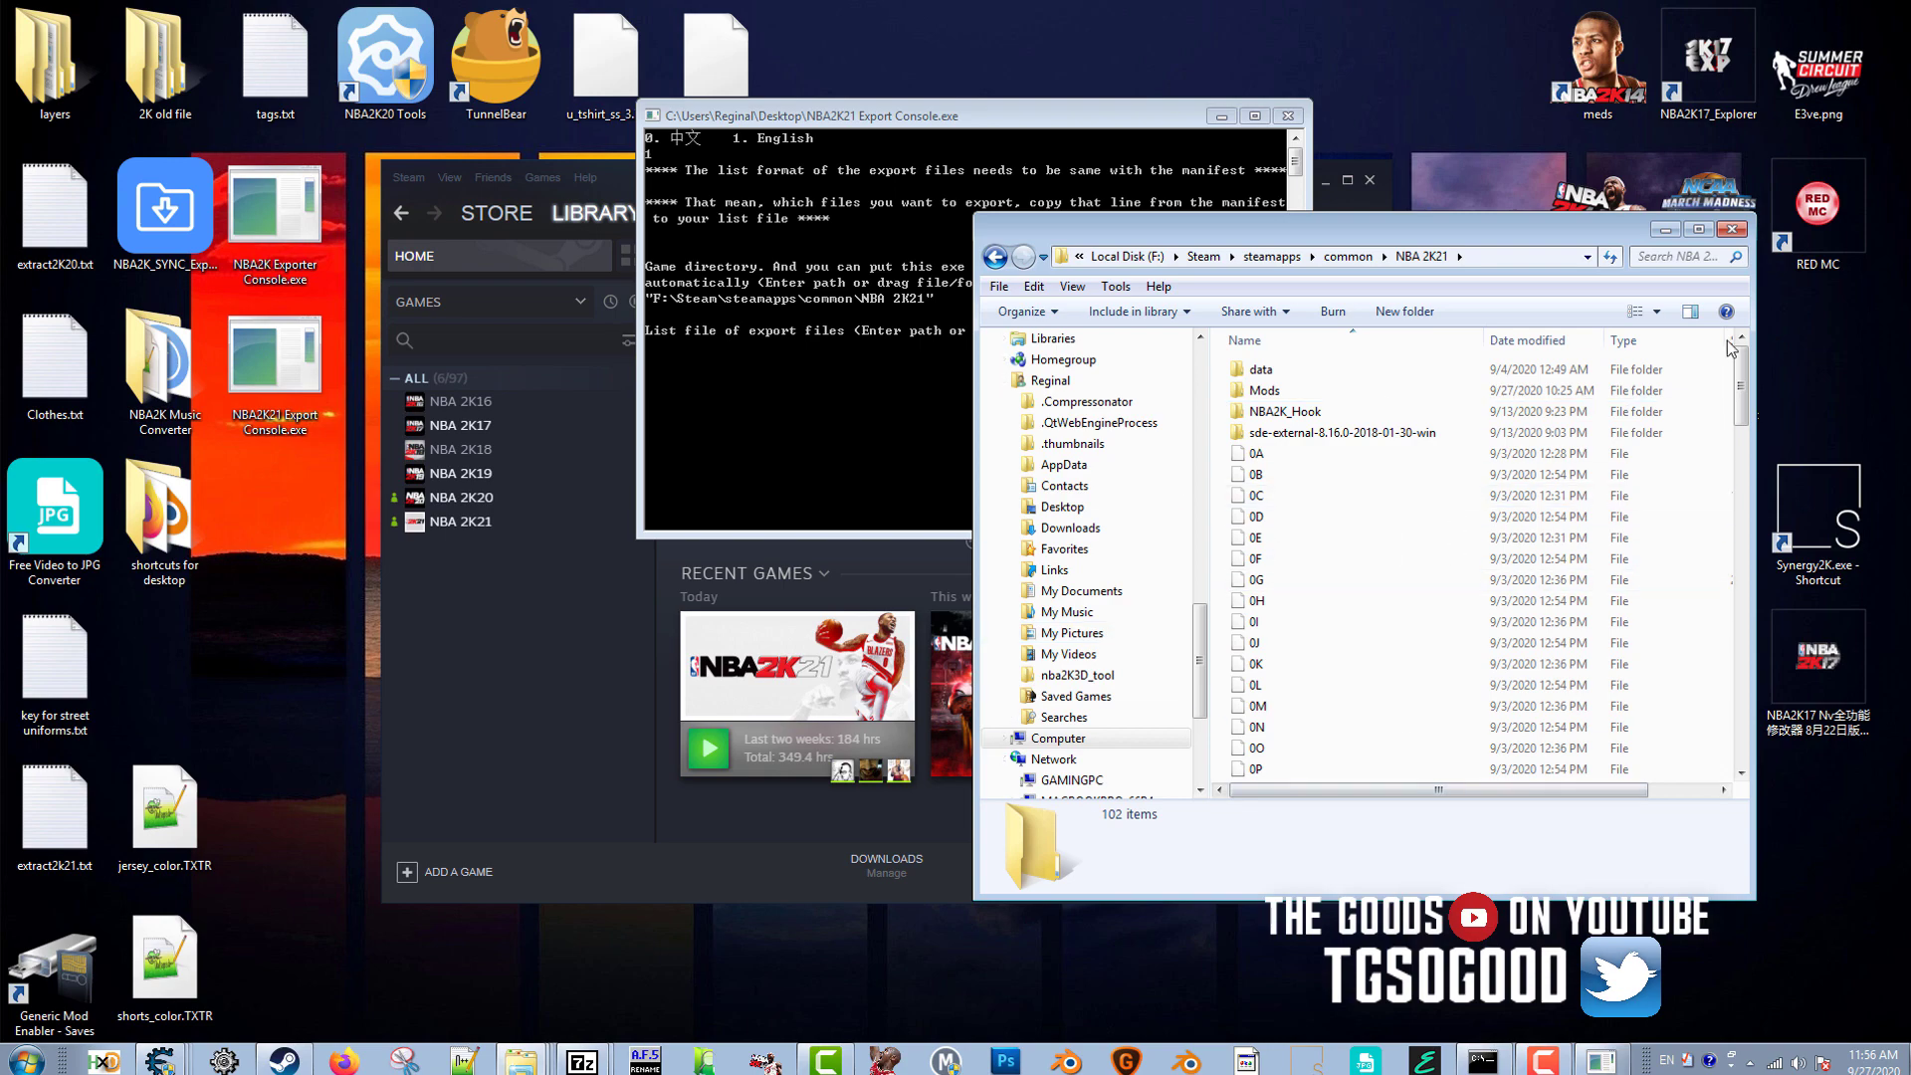
pyautogui.hotkey('alt', 'Tab')
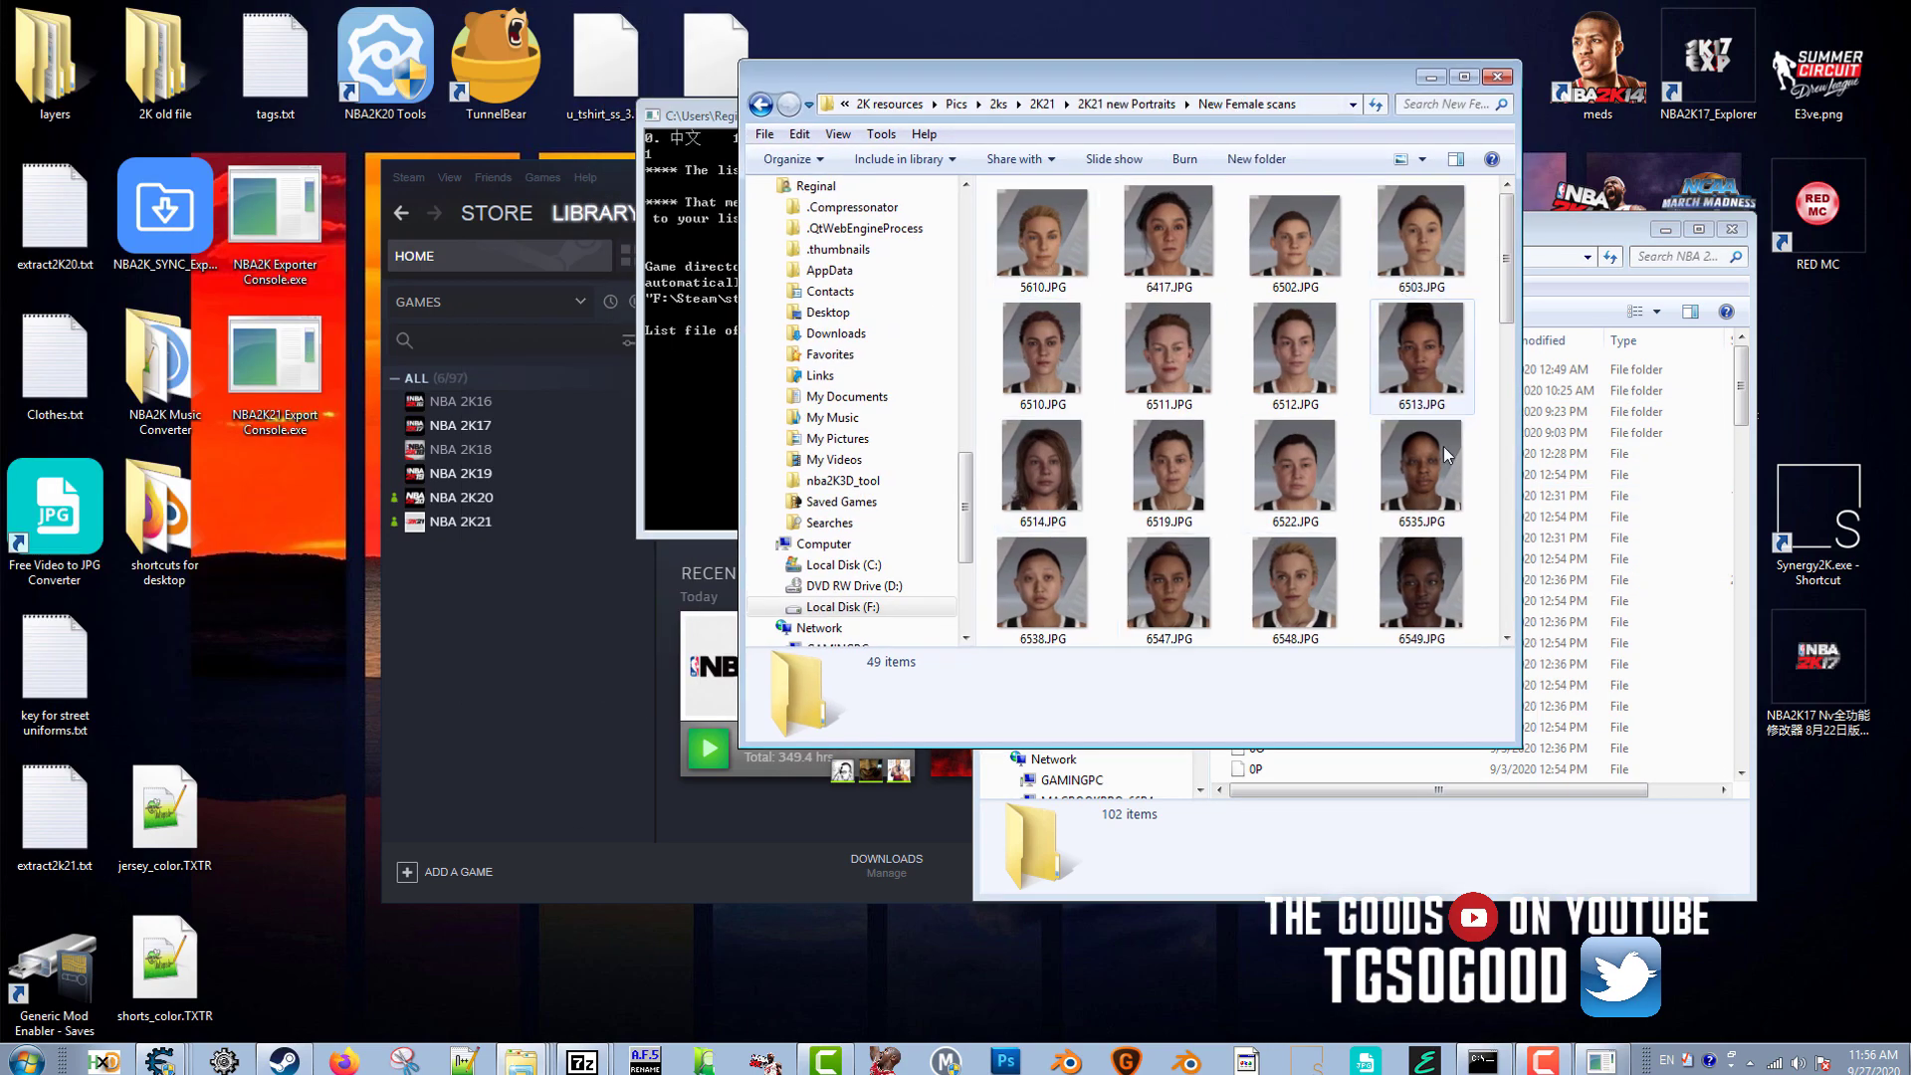
pyautogui.click(1430, 78)
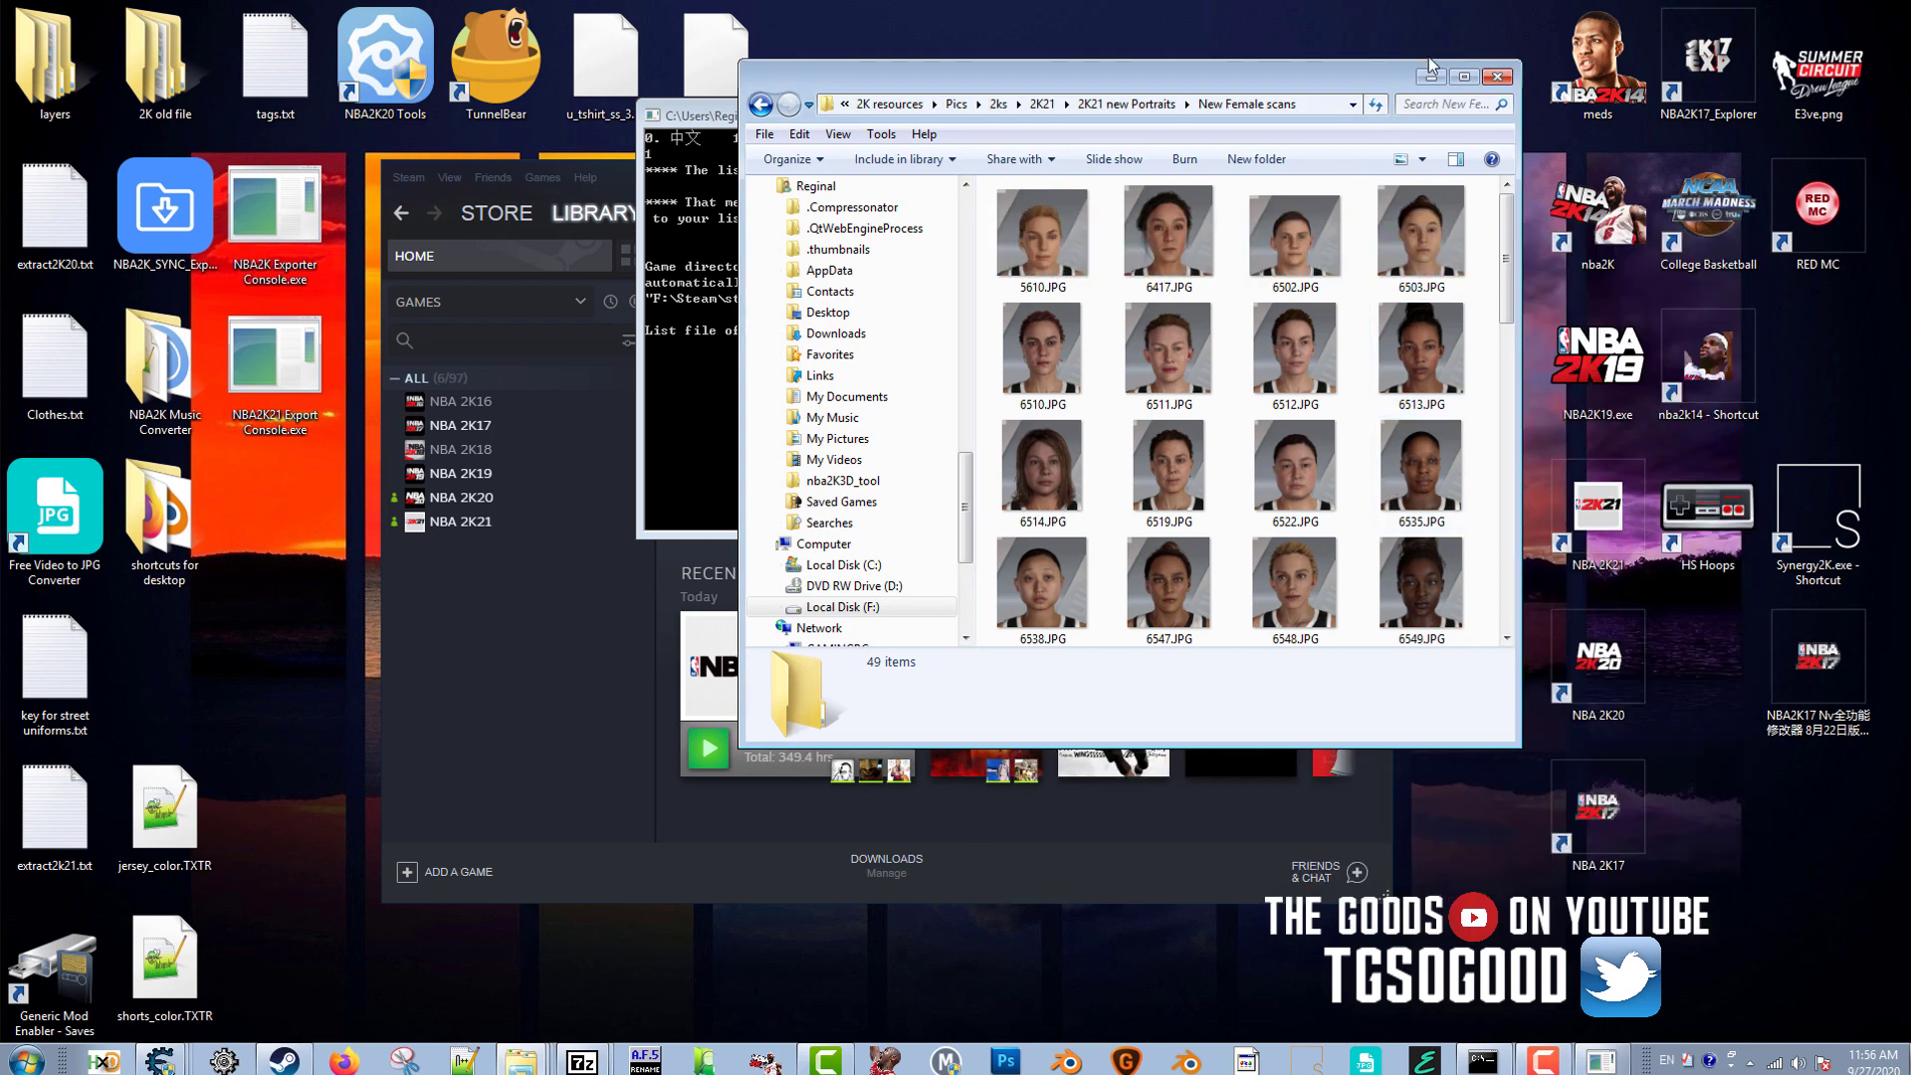
pyautogui.click(1430, 76)
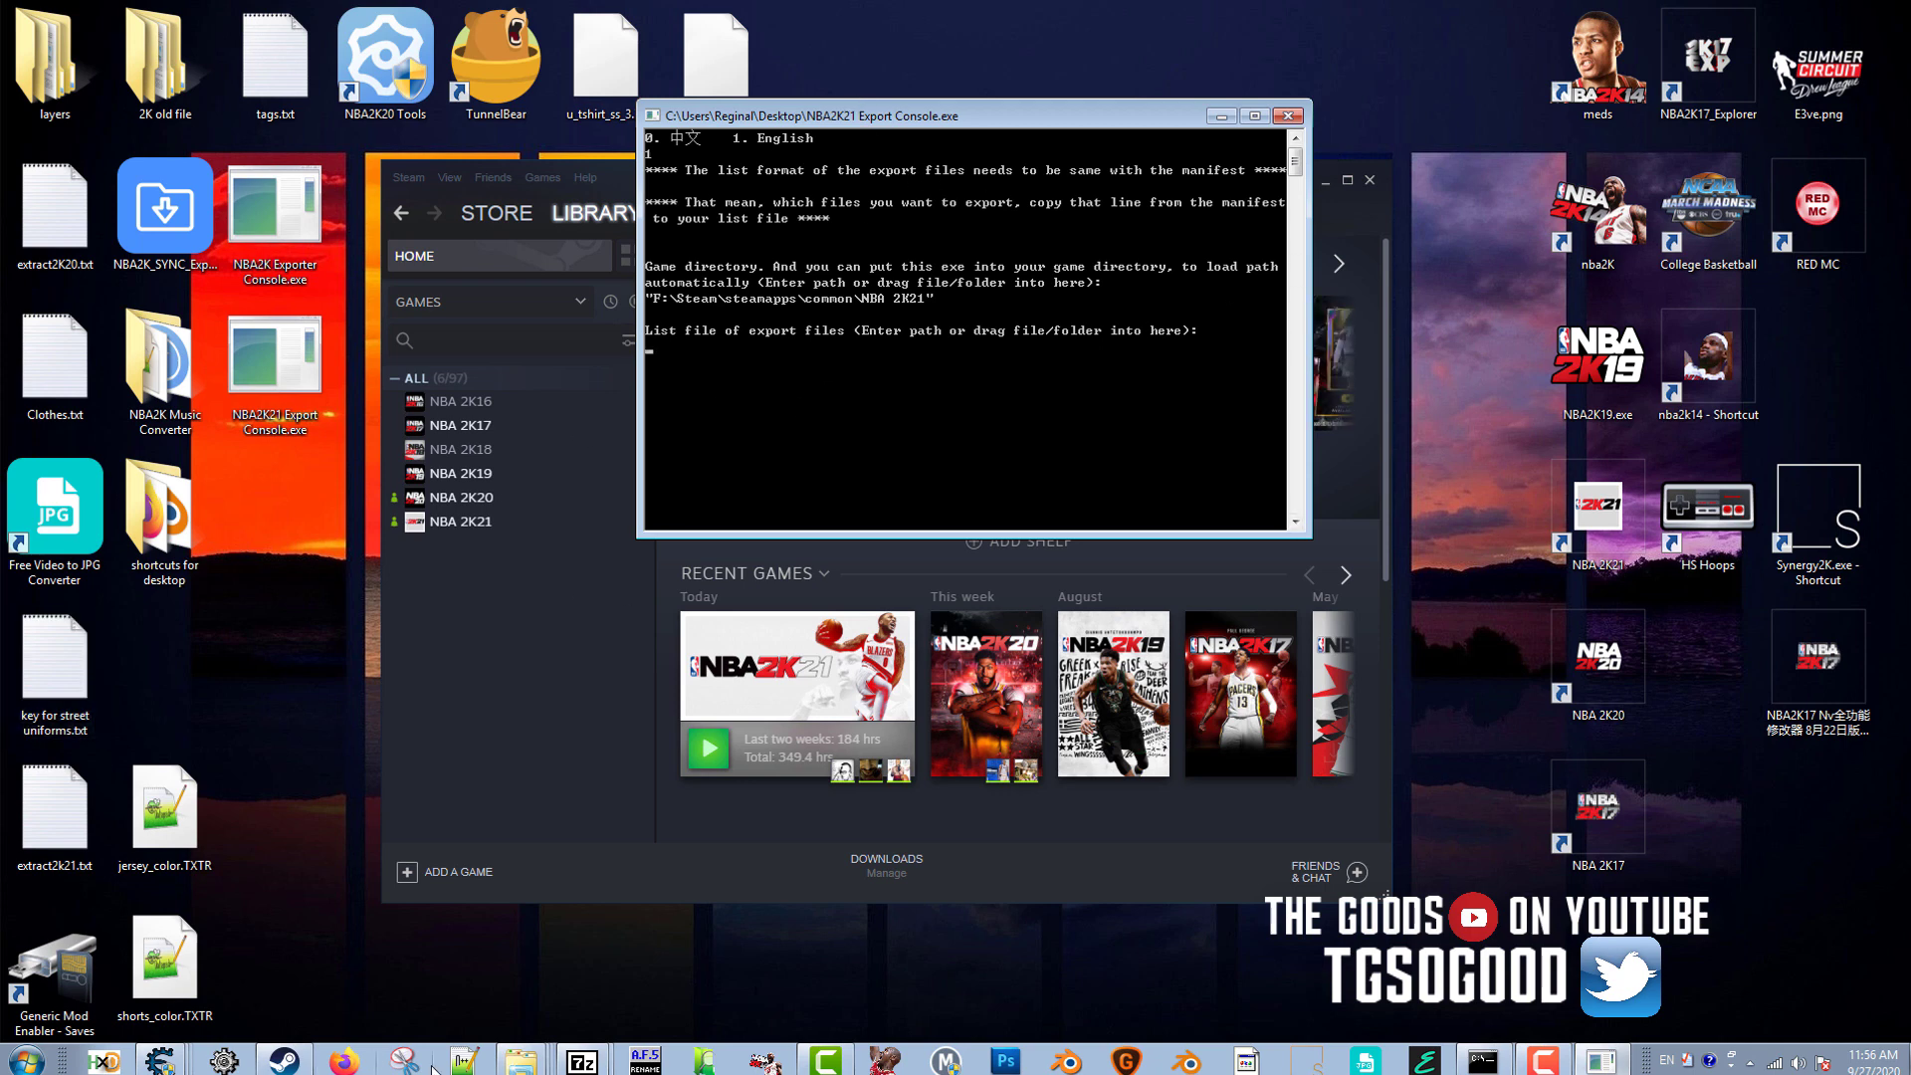
pyautogui.rightClick(522, 1063)
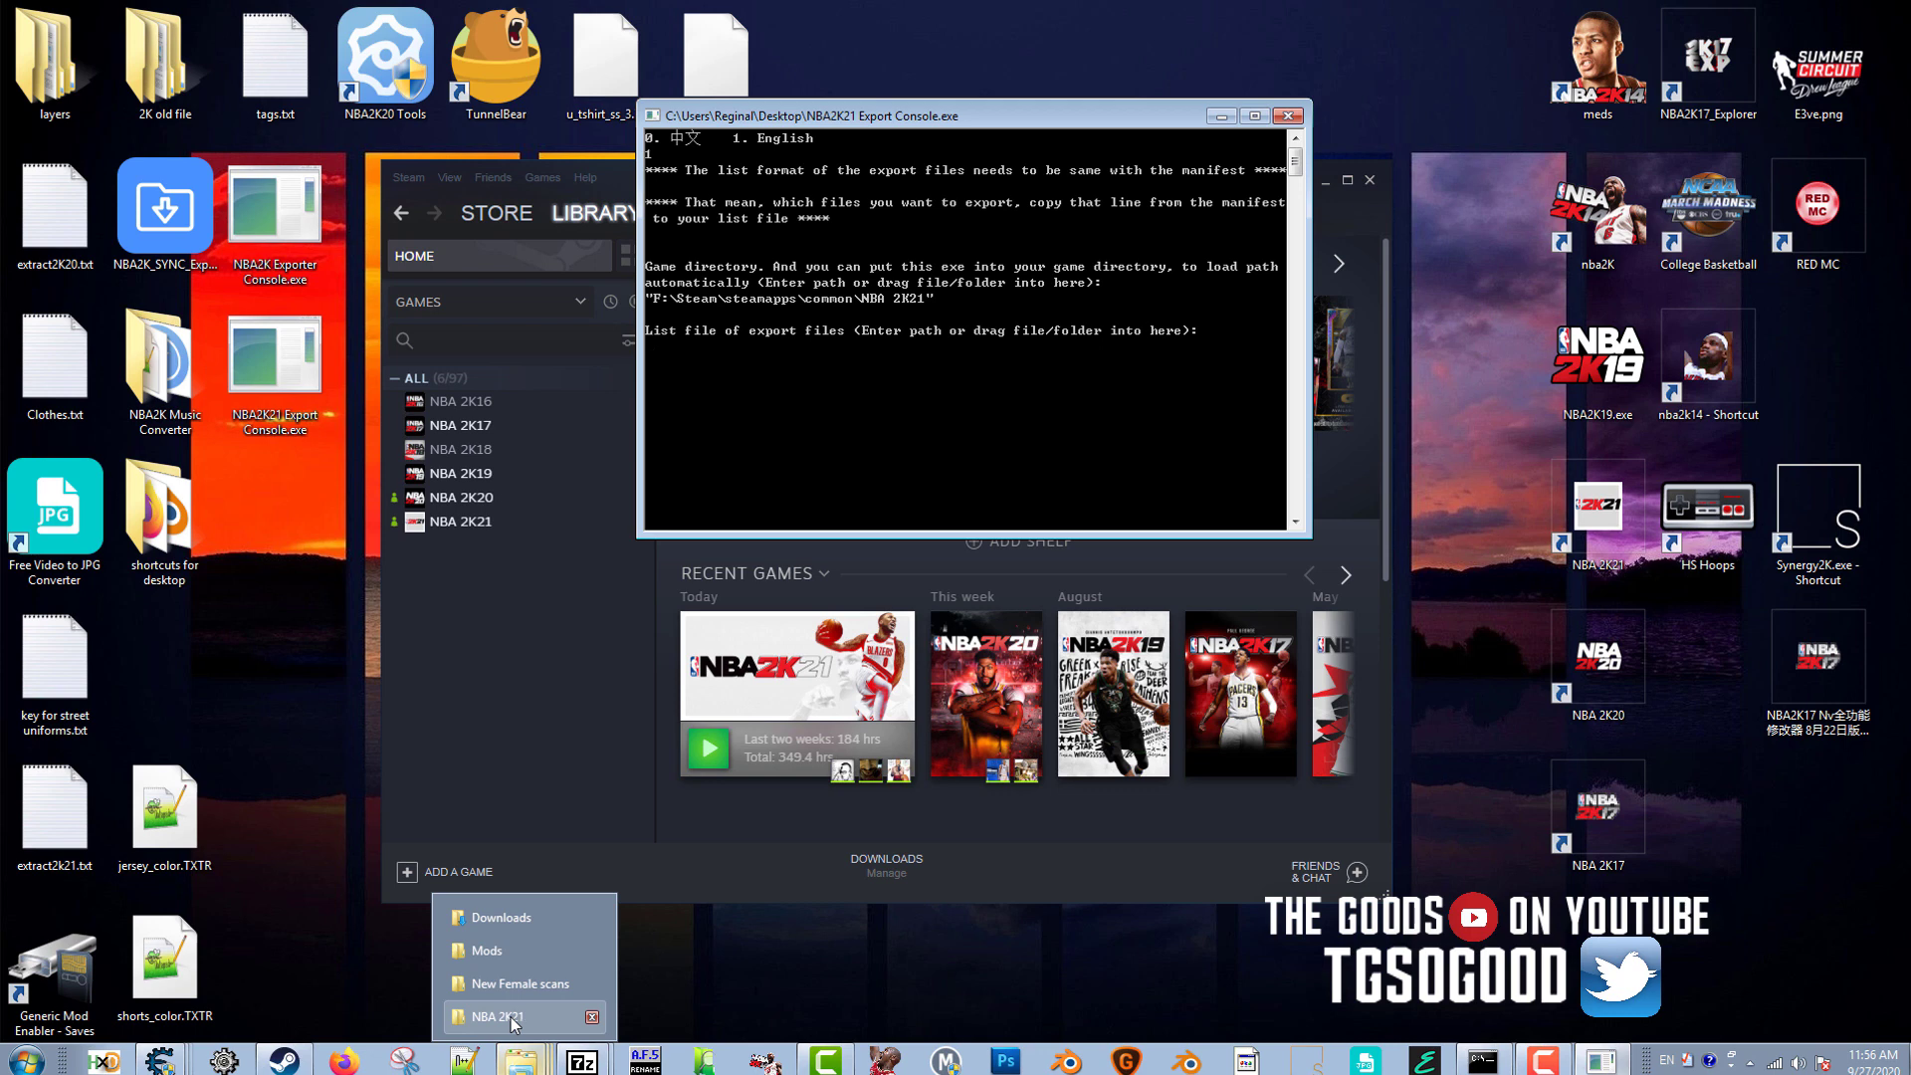
pyautogui.click(514, 1017)
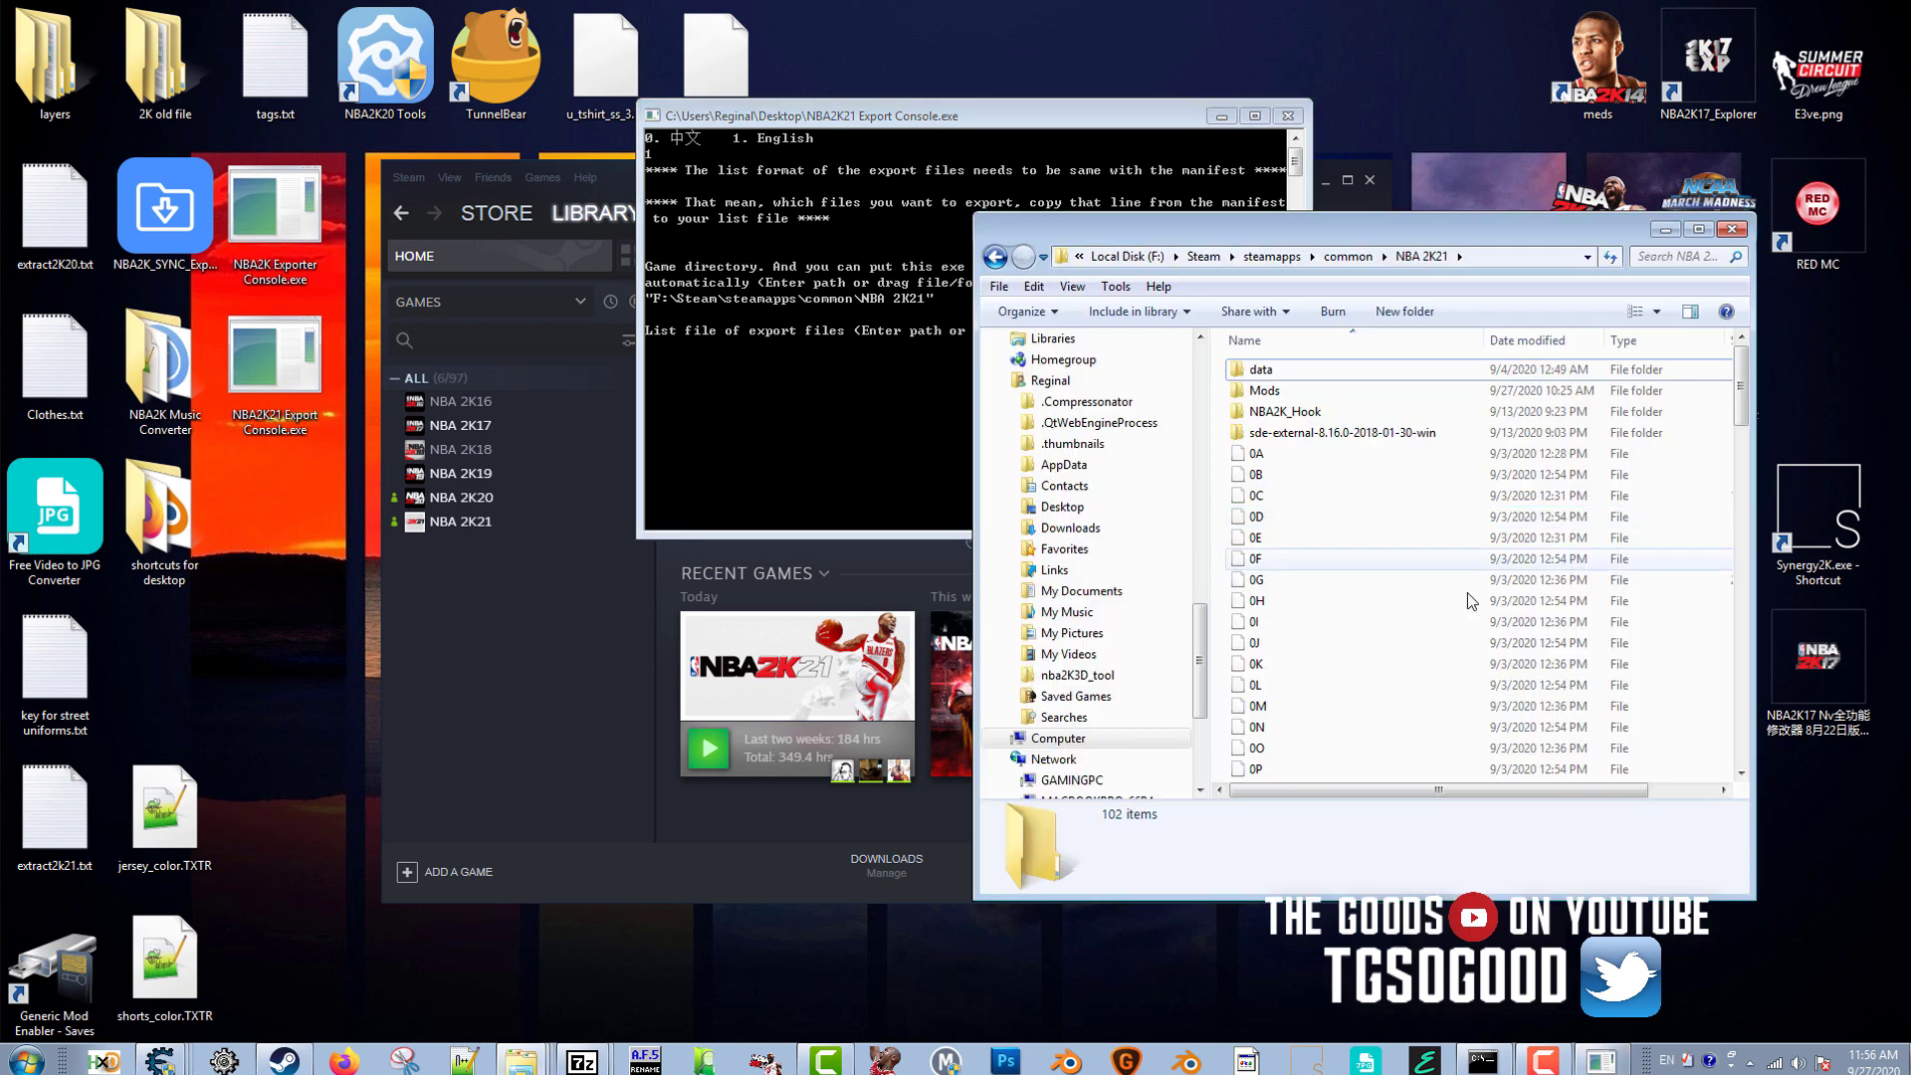
pyautogui.moveTo(1746, 381); pyautogui.dragTo(1758, 728)
pyautogui.click(1277, 729)
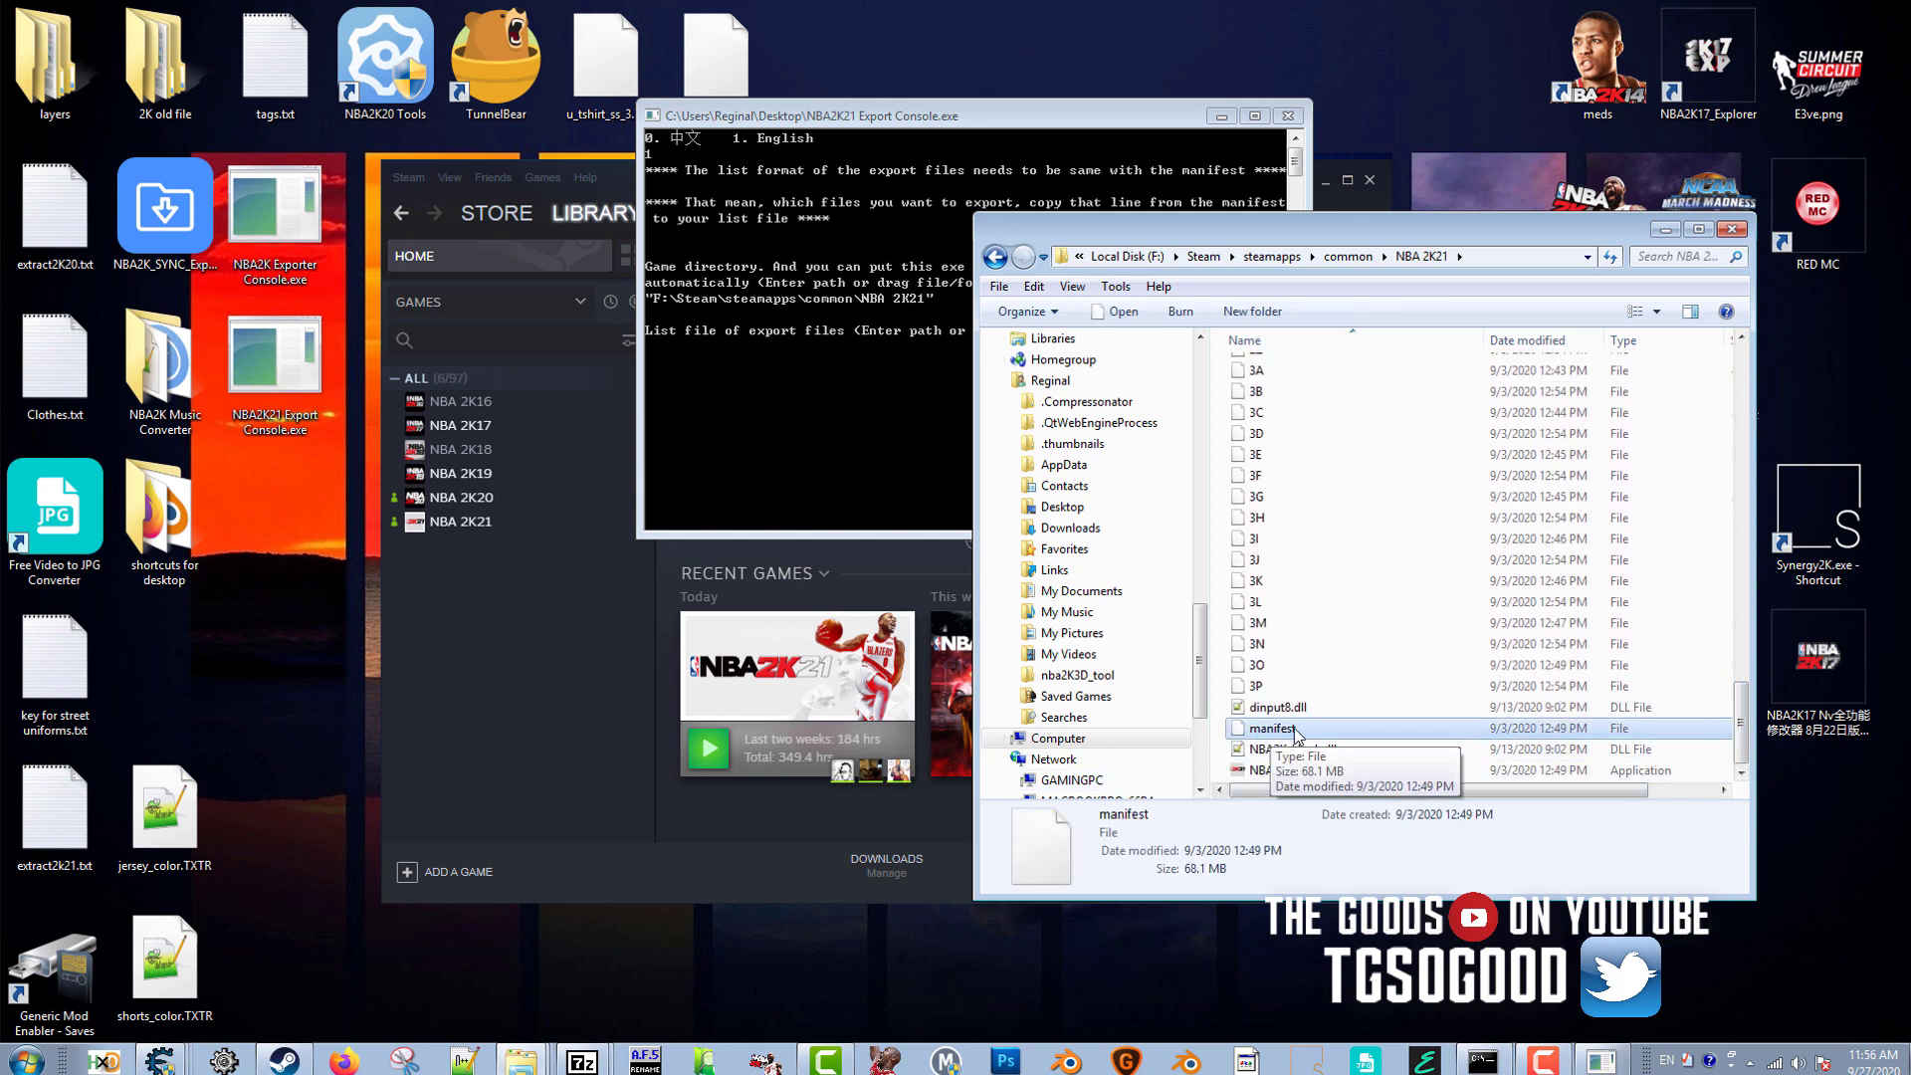
pyautogui.click(1664, 229)
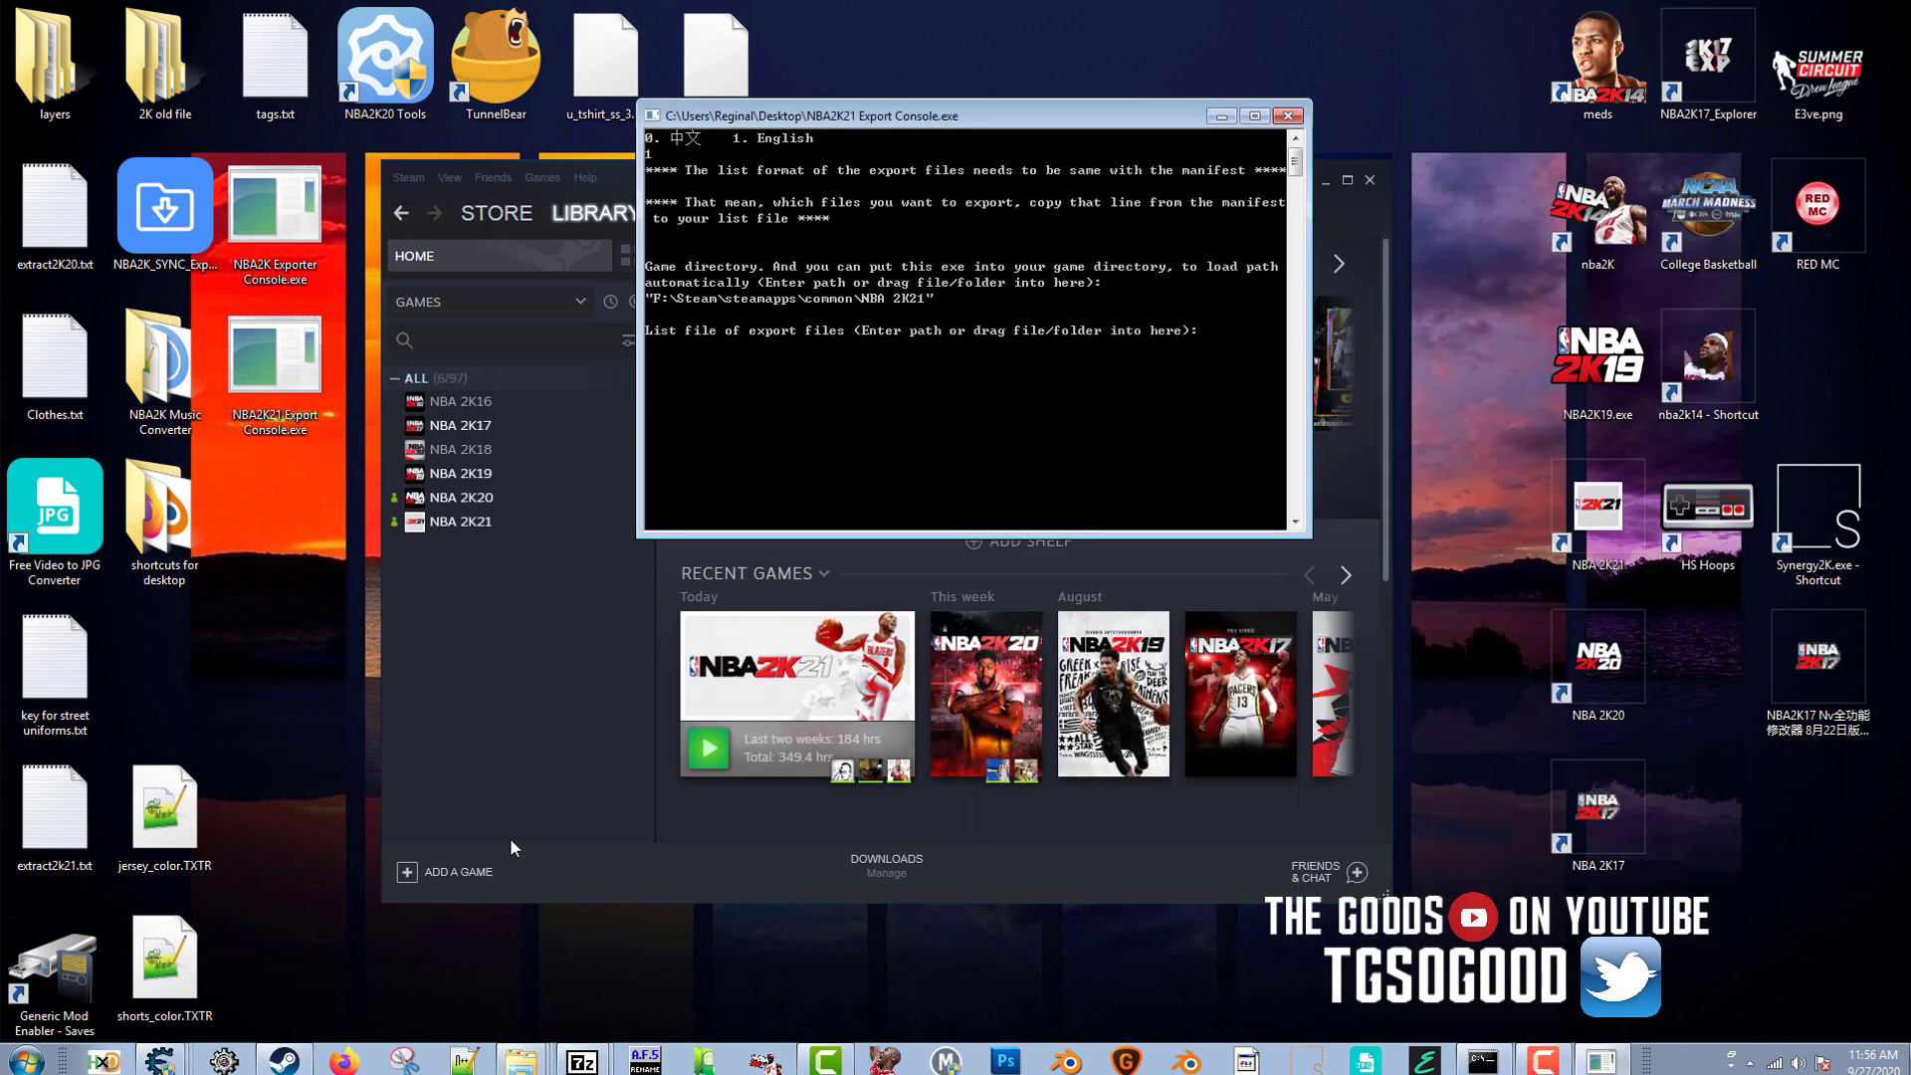
# Switch to the manifest in Notepad++ and look through the file entries near its beginning.
pyautogui.click(474, 1063)
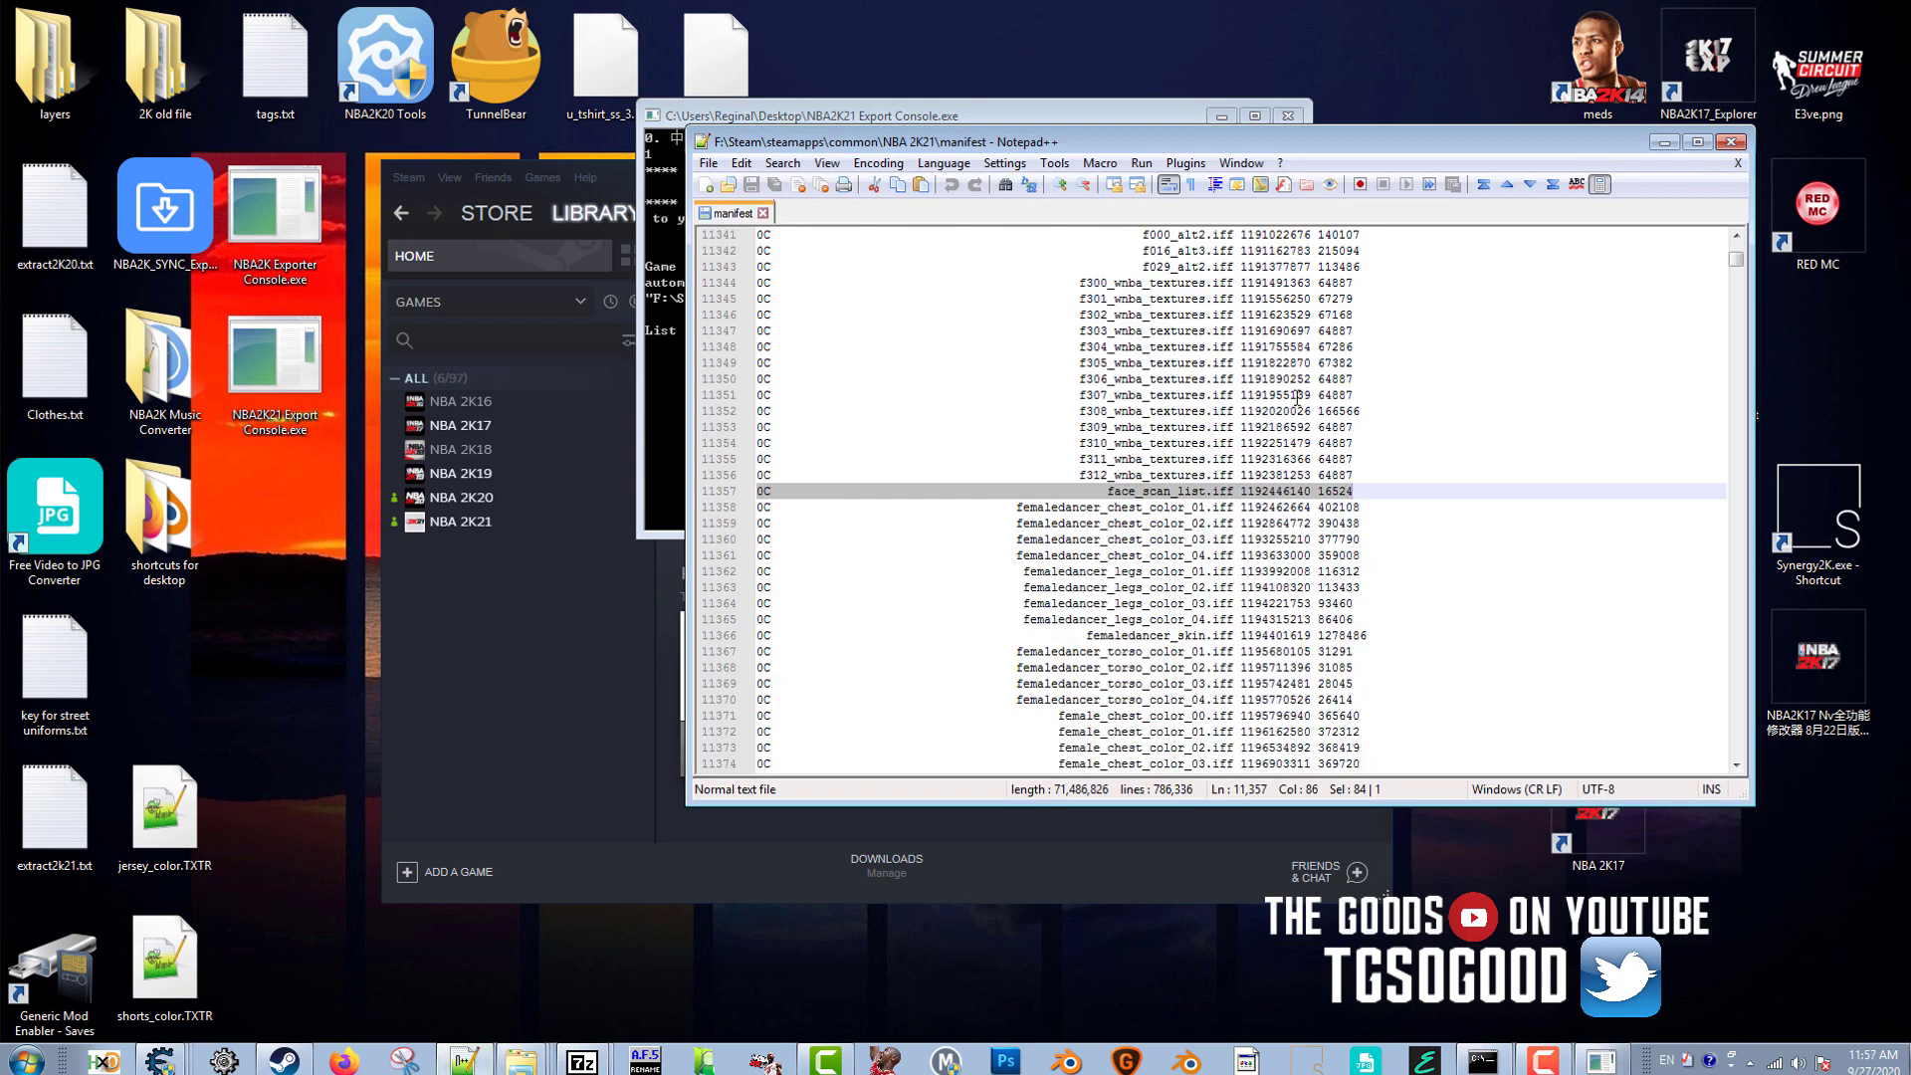
pyautogui.moveTo(1737, 261); pyautogui.dragTo(1738, 251)
pyautogui.moveTo(1250, 299); pyautogui.dragTo(1192, 411)
pyautogui.moveTo(1174, 500); pyautogui.dragTo(1207, 693)
pyautogui.click(1203, 687)
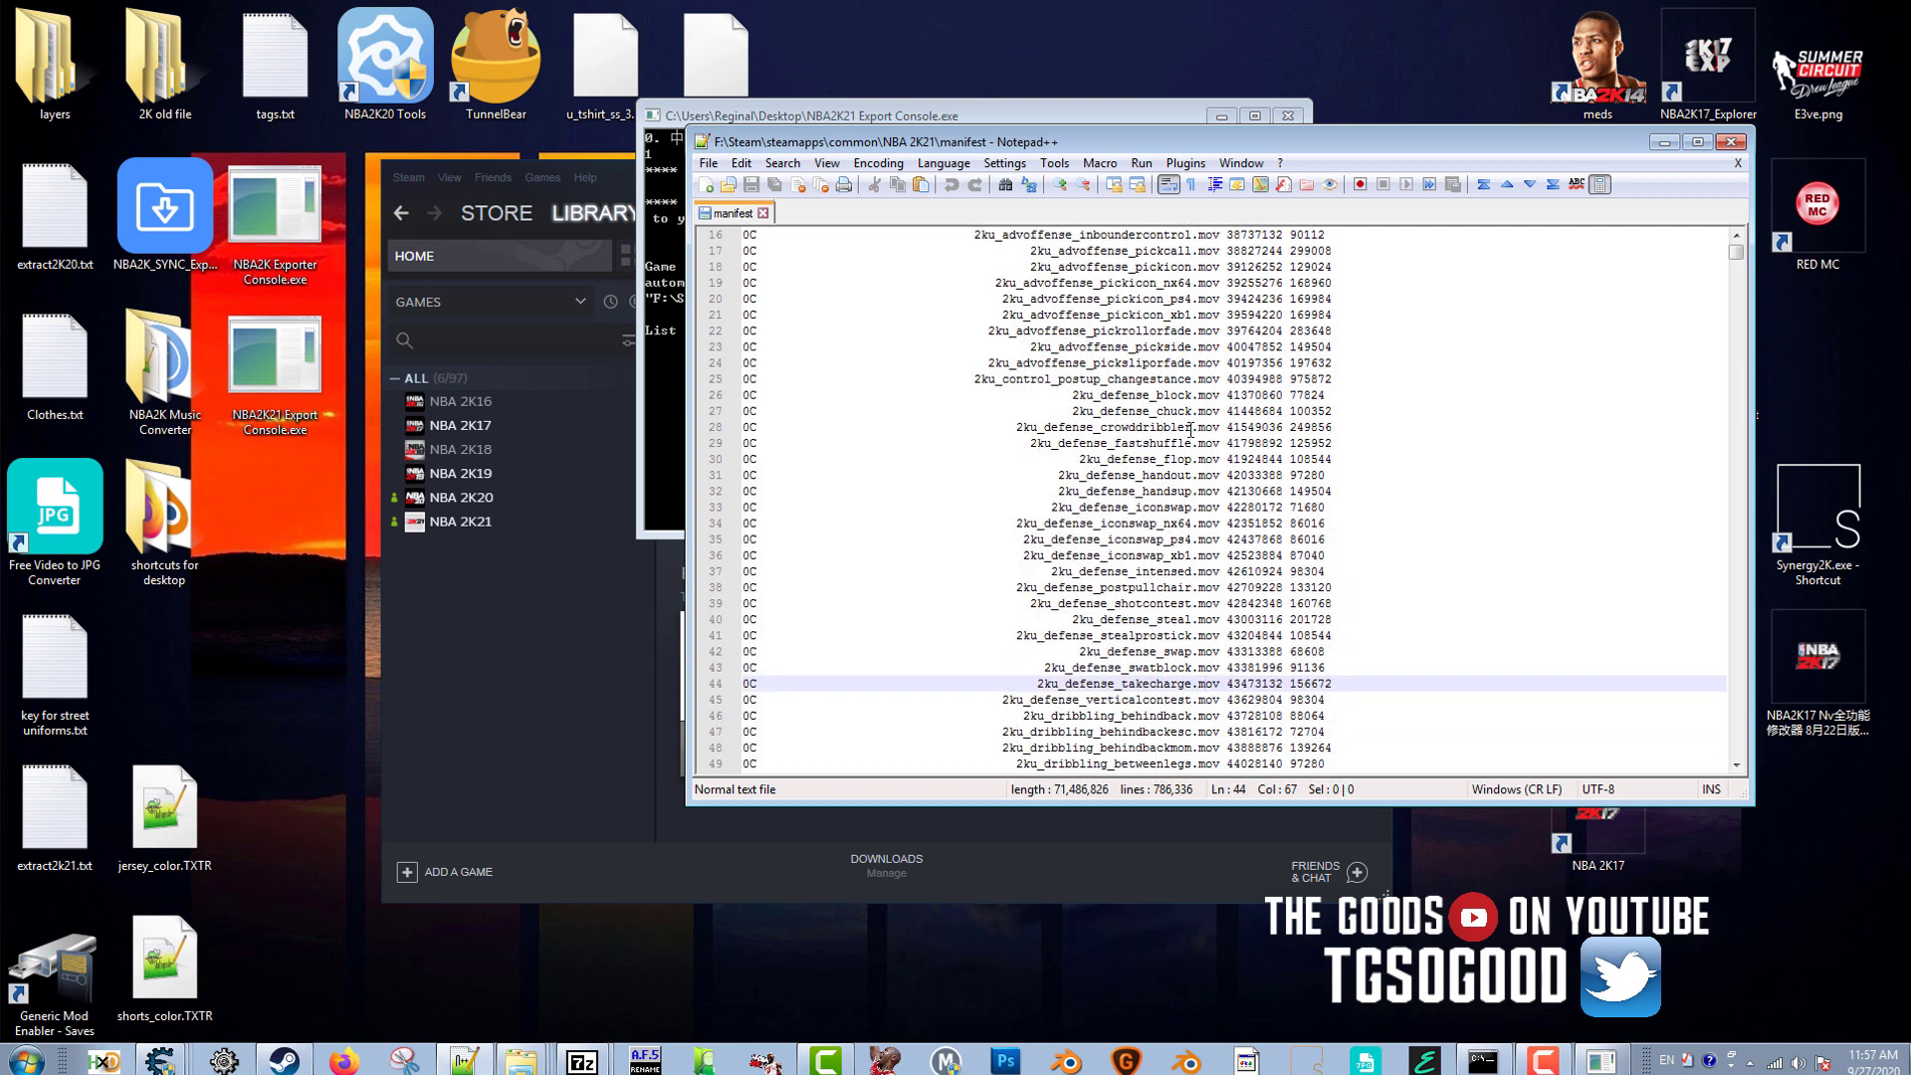
# Copy the entire 2ku_defense_shotcontest.mov line from the manifest.
pyautogui.moveTo(1326, 433); pyautogui.dragTo(742, 431)
pyautogui.click(846, 525)
pyautogui.moveTo(1352, 540); pyautogui.dragTo(730, 540)
pyautogui.click(1060, 603)
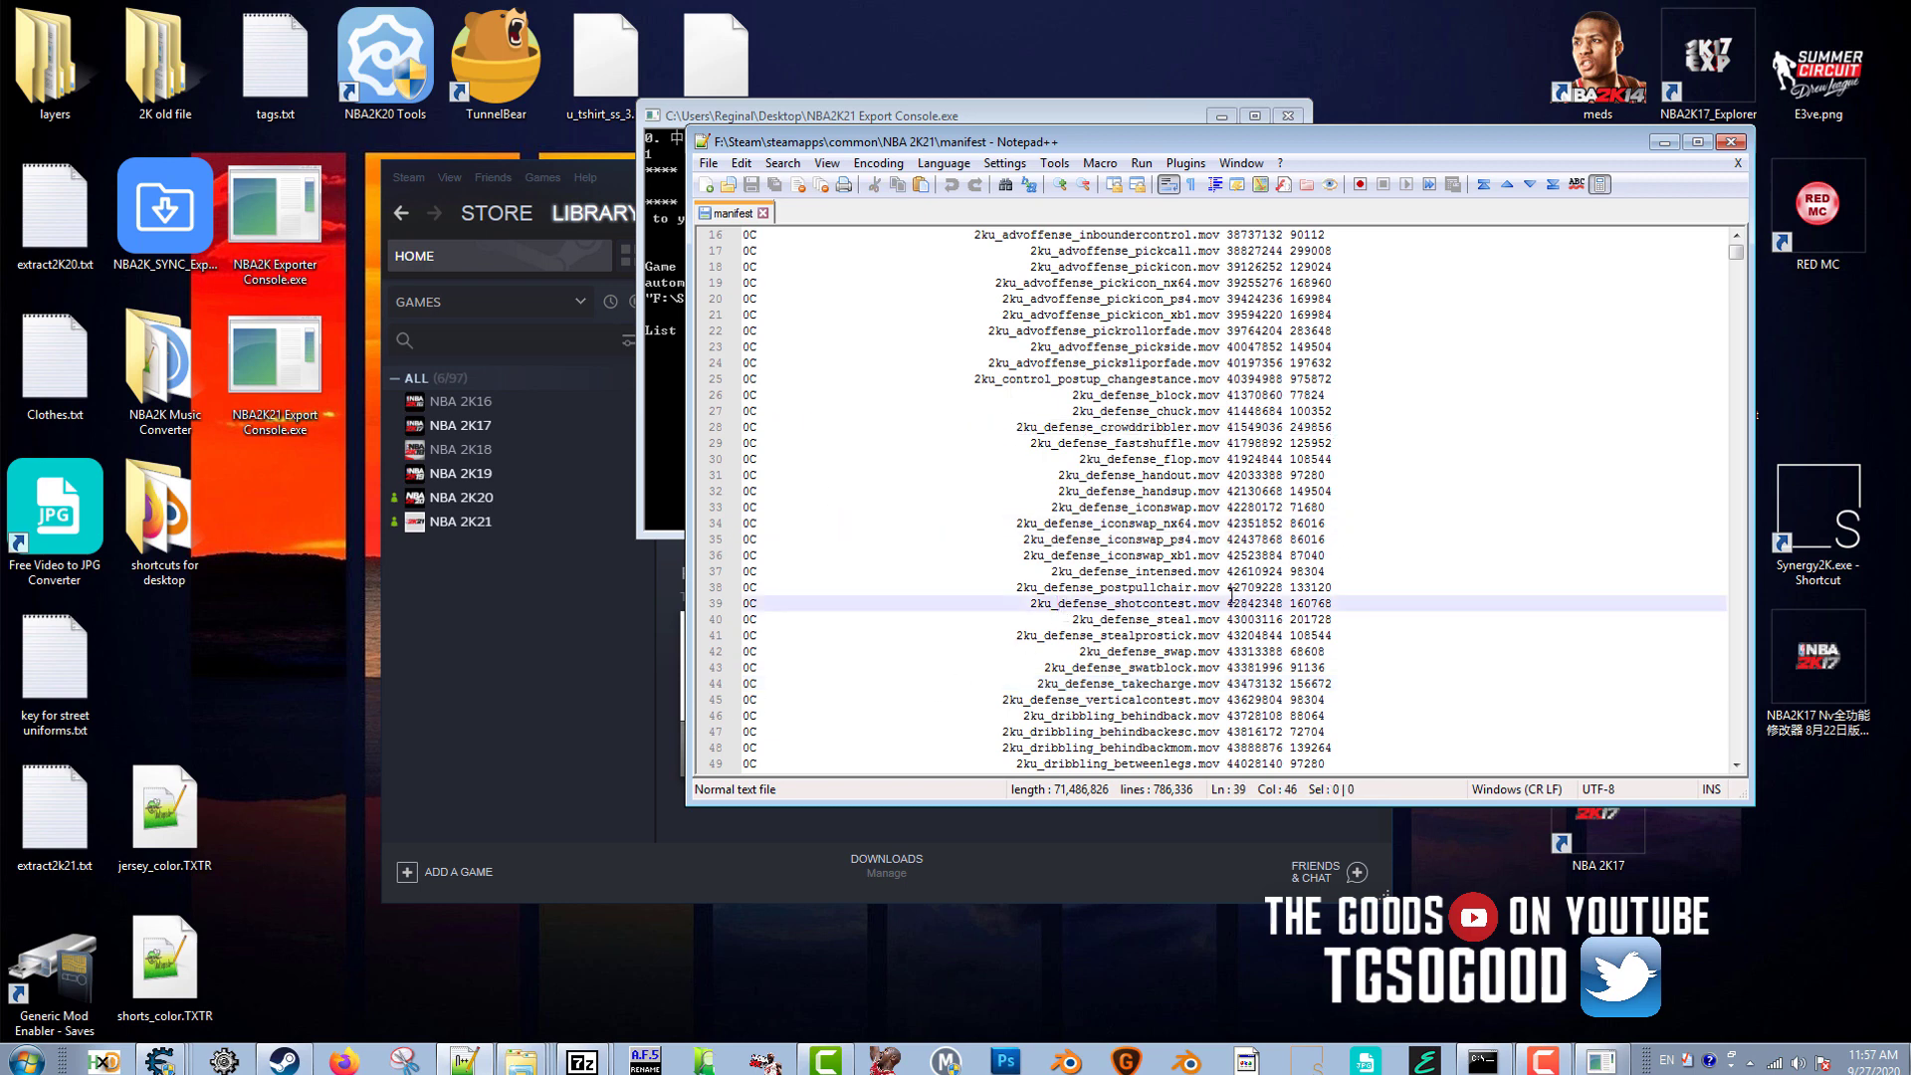
pyautogui.moveTo(1342, 609); pyautogui.dragTo(744, 604)
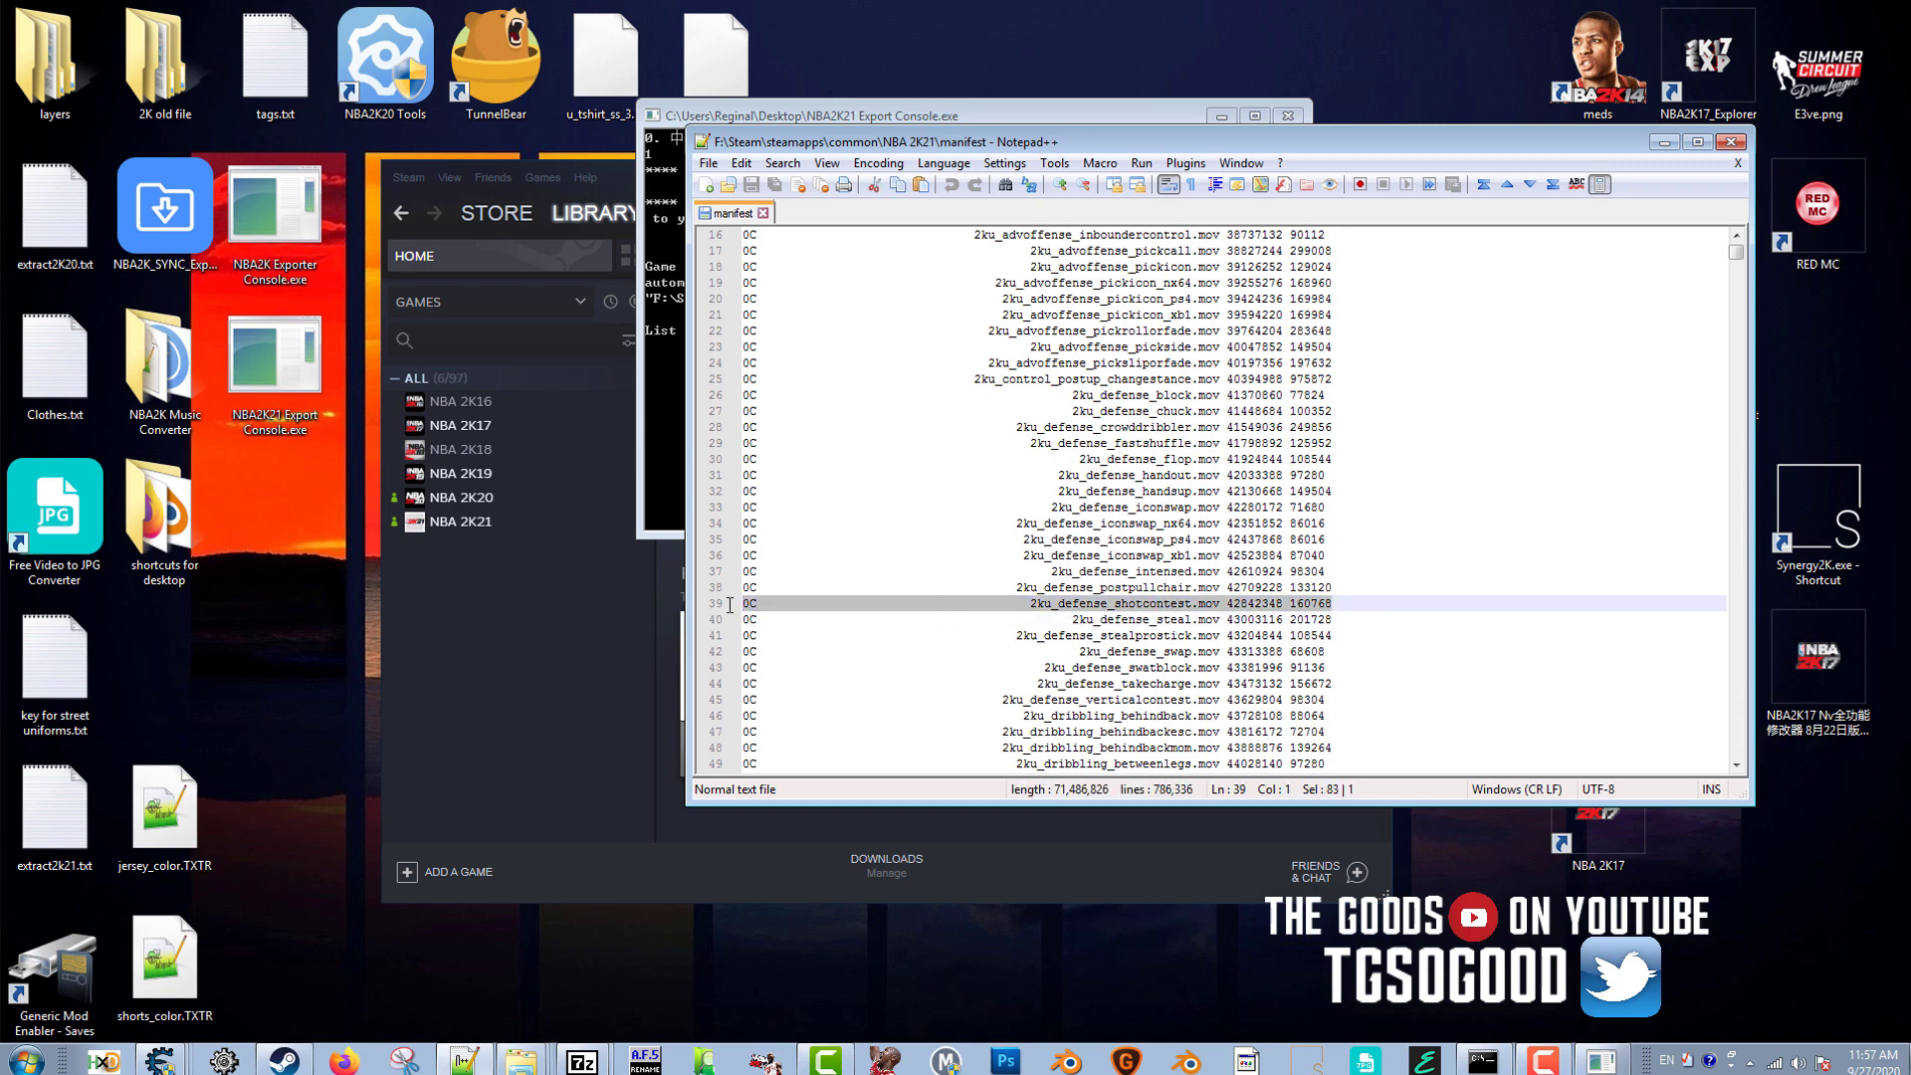
pyautogui.rightClick(1131, 603)
pyautogui.click(1180, 635)
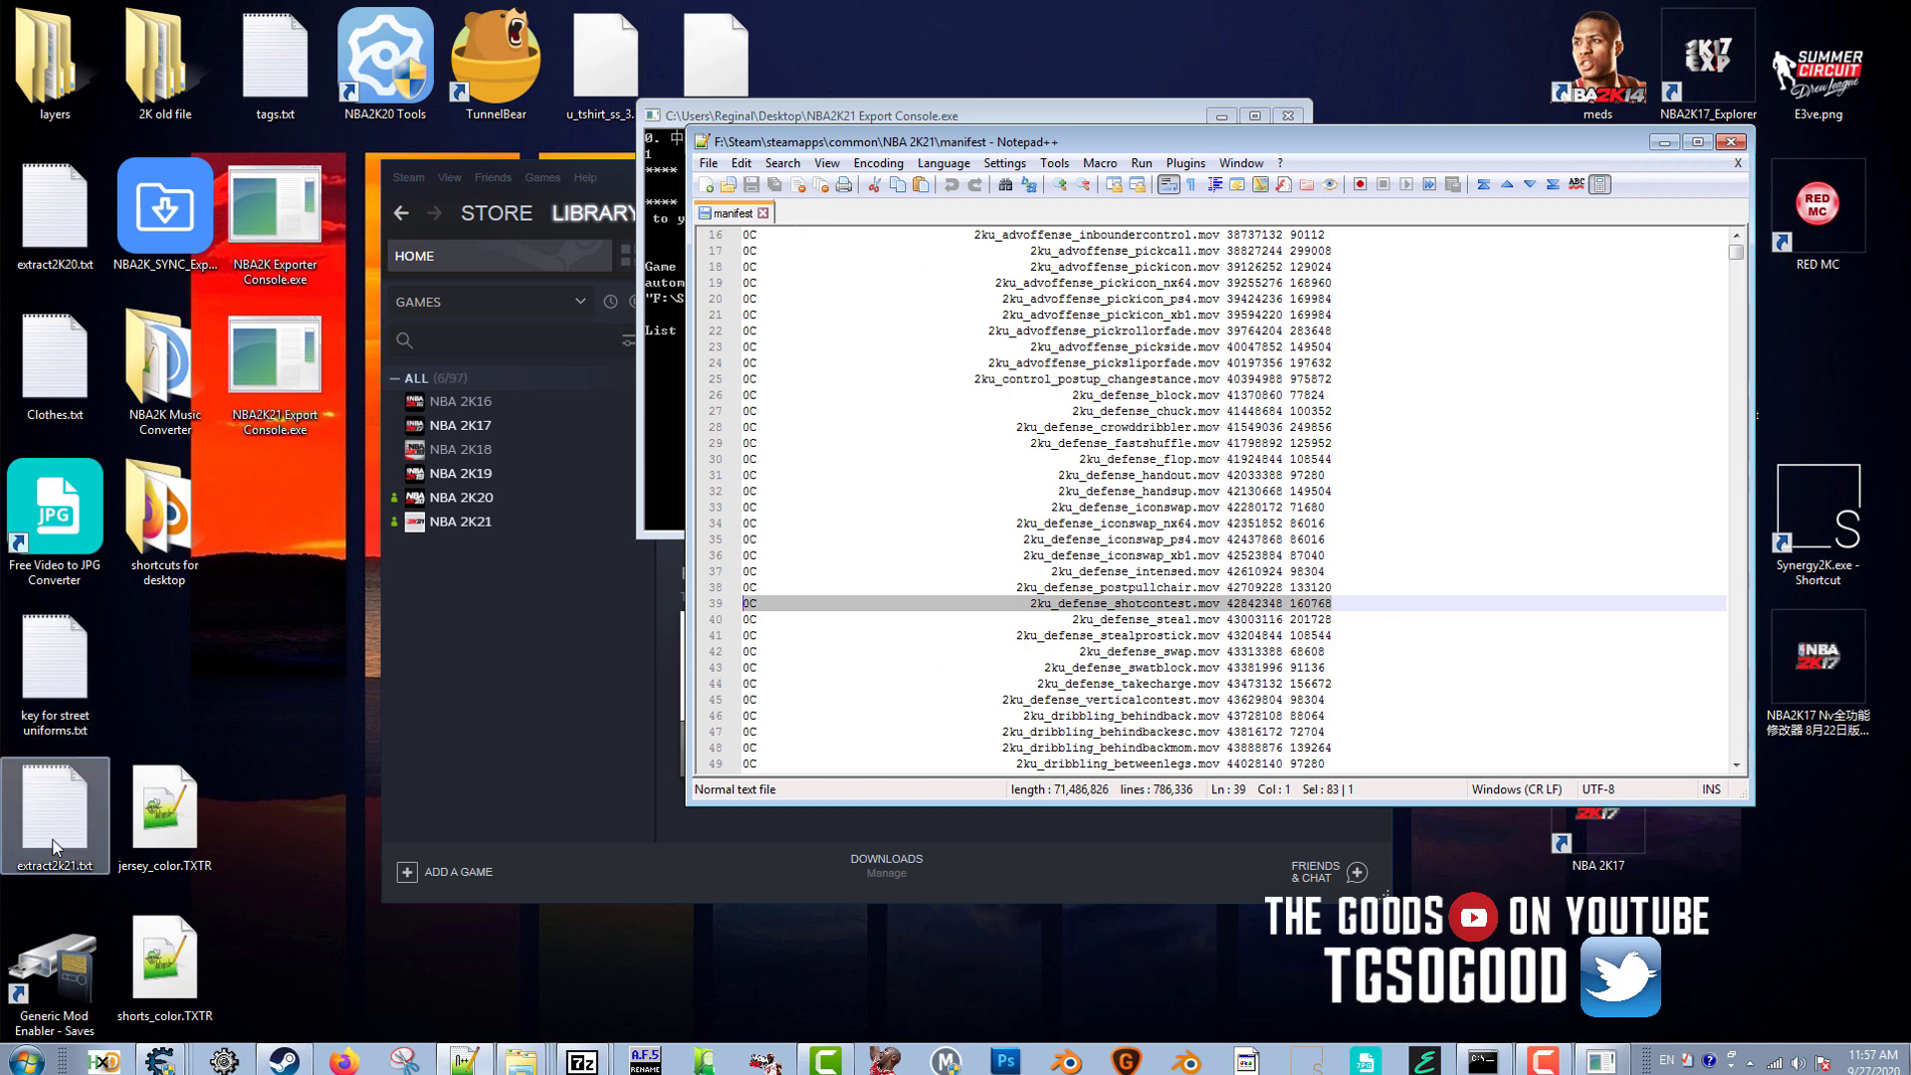
# Move extract2k21.txt on the desktop to the spot just below NBA2K21 Export Console.exe.
pyautogui.moveTo(55, 846); pyautogui.dragTo(294, 575)
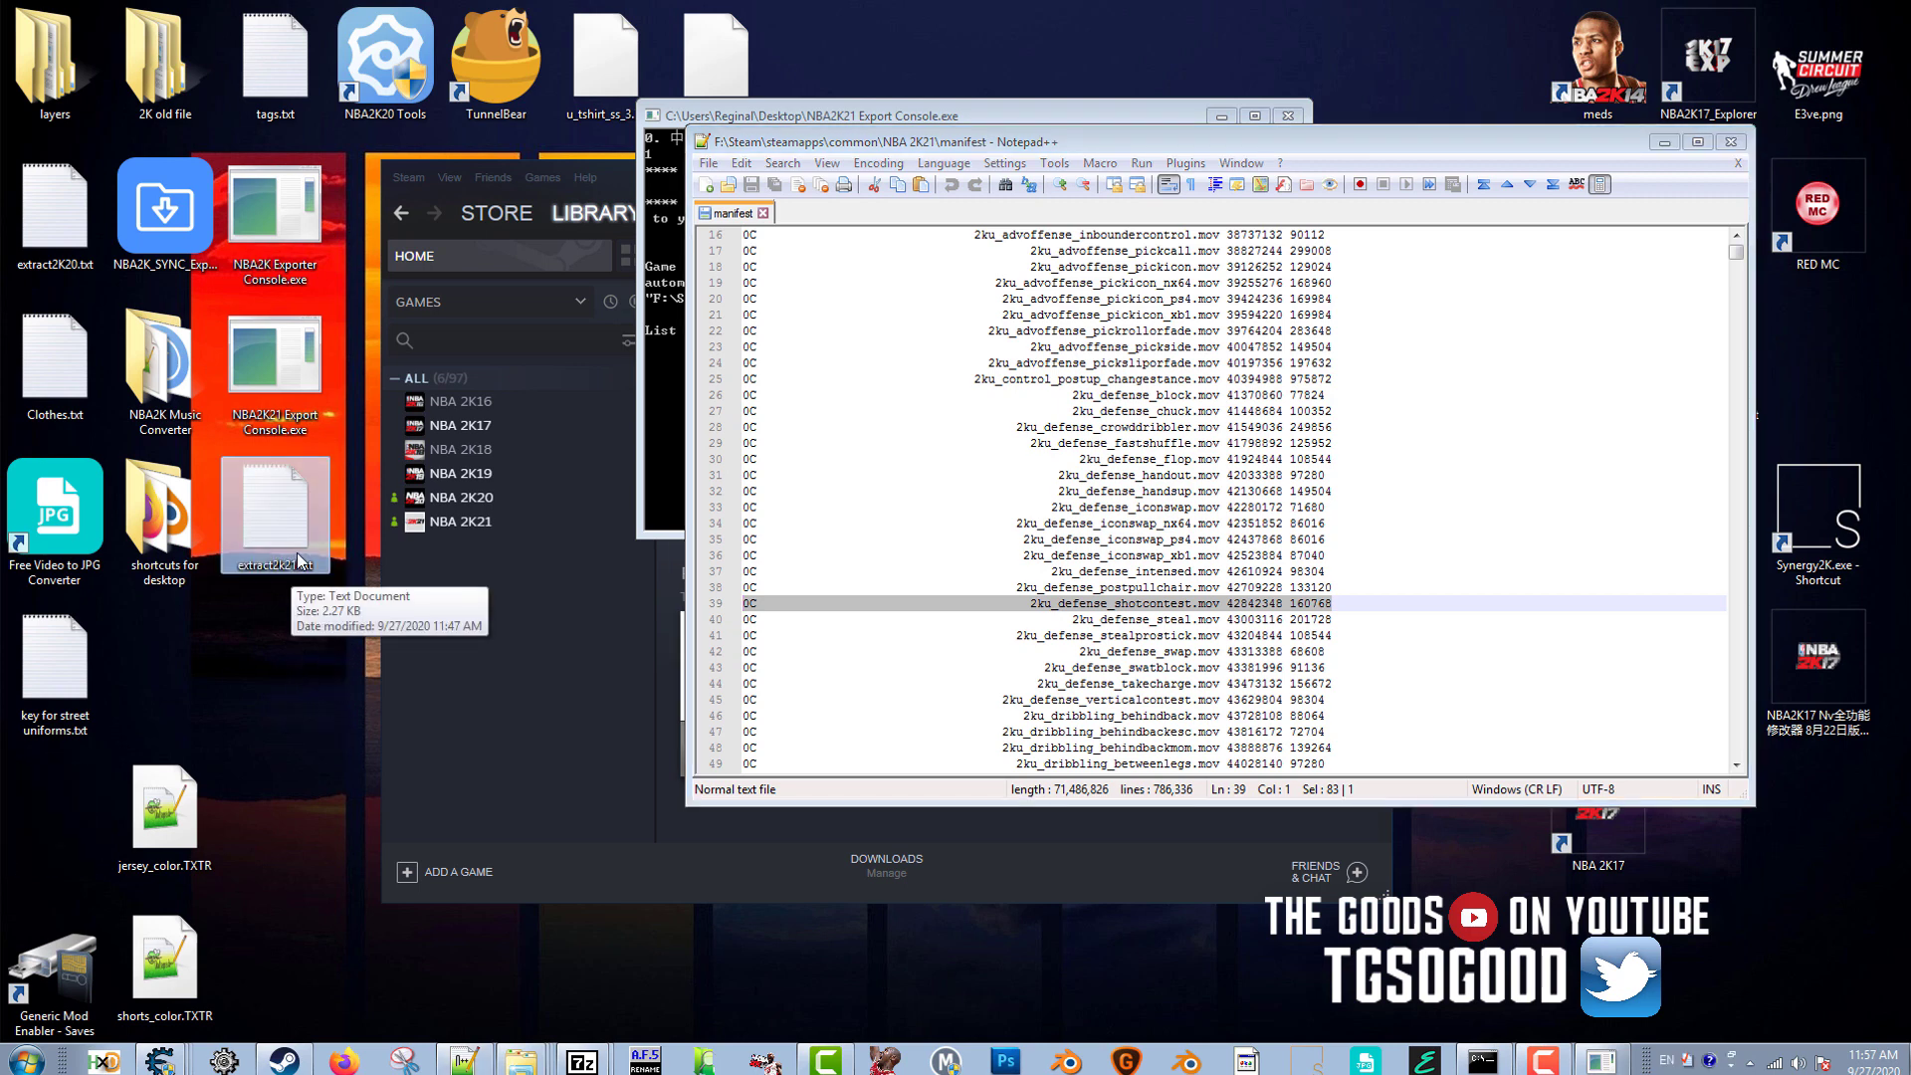
# Open extract2k21.txt from the desktop, highlight its manifest lines, and close the manifest in Notepad++.
pyautogui.doubleClick(296, 561)
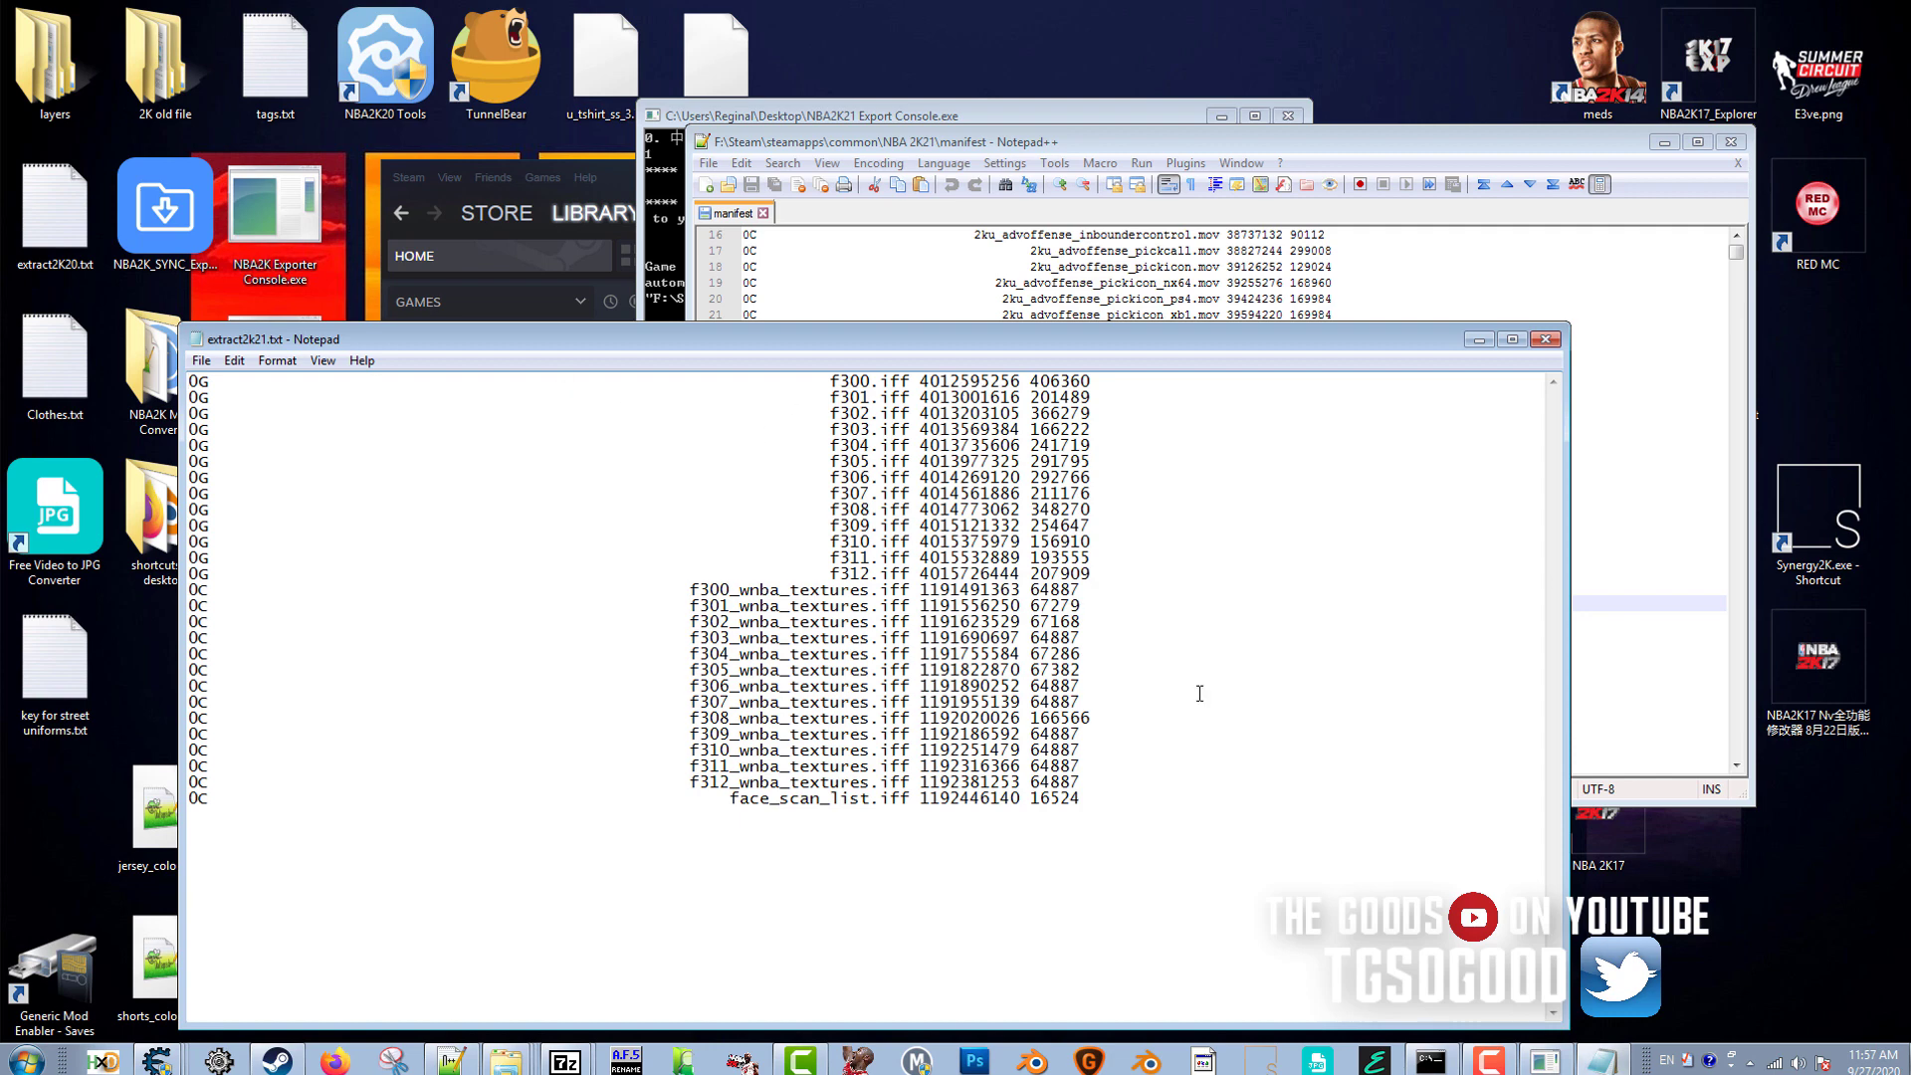
pyautogui.moveTo(1101, 832); pyautogui.dragTo(368, 398)
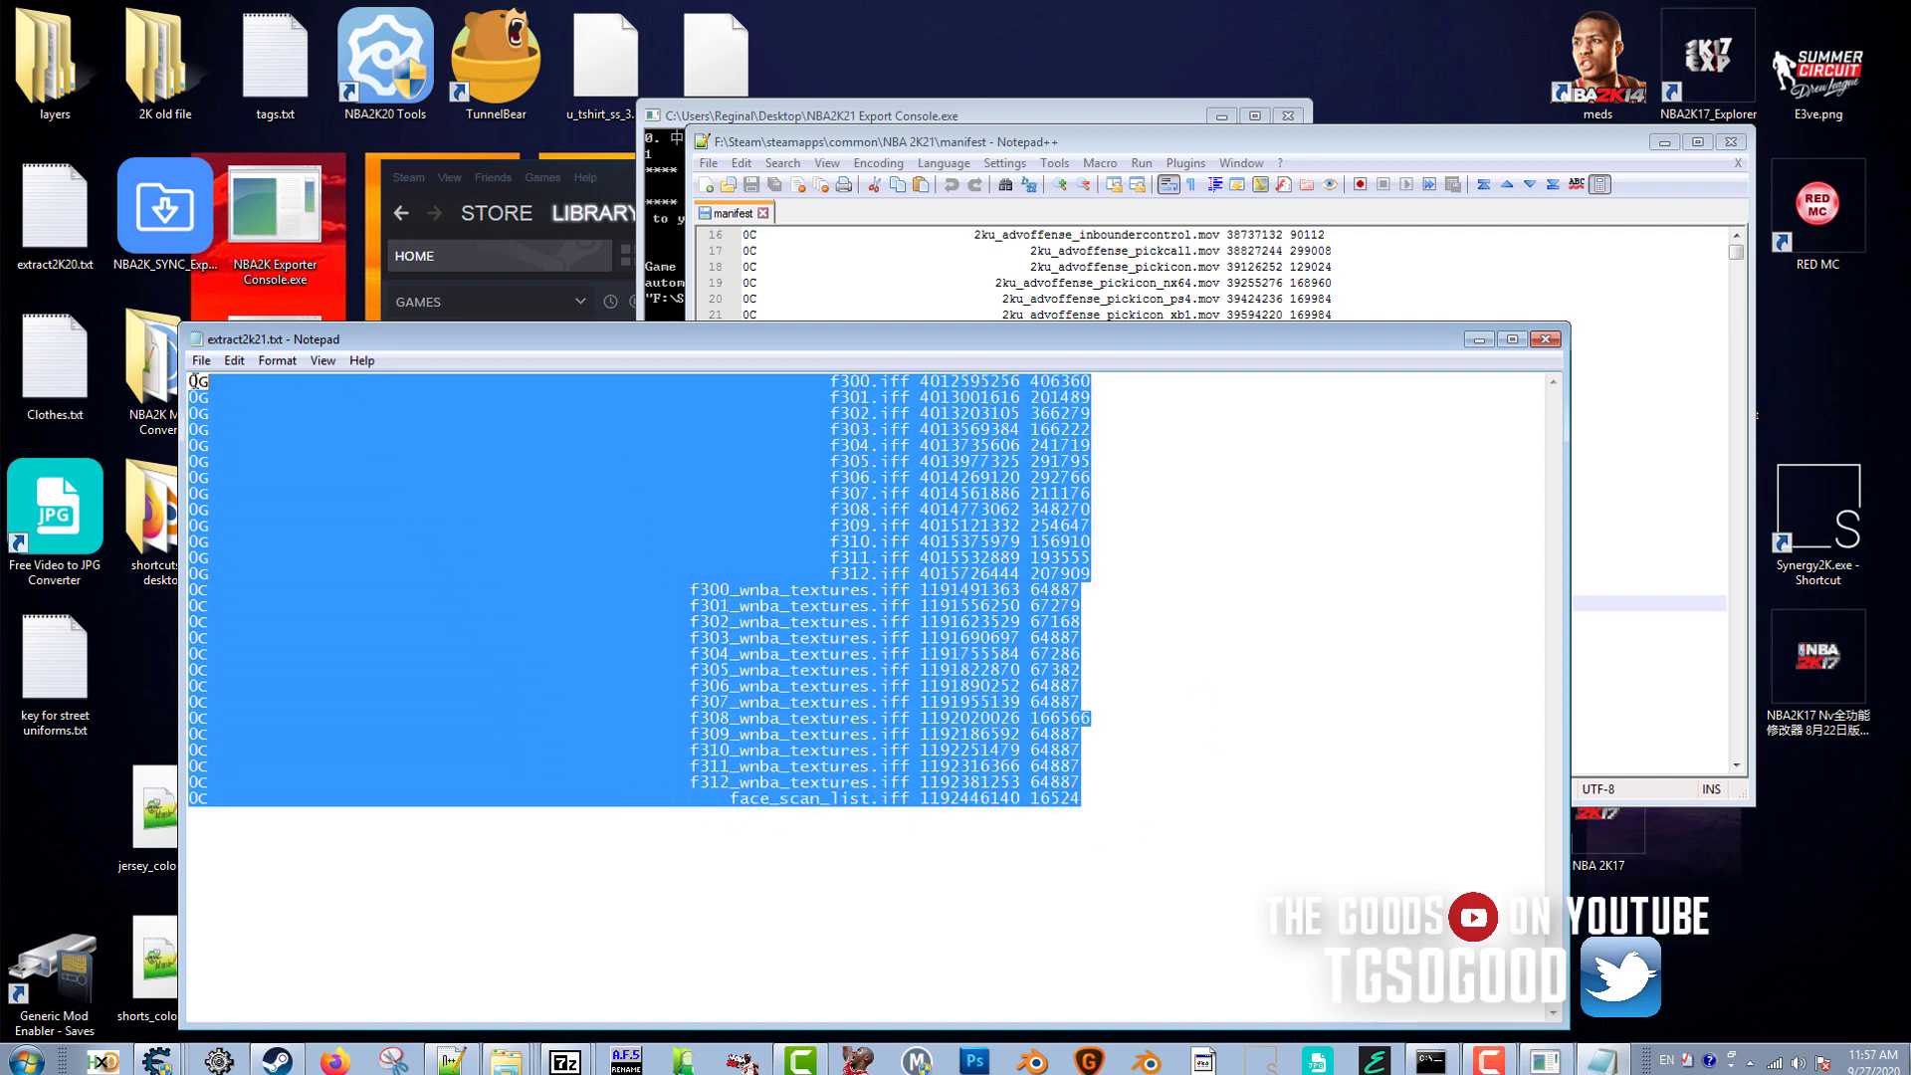
pyautogui.moveTo(183, 382); pyautogui.dragTo(154, 383)
pyautogui.click(1453, 234)
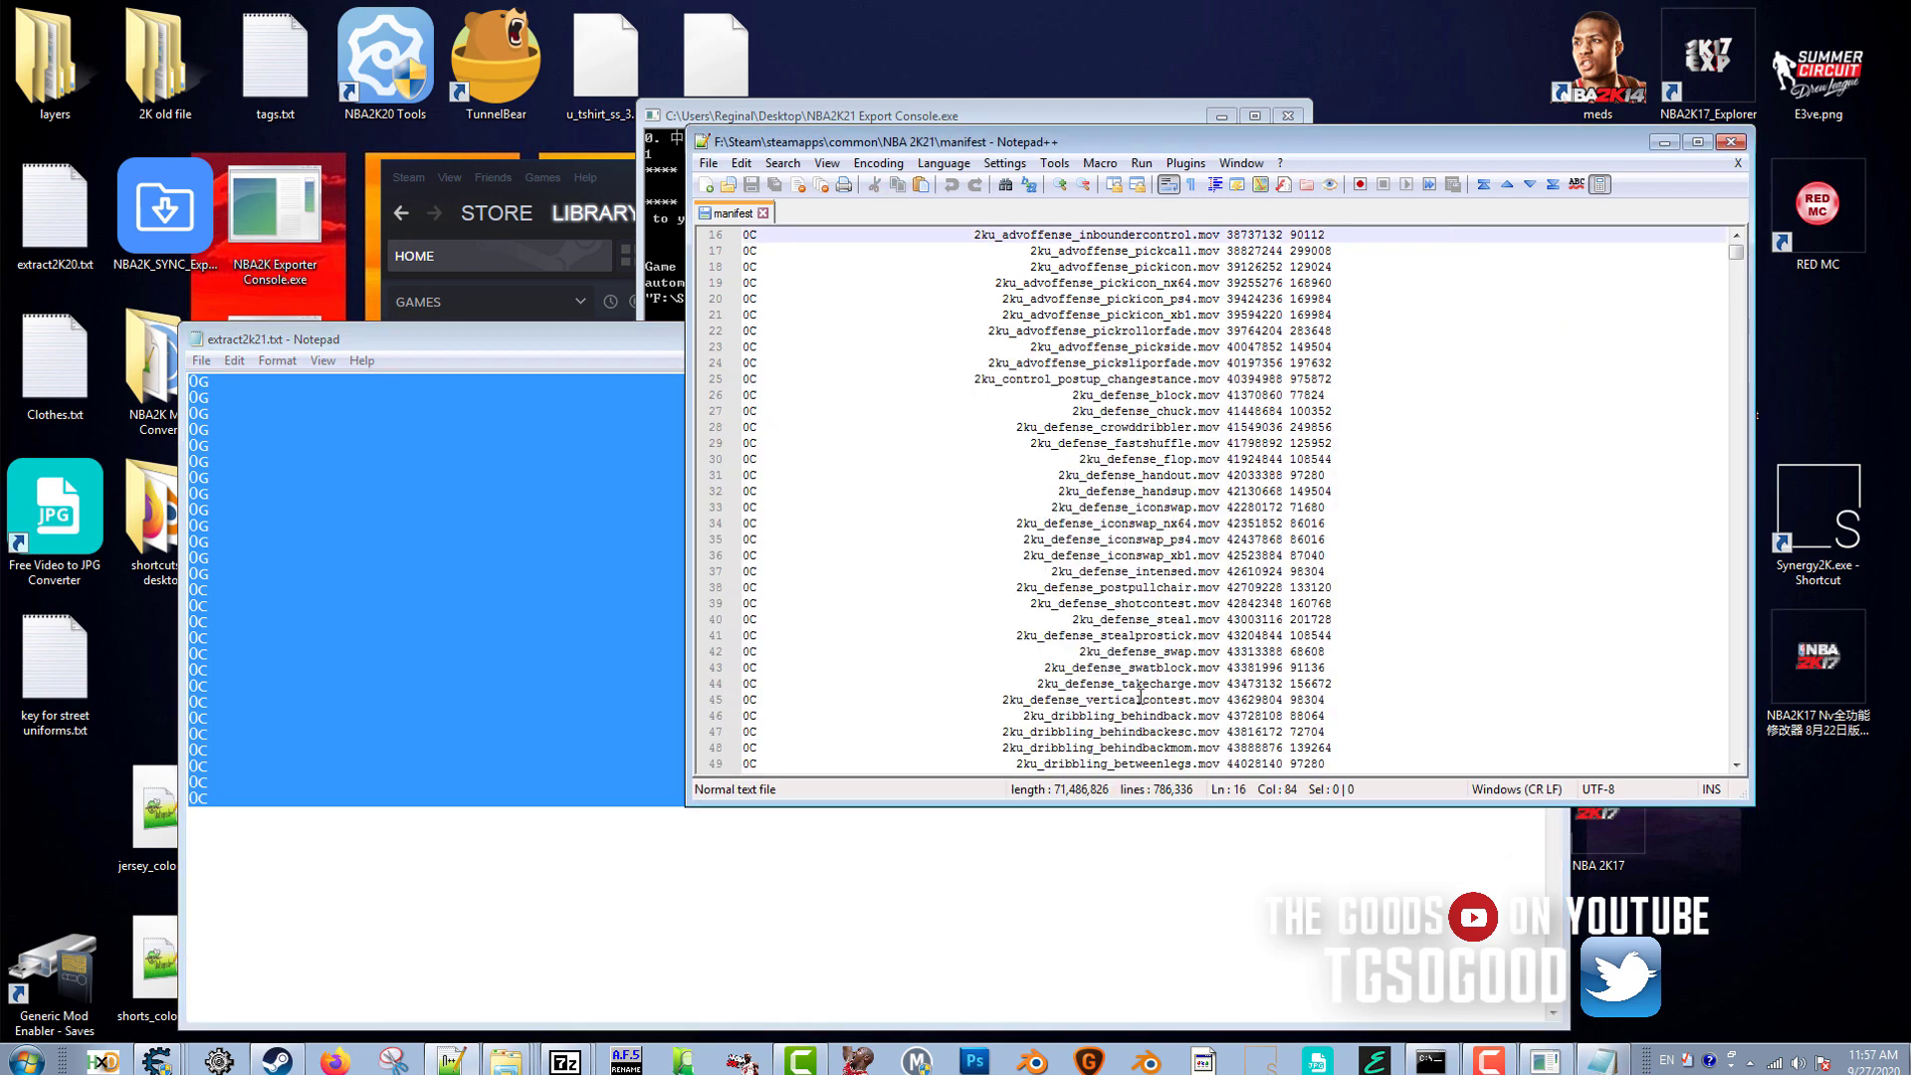
pyautogui.click(1732, 141)
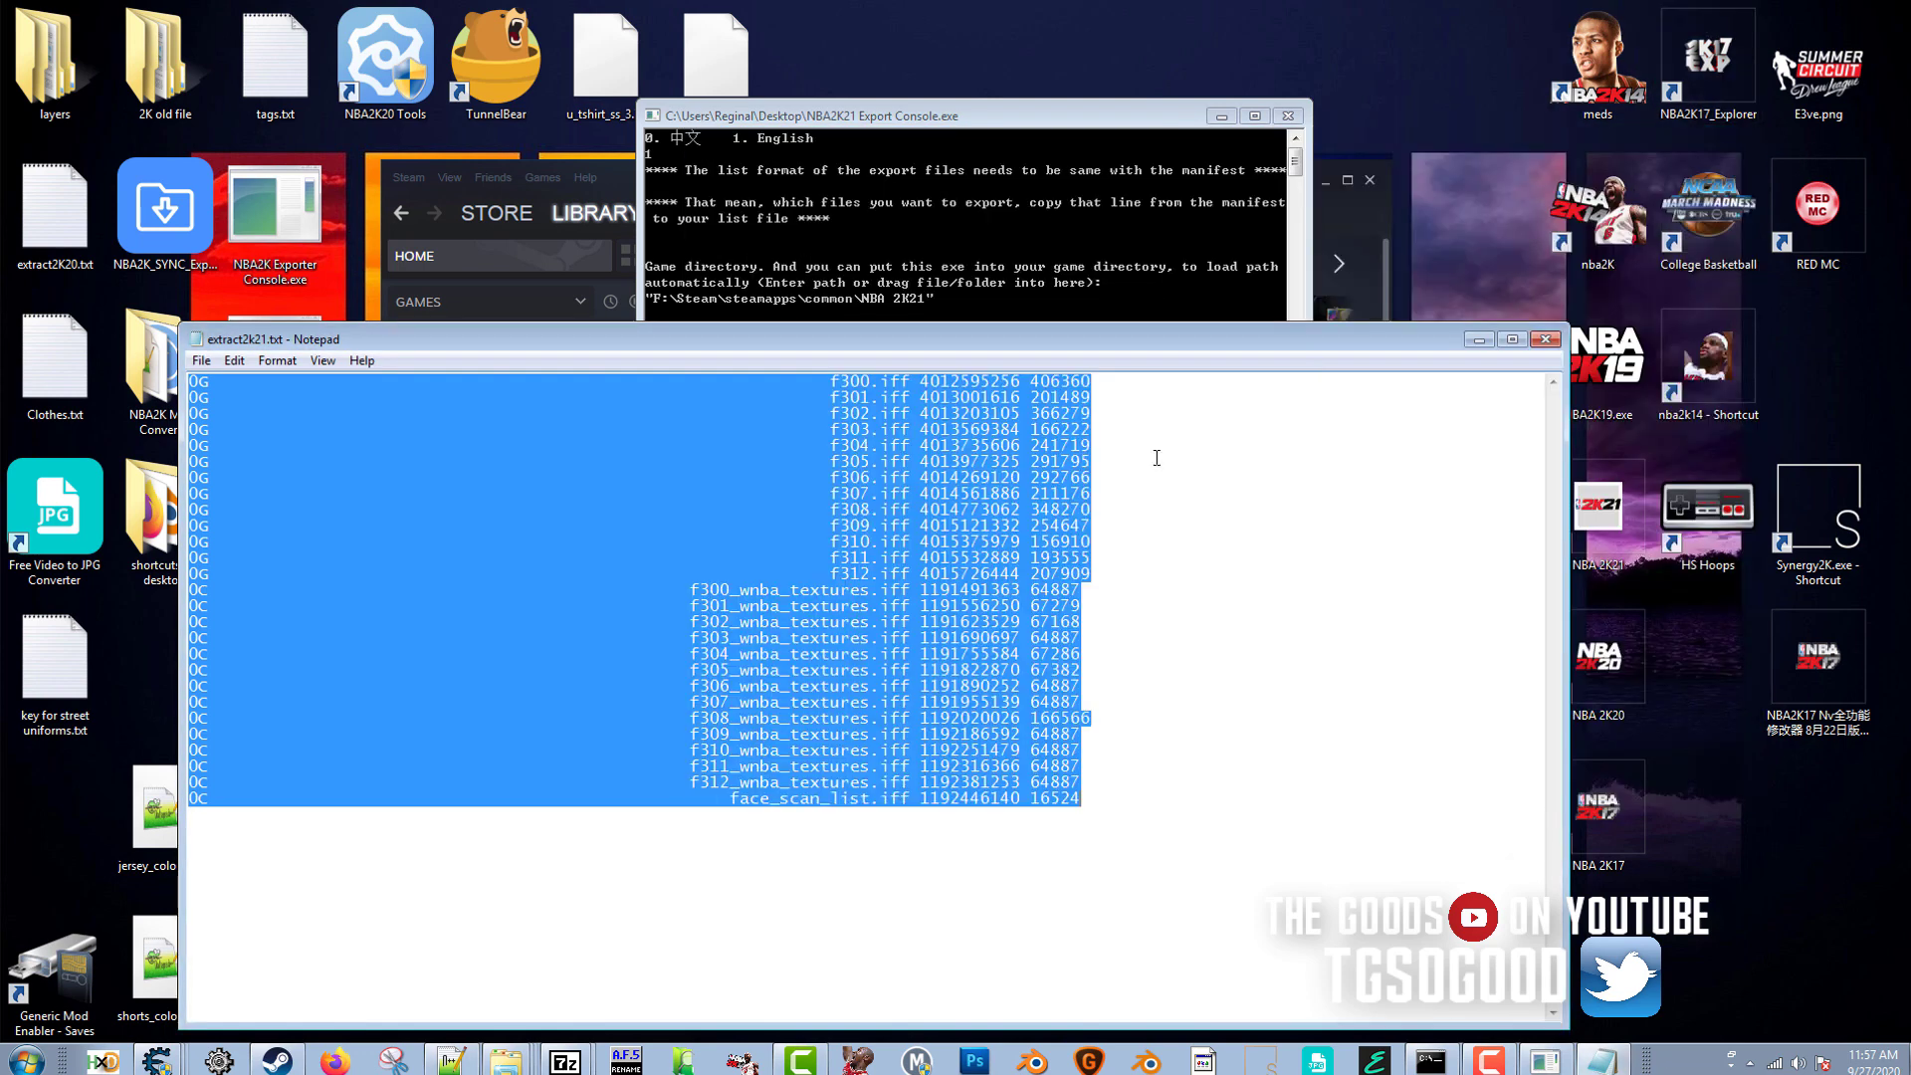
# Save the extract2k21.txt list file and close it.
pyautogui.click(681, 557)
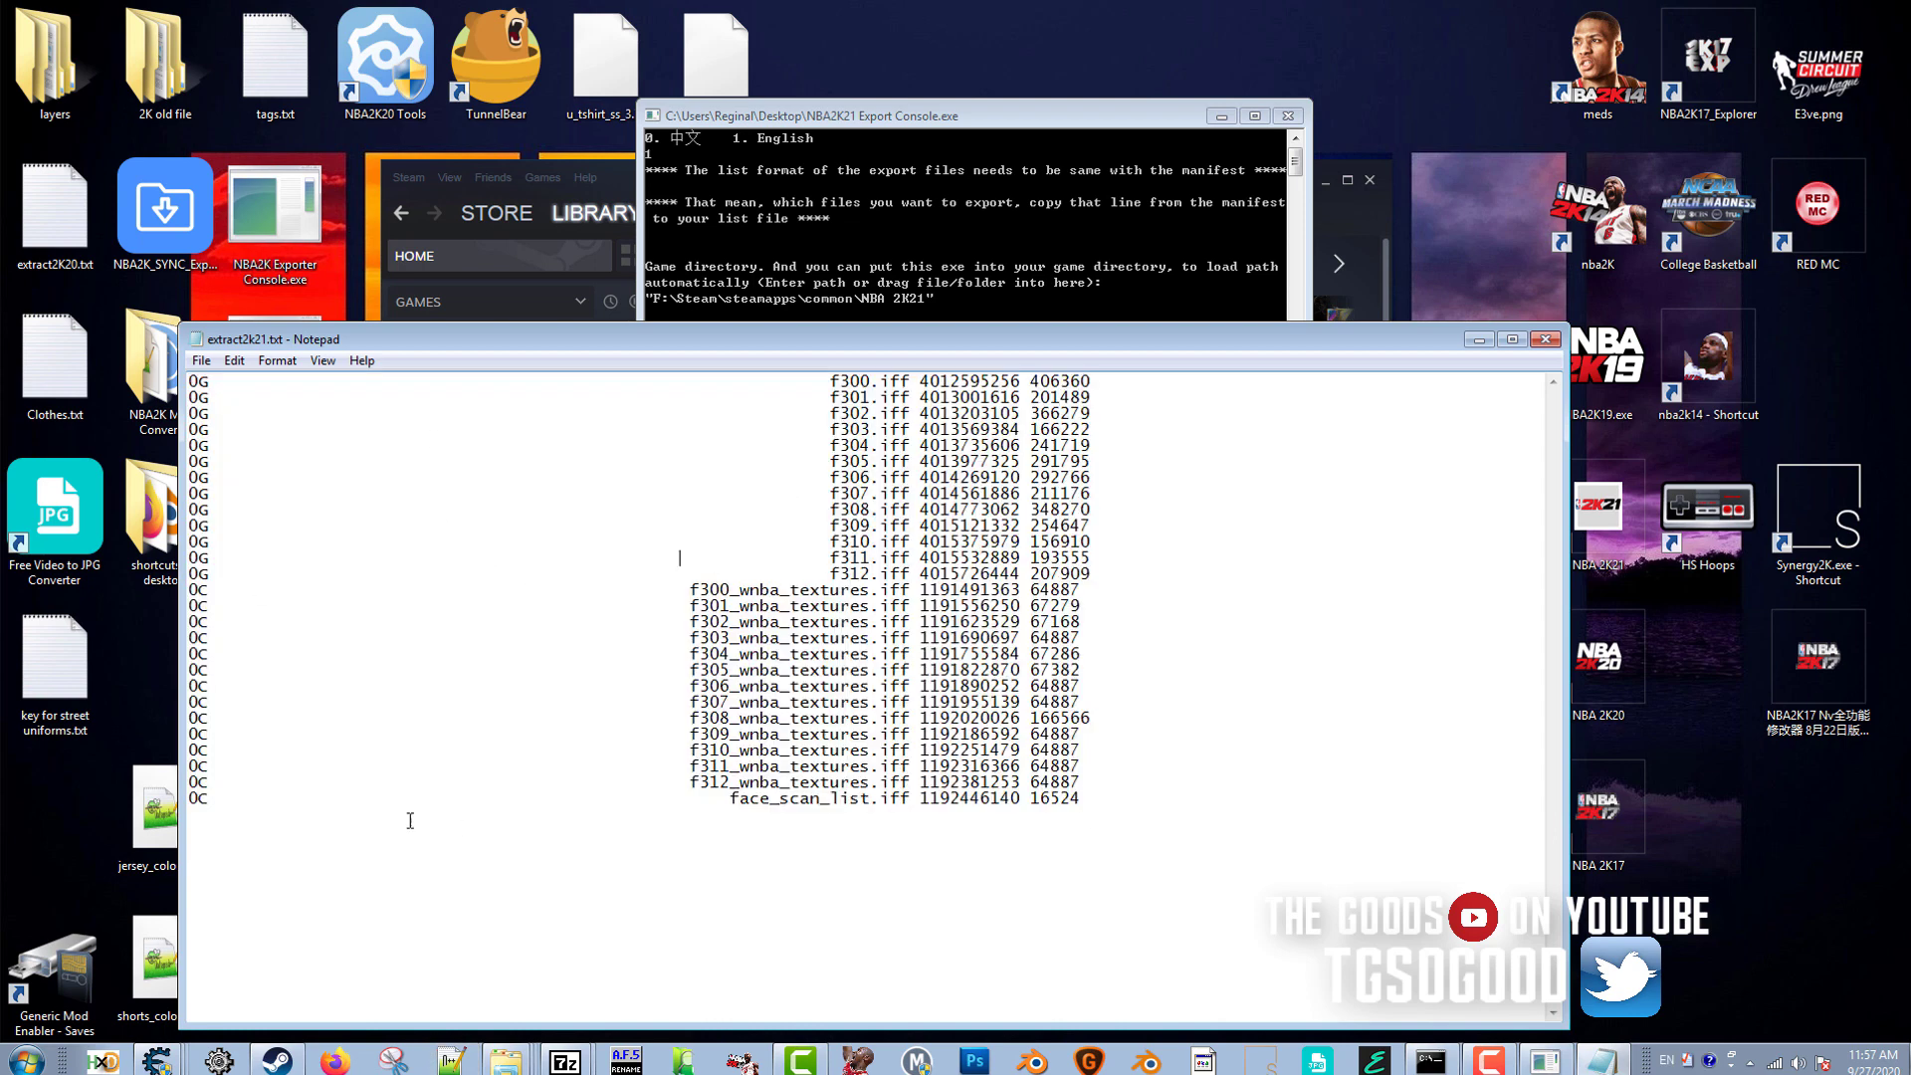
pyautogui.click(201, 360)
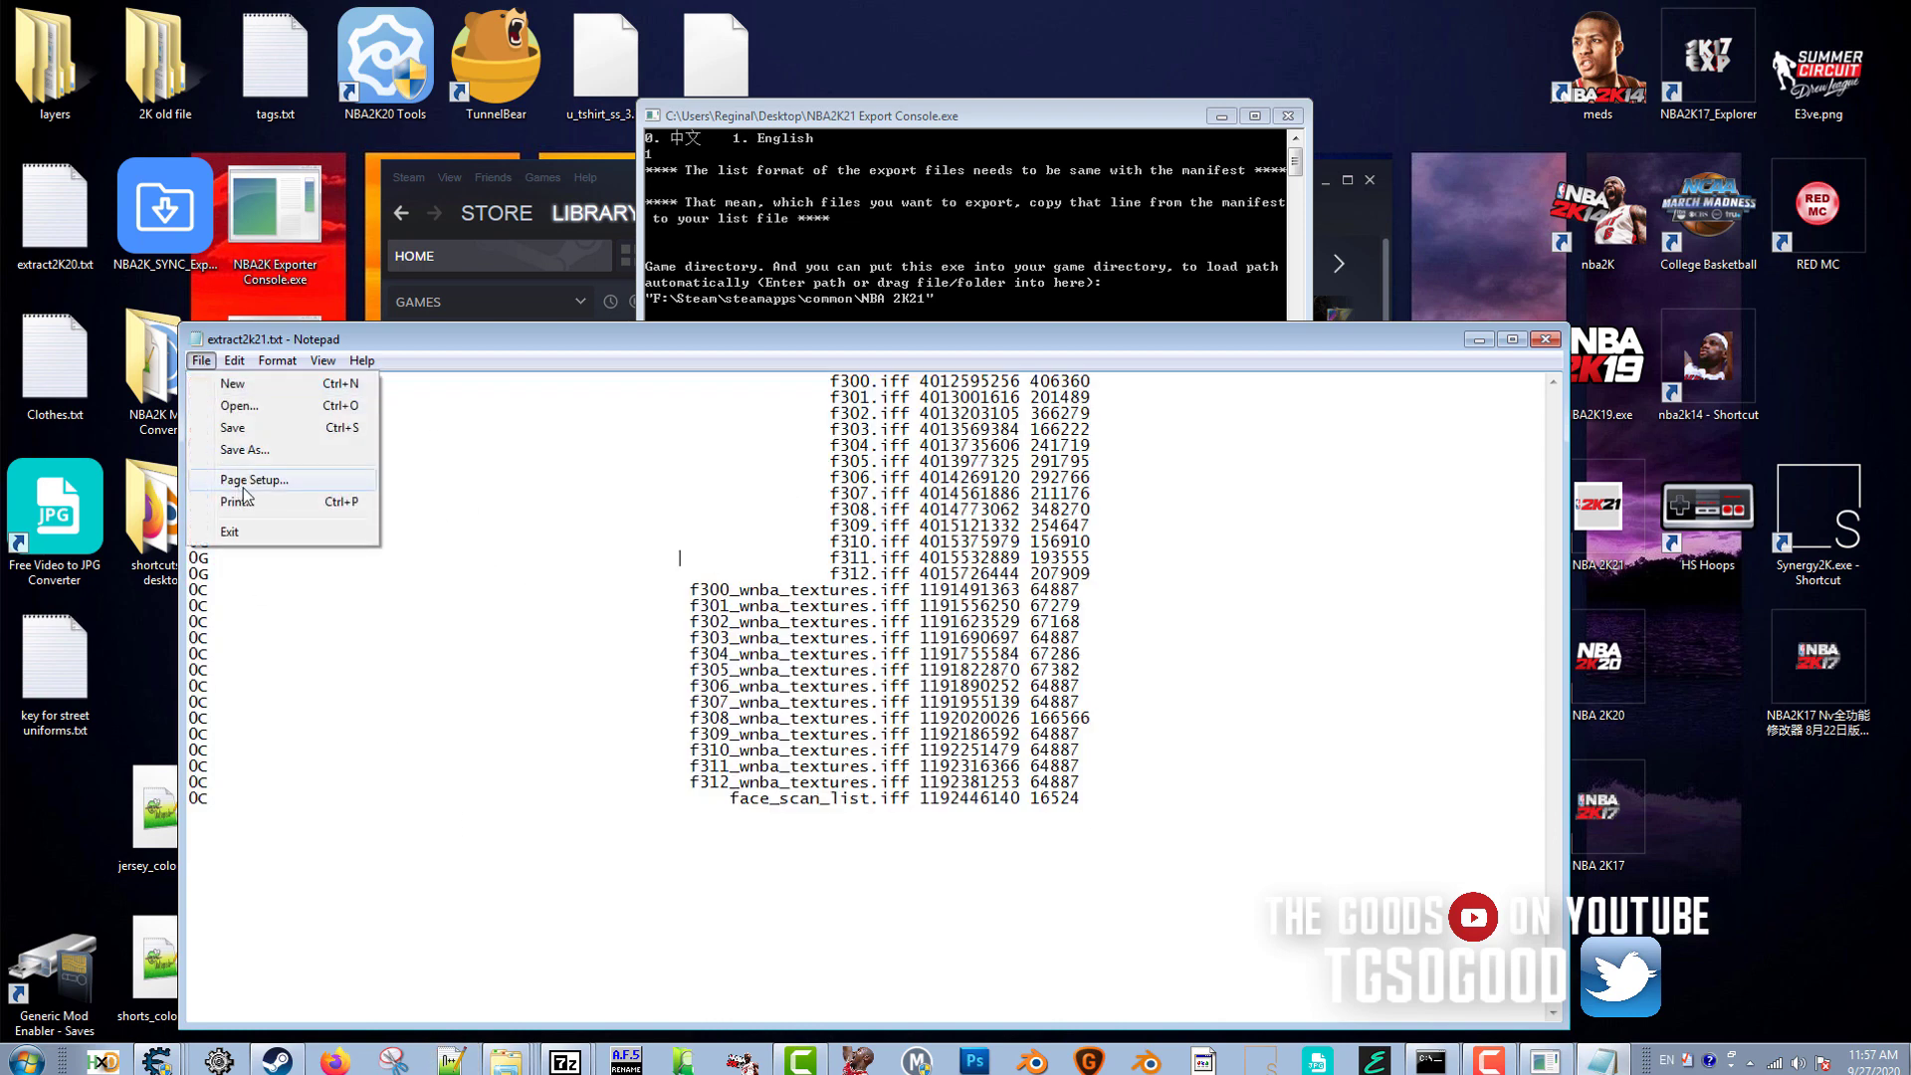
pyautogui.click(239, 429)
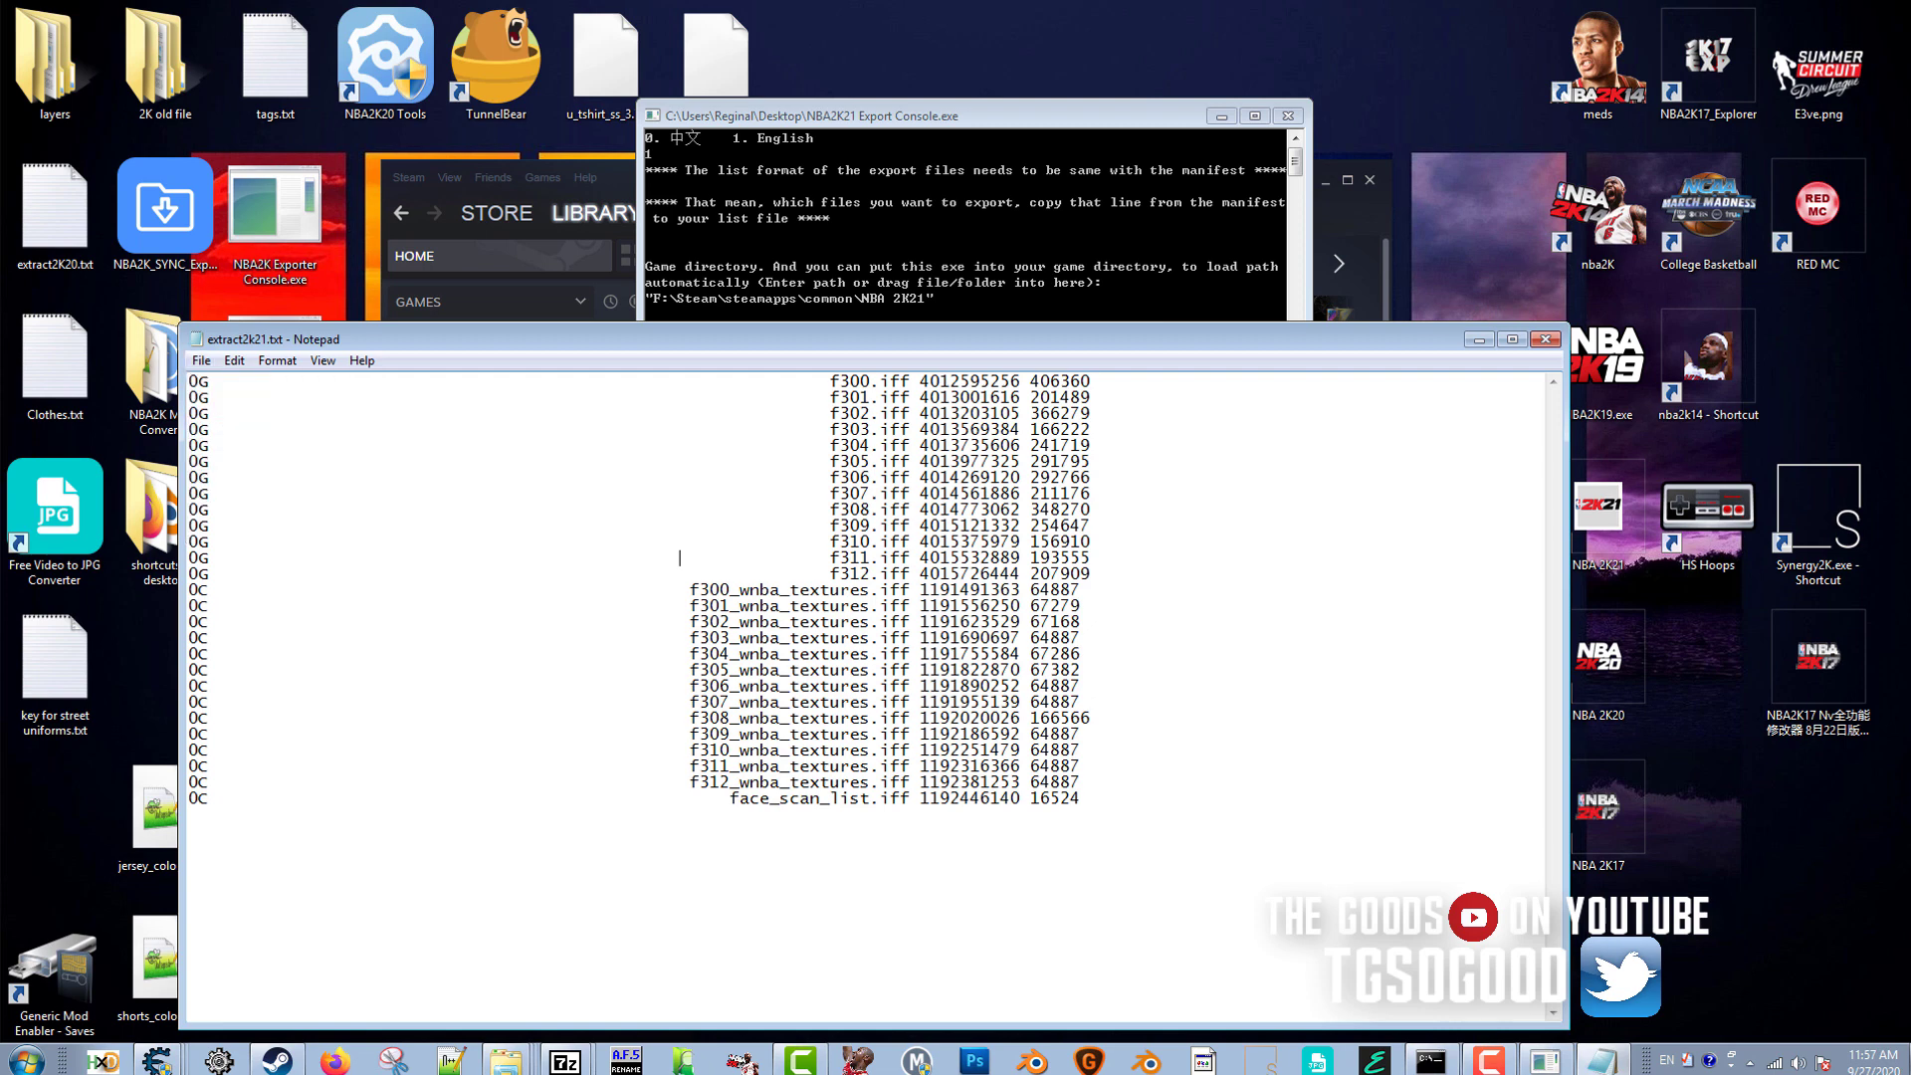
pyautogui.click(1545, 339)
# Supply extract2k21.txt from the desktop to the NBA2K21 Export Console as the list file of export files.
pyautogui.click(269, 554)
pyautogui.moveTo(269, 540); pyautogui.dragTo(886, 373)
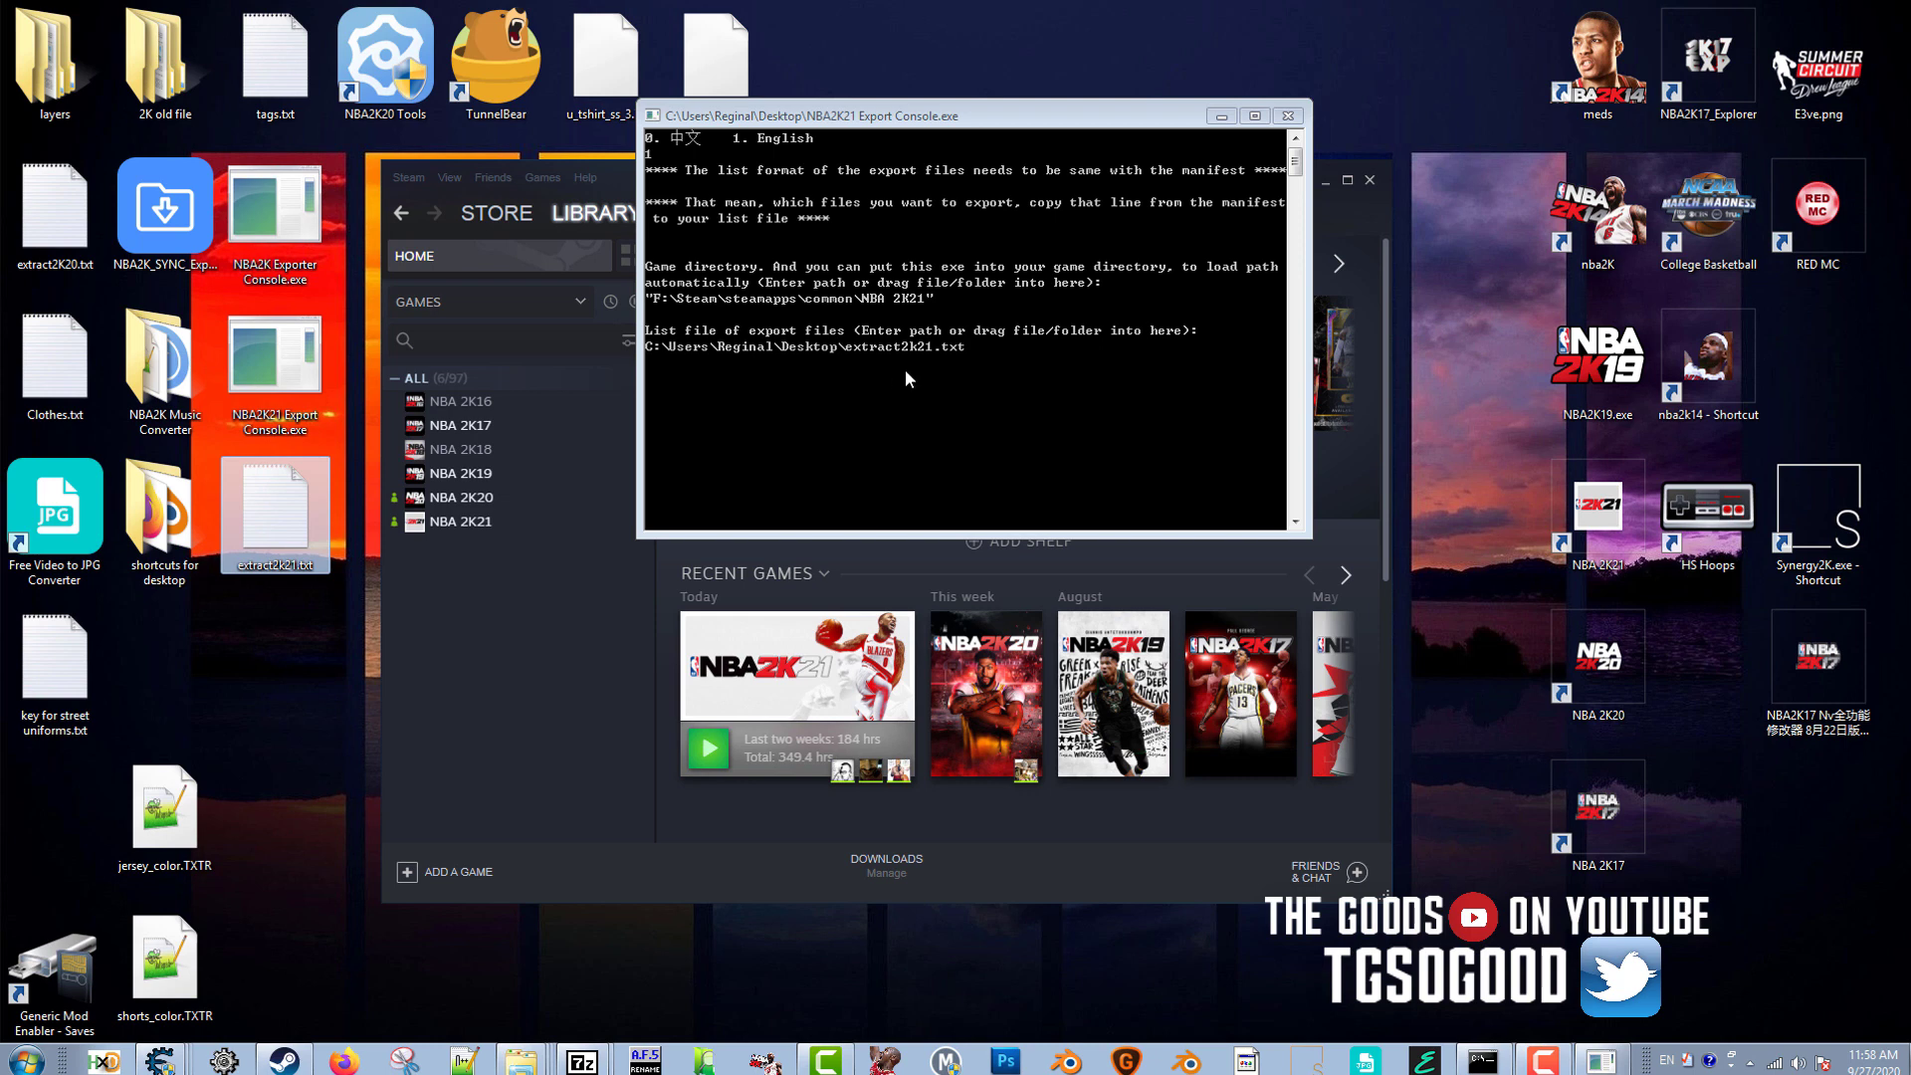
pyautogui.click(905, 368)
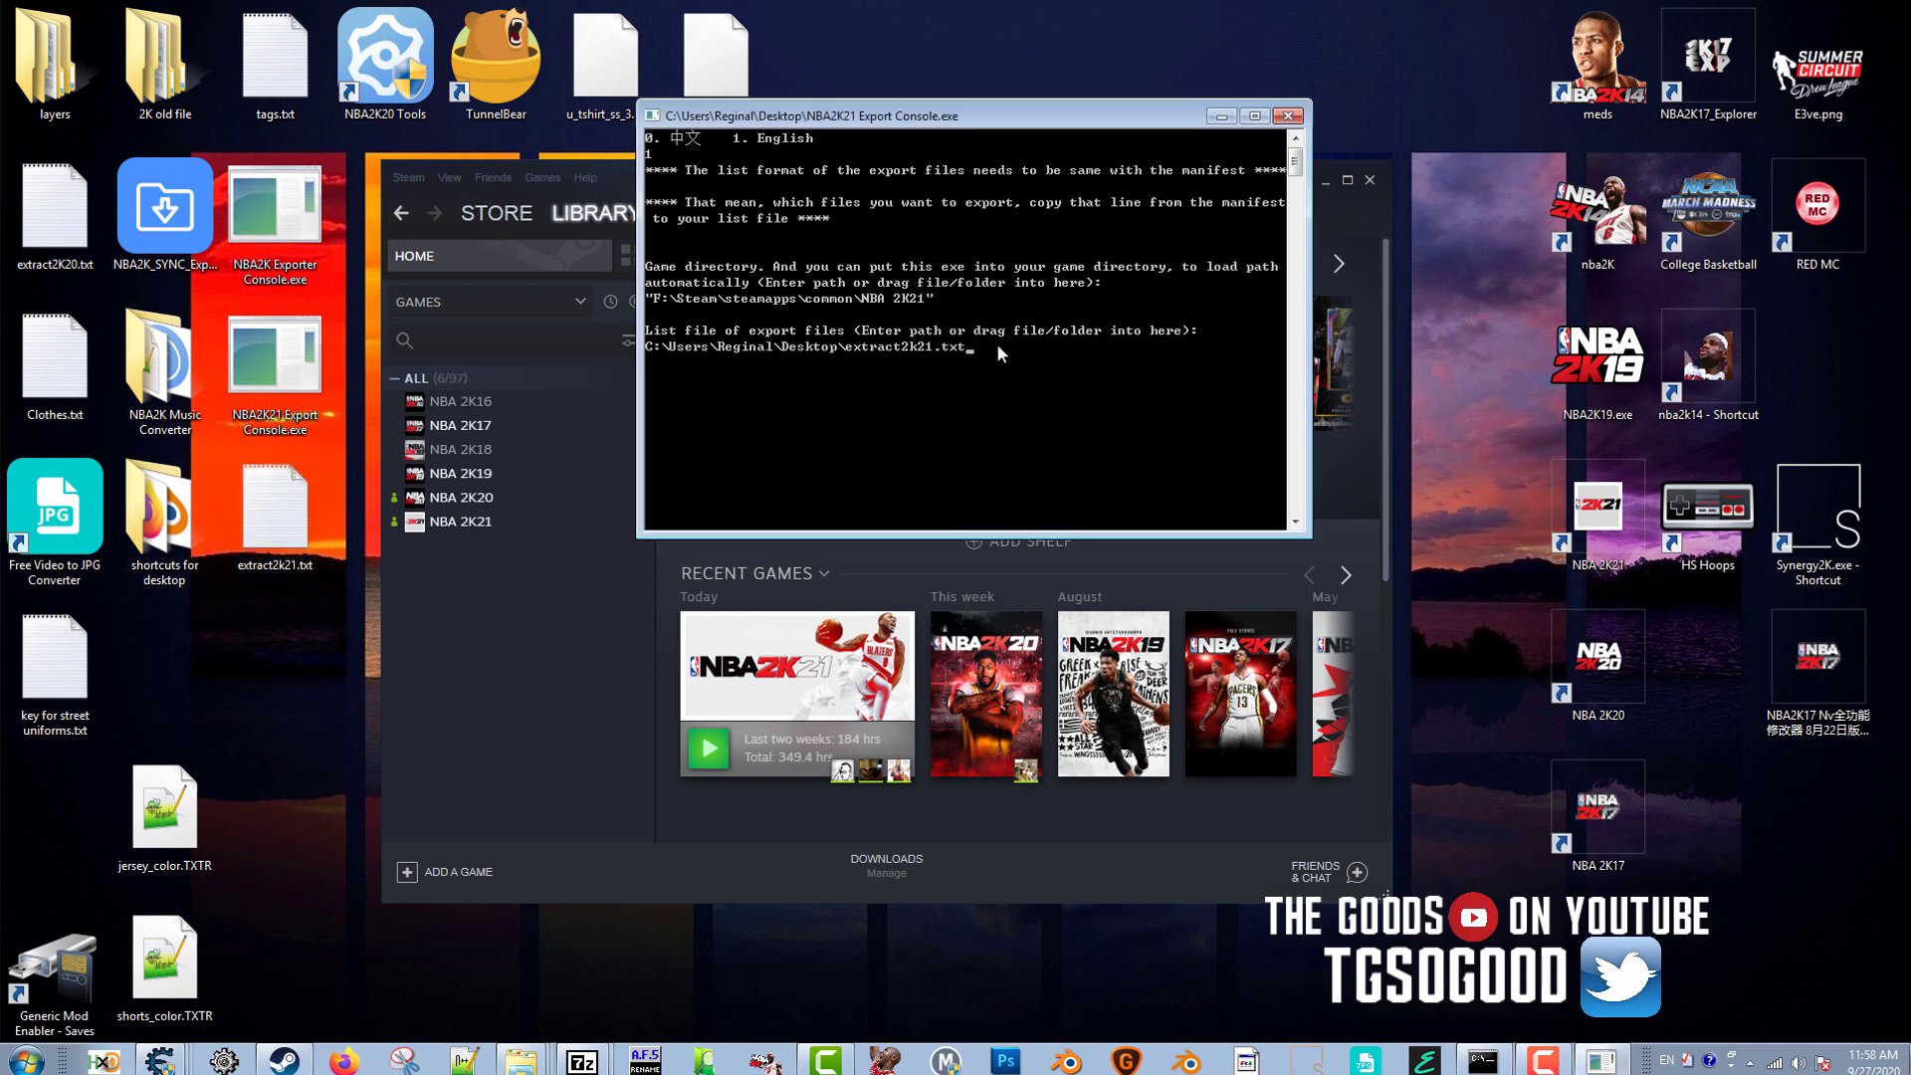
pyautogui.press('Return')
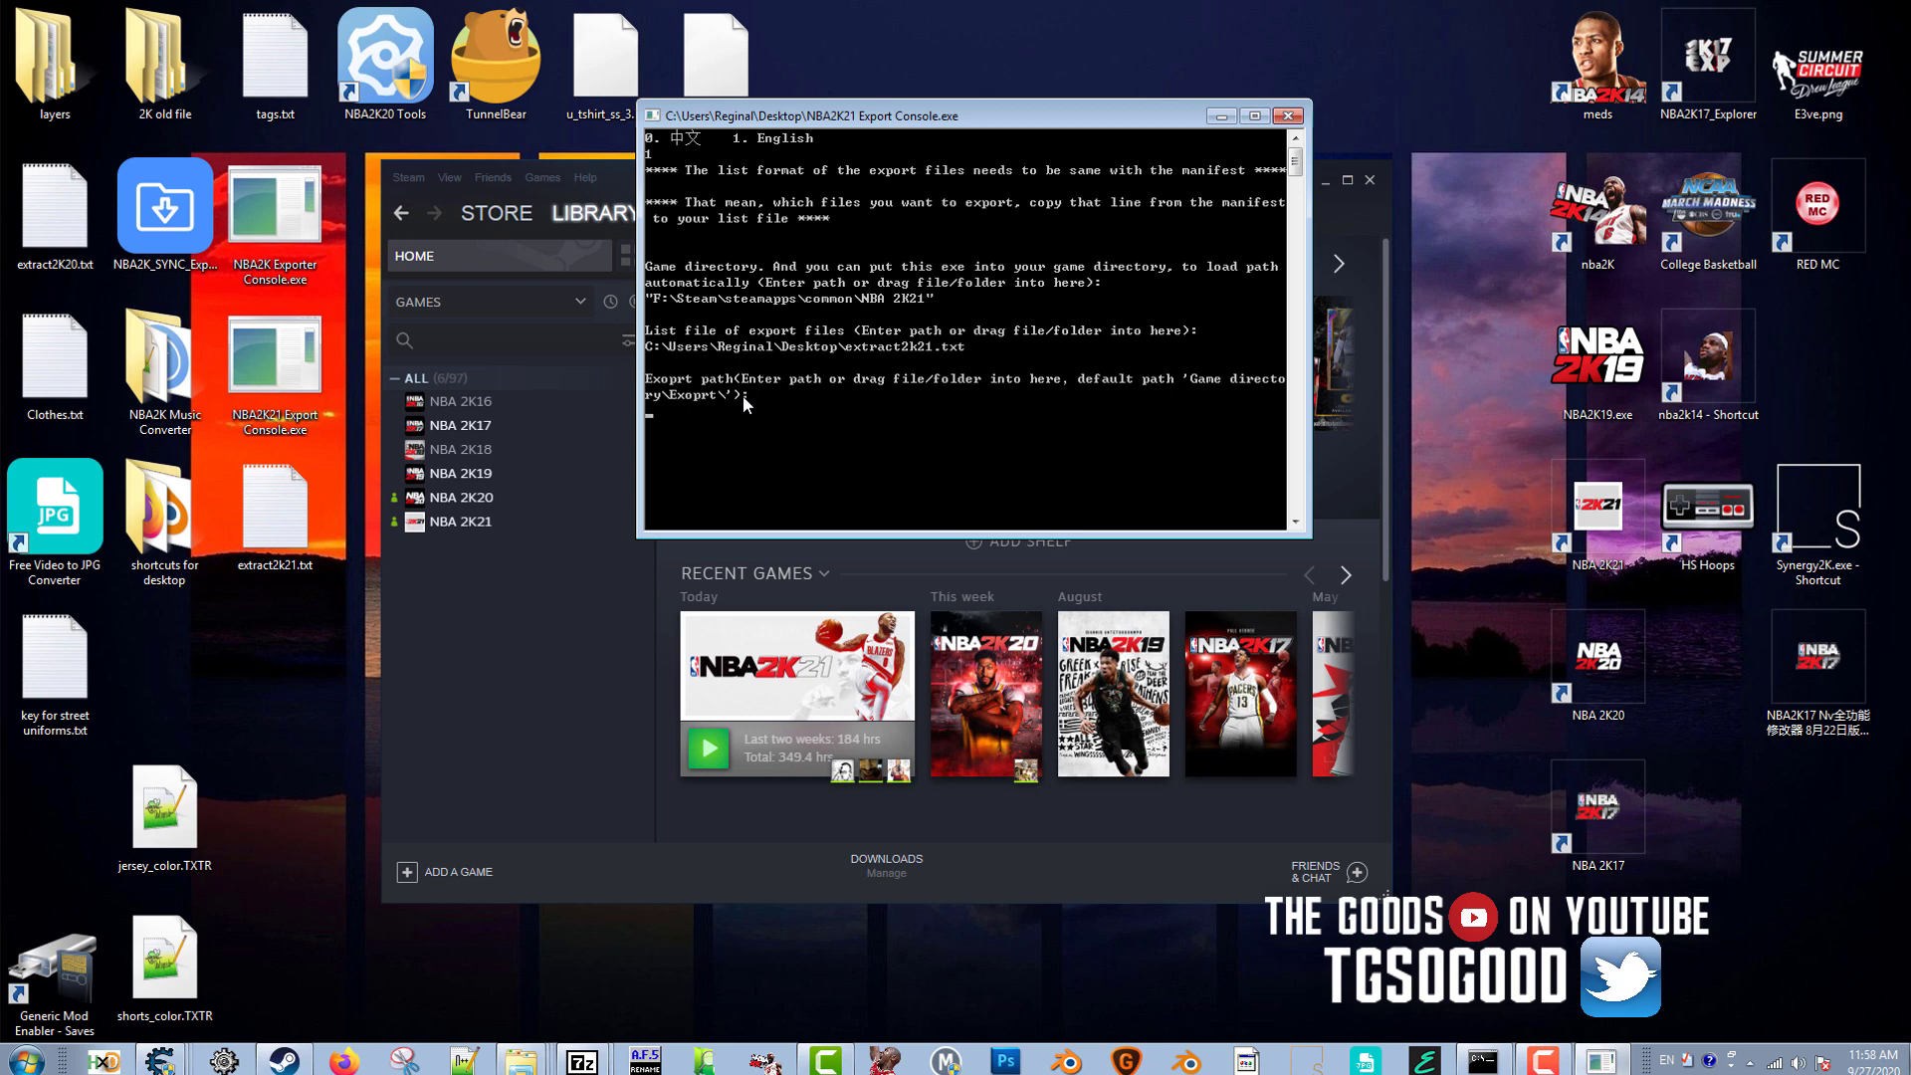
# Switch to the file explorer and go to the F:\2K resources\21 tools\Models and textures folder.
pyautogui.moveTo(520, 1060)
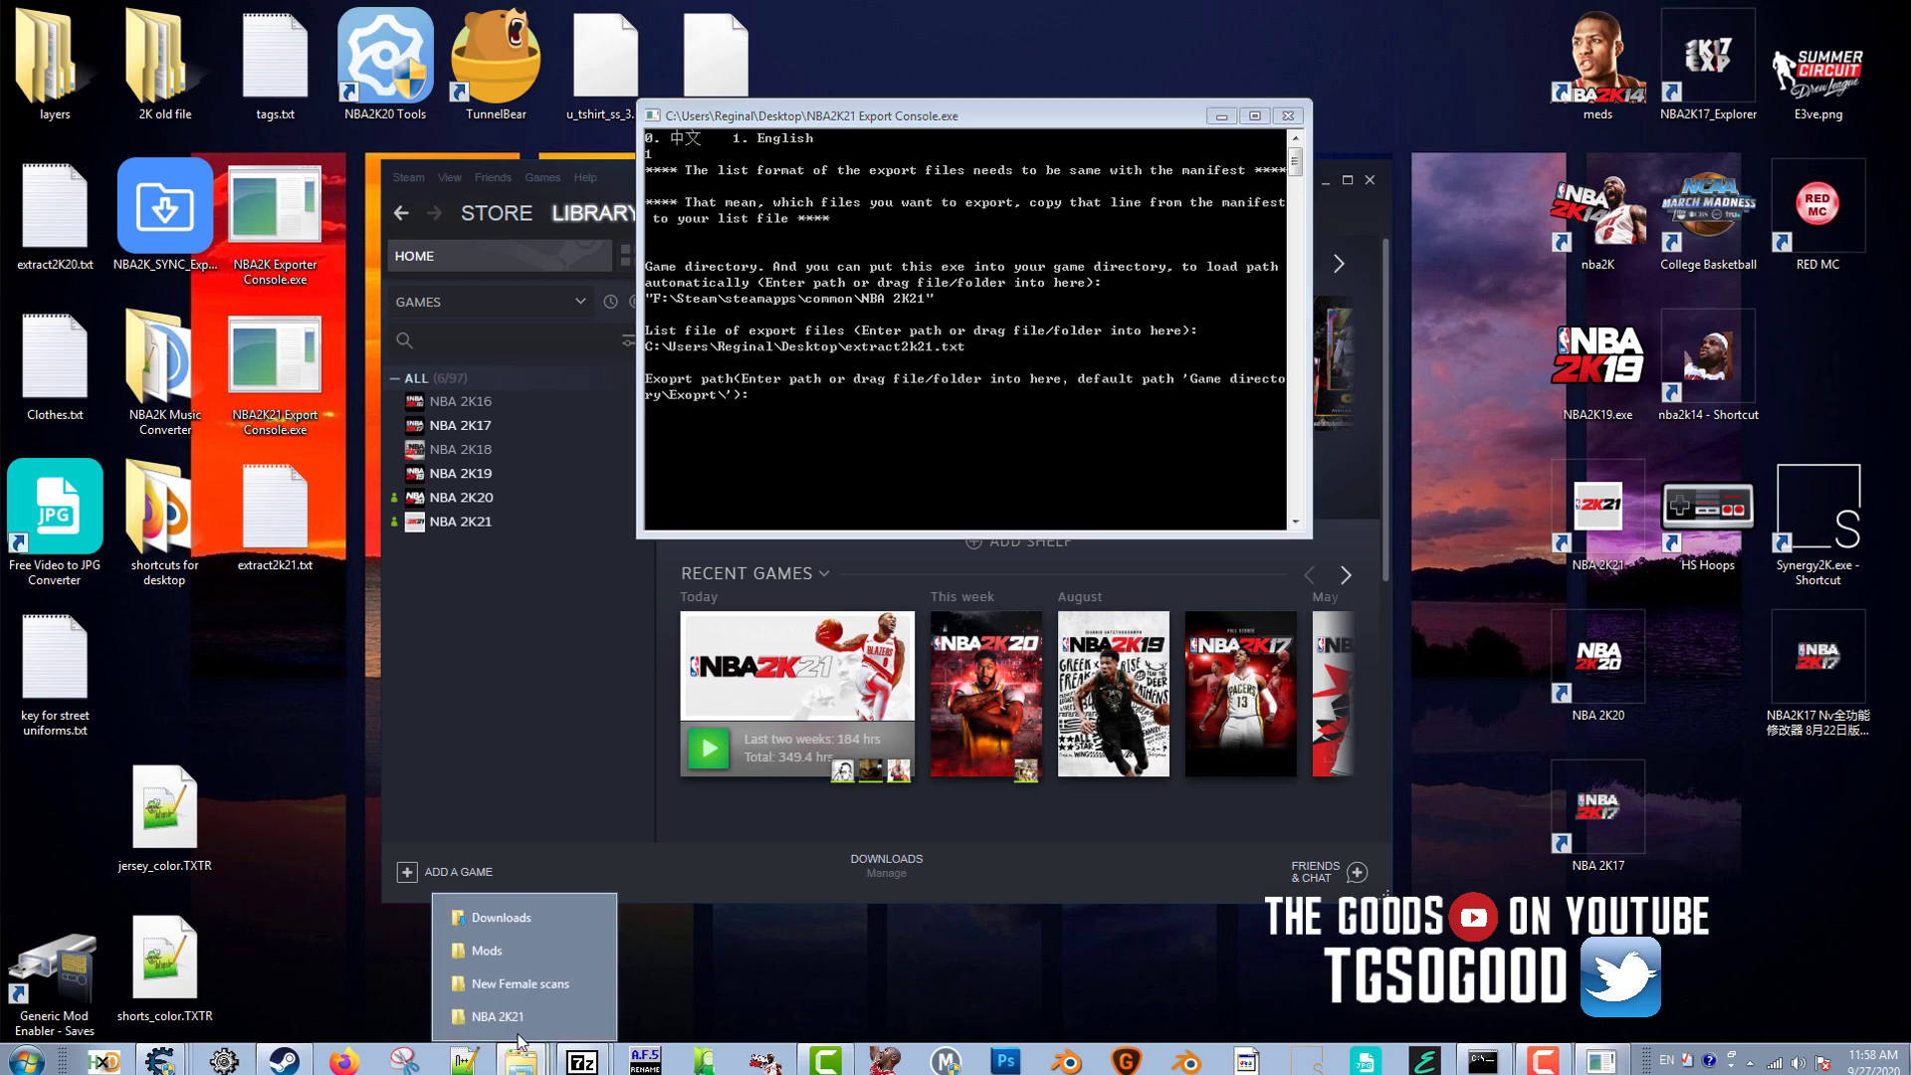
pyautogui.click(525, 995)
pyautogui.moveTo(1201, 642); pyautogui.dragTo(1235, 501)
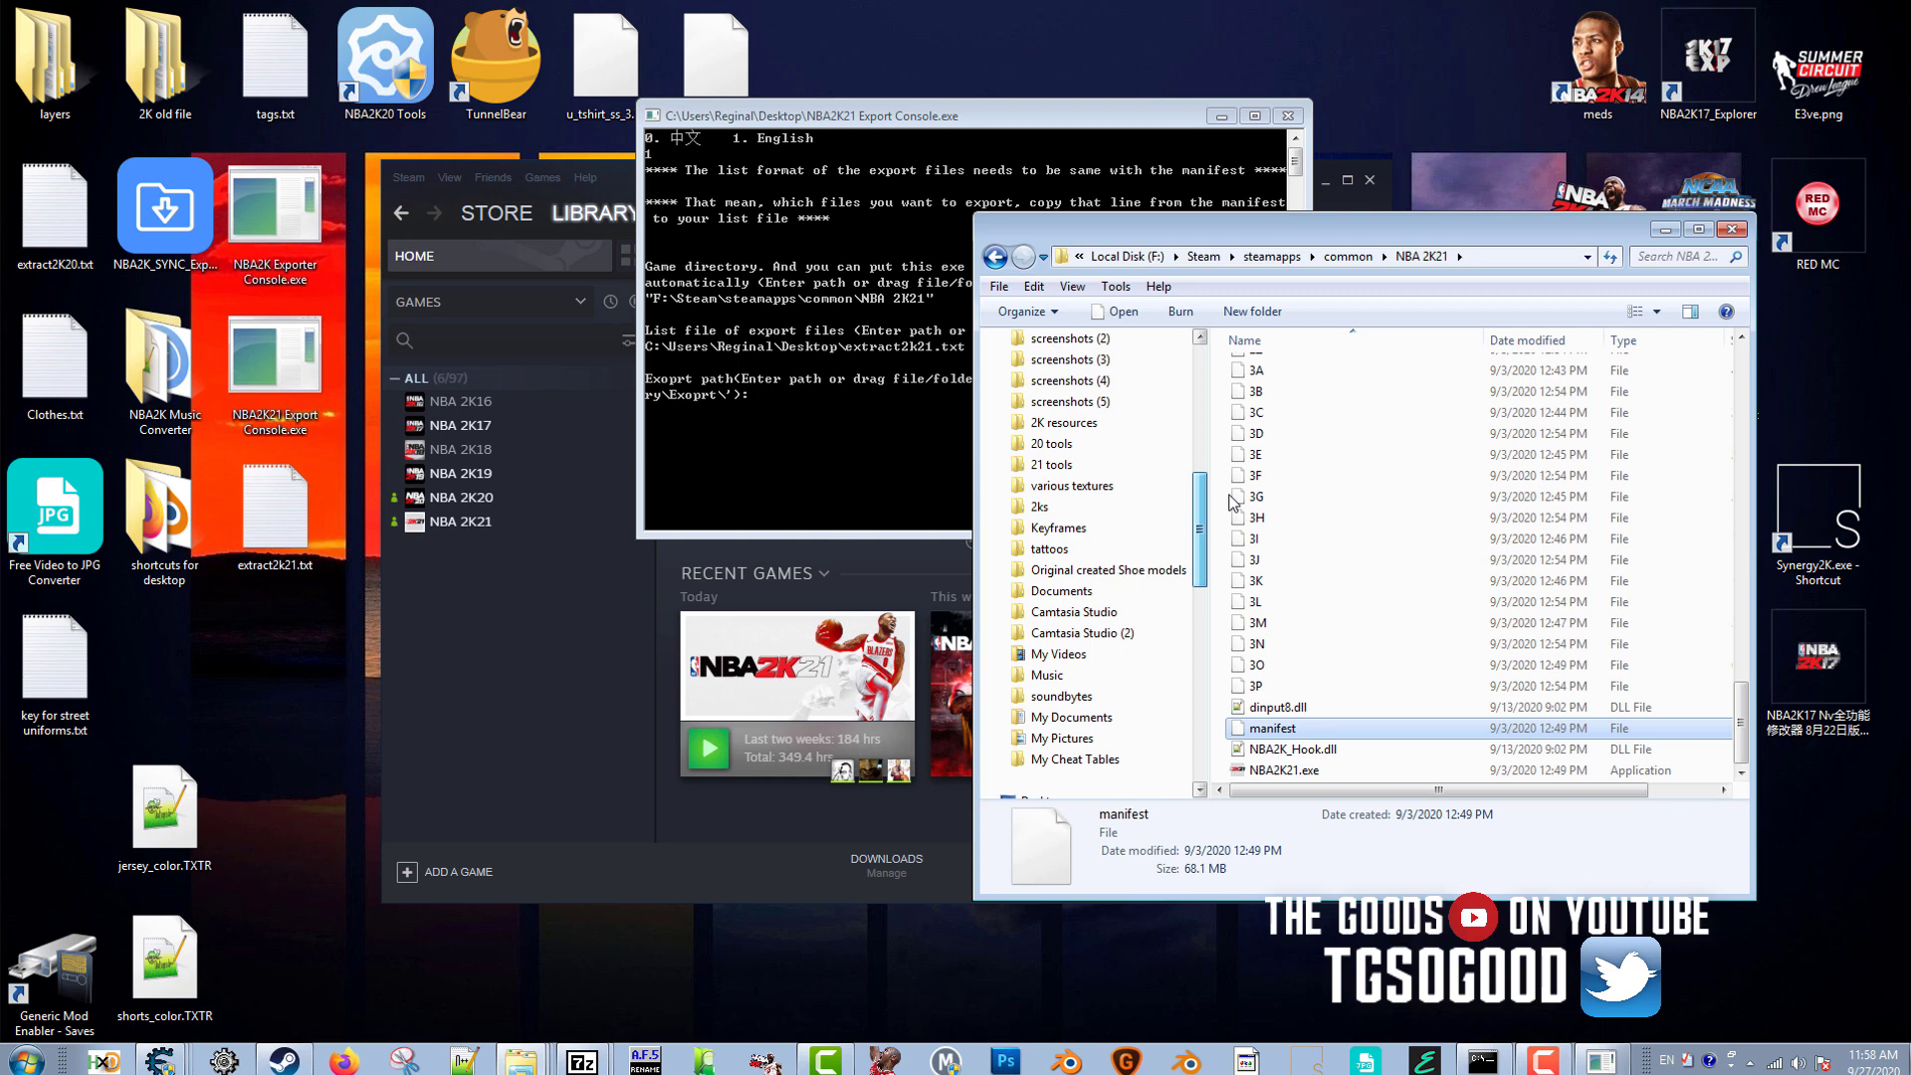
pyautogui.click(1108, 465)
pyautogui.click(1298, 257)
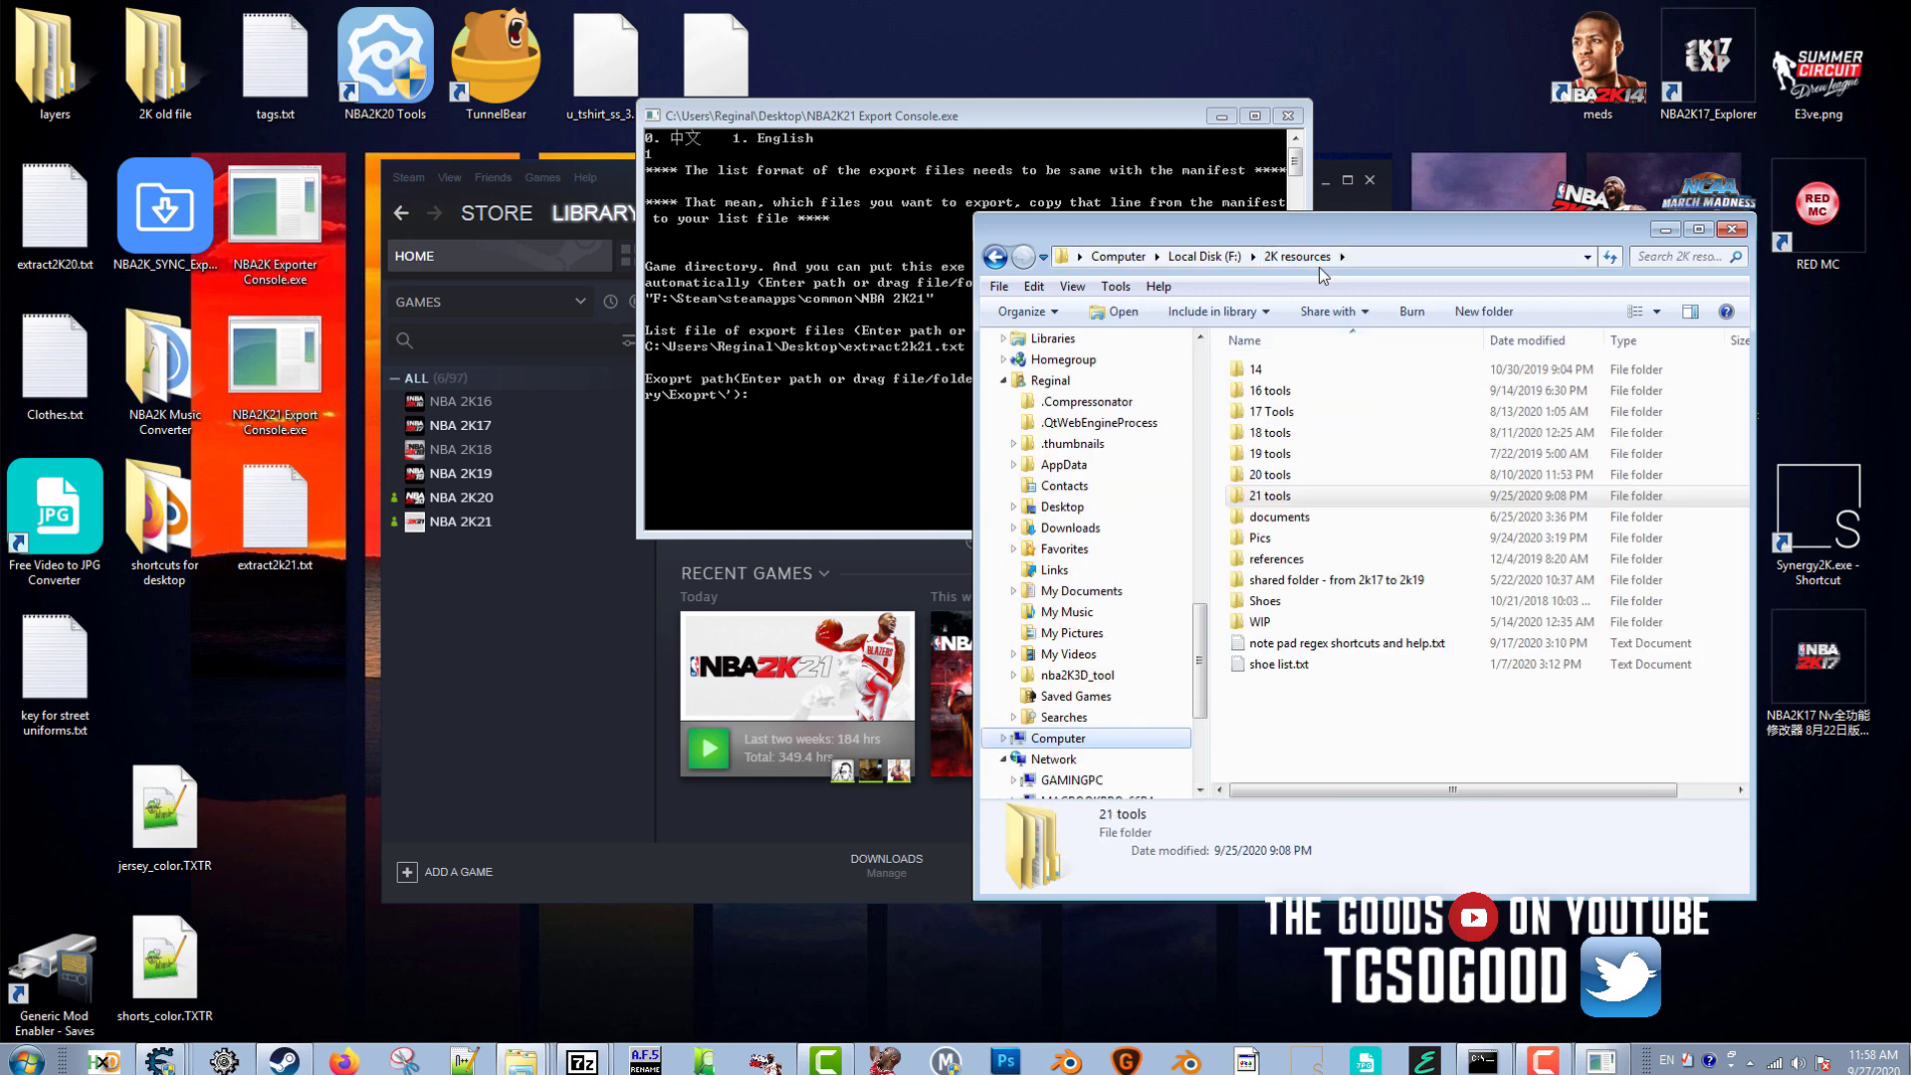
pyautogui.doubleClick(1267, 495)
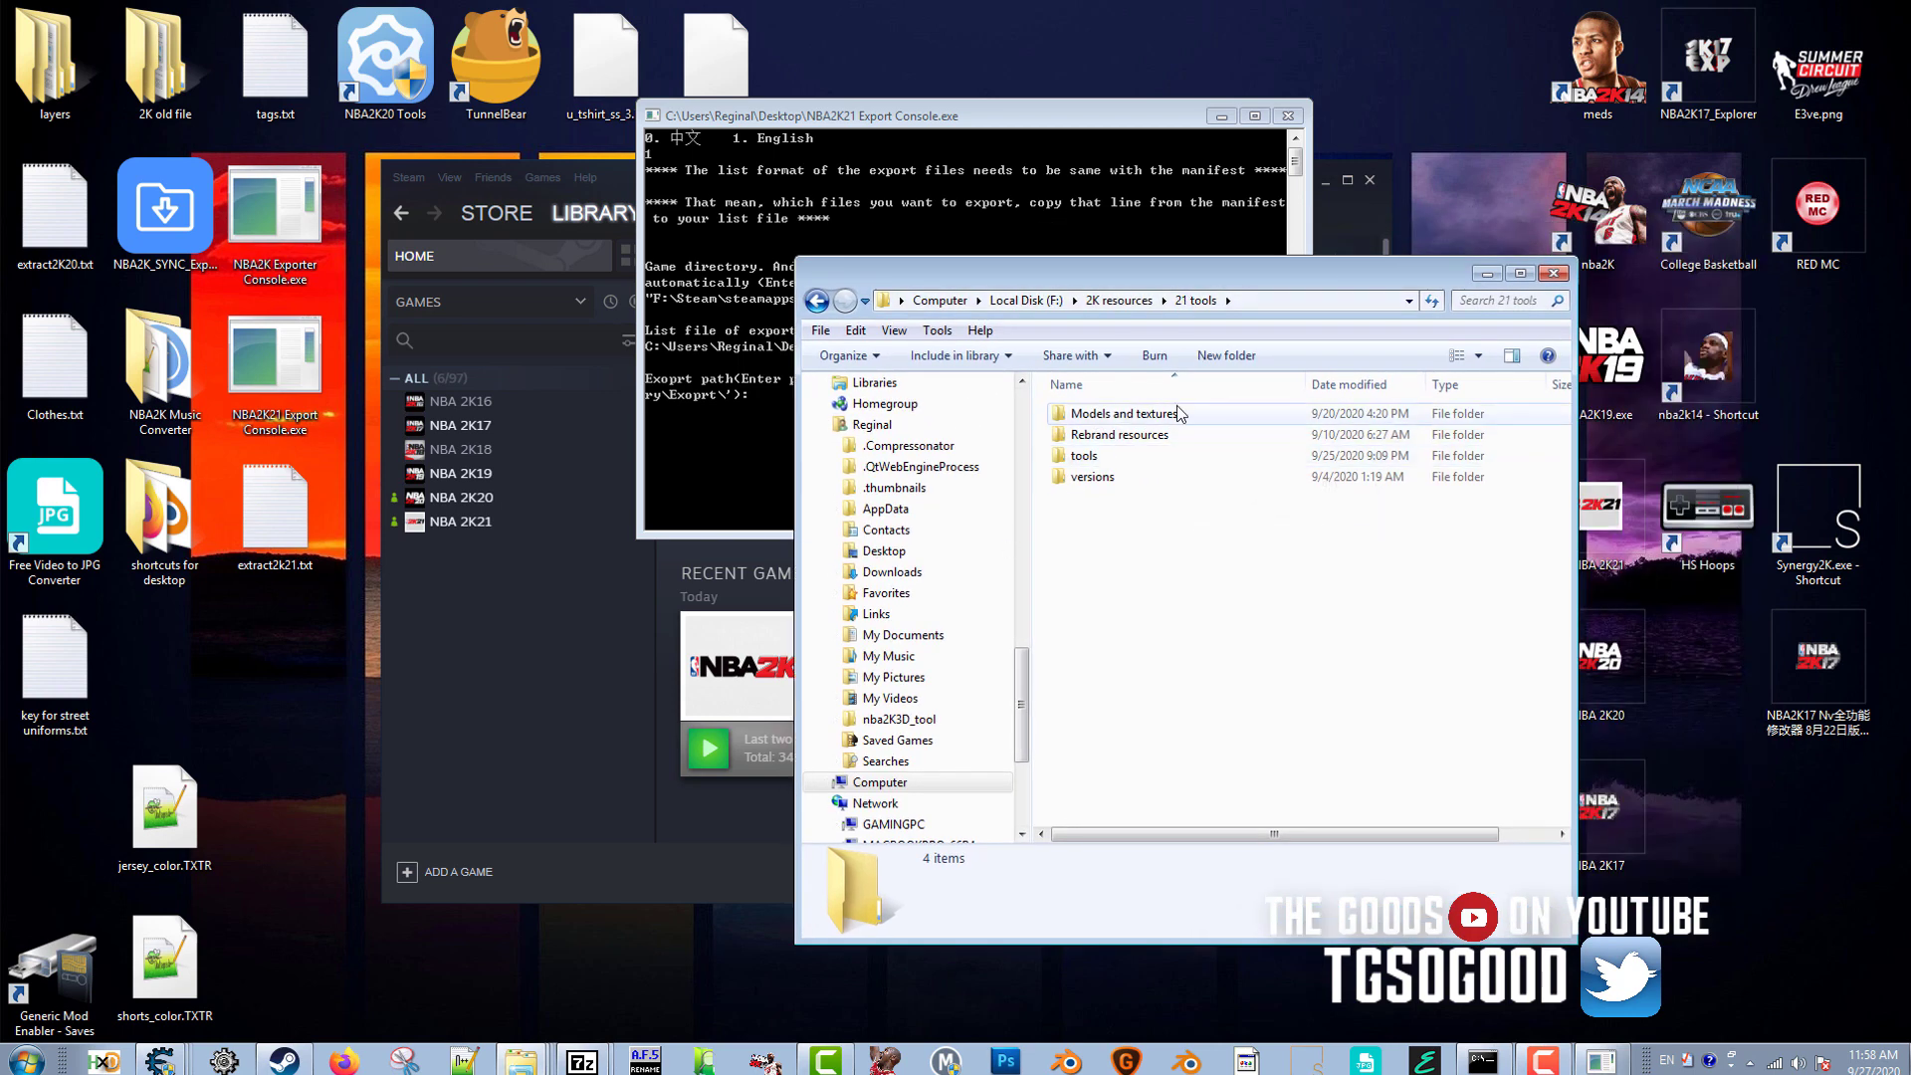
pyautogui.doubleClick(1179, 418)
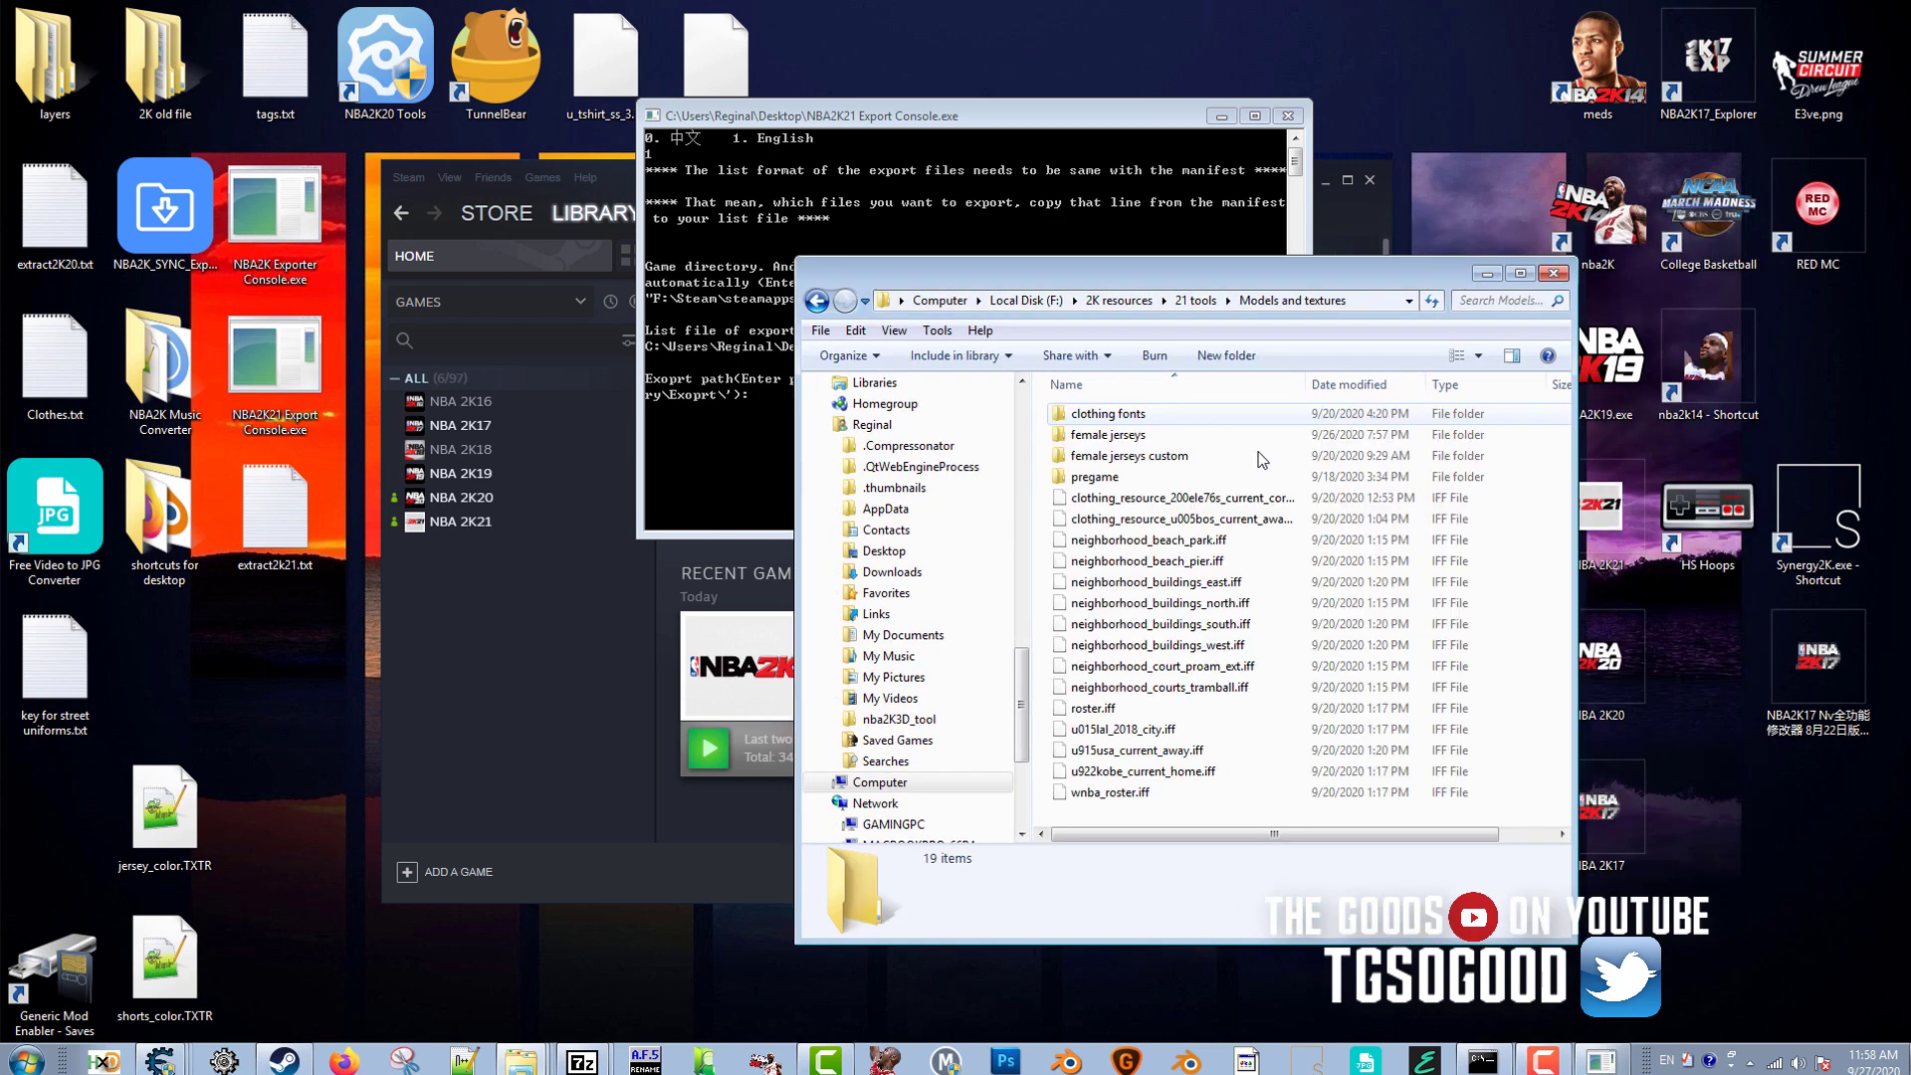
# Create a new folder named WNBA floors inside Models and textures.
pyautogui.rightClick(1216, 812)
pyautogui.moveTo(1264, 770)
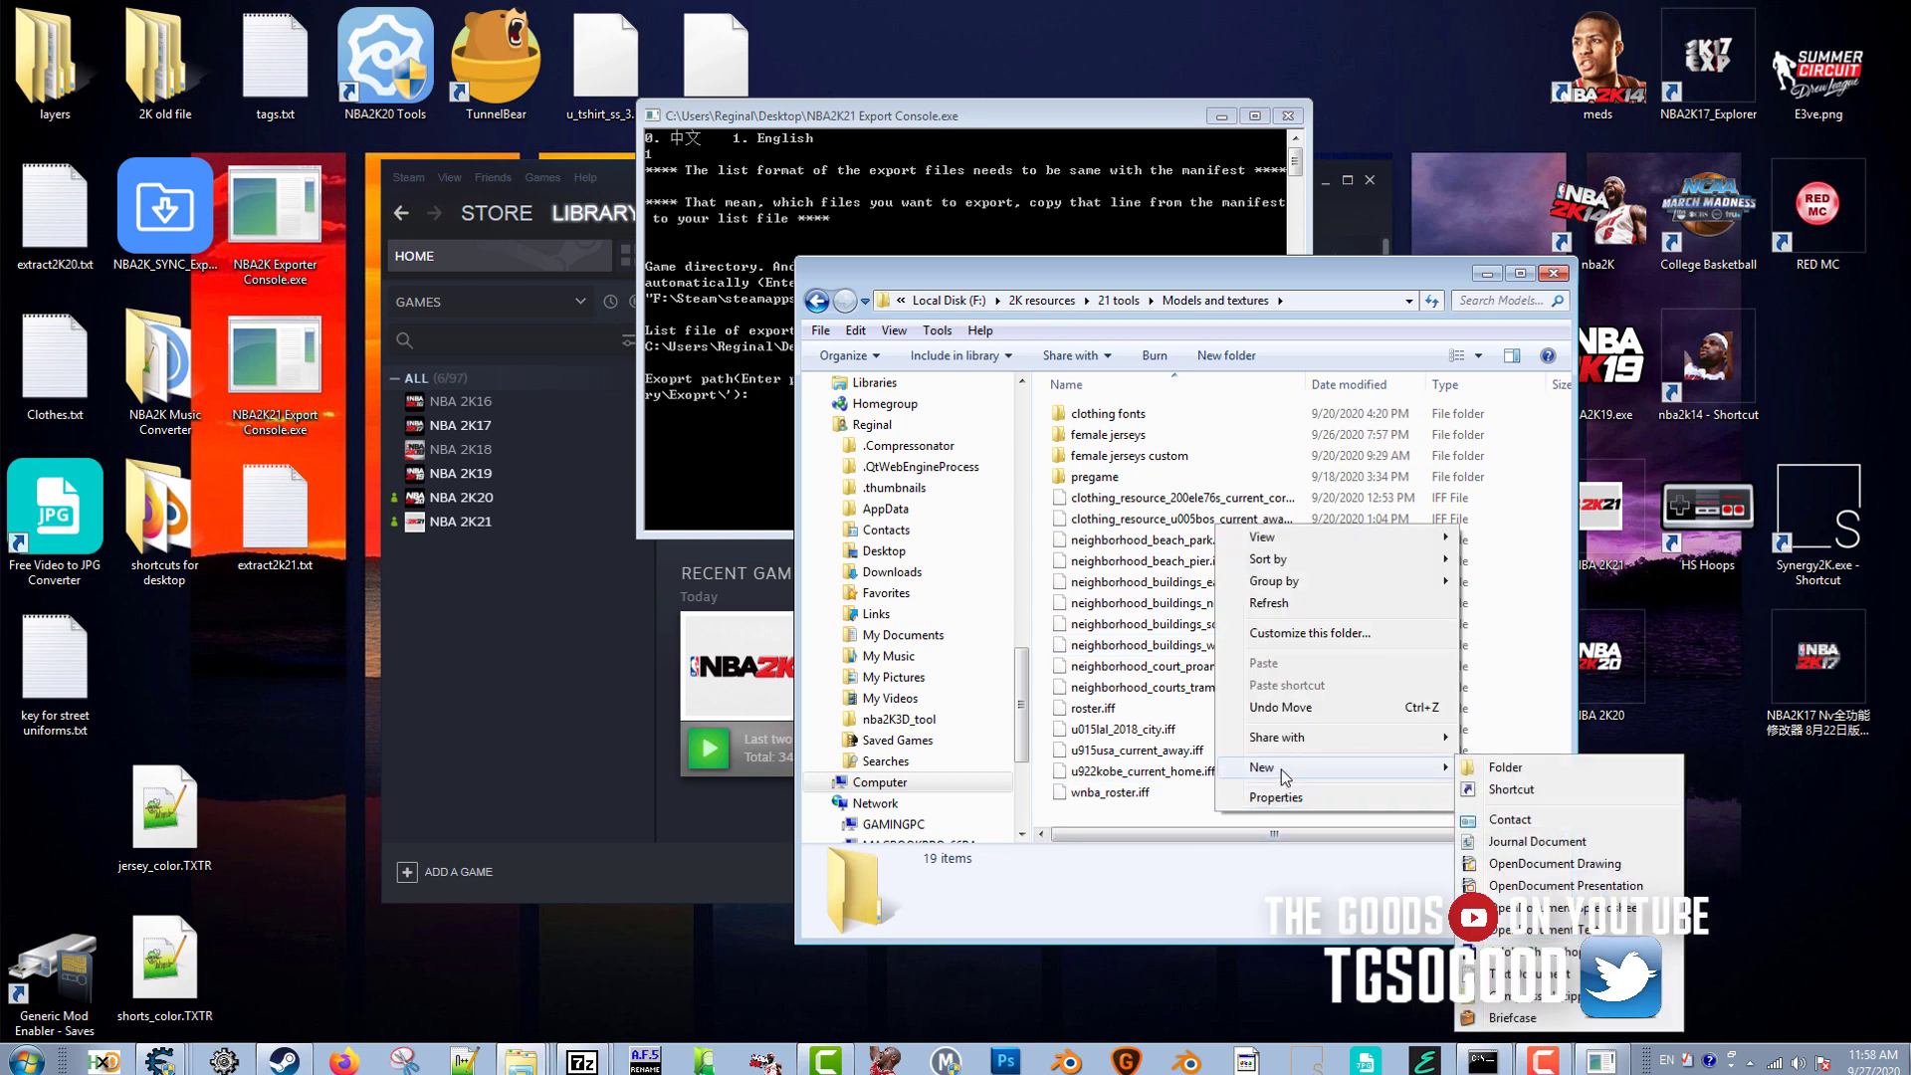
pyautogui.click(1493, 769)
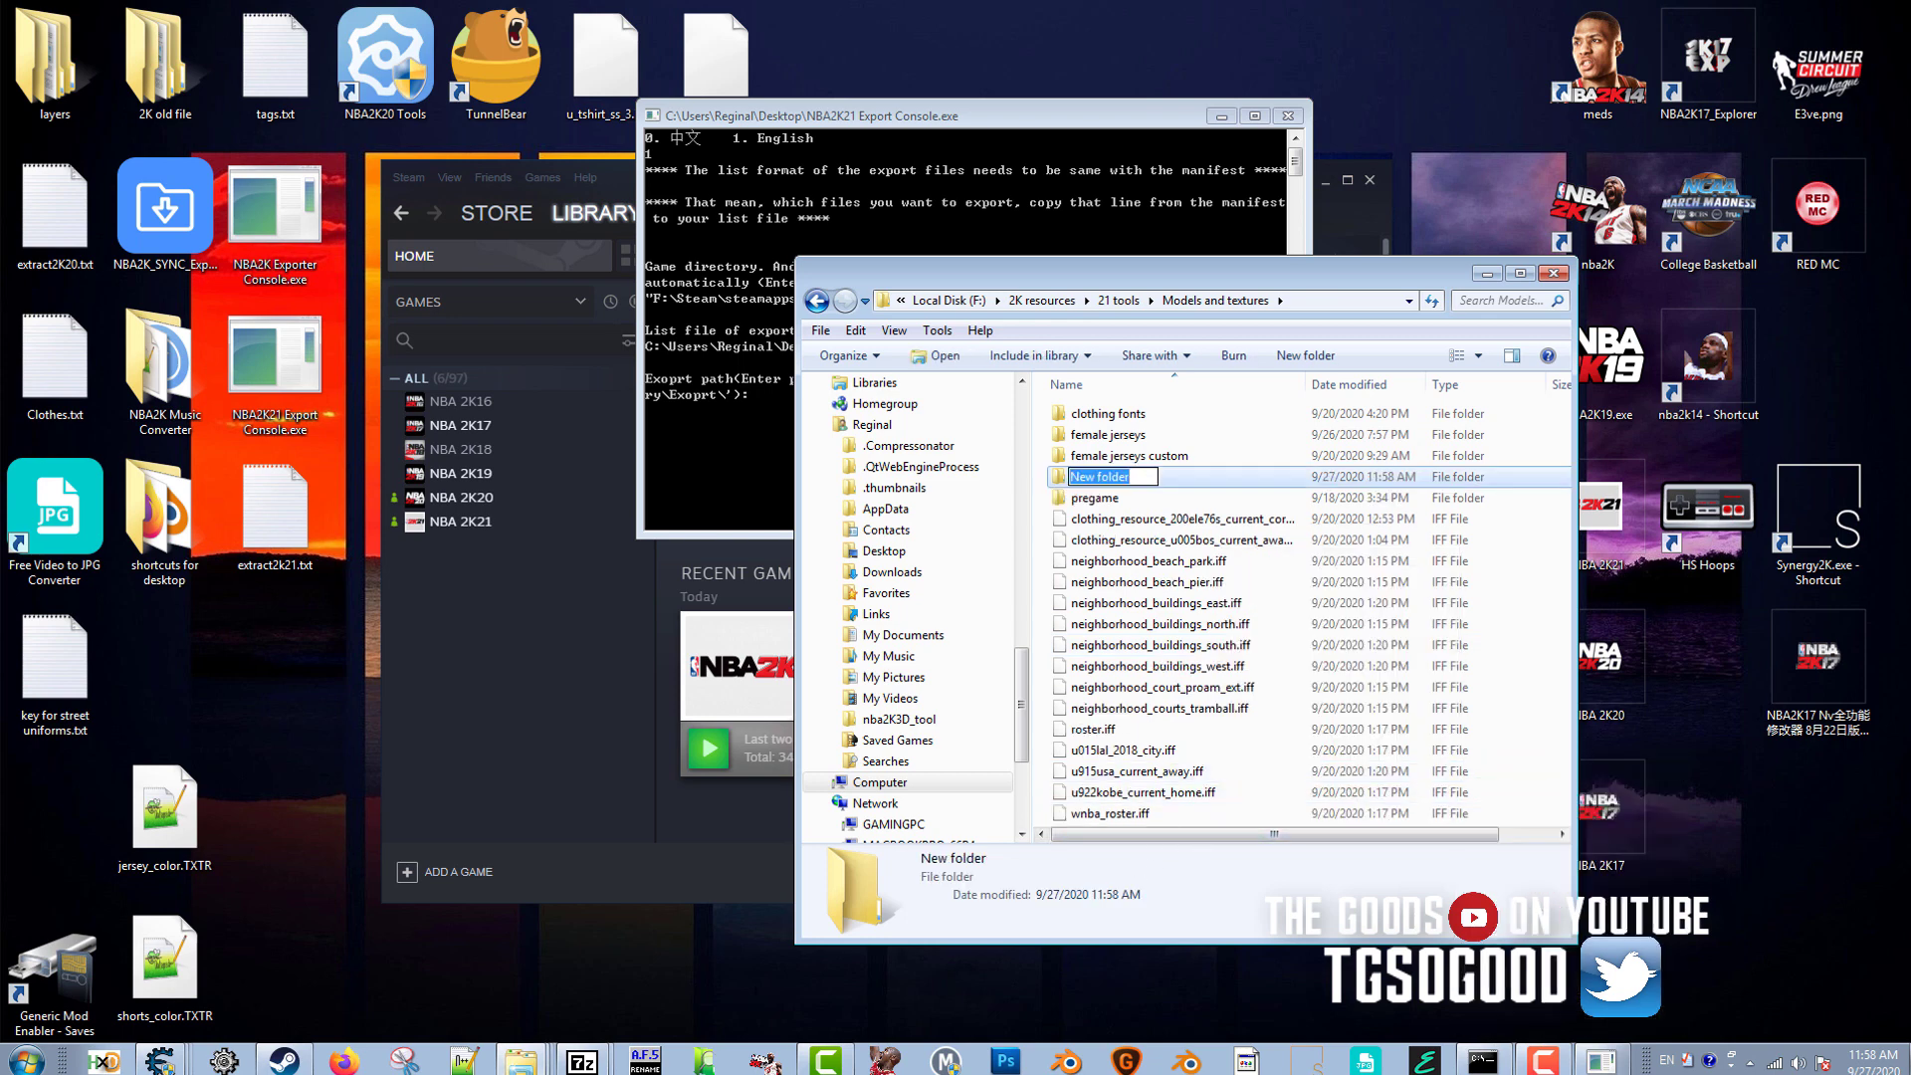
pyautogui.write('WNBA floors')
pyautogui.press('Return')
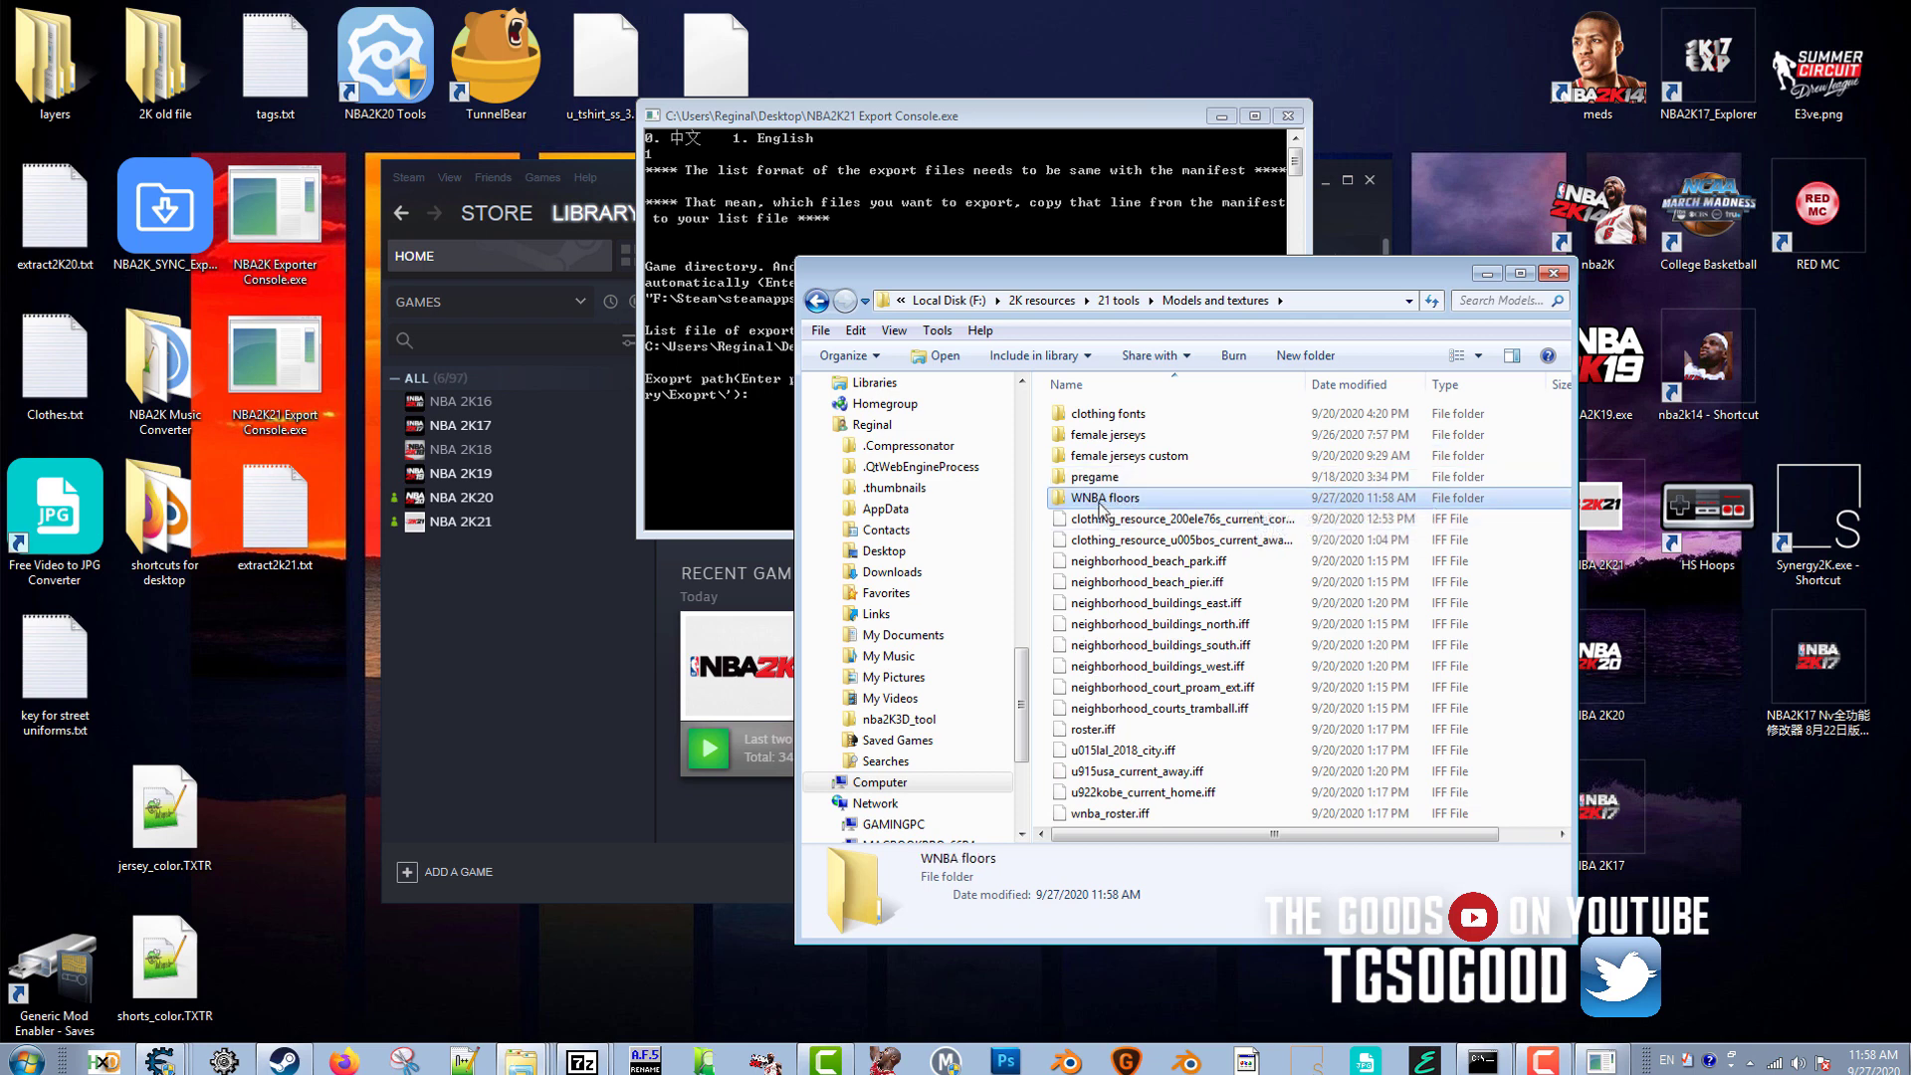
# Give the export console the WNBA floors folder as export path, run the export, and dismiss the console.
pyautogui.moveTo(1087, 503); pyautogui.dragTo(672, 433)
pyautogui.click(645, 414)
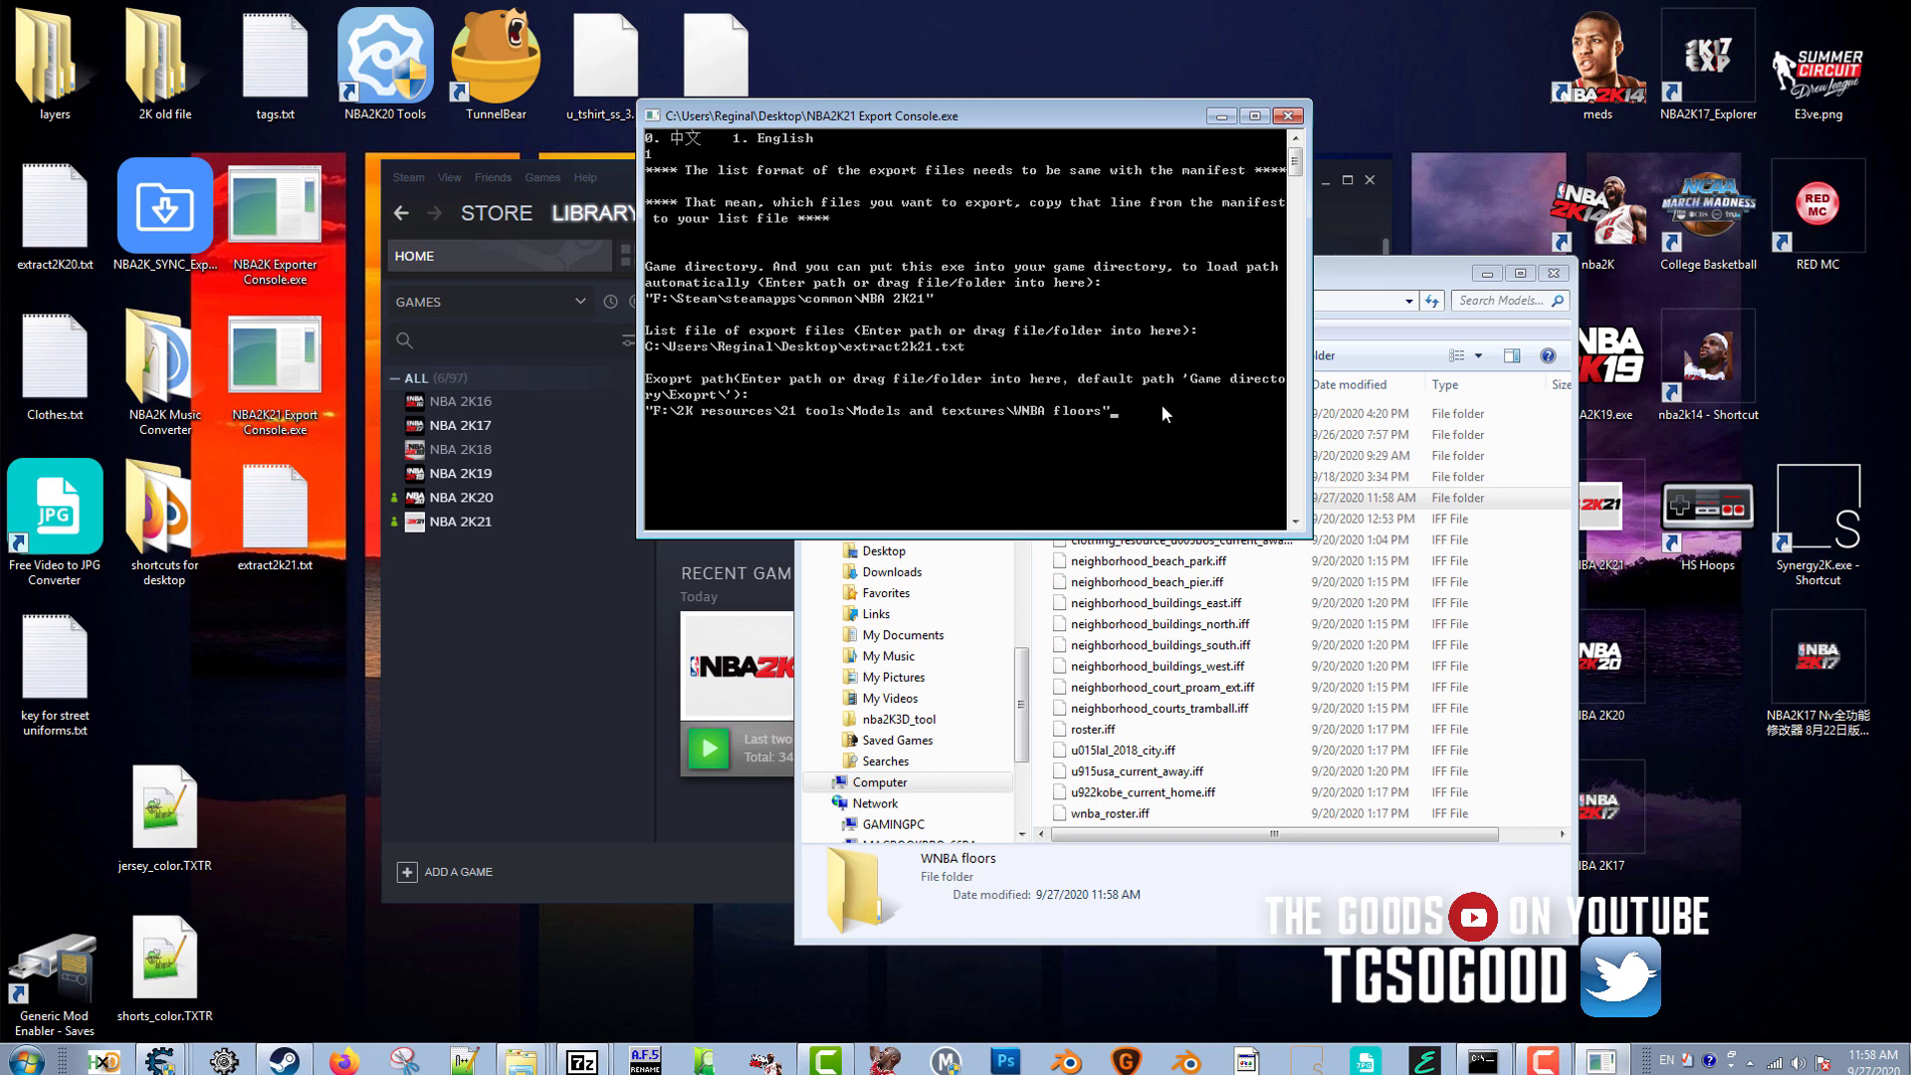
pyautogui.press('Return')
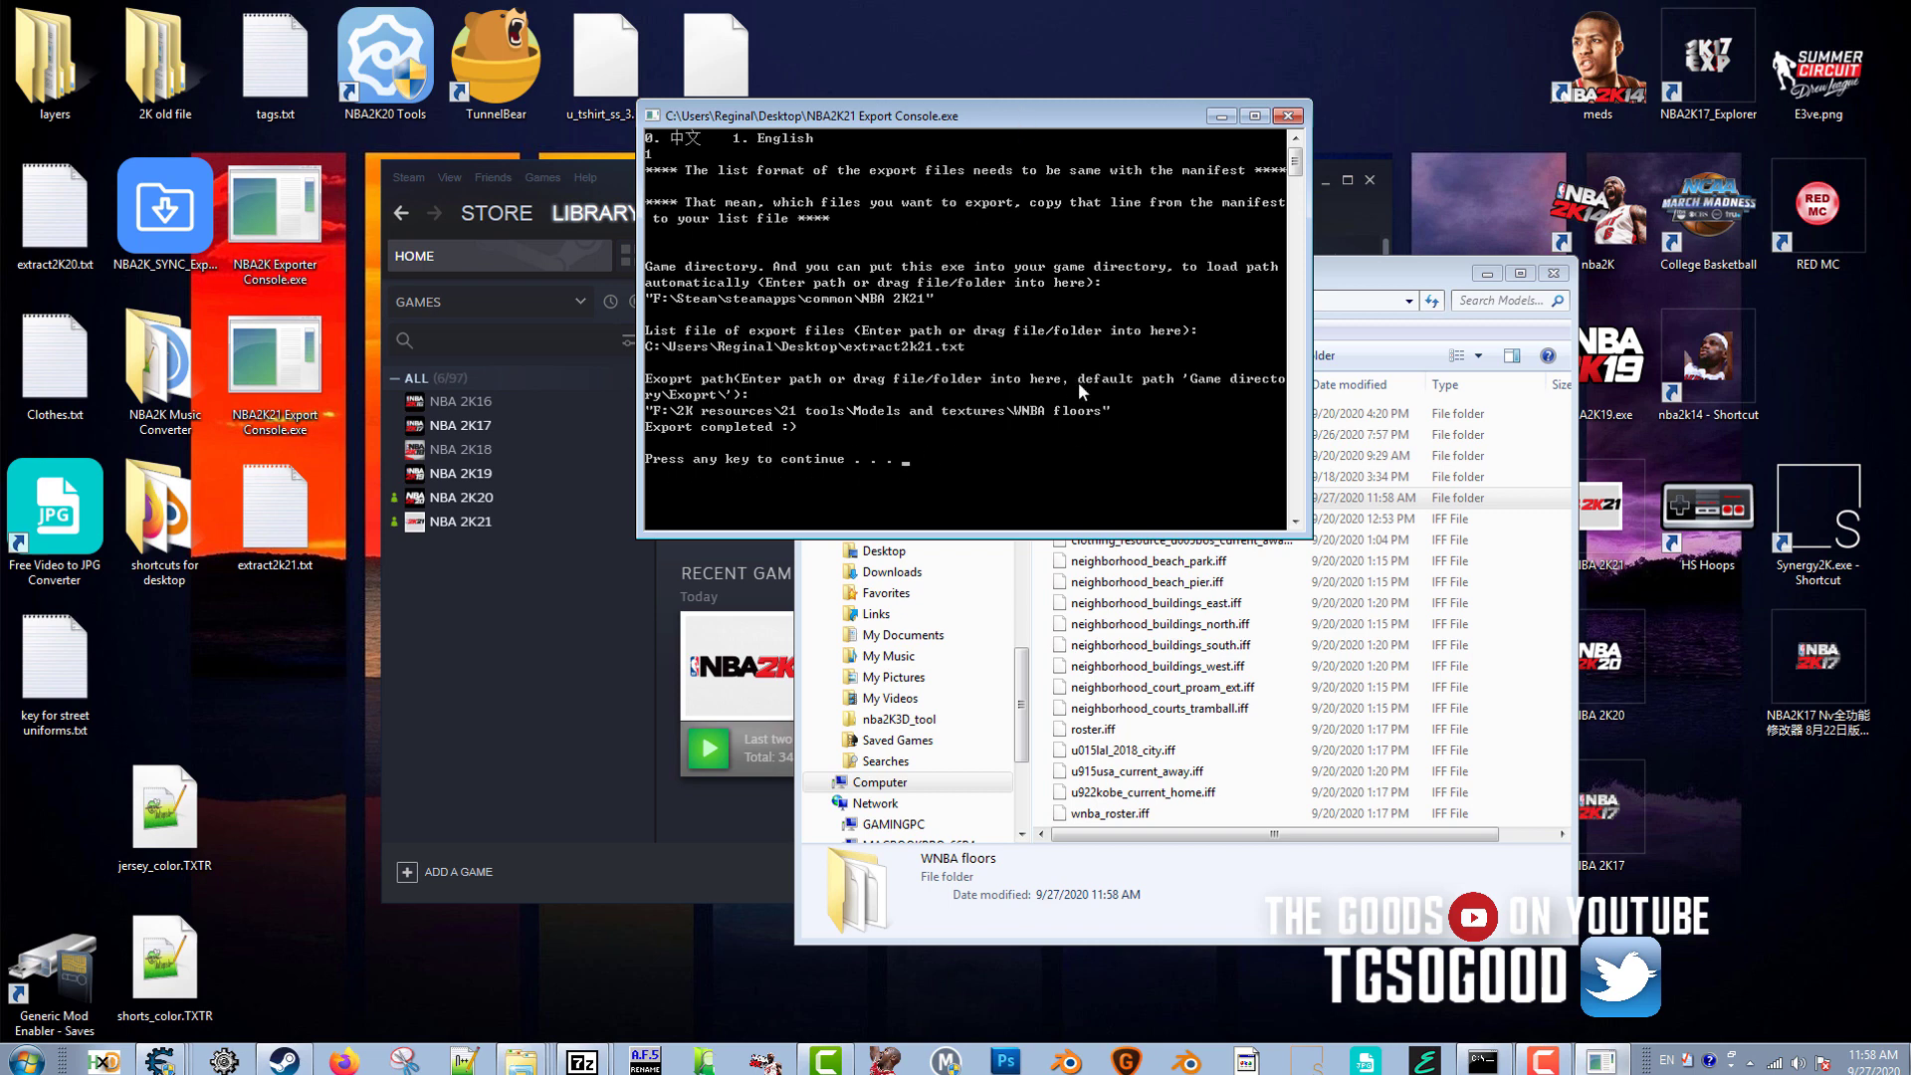
pyautogui.press('Return')
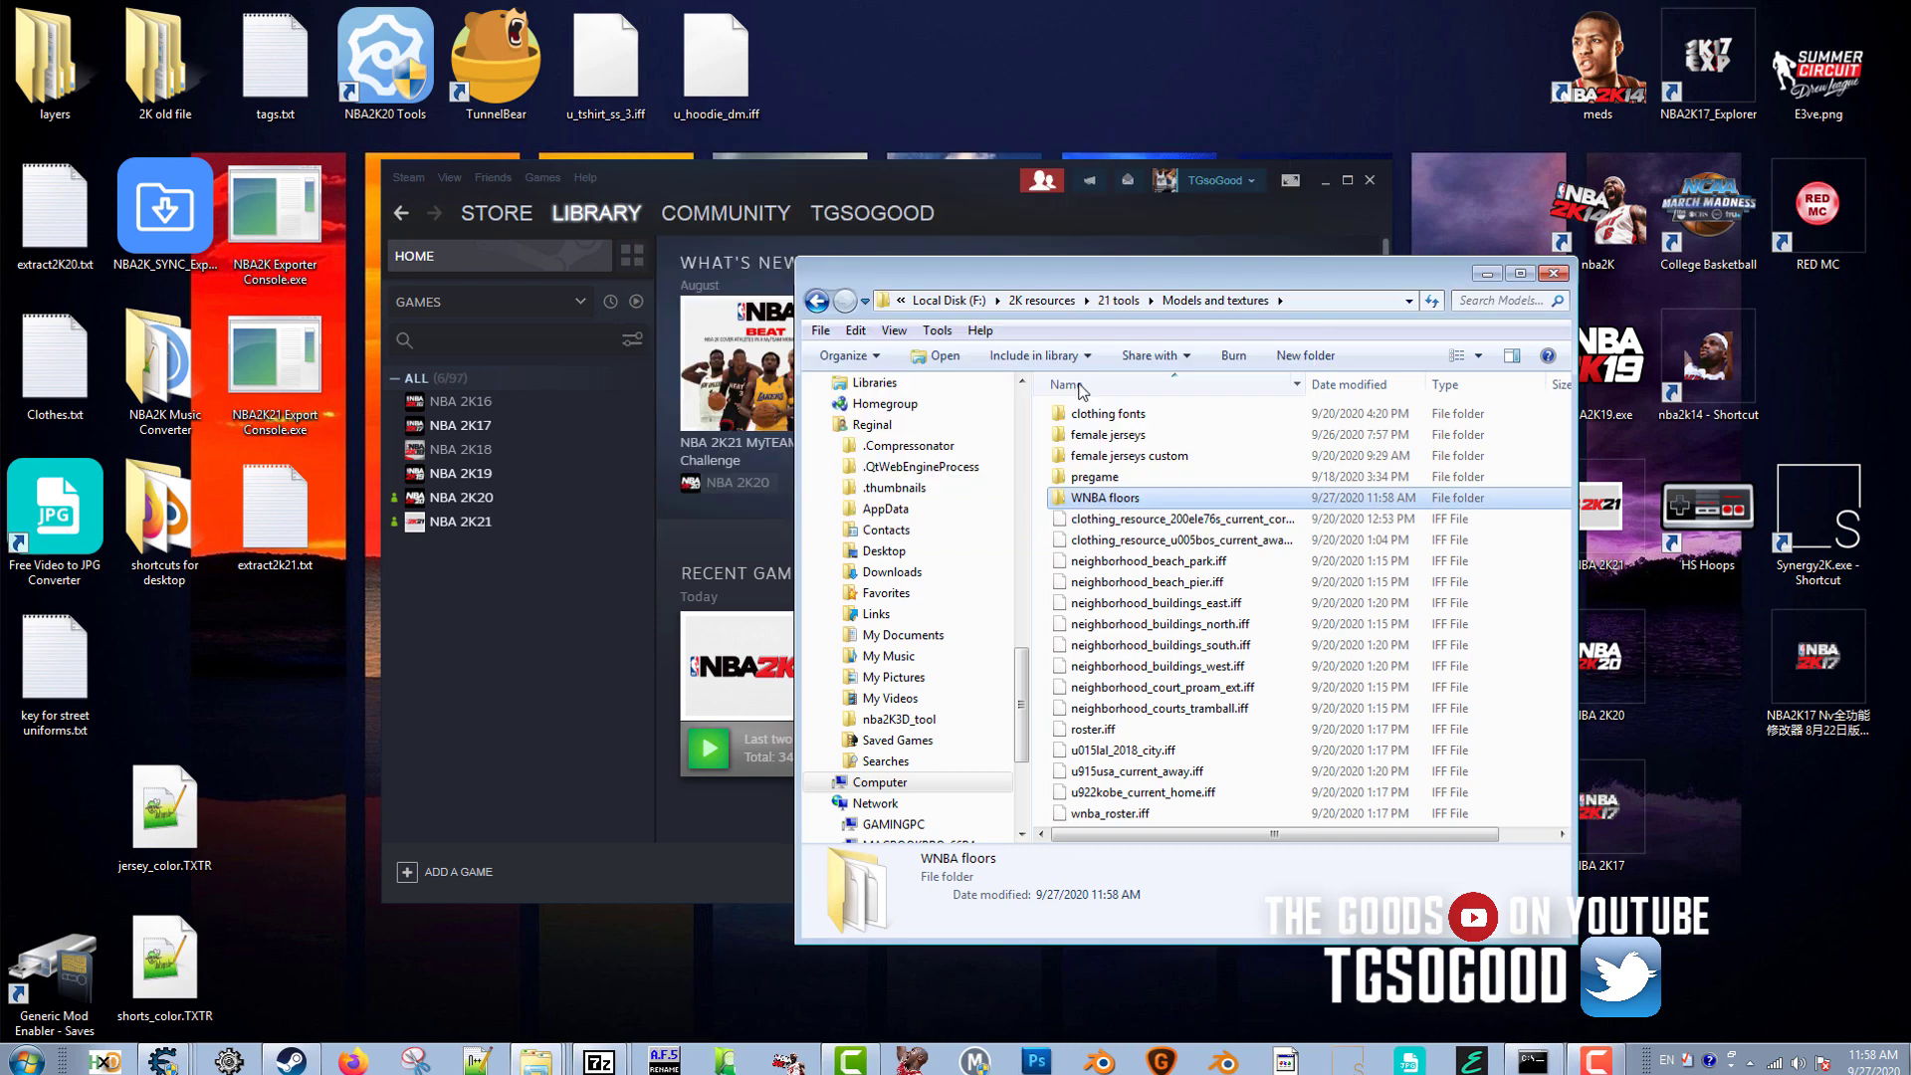
# Open the WNBA floors folder and select the exported f300.iff file.
pyautogui.doubleClick(1113, 497)
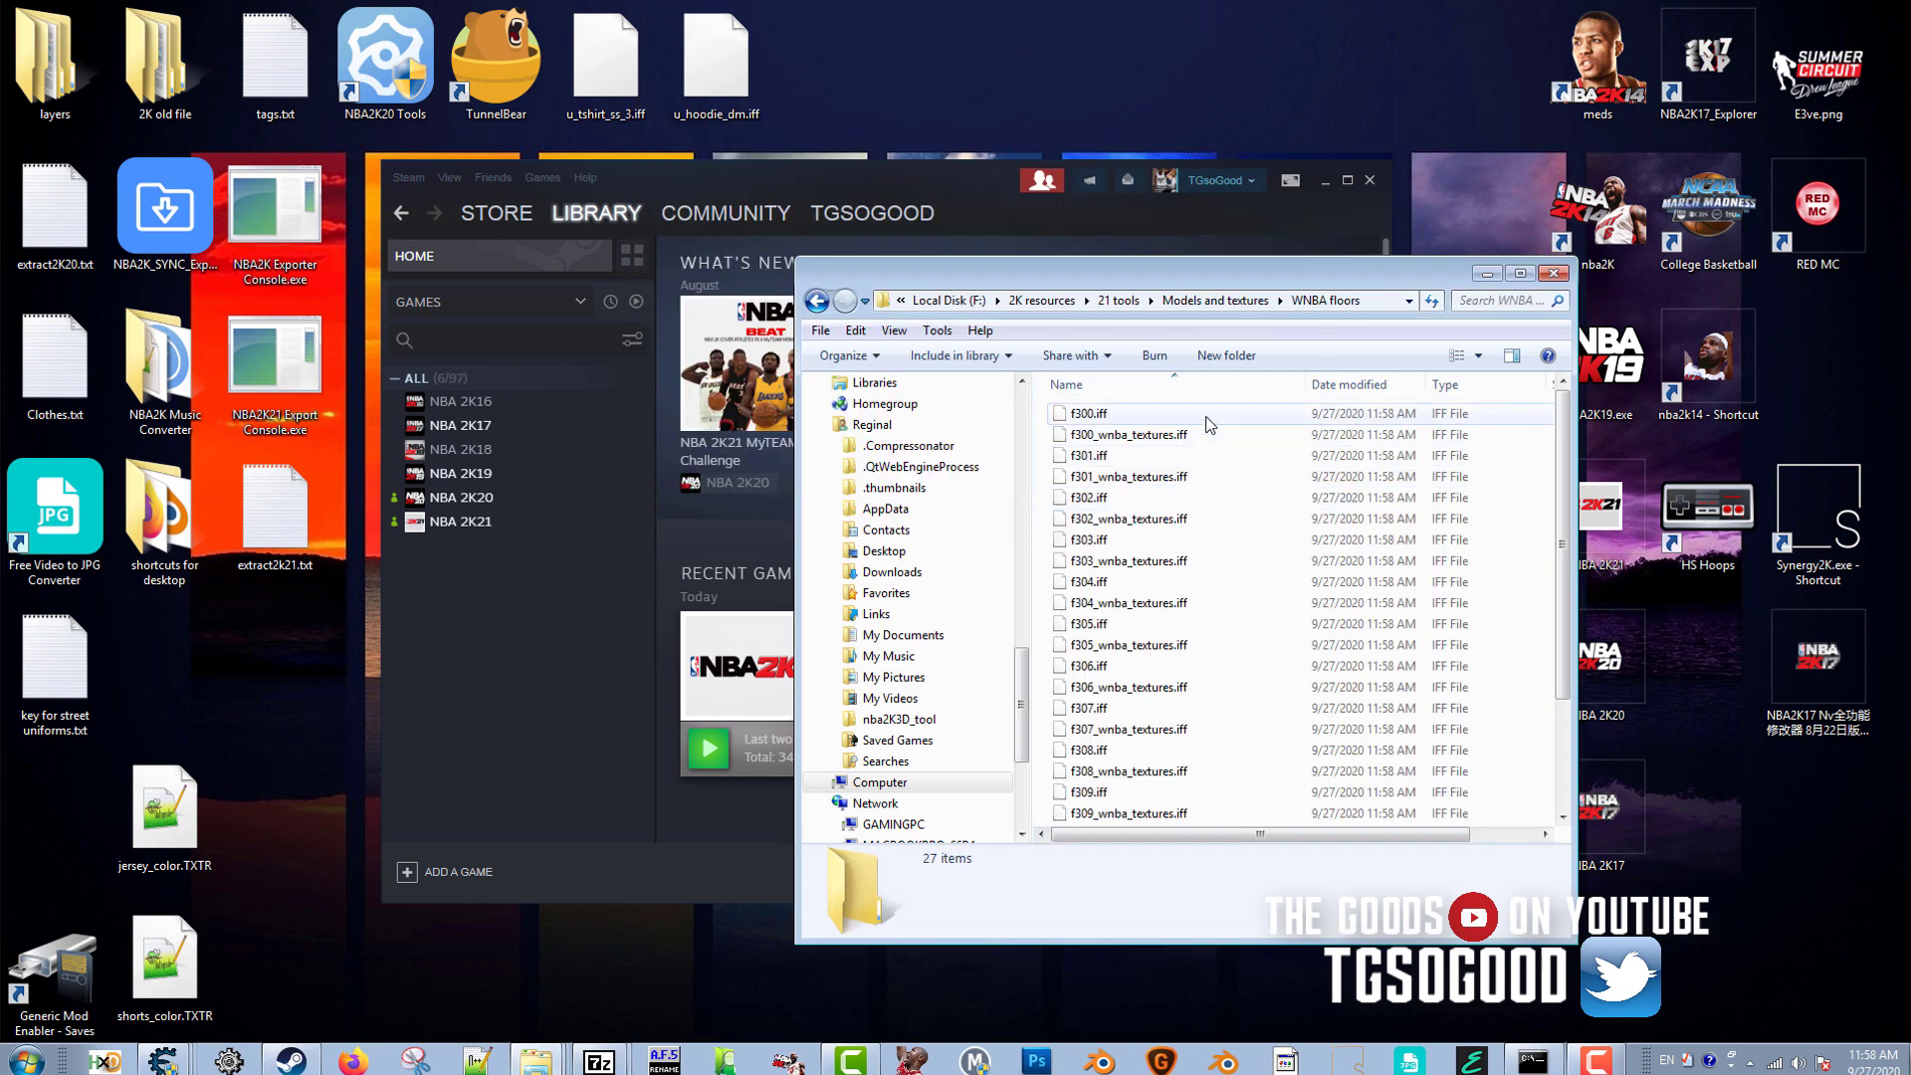
pyautogui.moveTo(1042, 406); pyautogui.dragTo(1194, 438)
pyautogui.click(1157, 414)
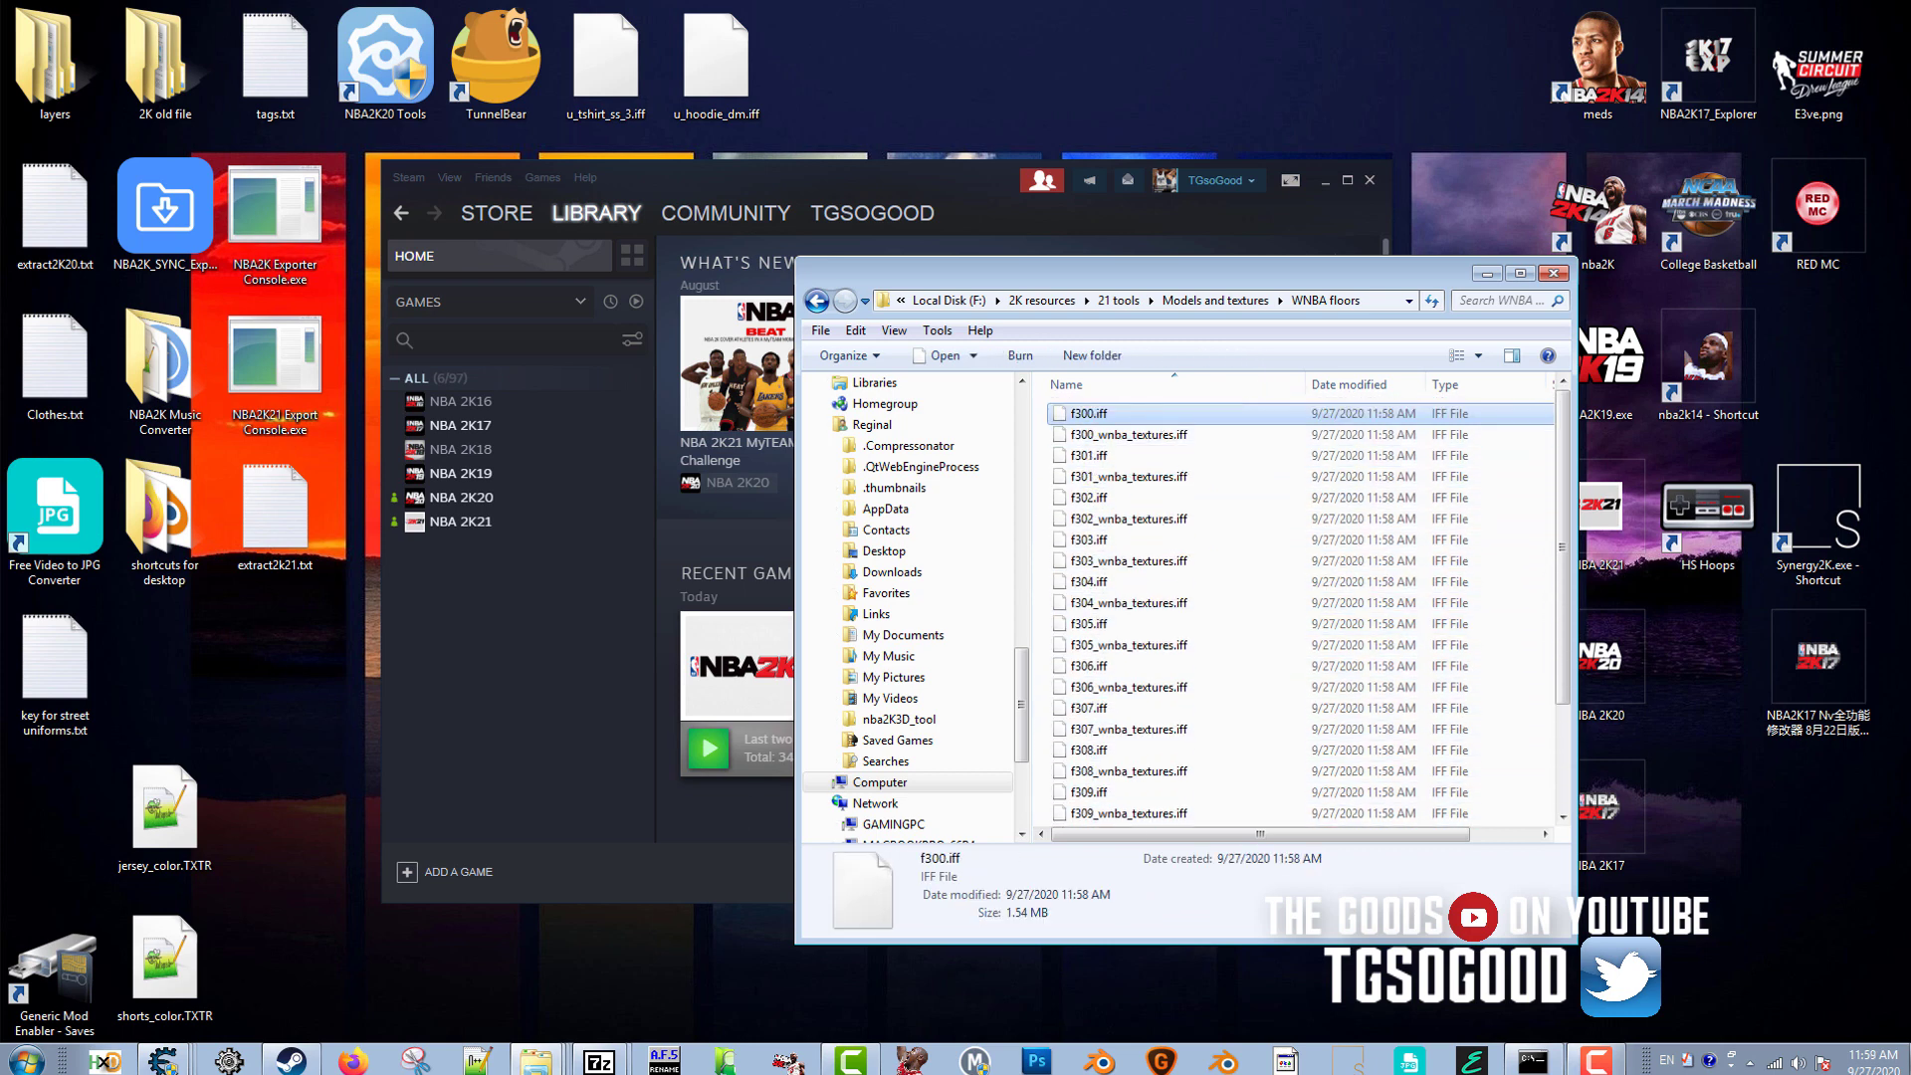
# Launch 7-Zip File Manager and move its window beside the WNBA floors folder window.
pyautogui.rightClick(605, 1063)
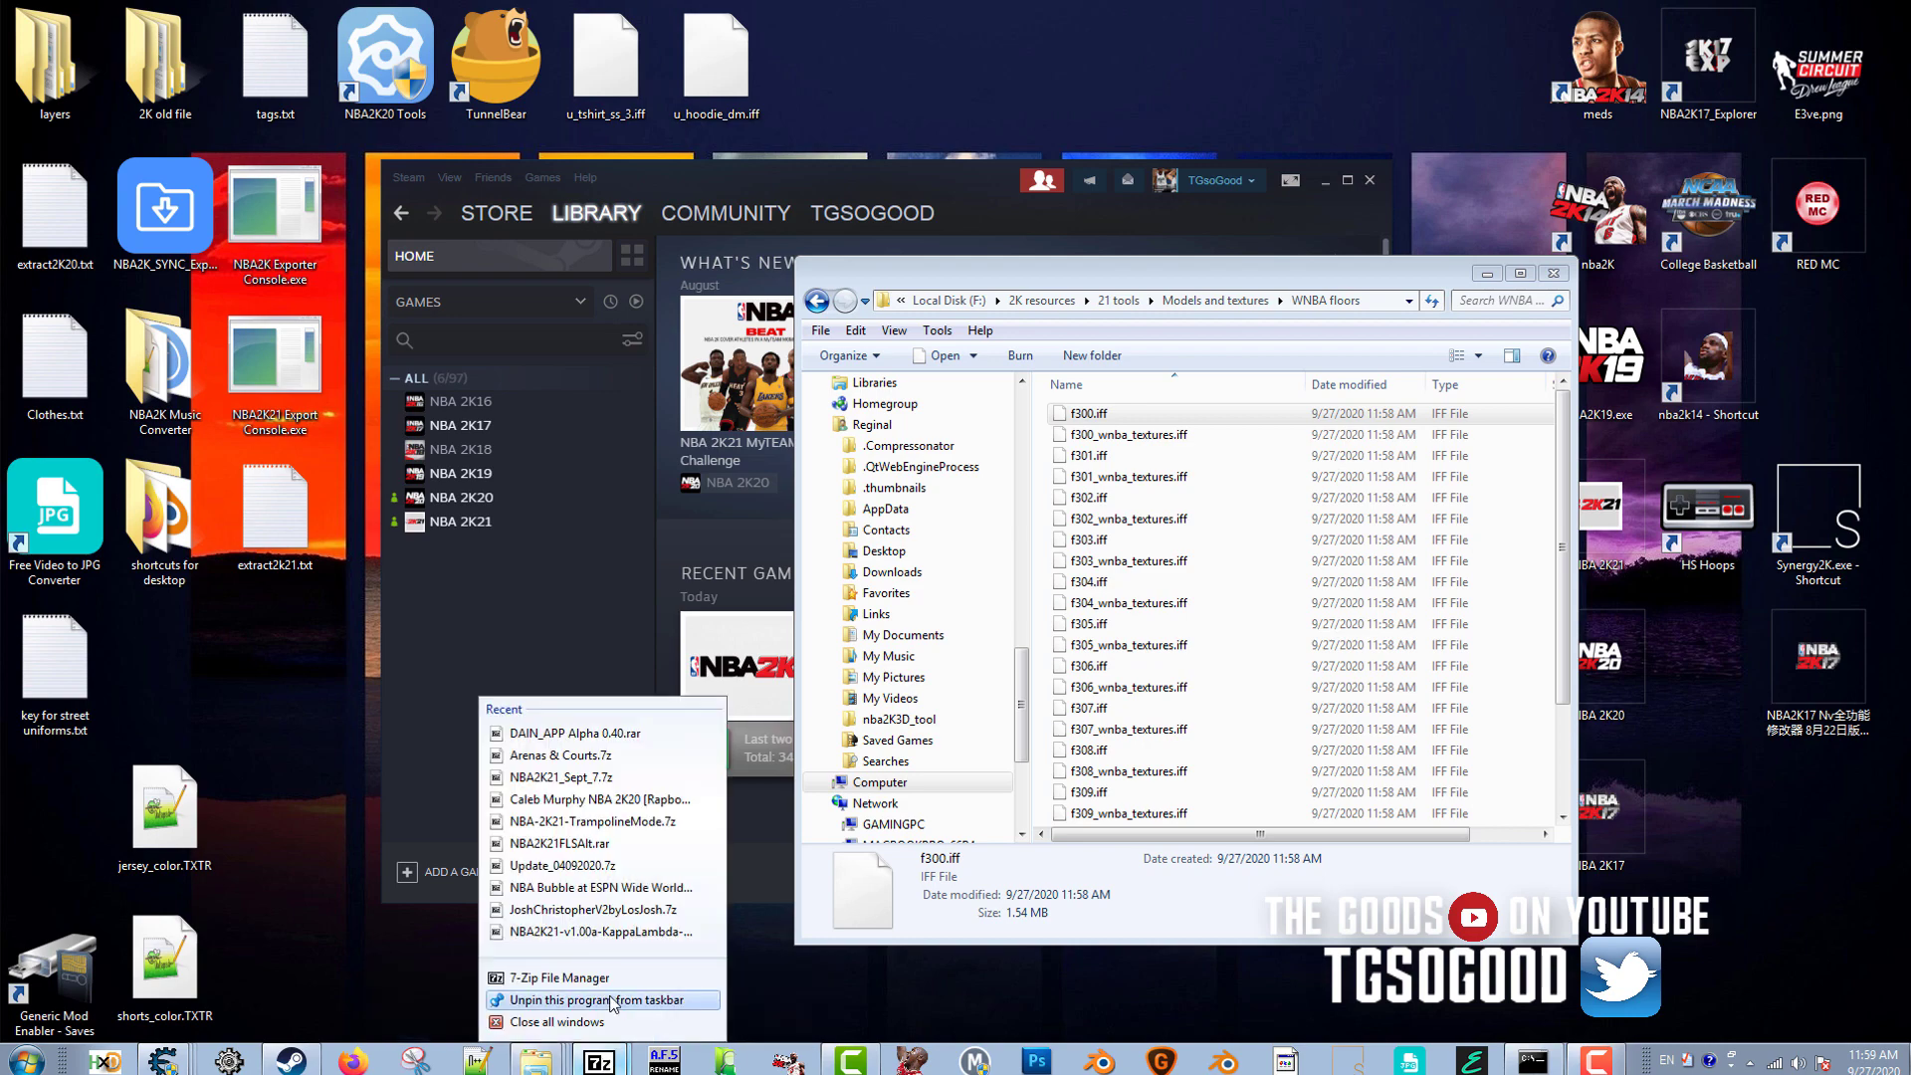
pyautogui.click(601, 983)
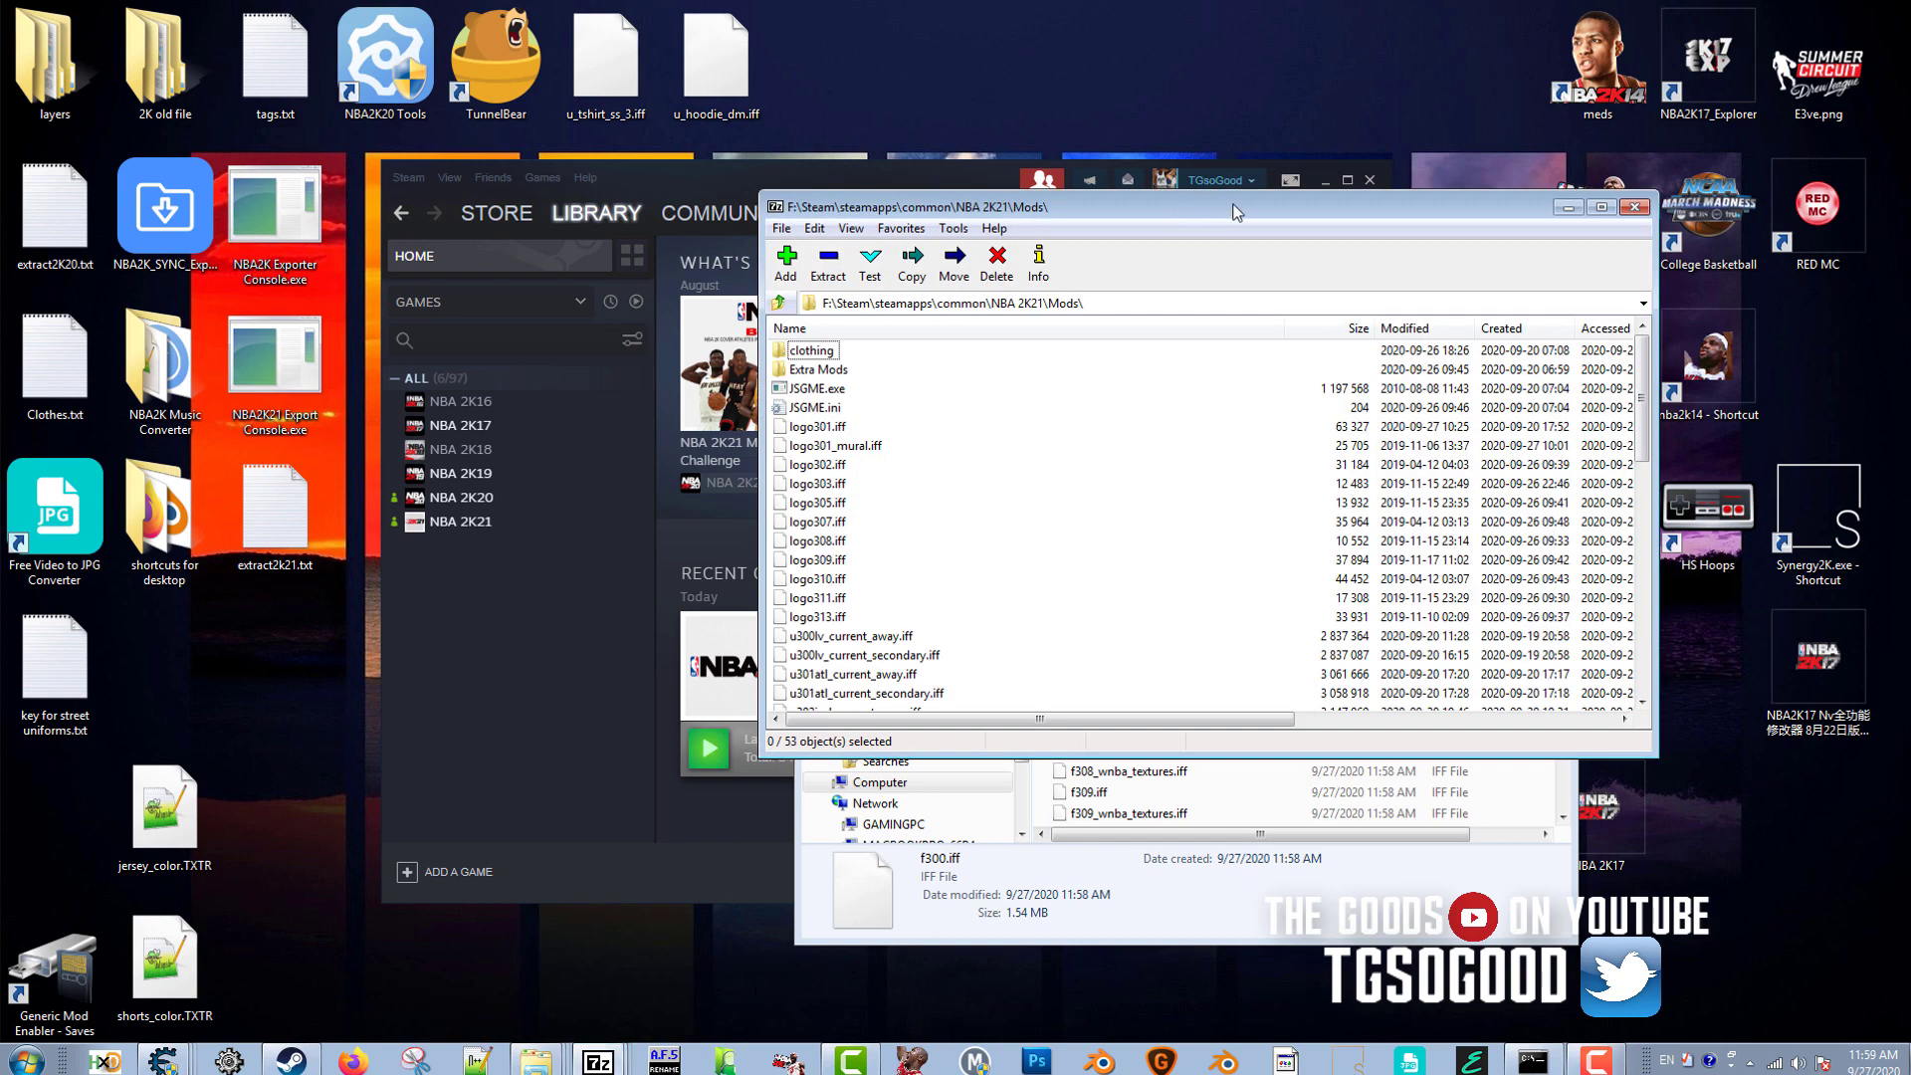
pyautogui.moveTo(1203, 207); pyautogui.dragTo(776, 301)
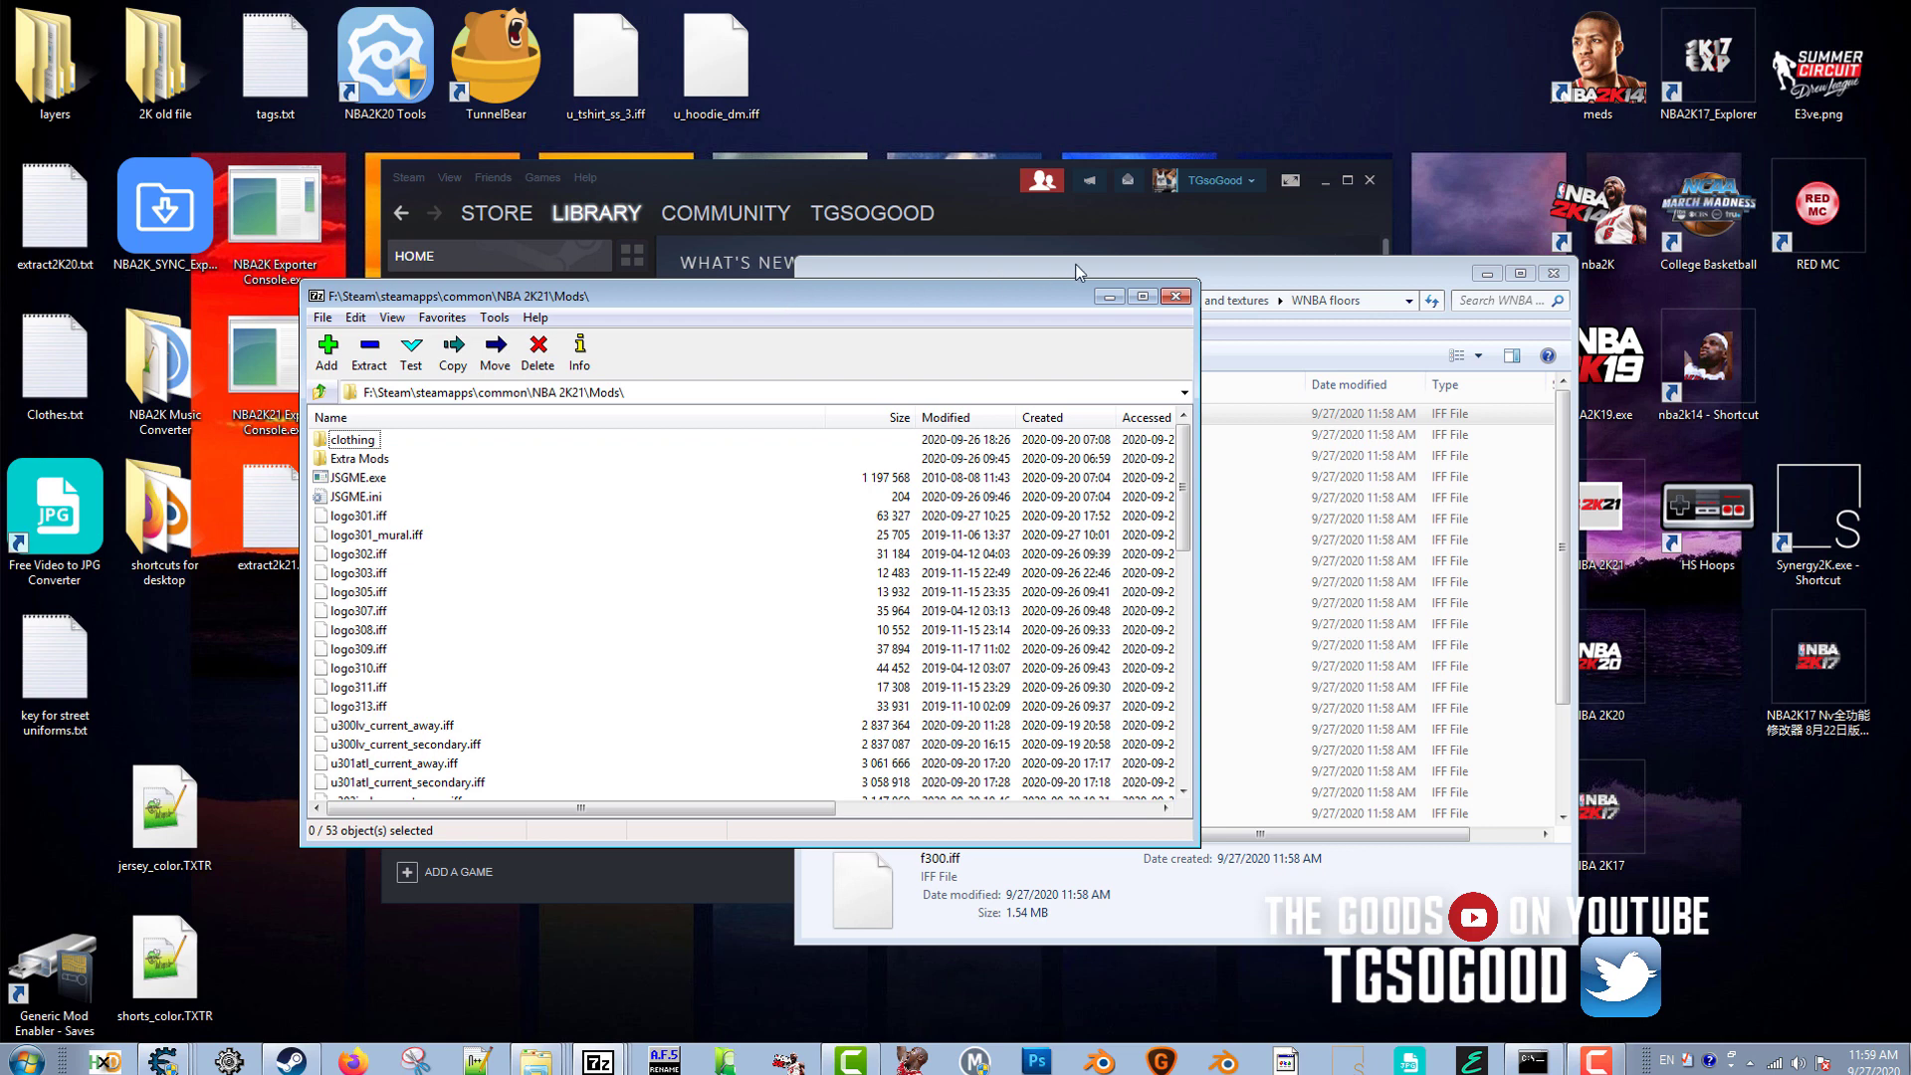
pyautogui.click(1269, 291)
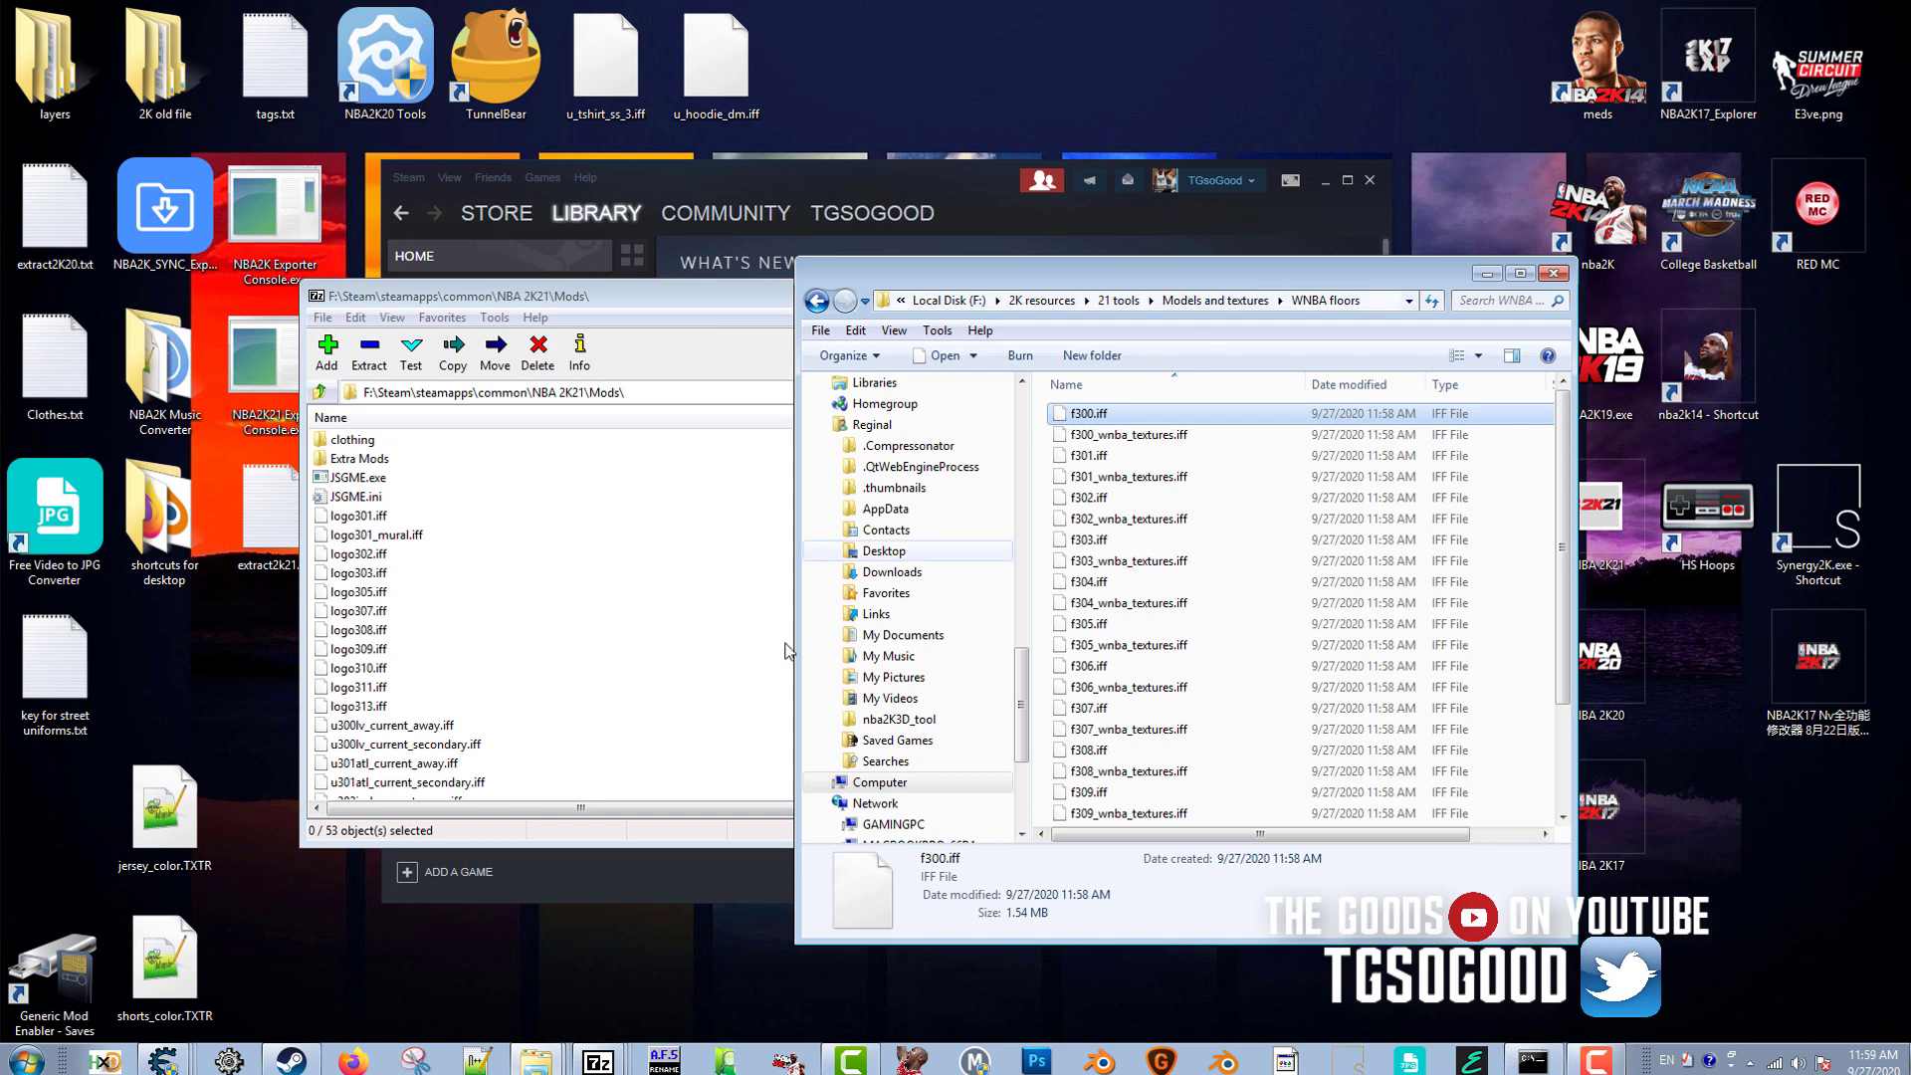
pyautogui.click(750, 344)
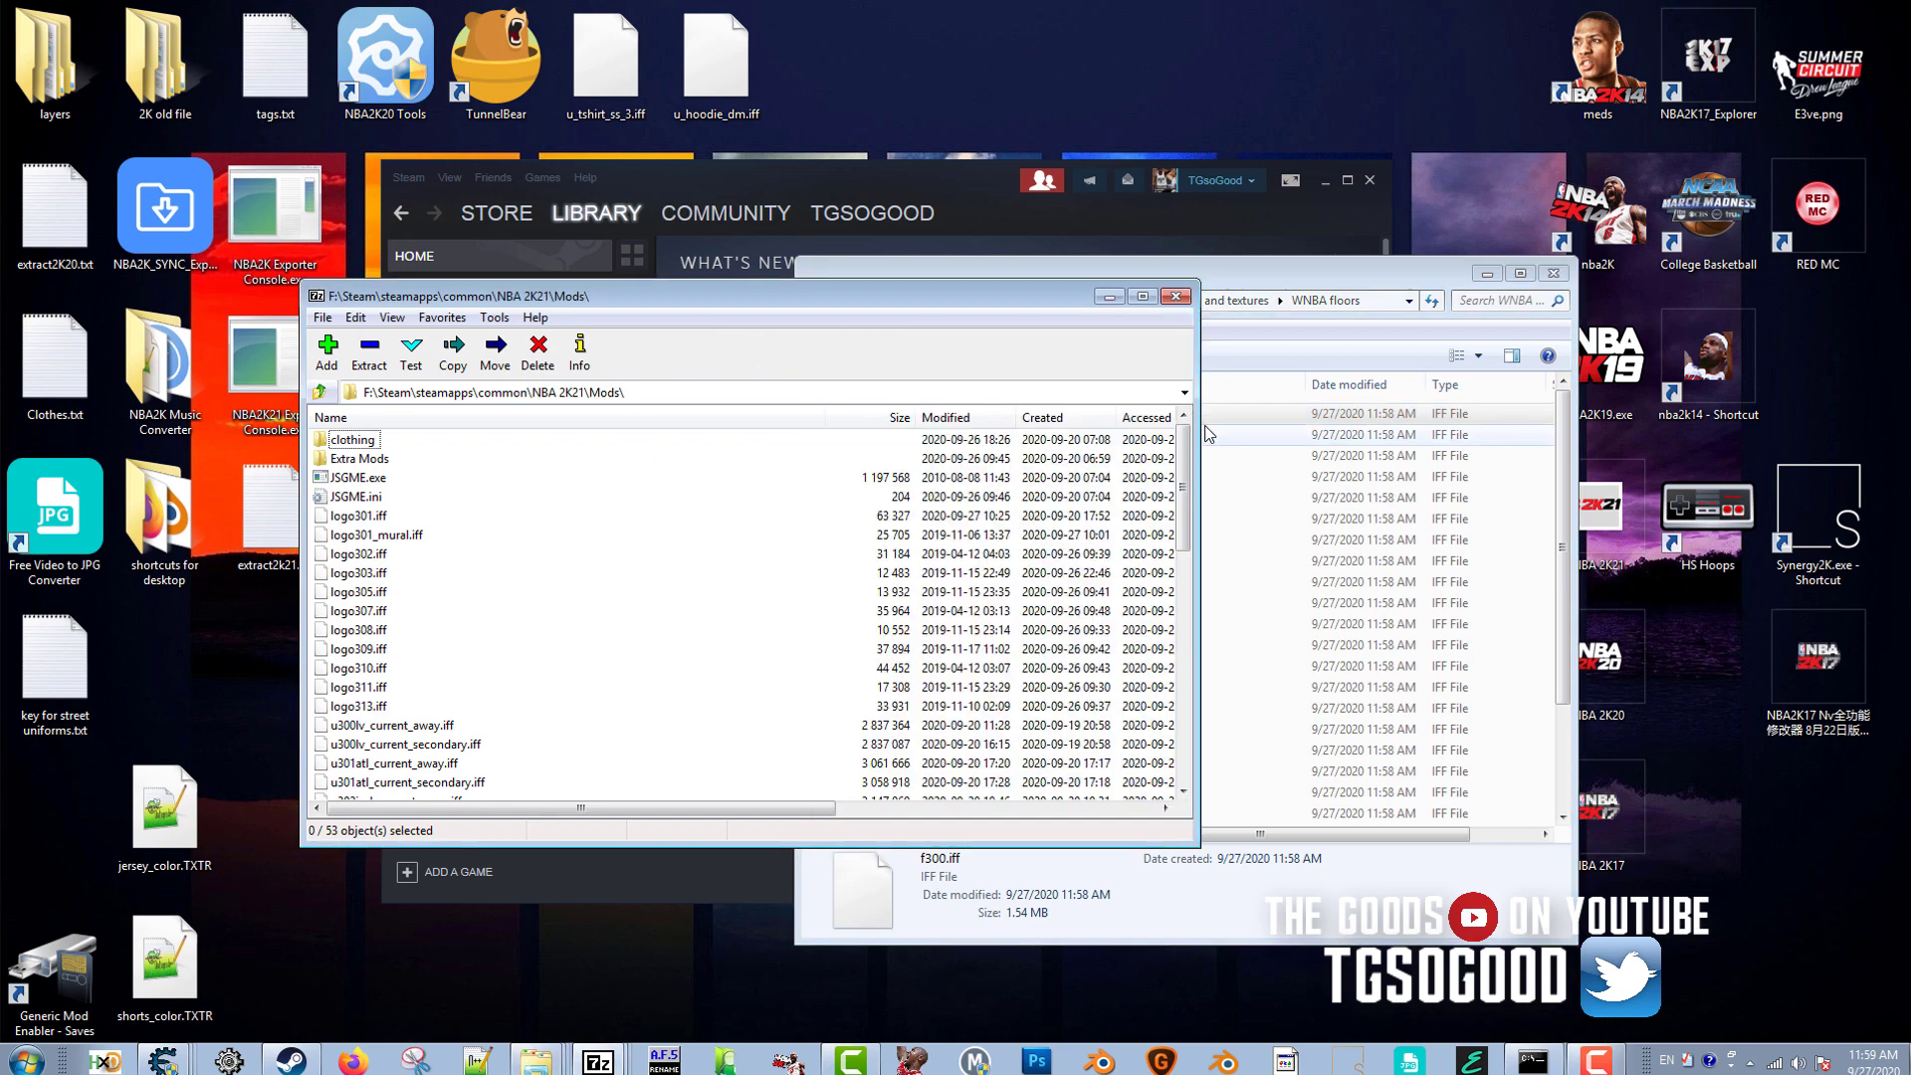
pyautogui.click(1323, 275)
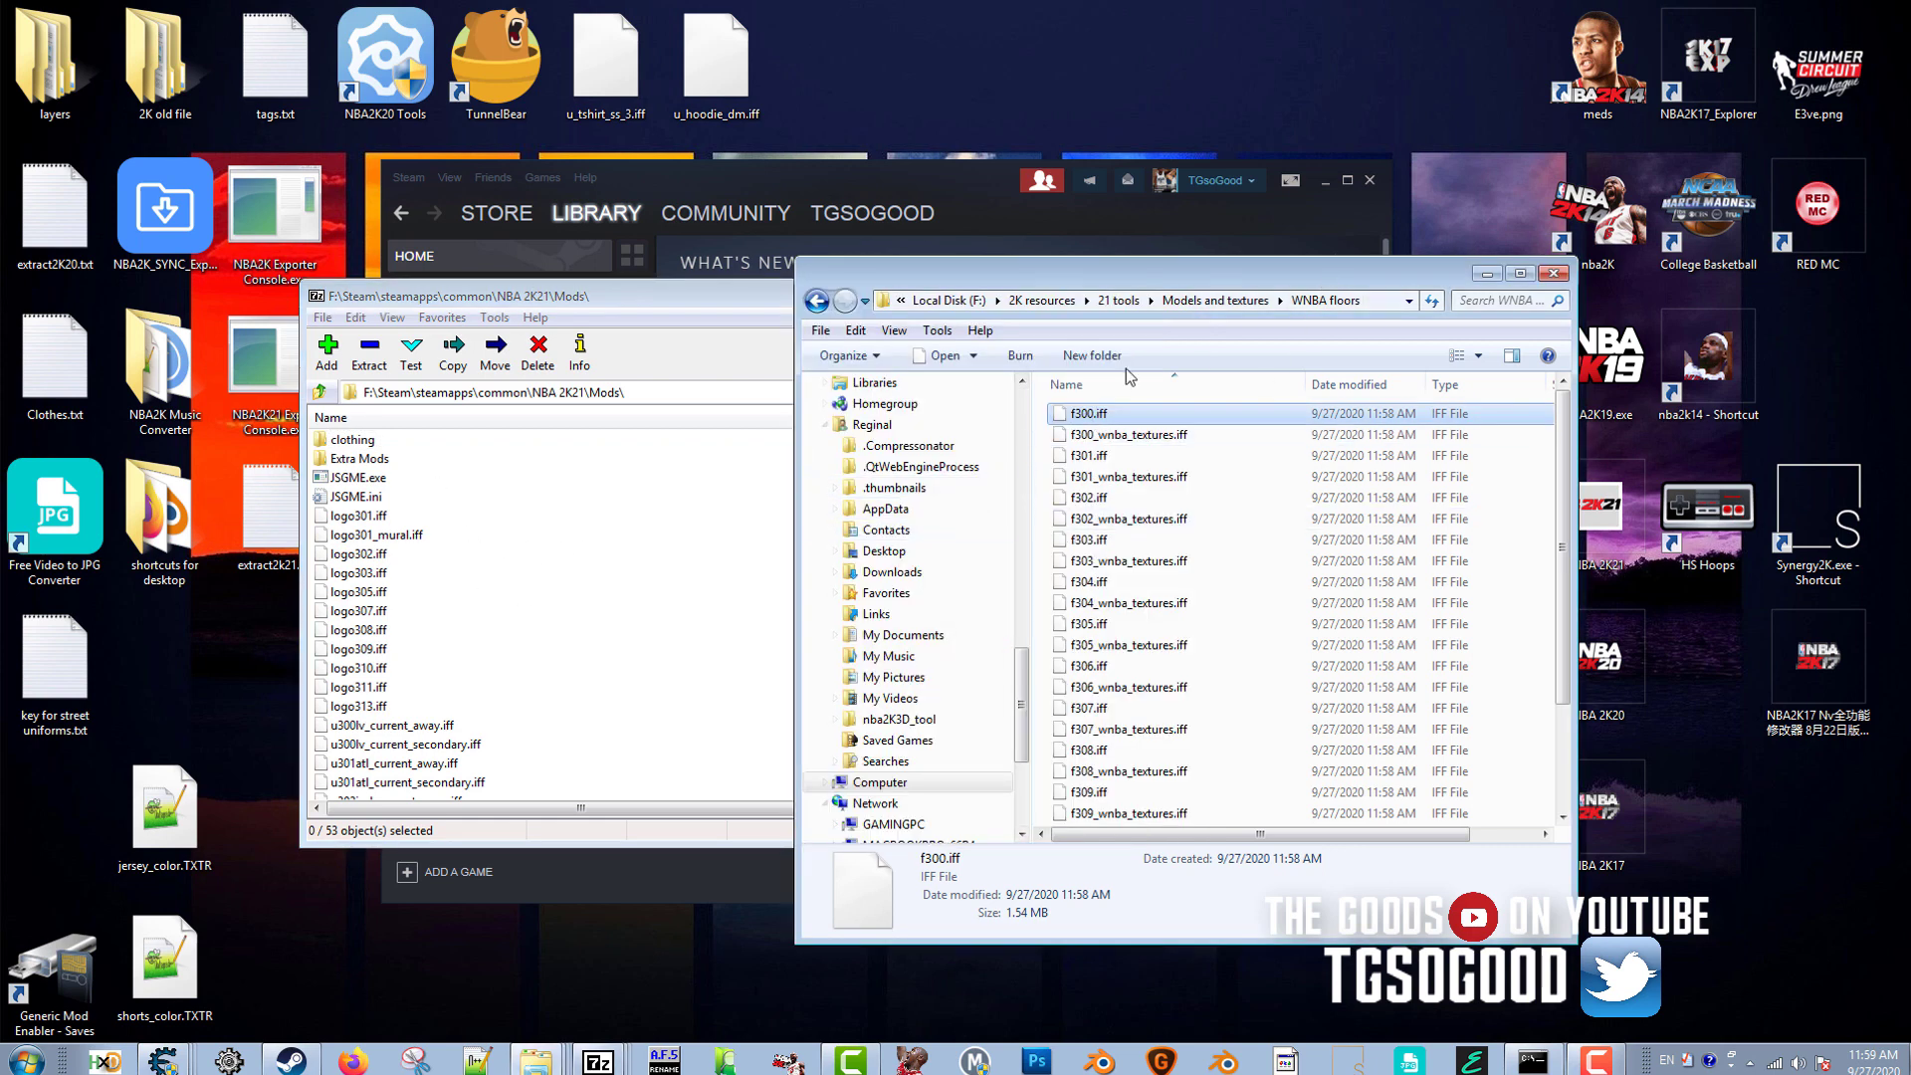
# Copy the WNBA floors folder path and go to that location in 7-Zip File Manager.
pyautogui.click(1384, 312)
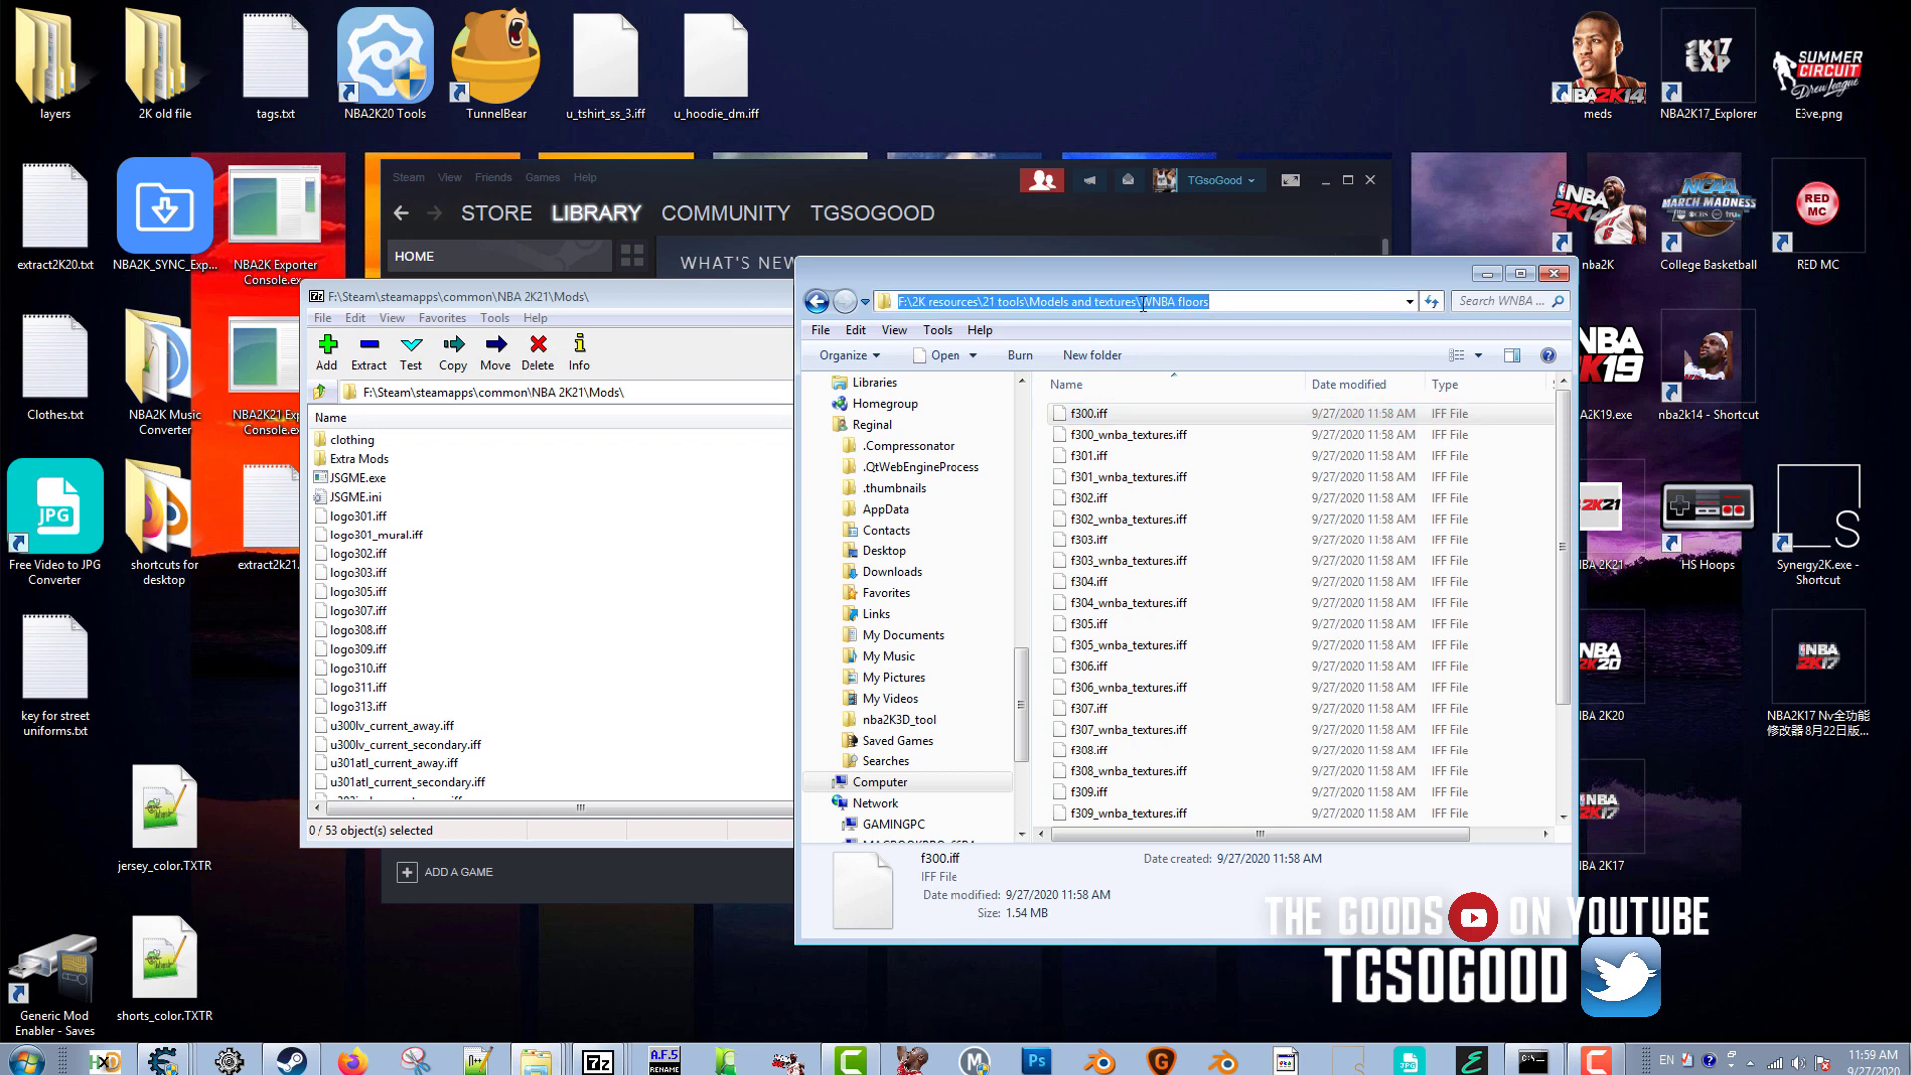
pyautogui.rightClick(1147, 303)
pyautogui.click(1194, 377)
pyautogui.click(695, 391)
pyautogui.hotkey('ctrl', 'v')
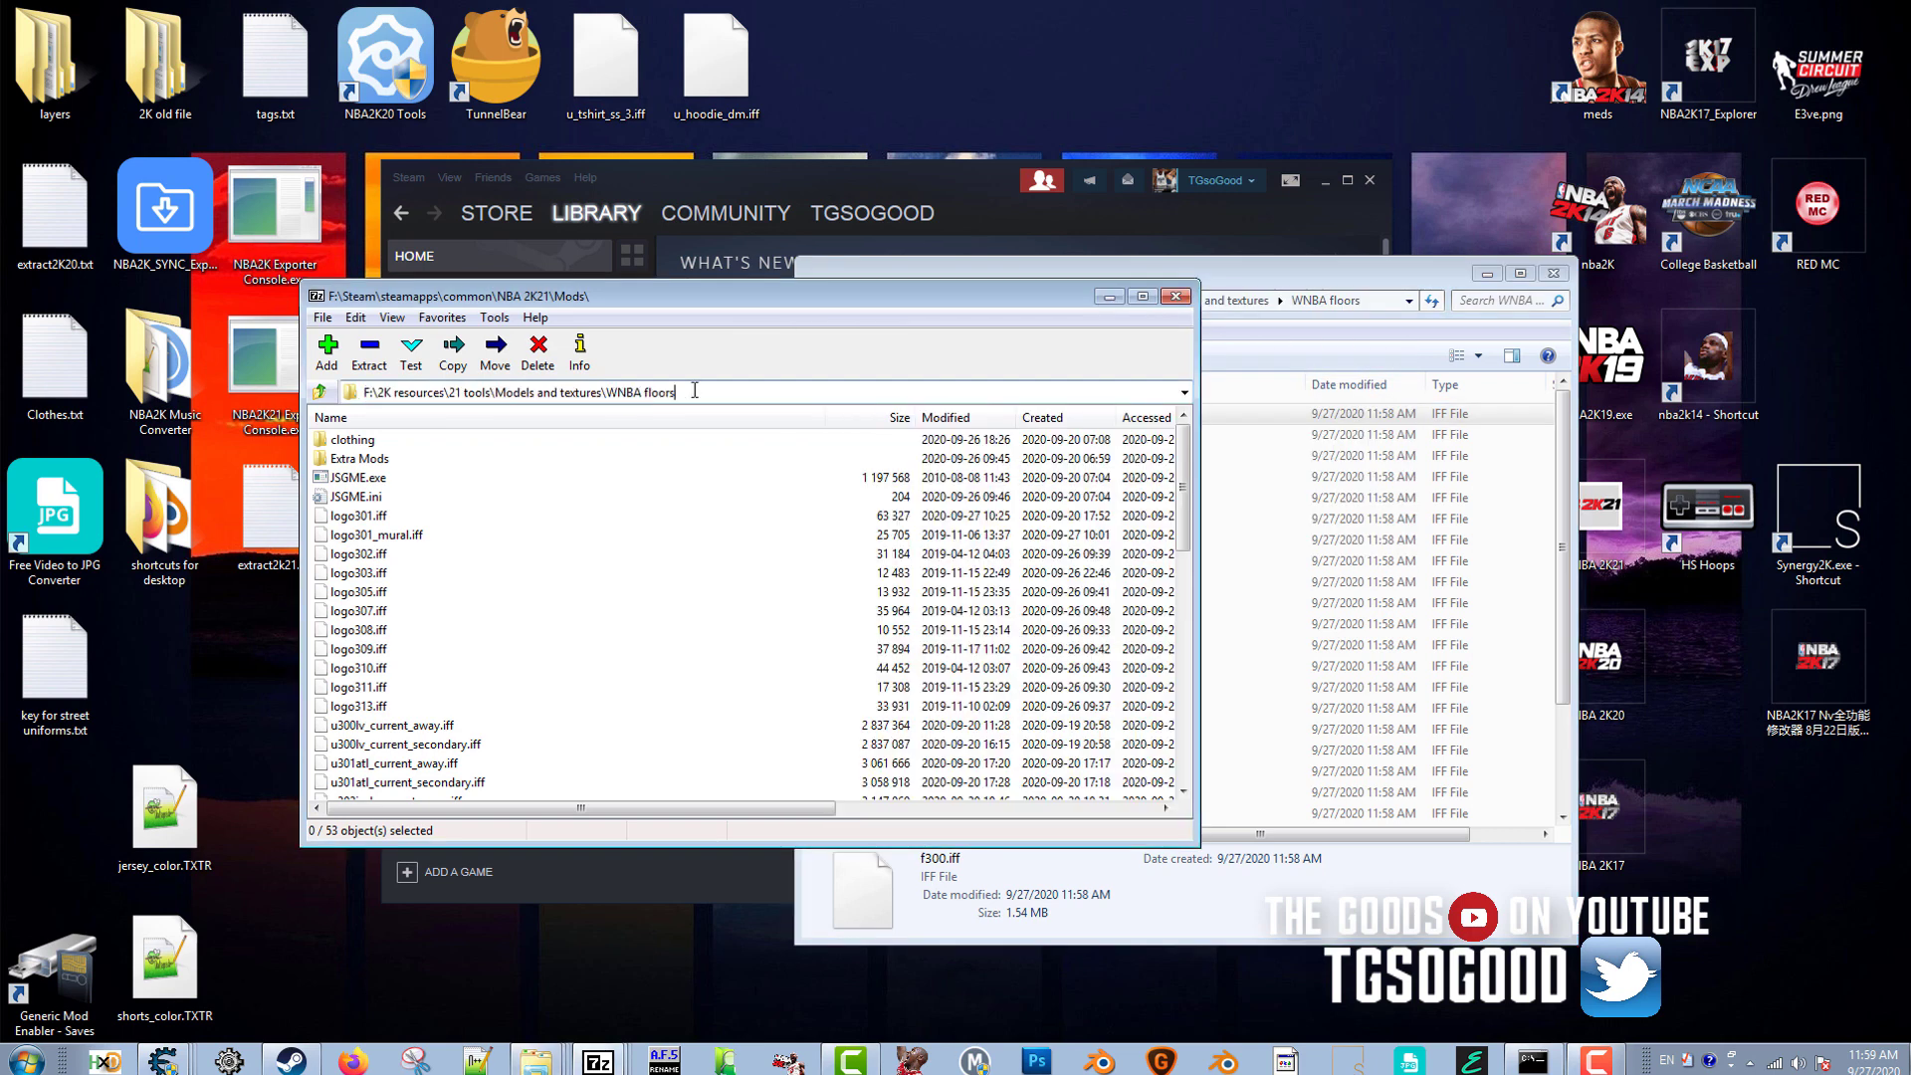
pyautogui.press('Return')
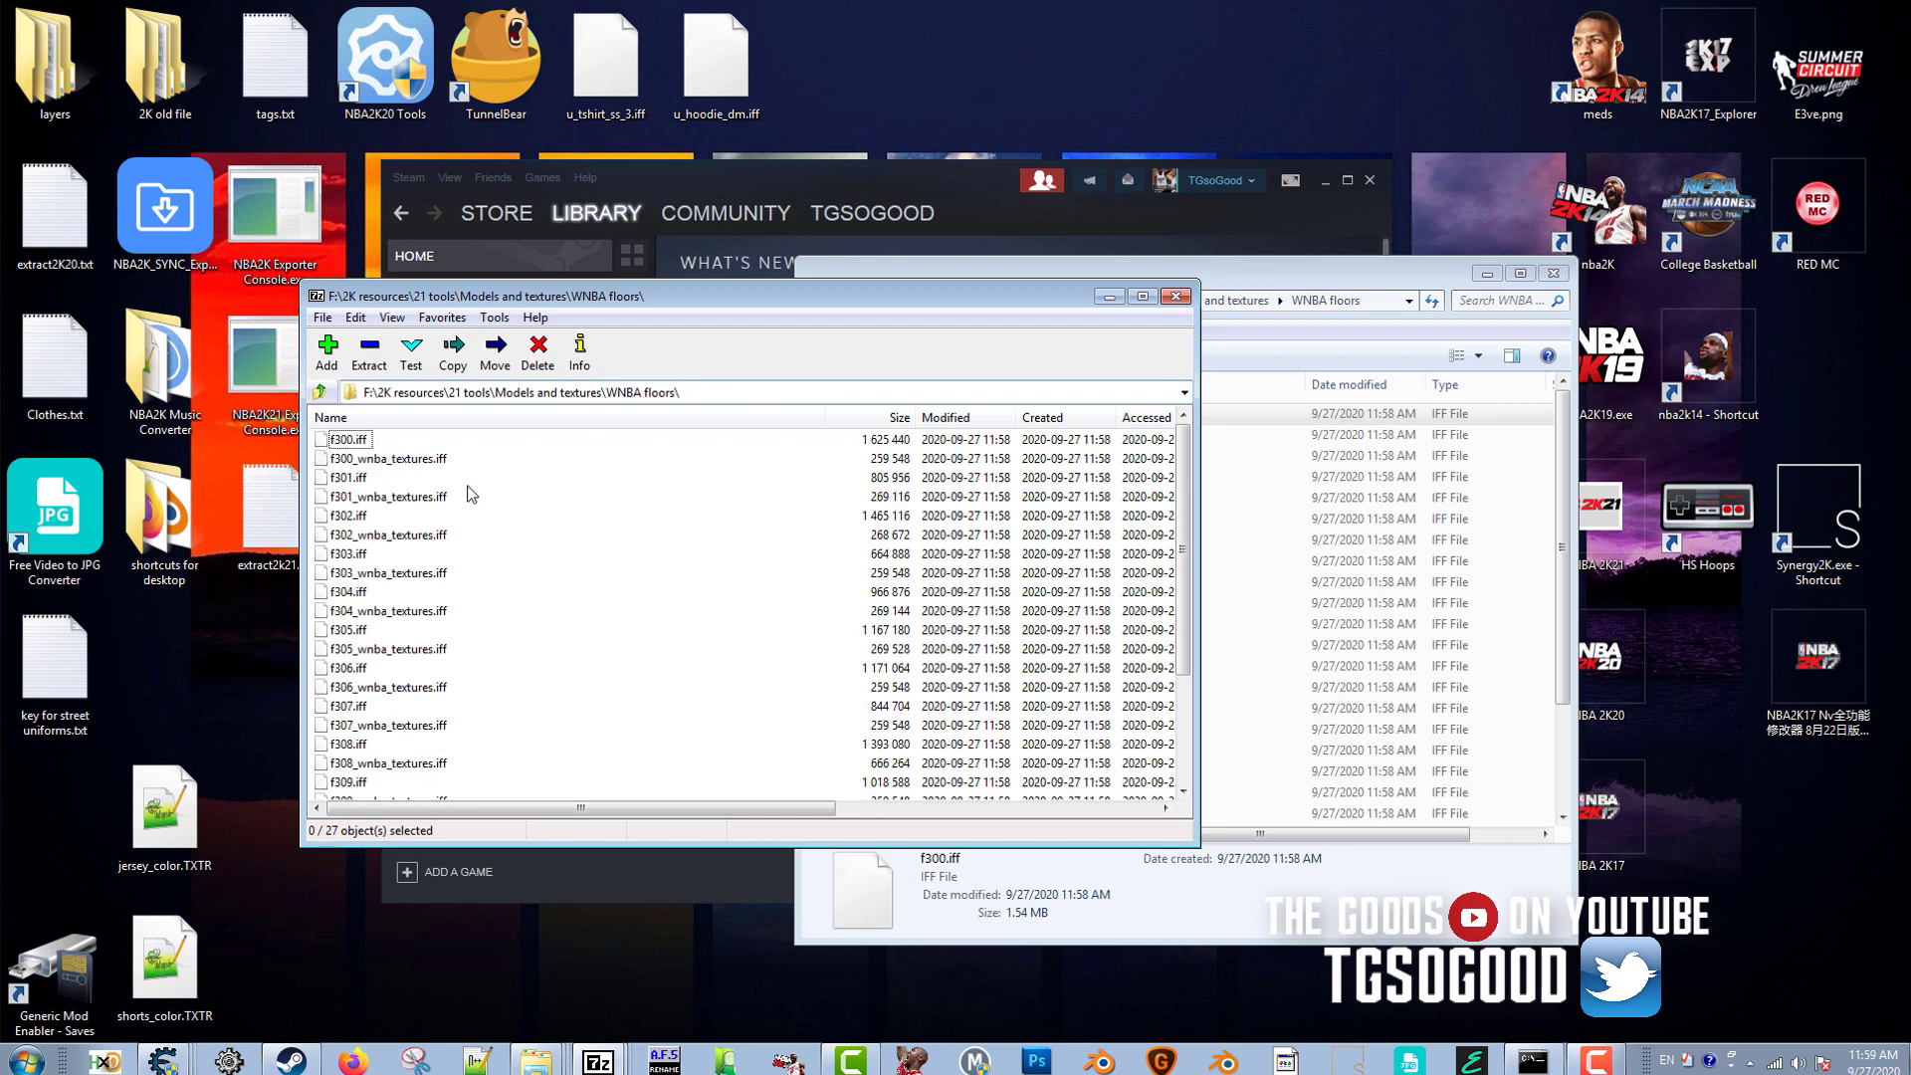
# Minimize the WNBA floors explorer window and open f300.iff as an archive in 7-Zip.
pyautogui.click(1324, 278)
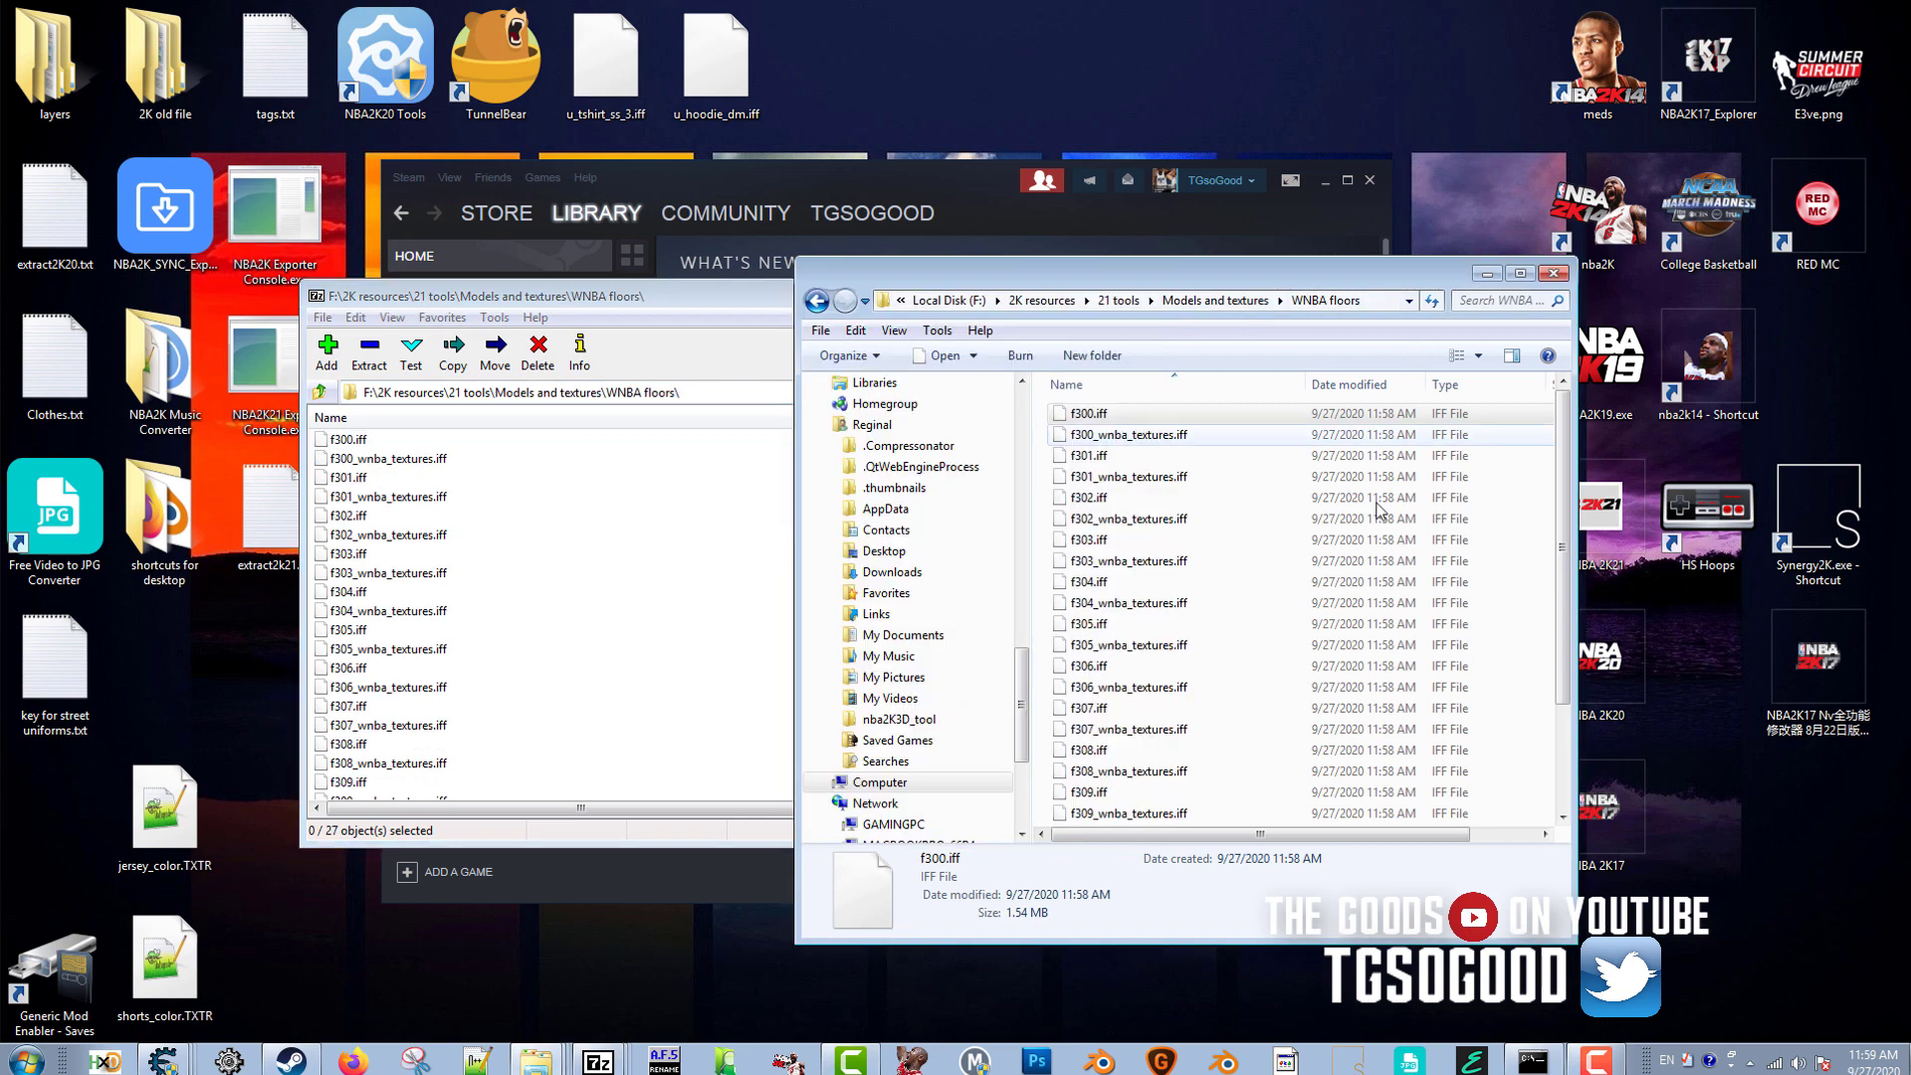
pyautogui.click(1487, 273)
pyautogui.moveTo(677, 301); pyautogui.dragTo(774, 294)
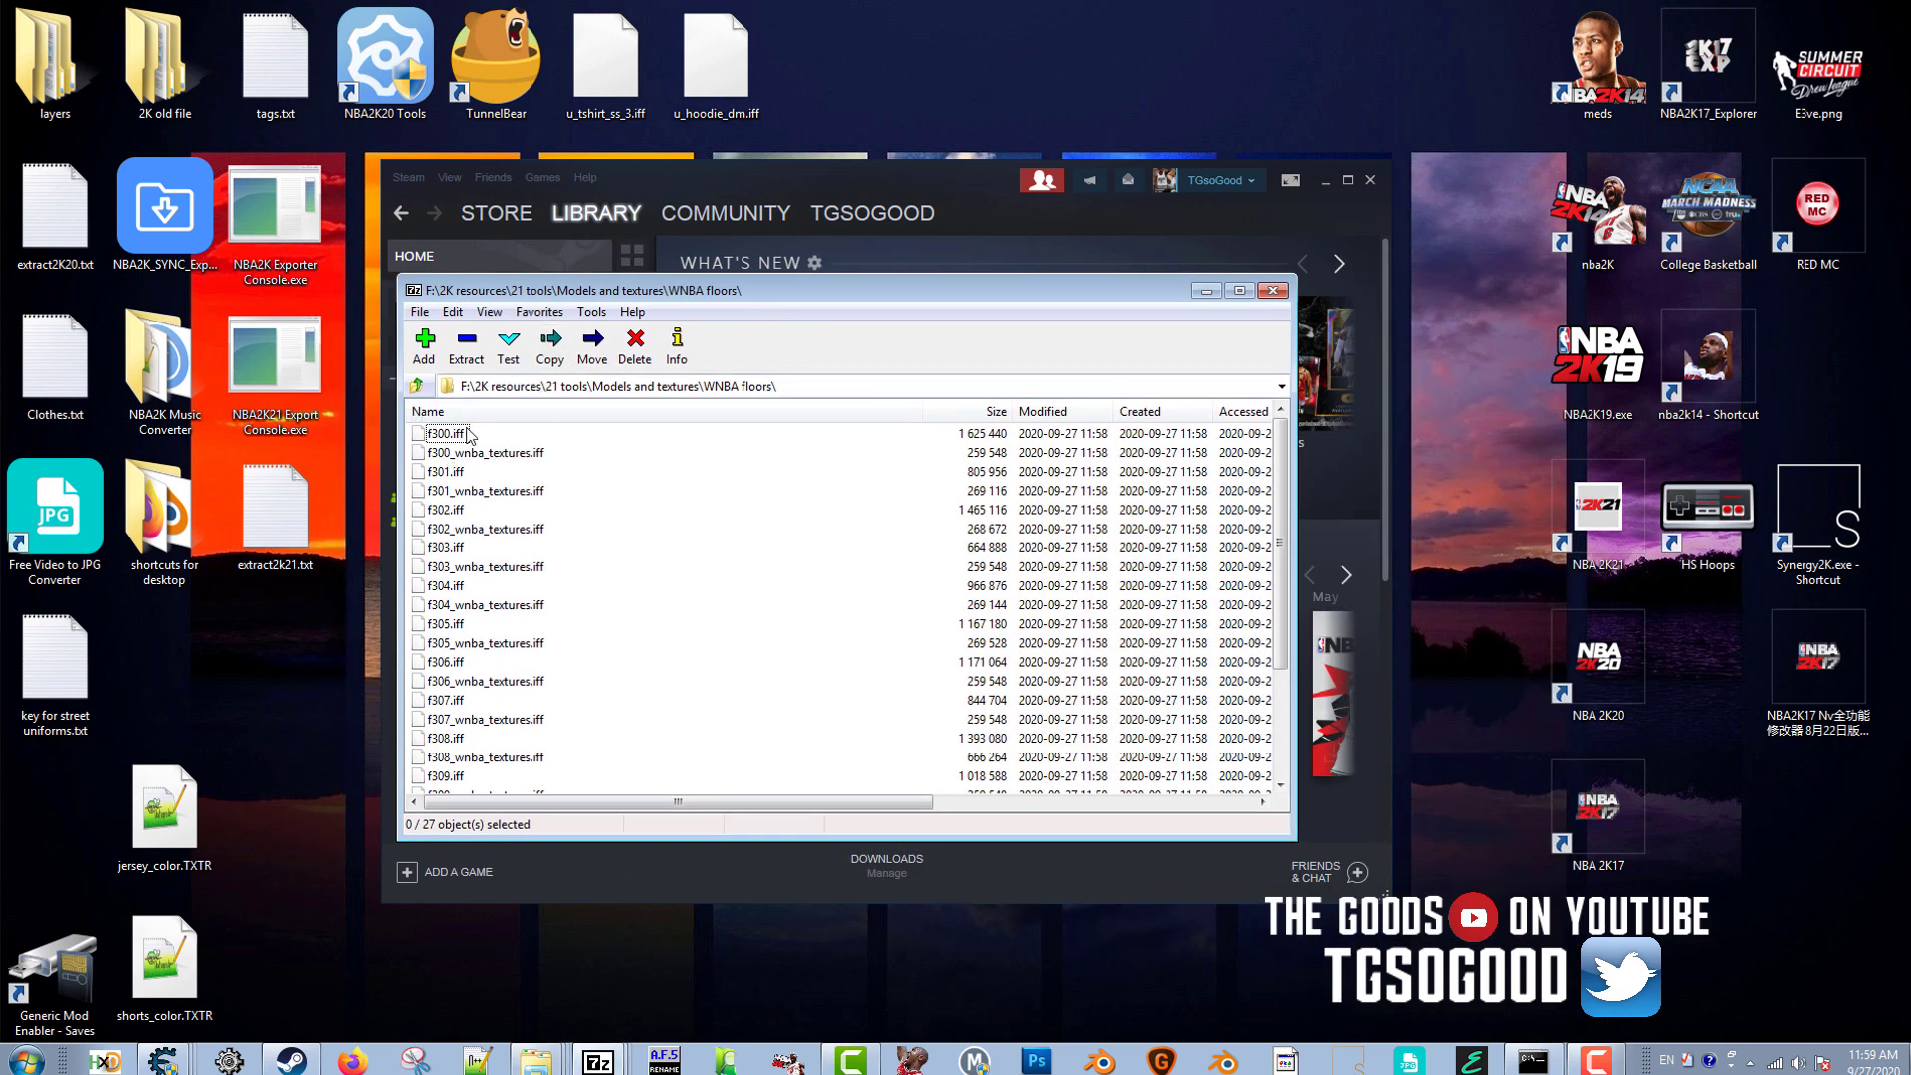
pyautogui.doubleClick(445, 438)
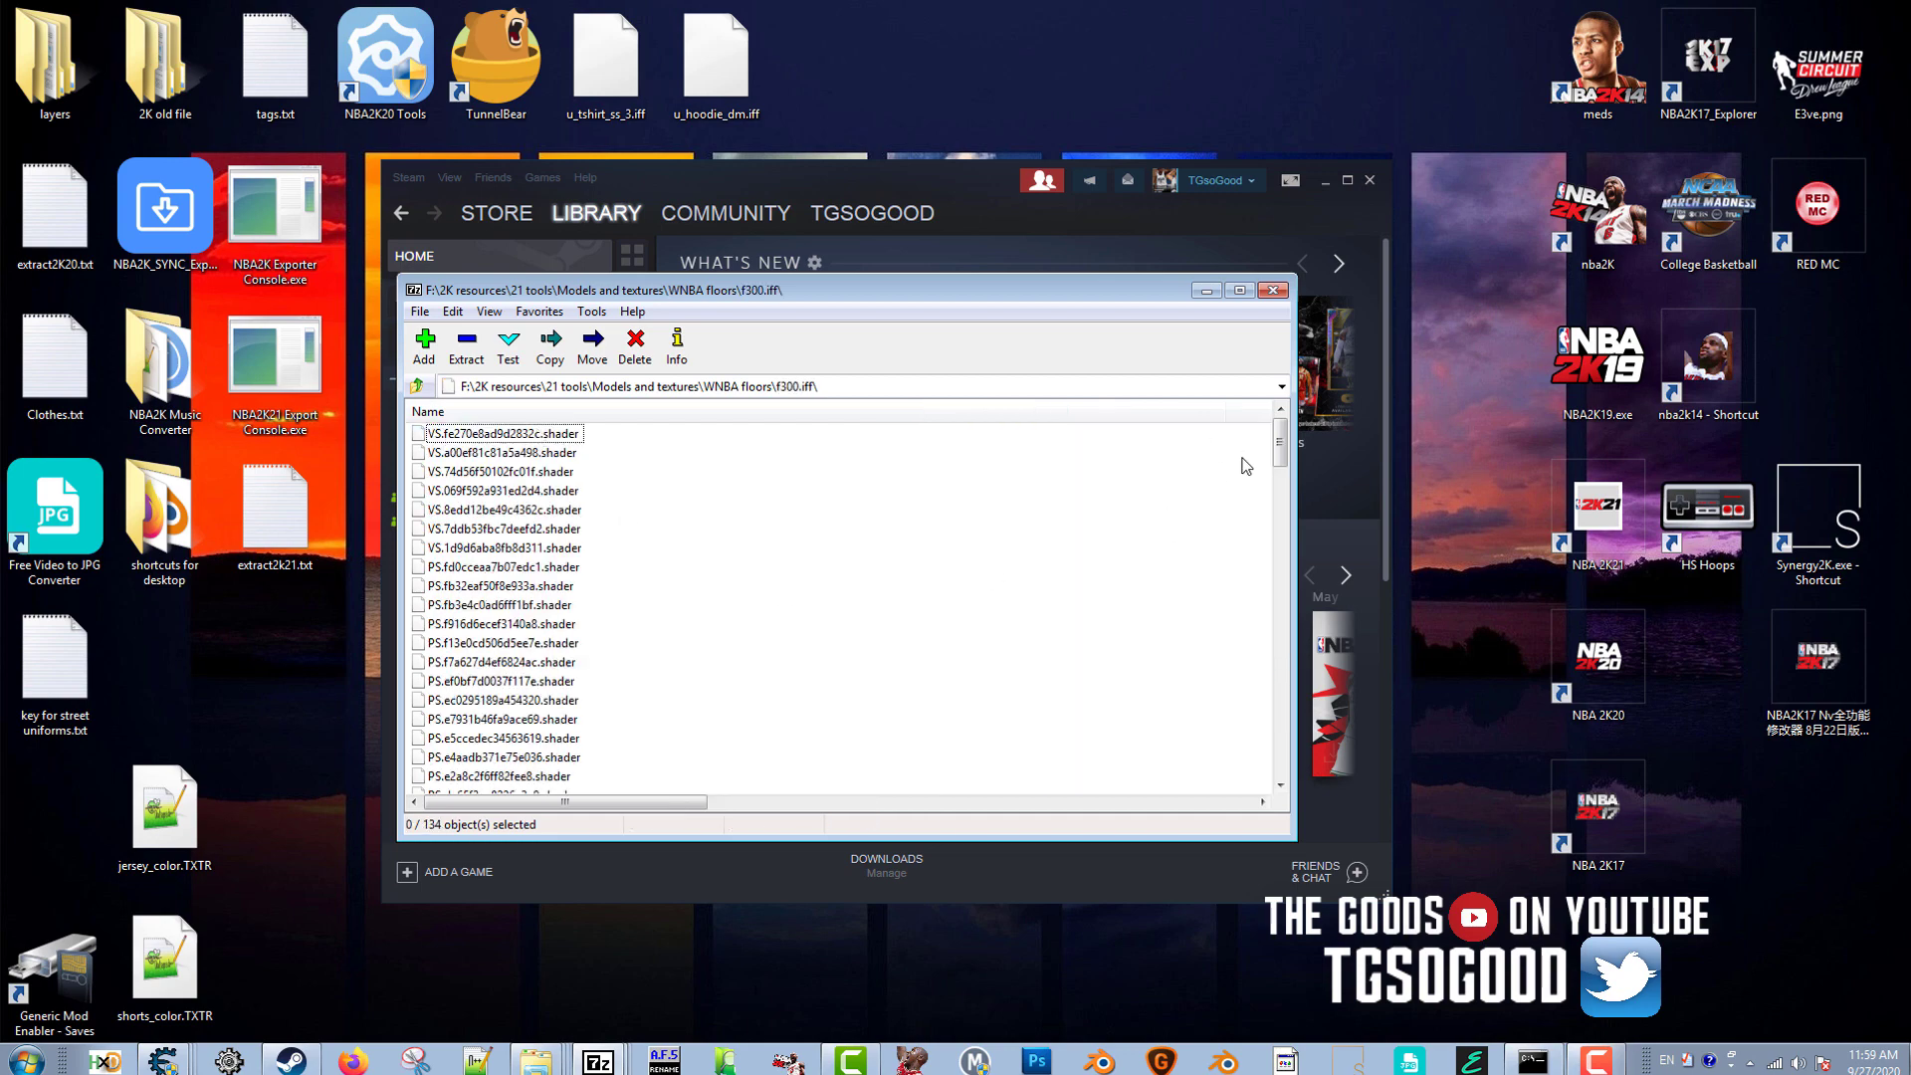
# Look through the floor .dds textures near the end of the f300.iff archive listing.
pyautogui.moveTo(1280, 453); pyautogui.dragTo(1269, 754)
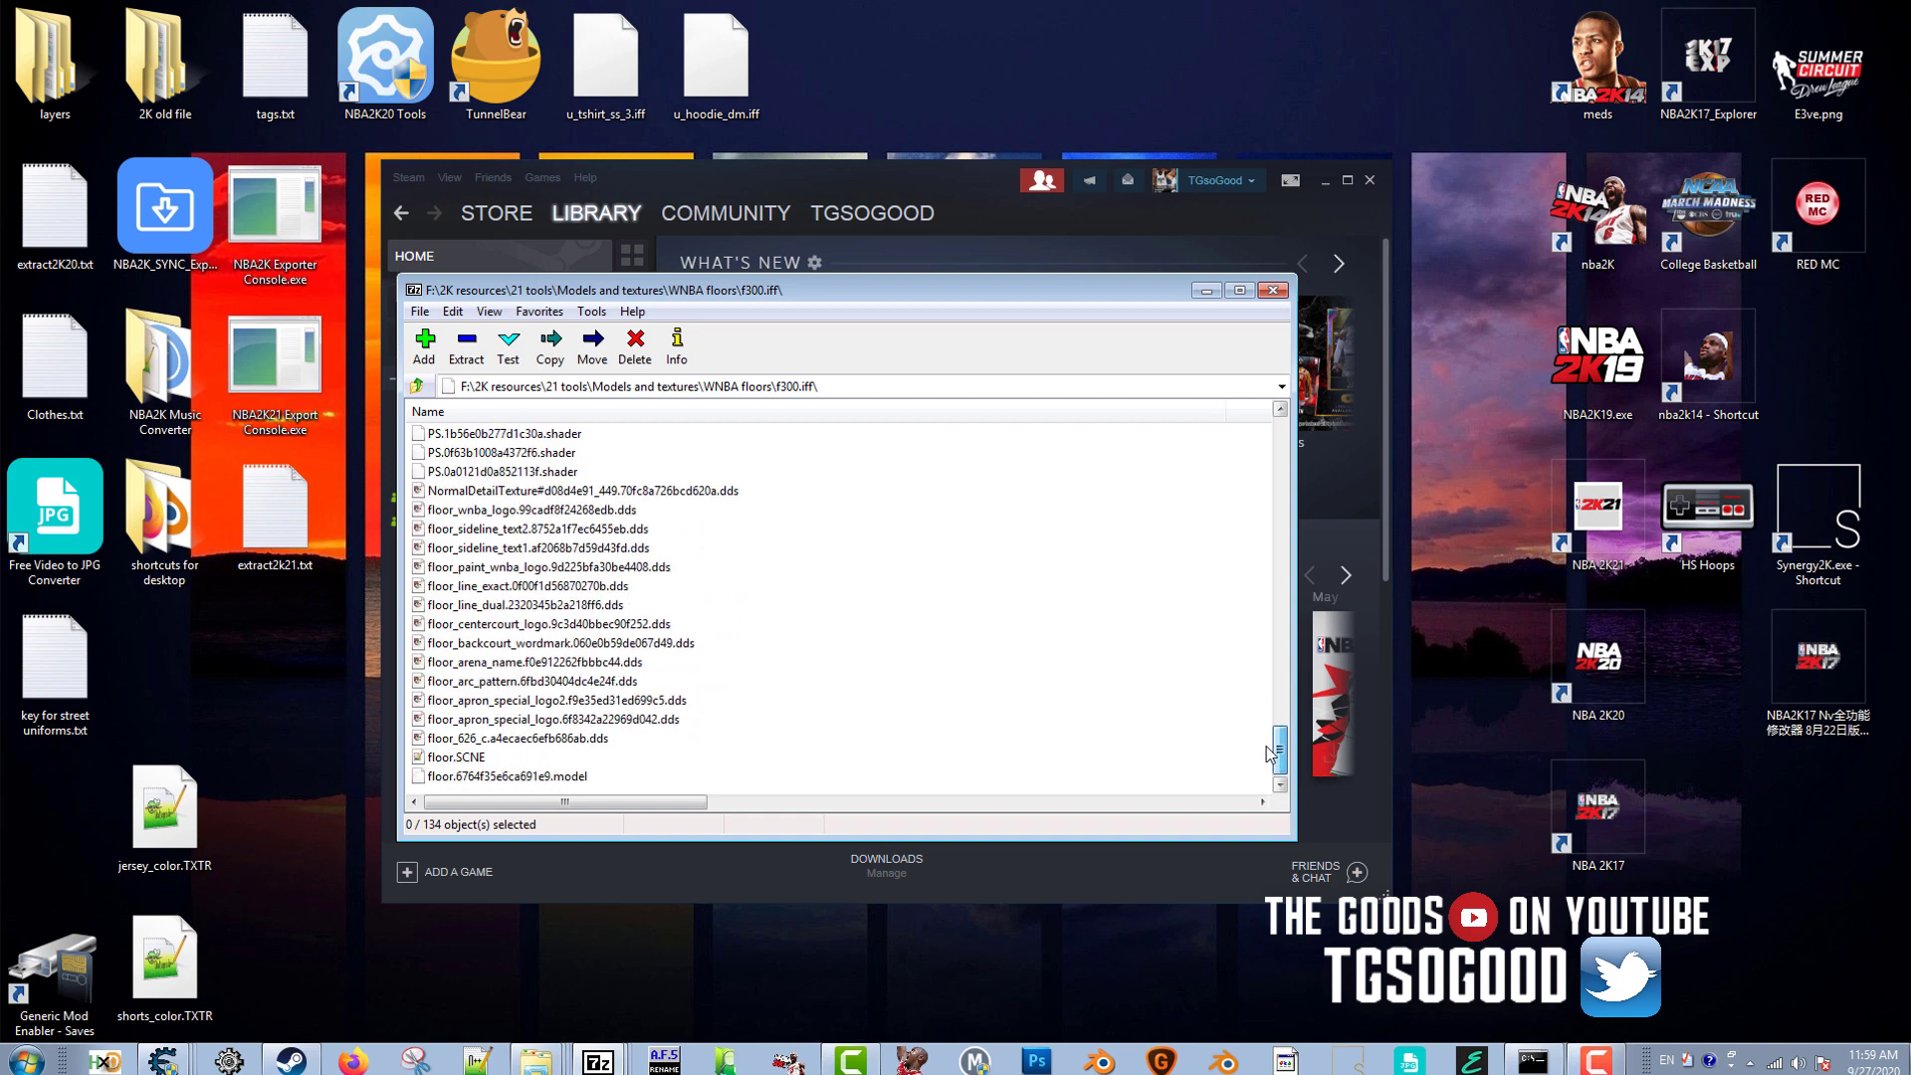
pyautogui.click(570, 492)
pyautogui.click(570, 529)
pyautogui.click(572, 566)
pyautogui.click(572, 623)
pyautogui.click(573, 699)
pyautogui.click(573, 738)
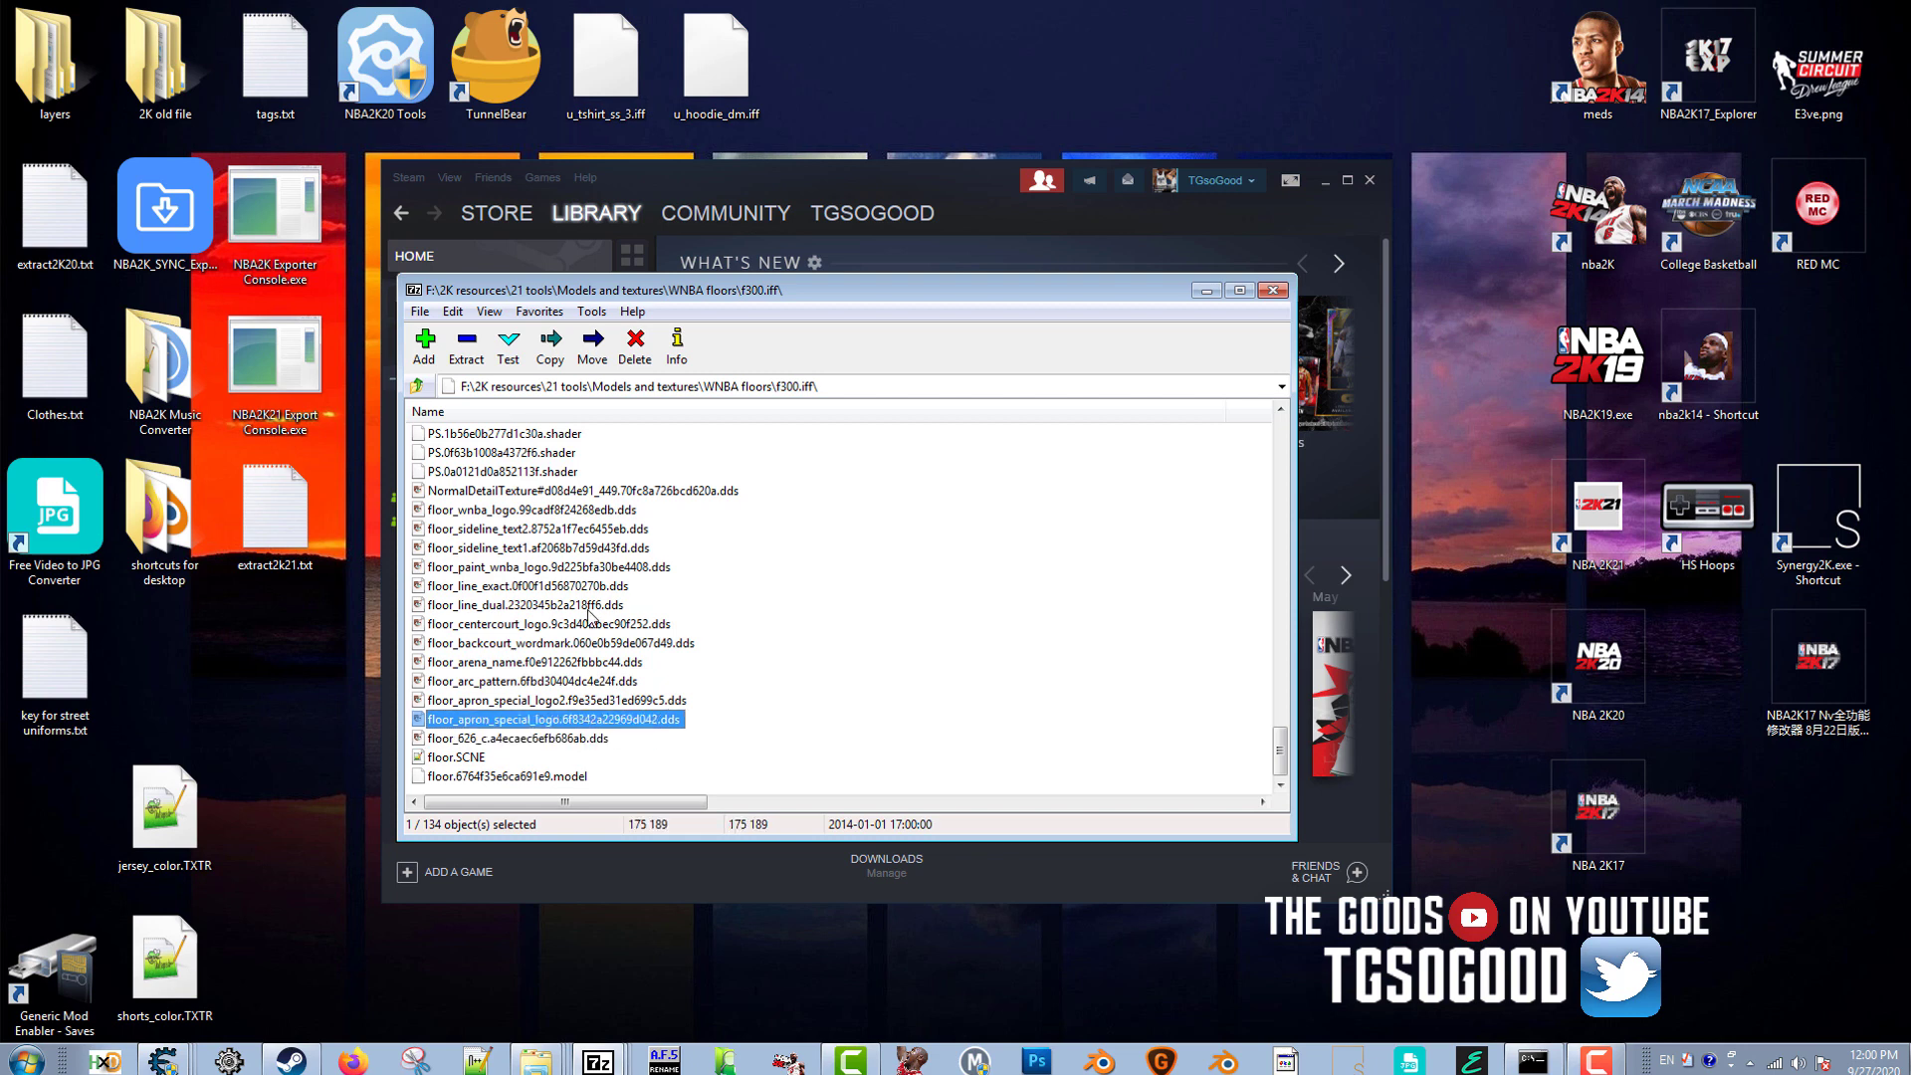
pyautogui.click(574, 719)
pyautogui.click(574, 604)
pyautogui.click(575, 509)
pyautogui.click(575, 492)
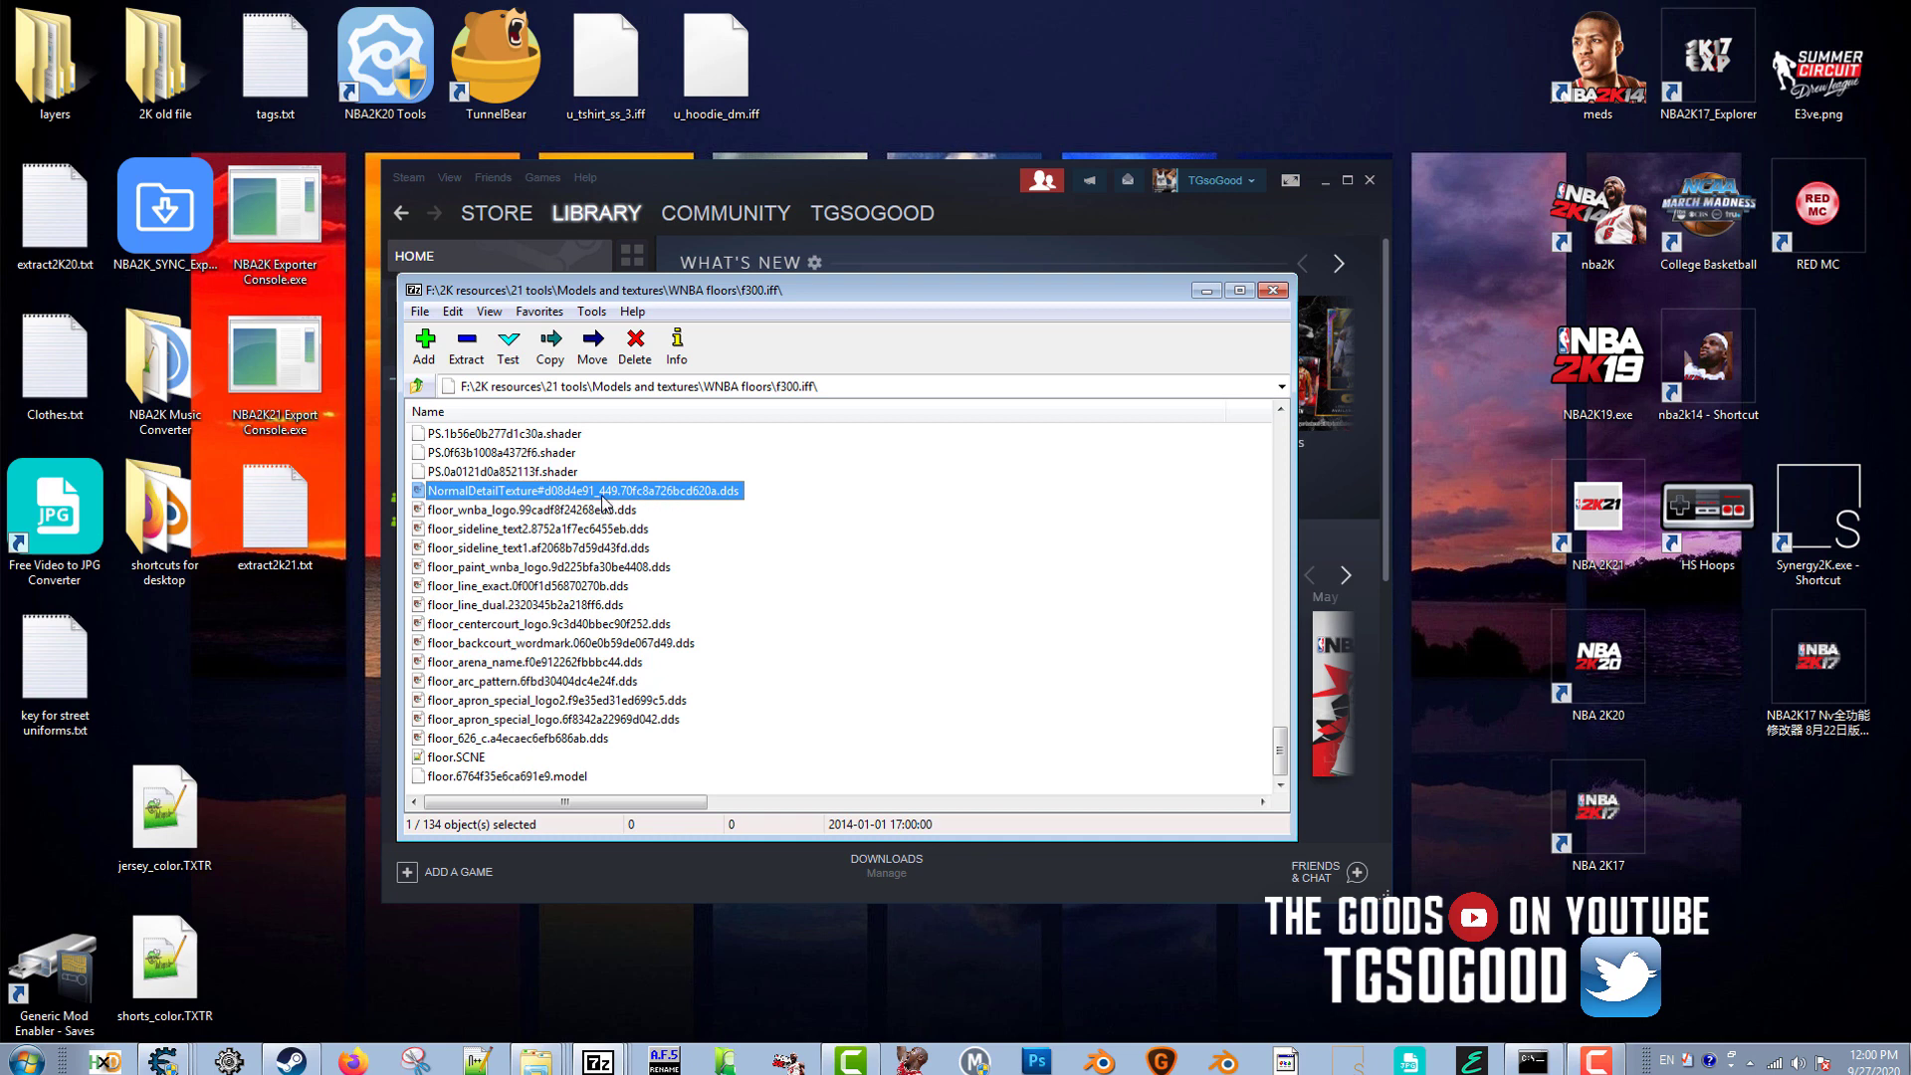
# Preview the floor_wnba_logo and floor_sideline_text1 textures in the WTV viewer, closing the viewer after each.
pyautogui.doubleClick(605, 510)
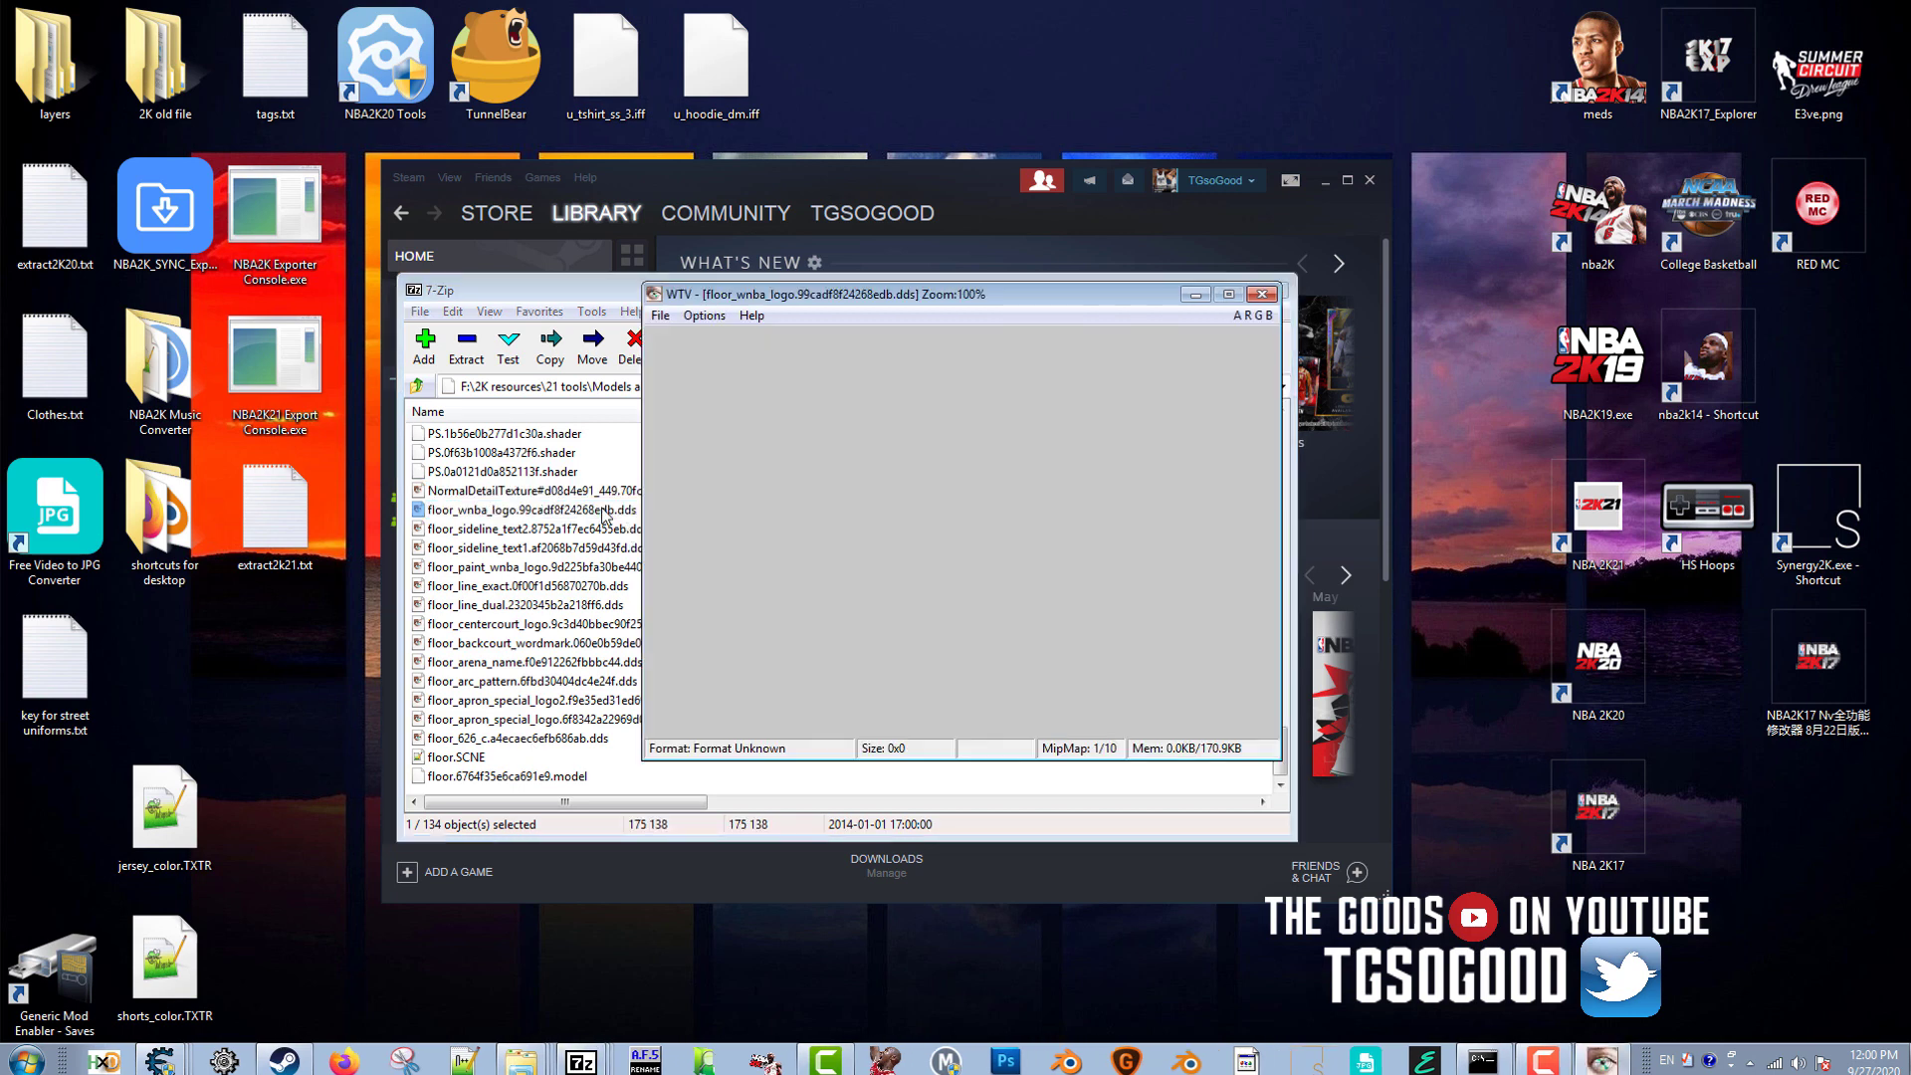
pyautogui.click(1262, 295)
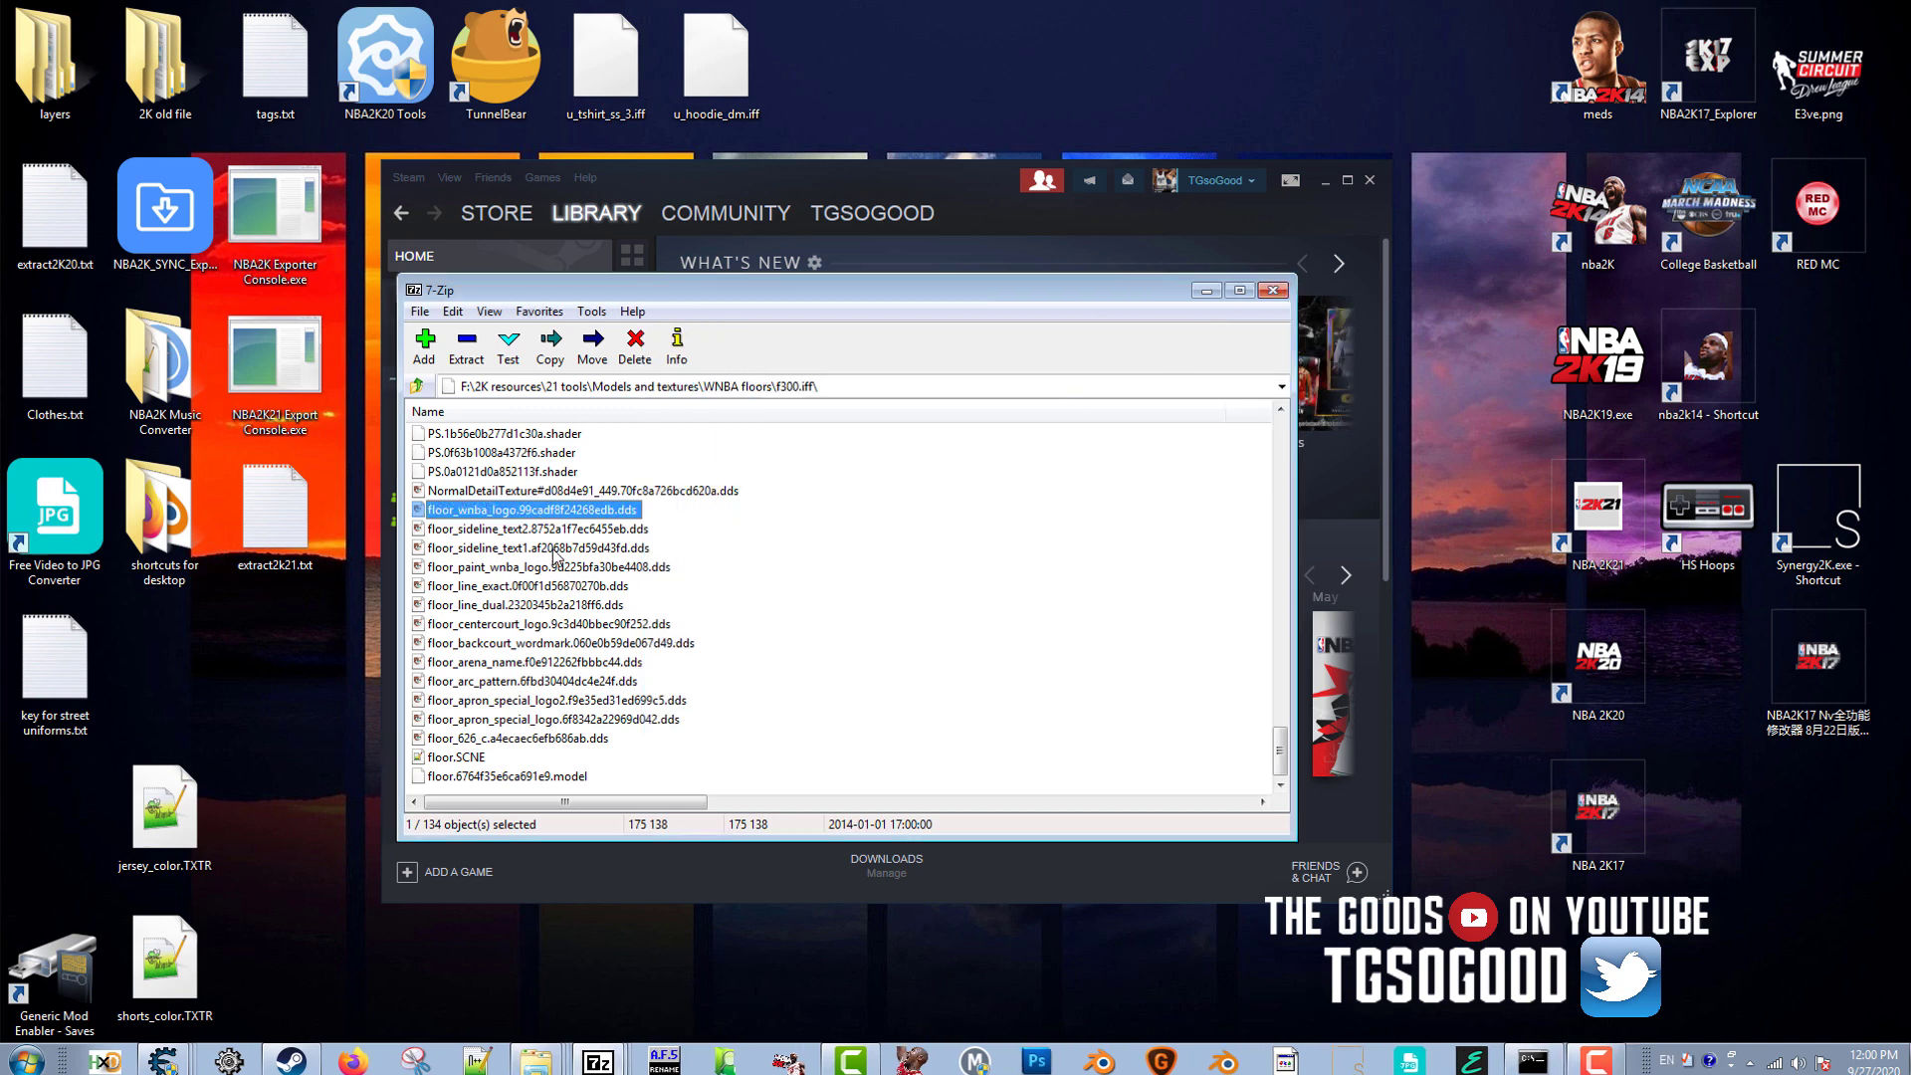
pyautogui.doubleClick(555, 550)
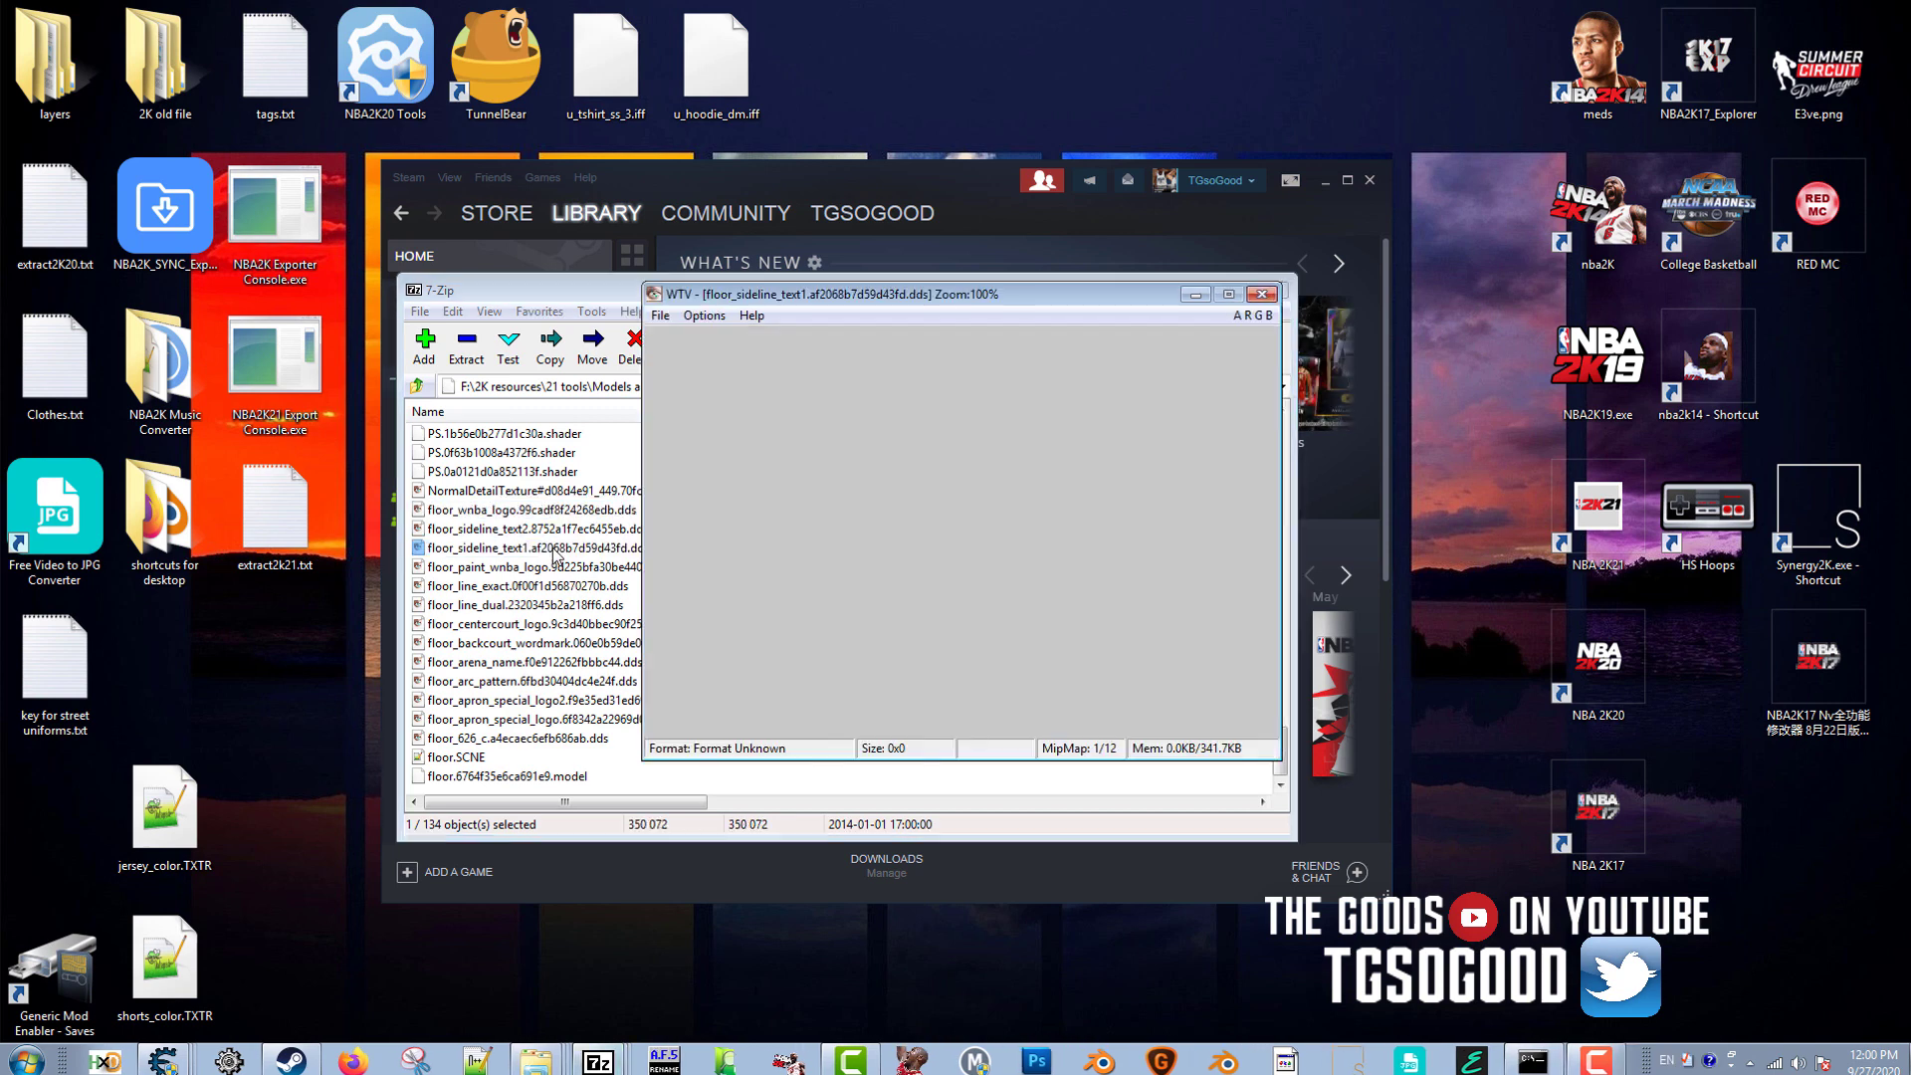
pyautogui.click(1262, 295)
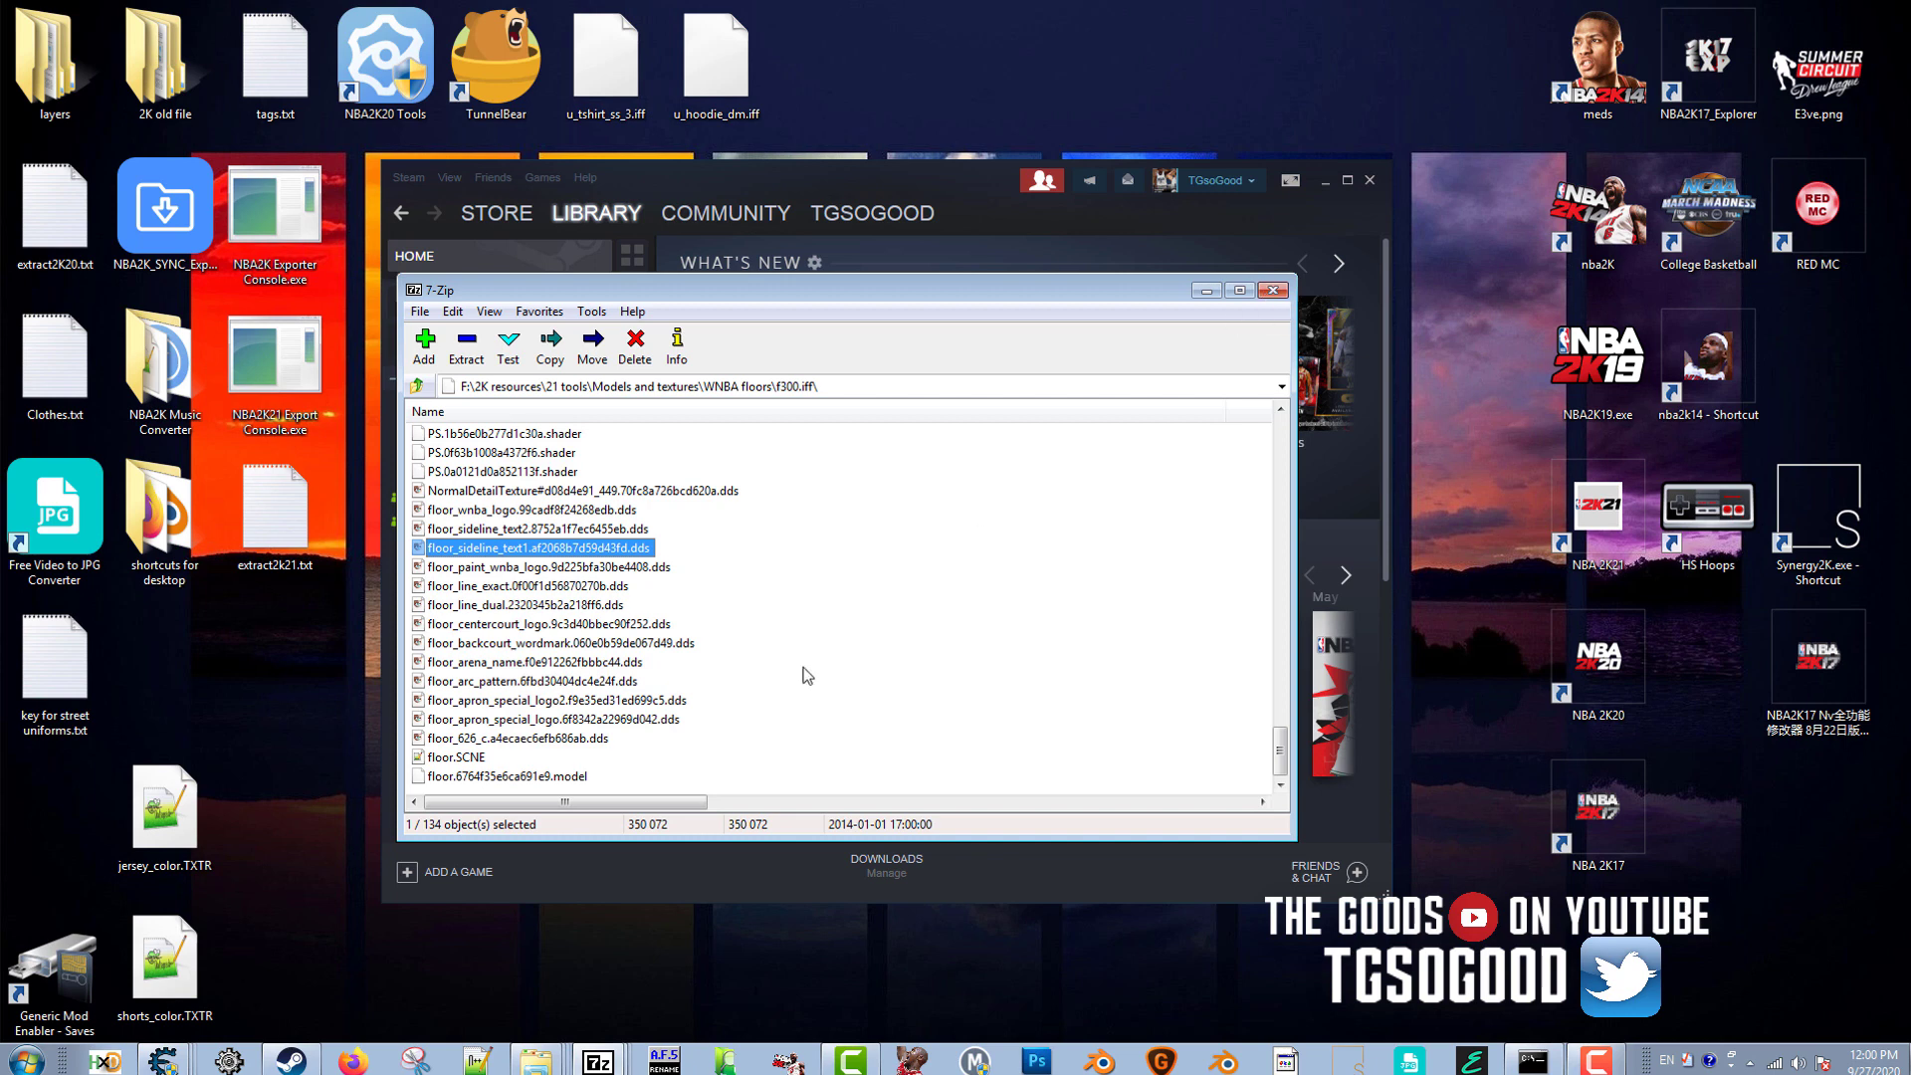
# Launch Adobe Photoshop CS6 and restore its window to a smaller size so the 7-Zip window stays accessible.
pyautogui.click(24, 1061)
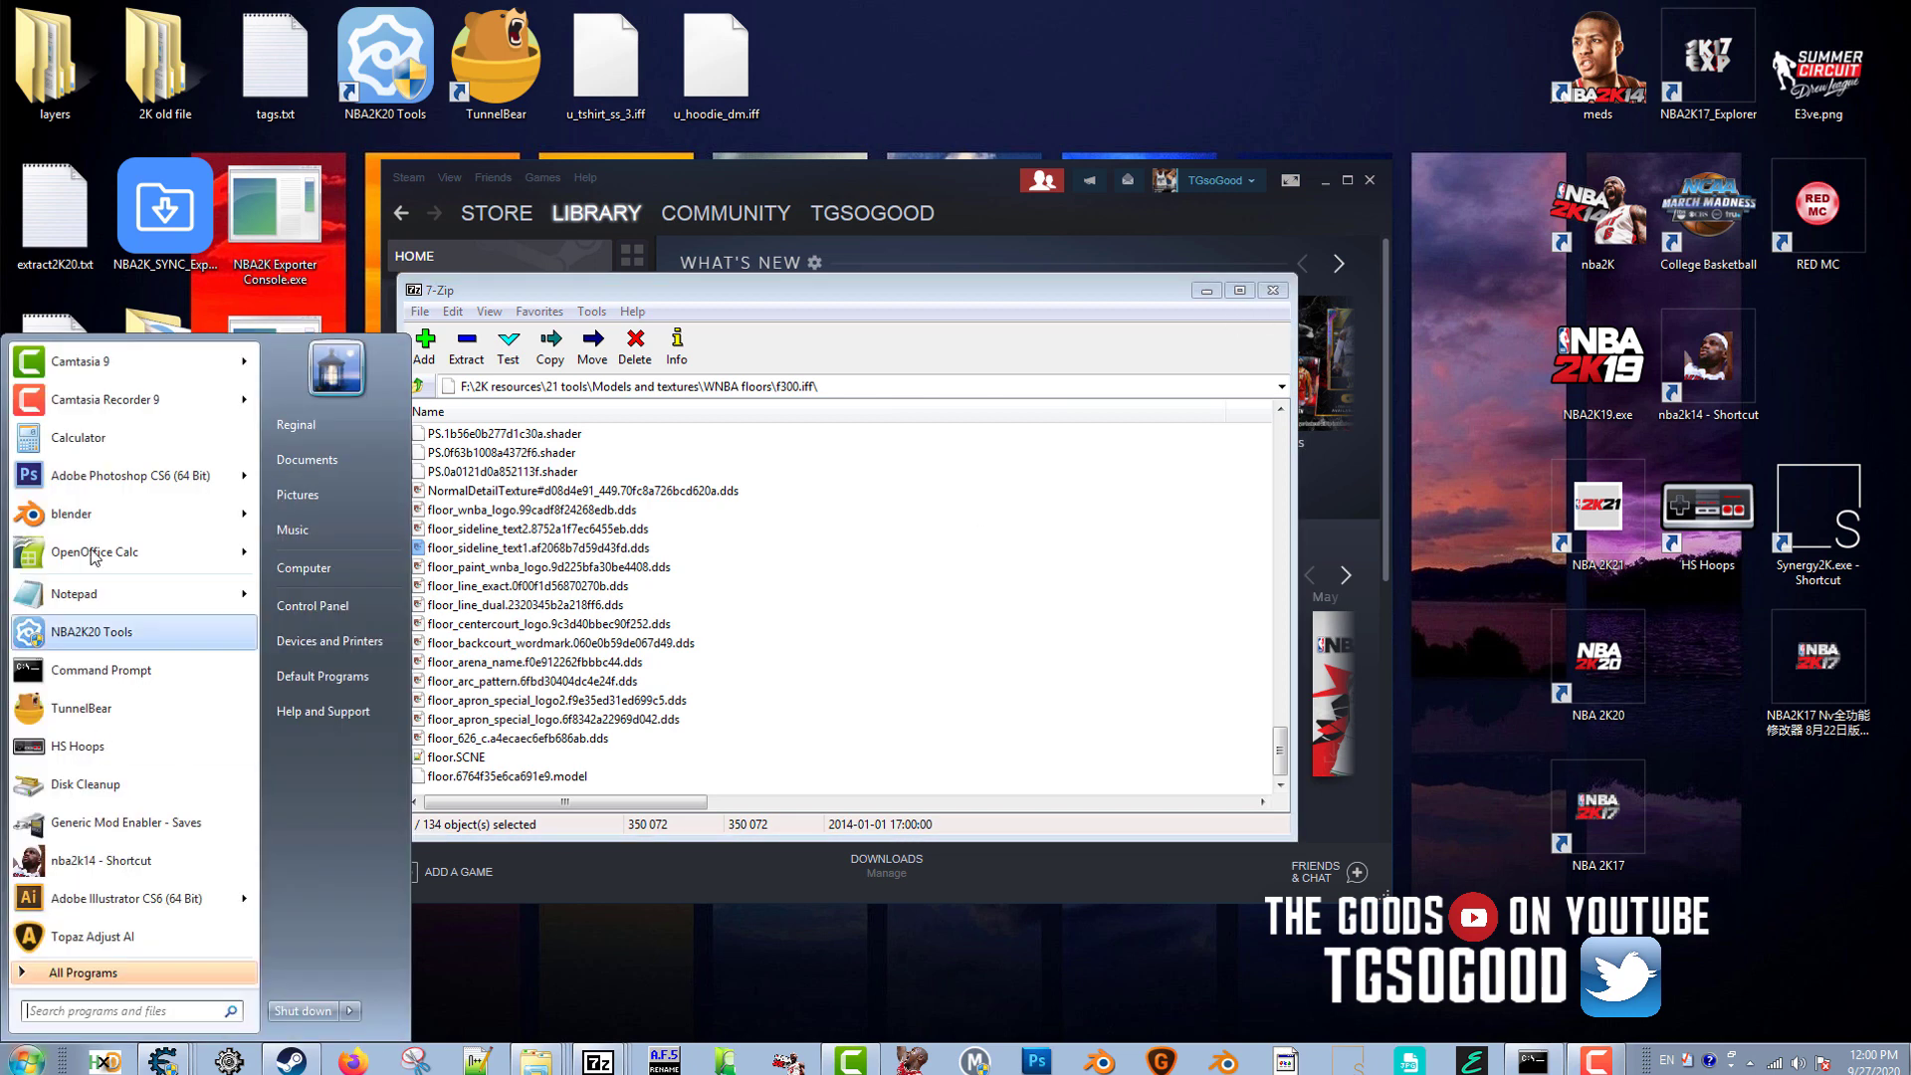
pyautogui.click(159, 485)
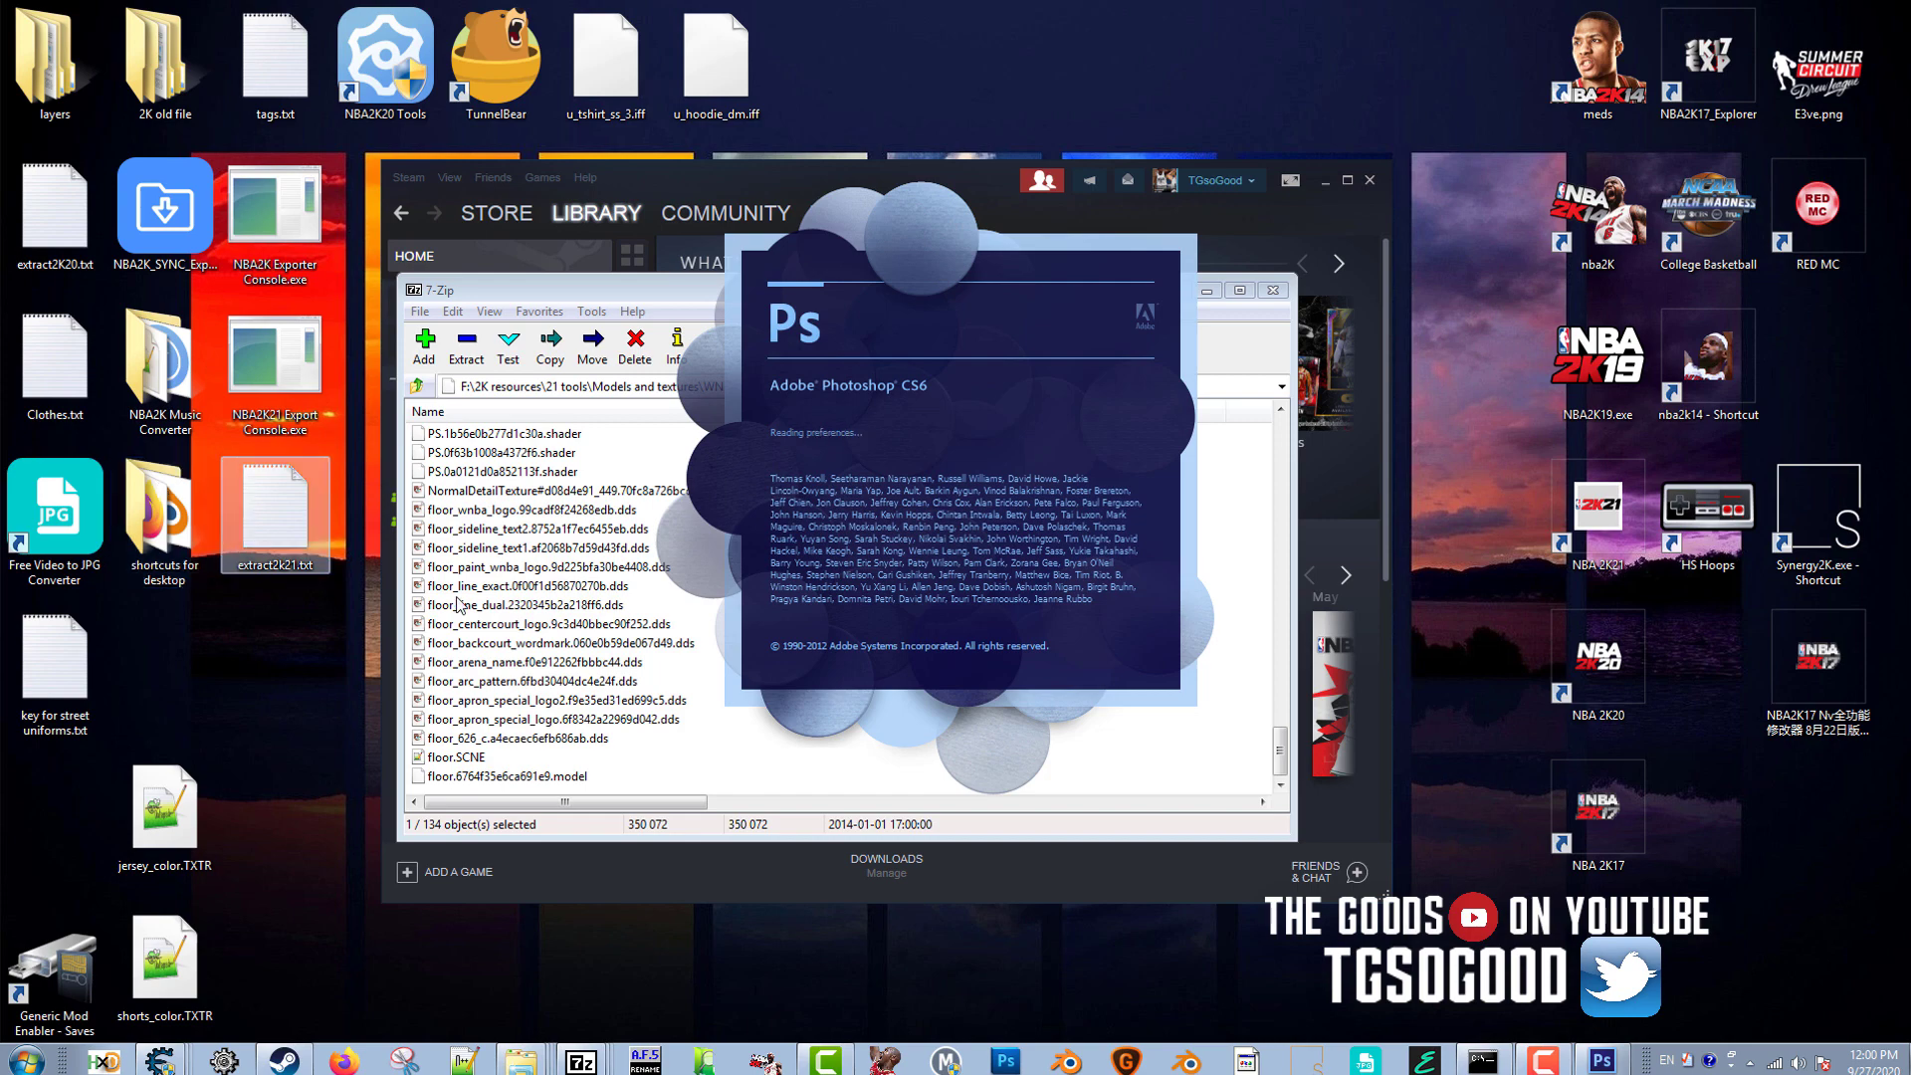
pyautogui.click(534, 740)
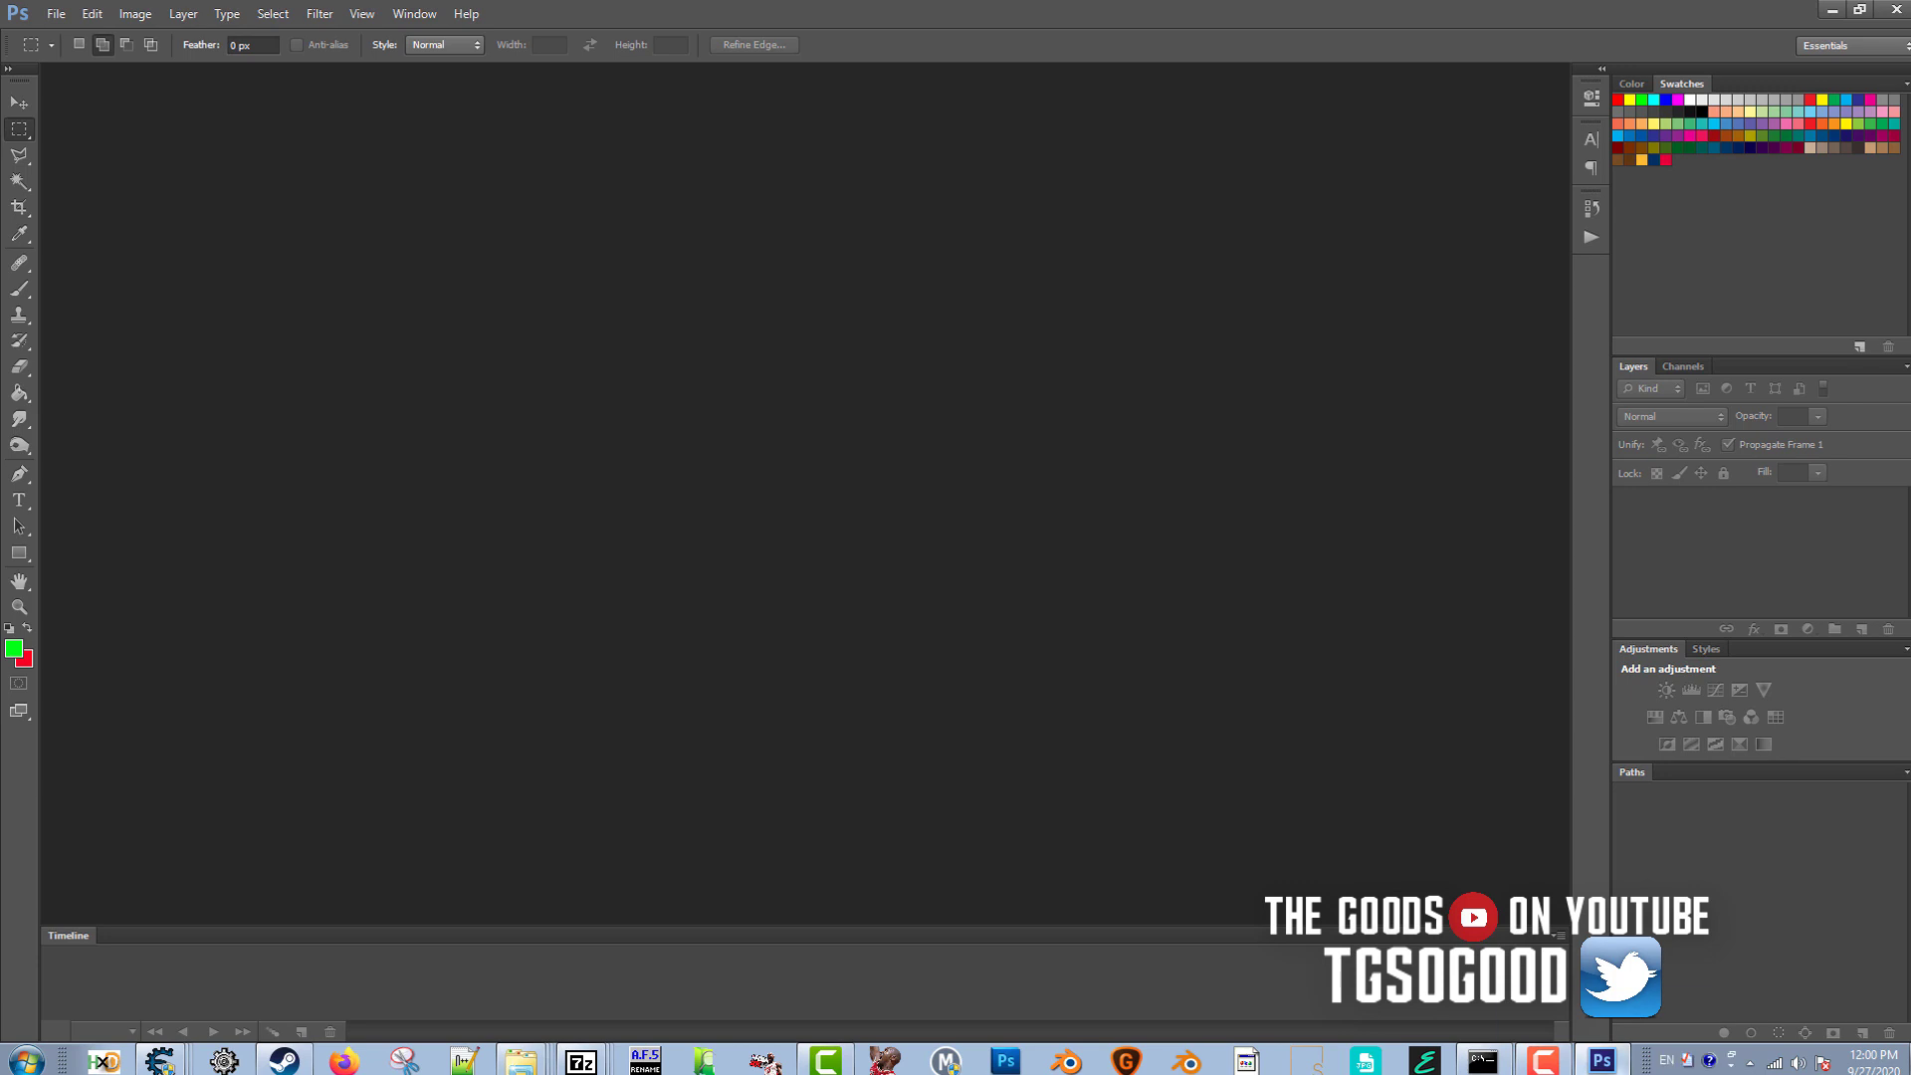
pyautogui.moveTo(1601, 1060)
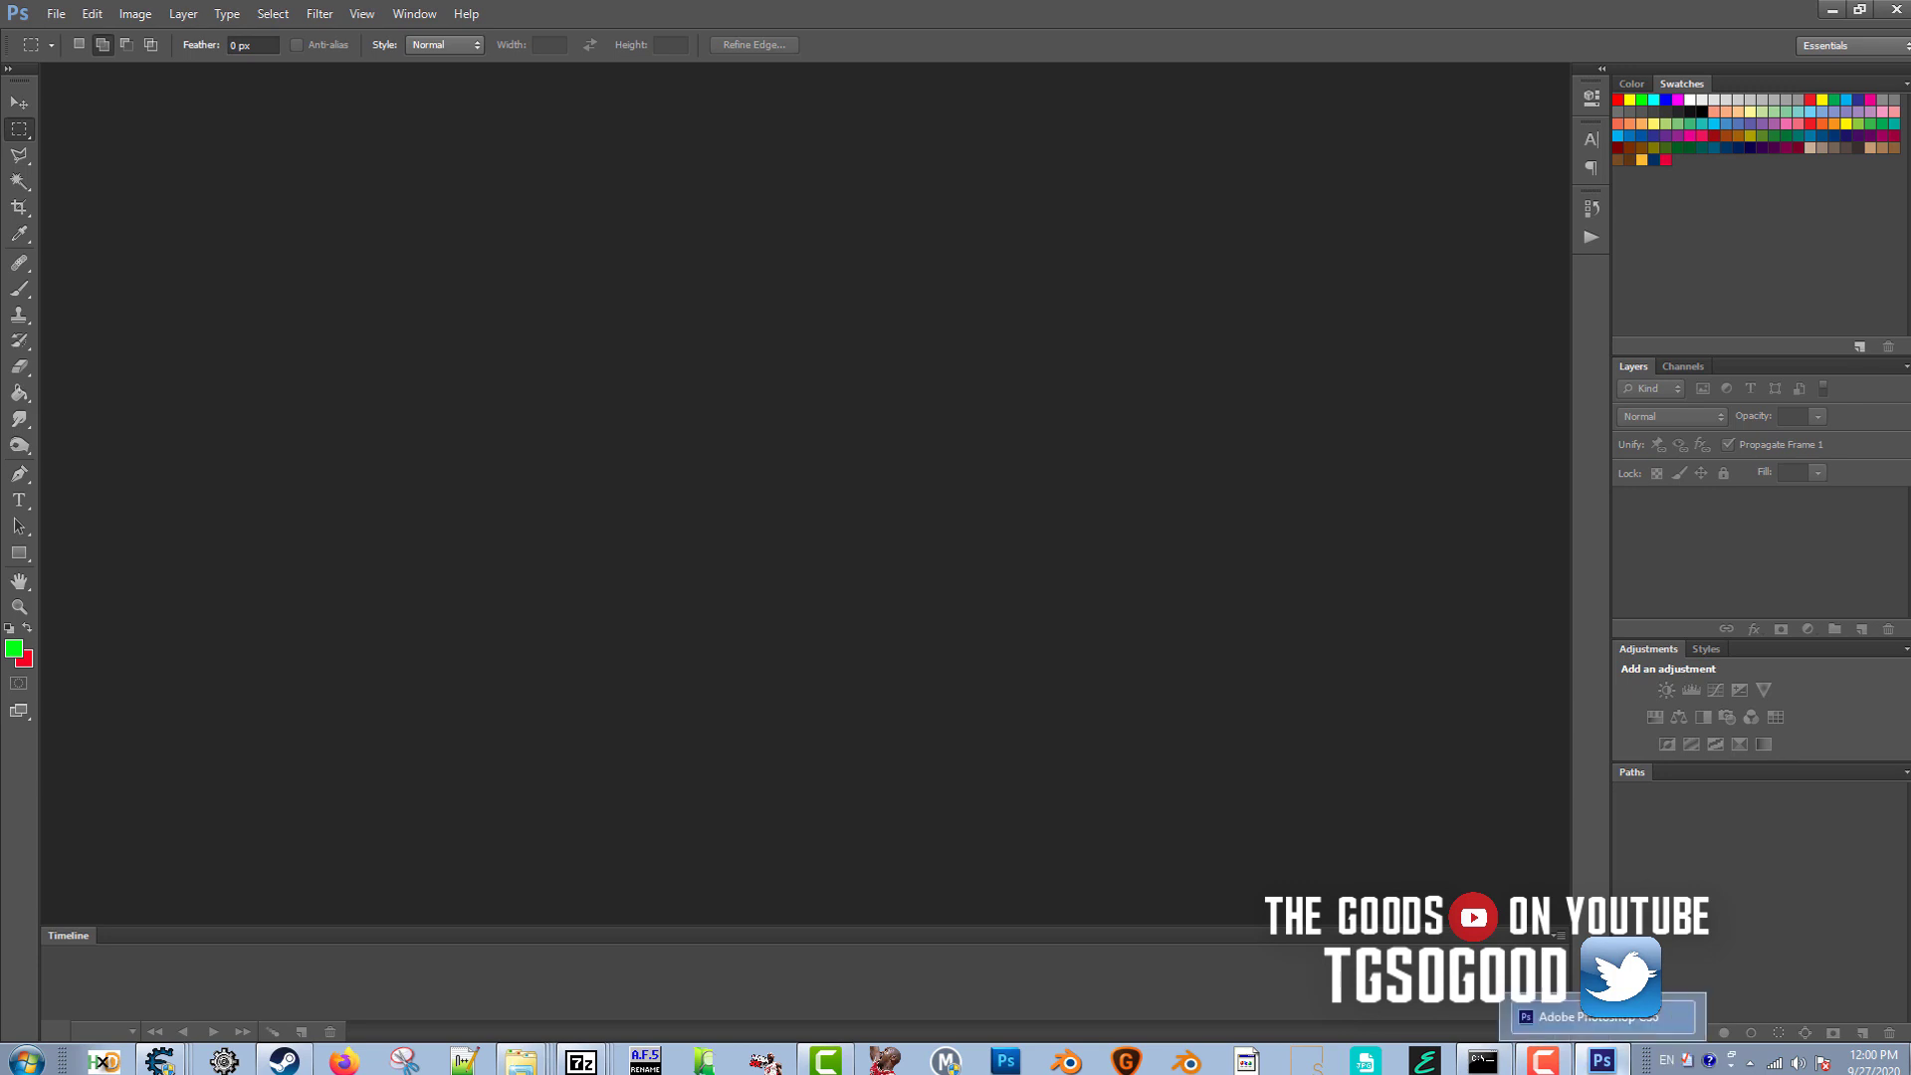
pyautogui.click(1859, 9)
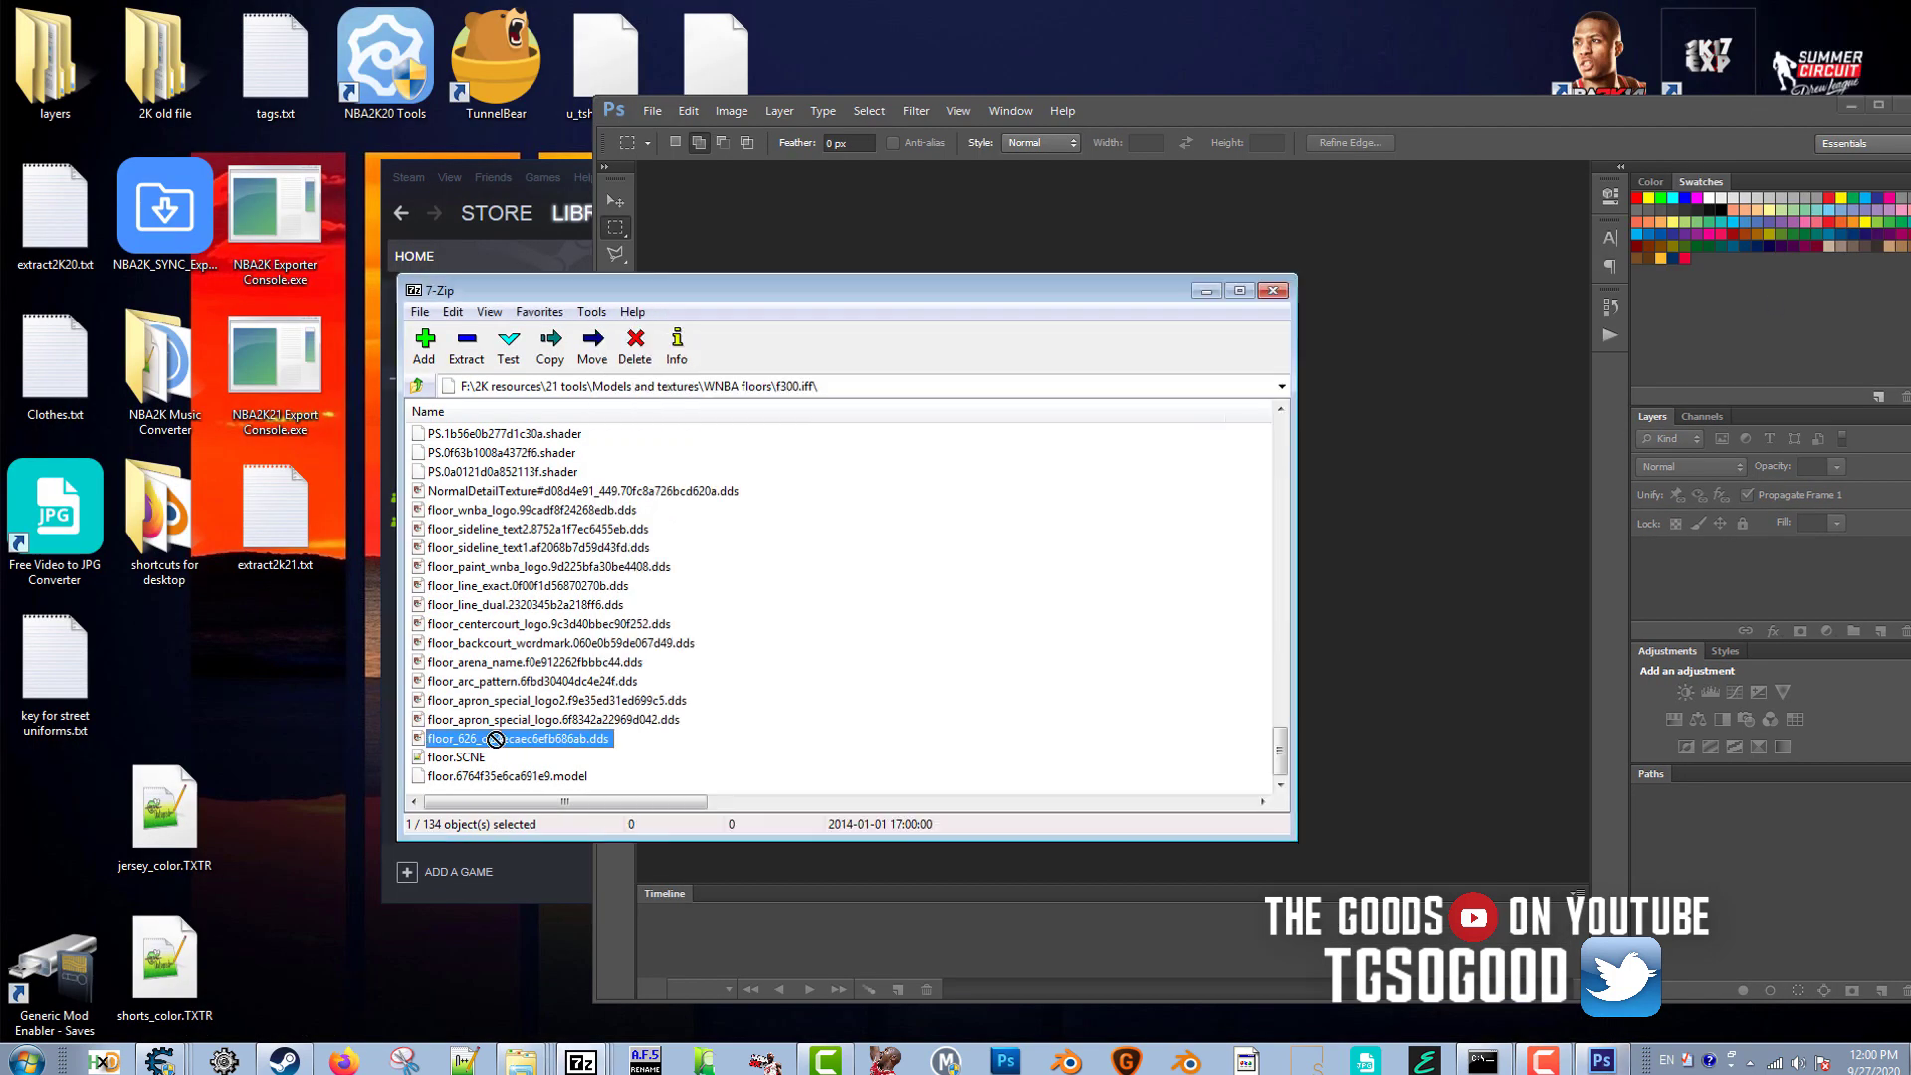
# Try to open the floor_626_c texture in Photoshop straight from the archive, moving the 7-Zip window aside.
pyautogui.moveTo(494, 741); pyautogui.dragTo(964, 587)
pyautogui.moveTo(1099, 291); pyautogui.dragTo(700, 264)
pyautogui.moveTo(174, 715); pyautogui.dragTo(1069, 545)
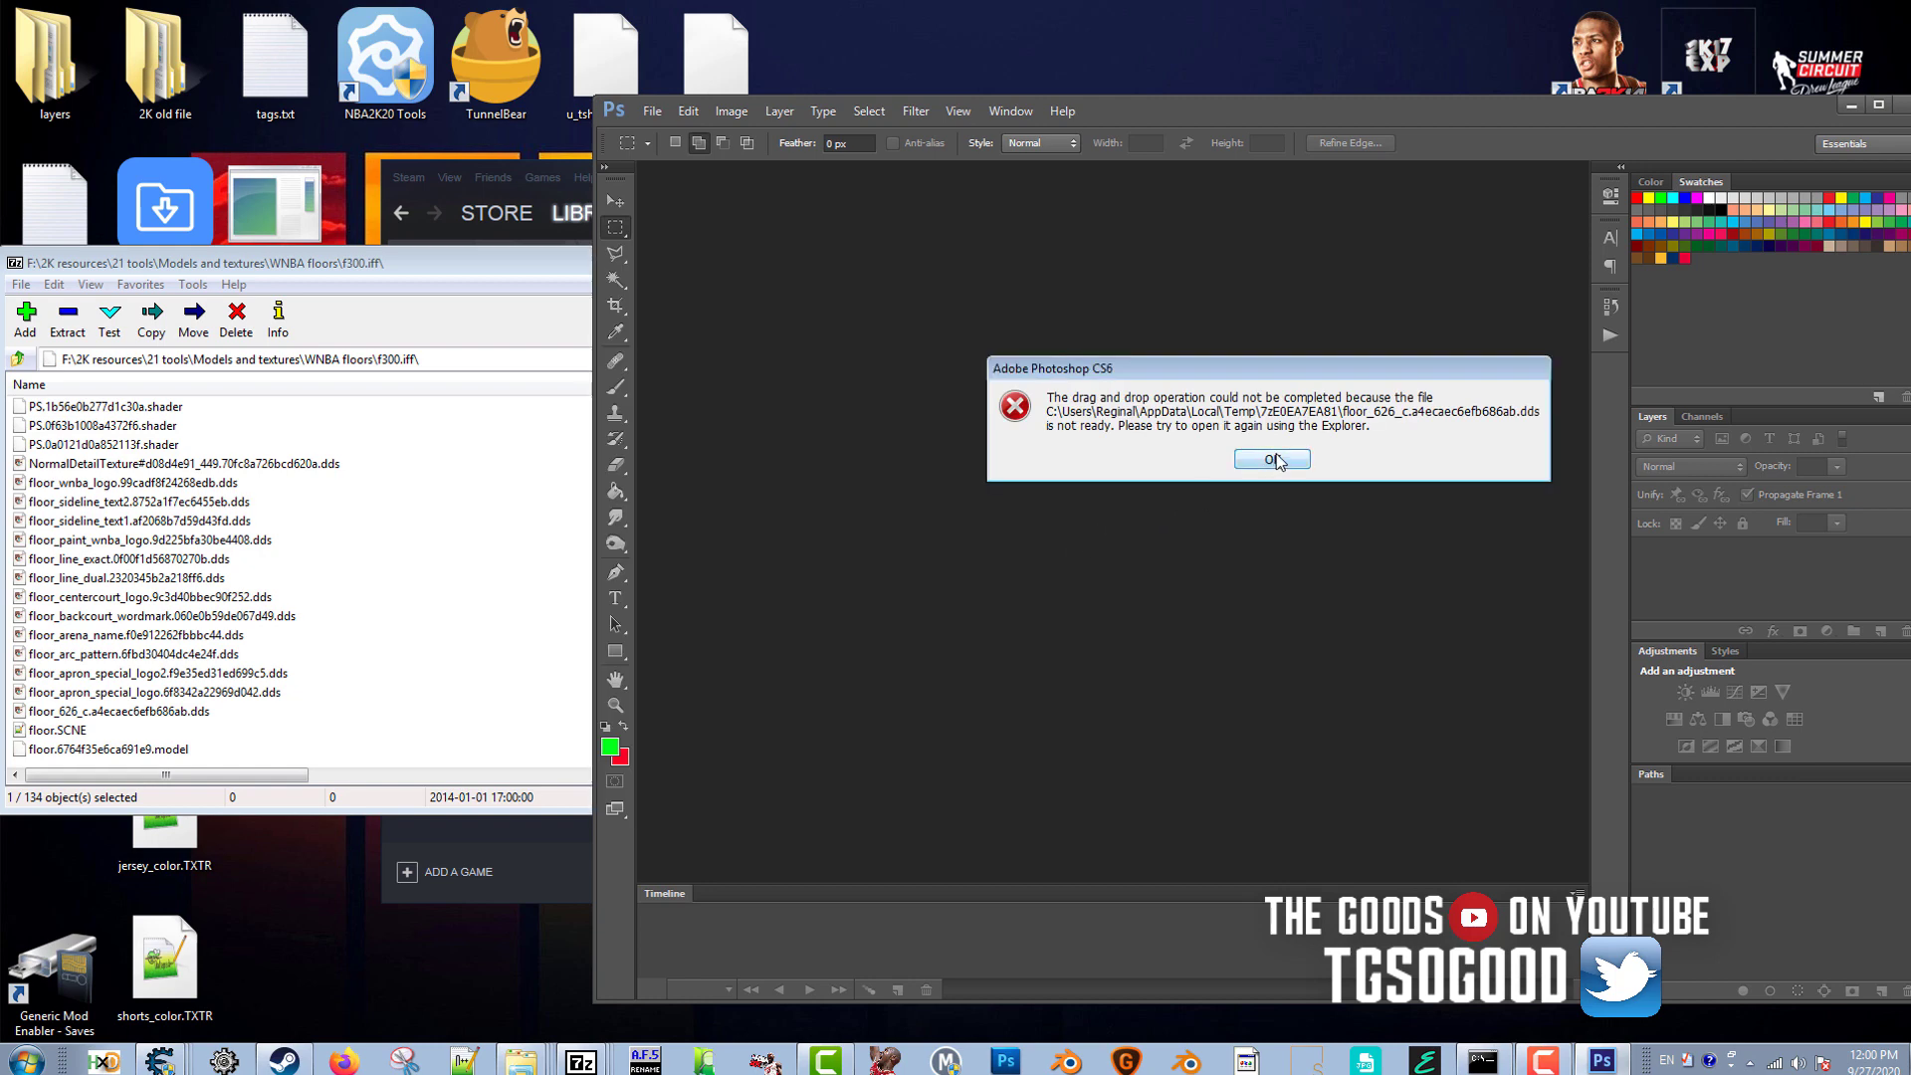
pyautogui.click(1277, 460)
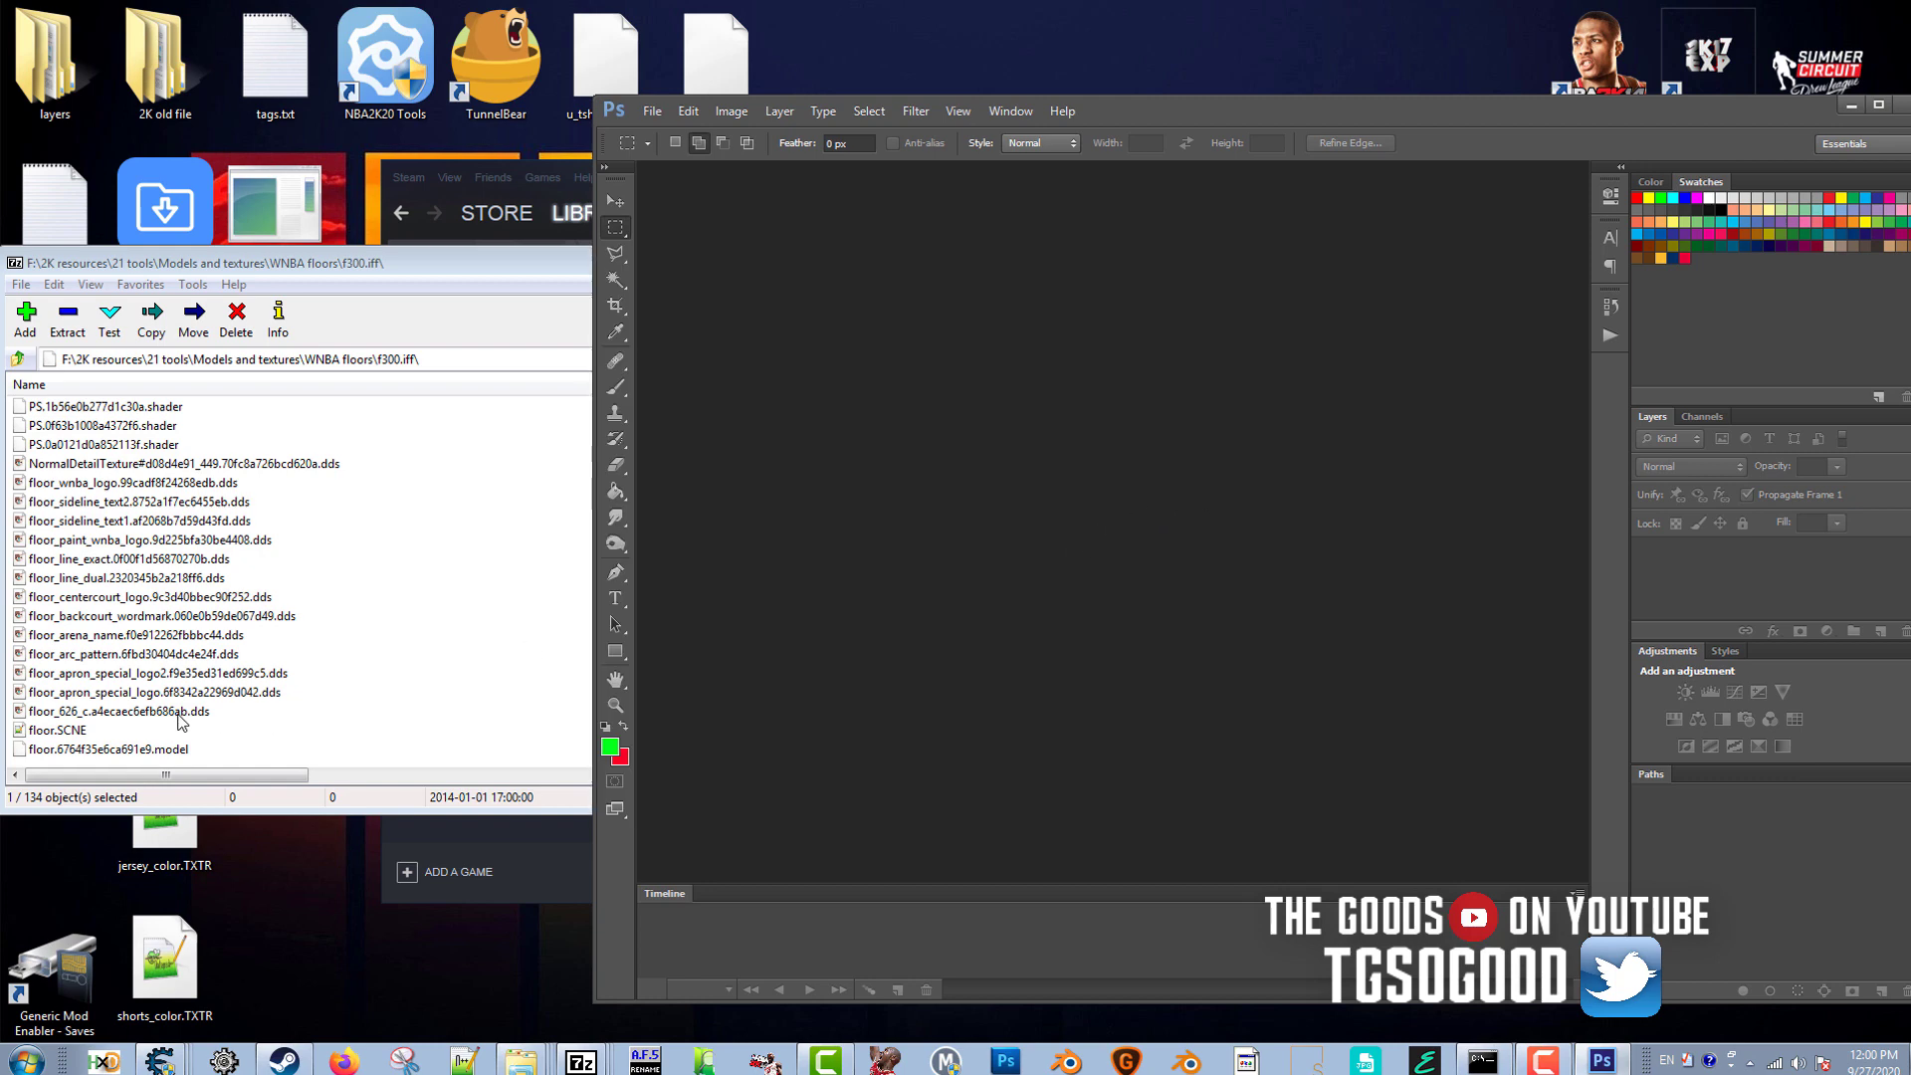
# Extract the floor_626_c texture to the desktop and try to open that copy in Photoshop and WTV.
pyautogui.moveTo(163, 721); pyautogui.dragTo(280, 884)
pyautogui.moveTo(395, 988); pyautogui.dragTo(1143, 597)
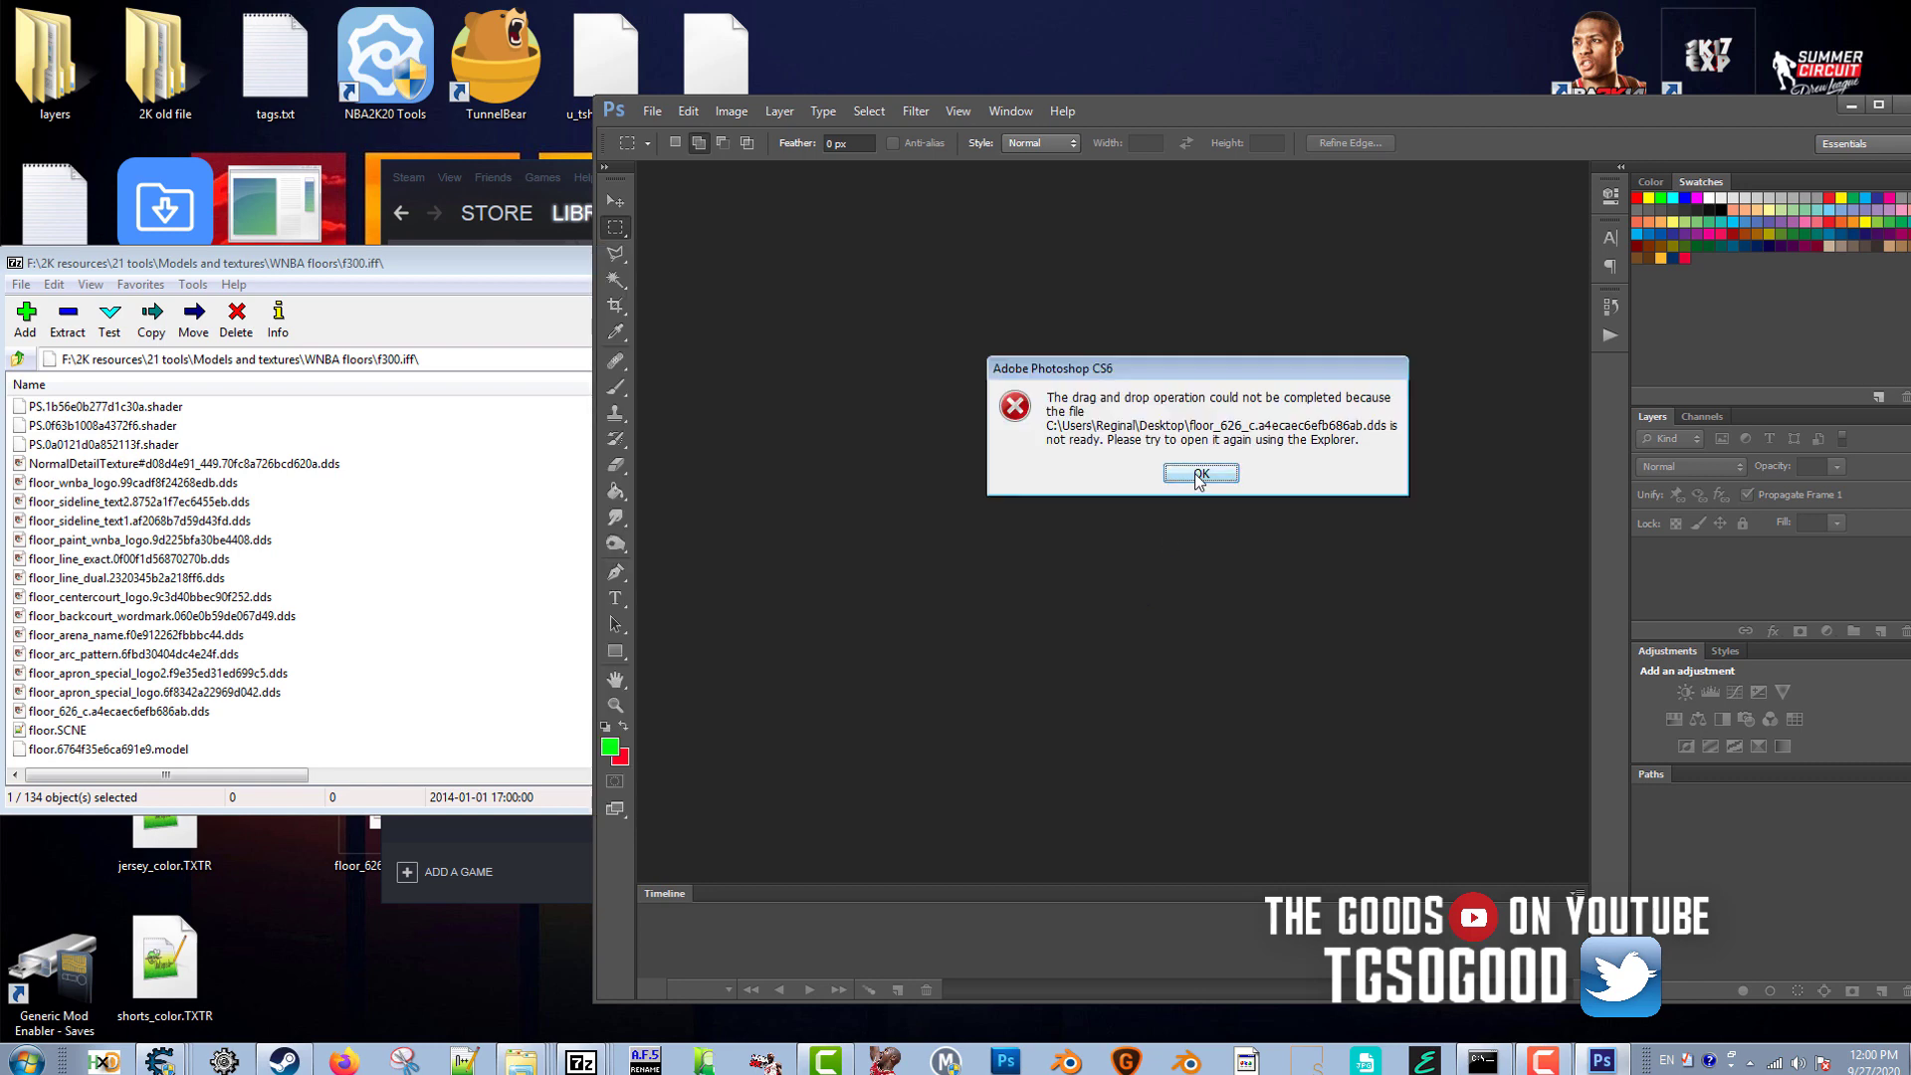
pyautogui.click(1200, 475)
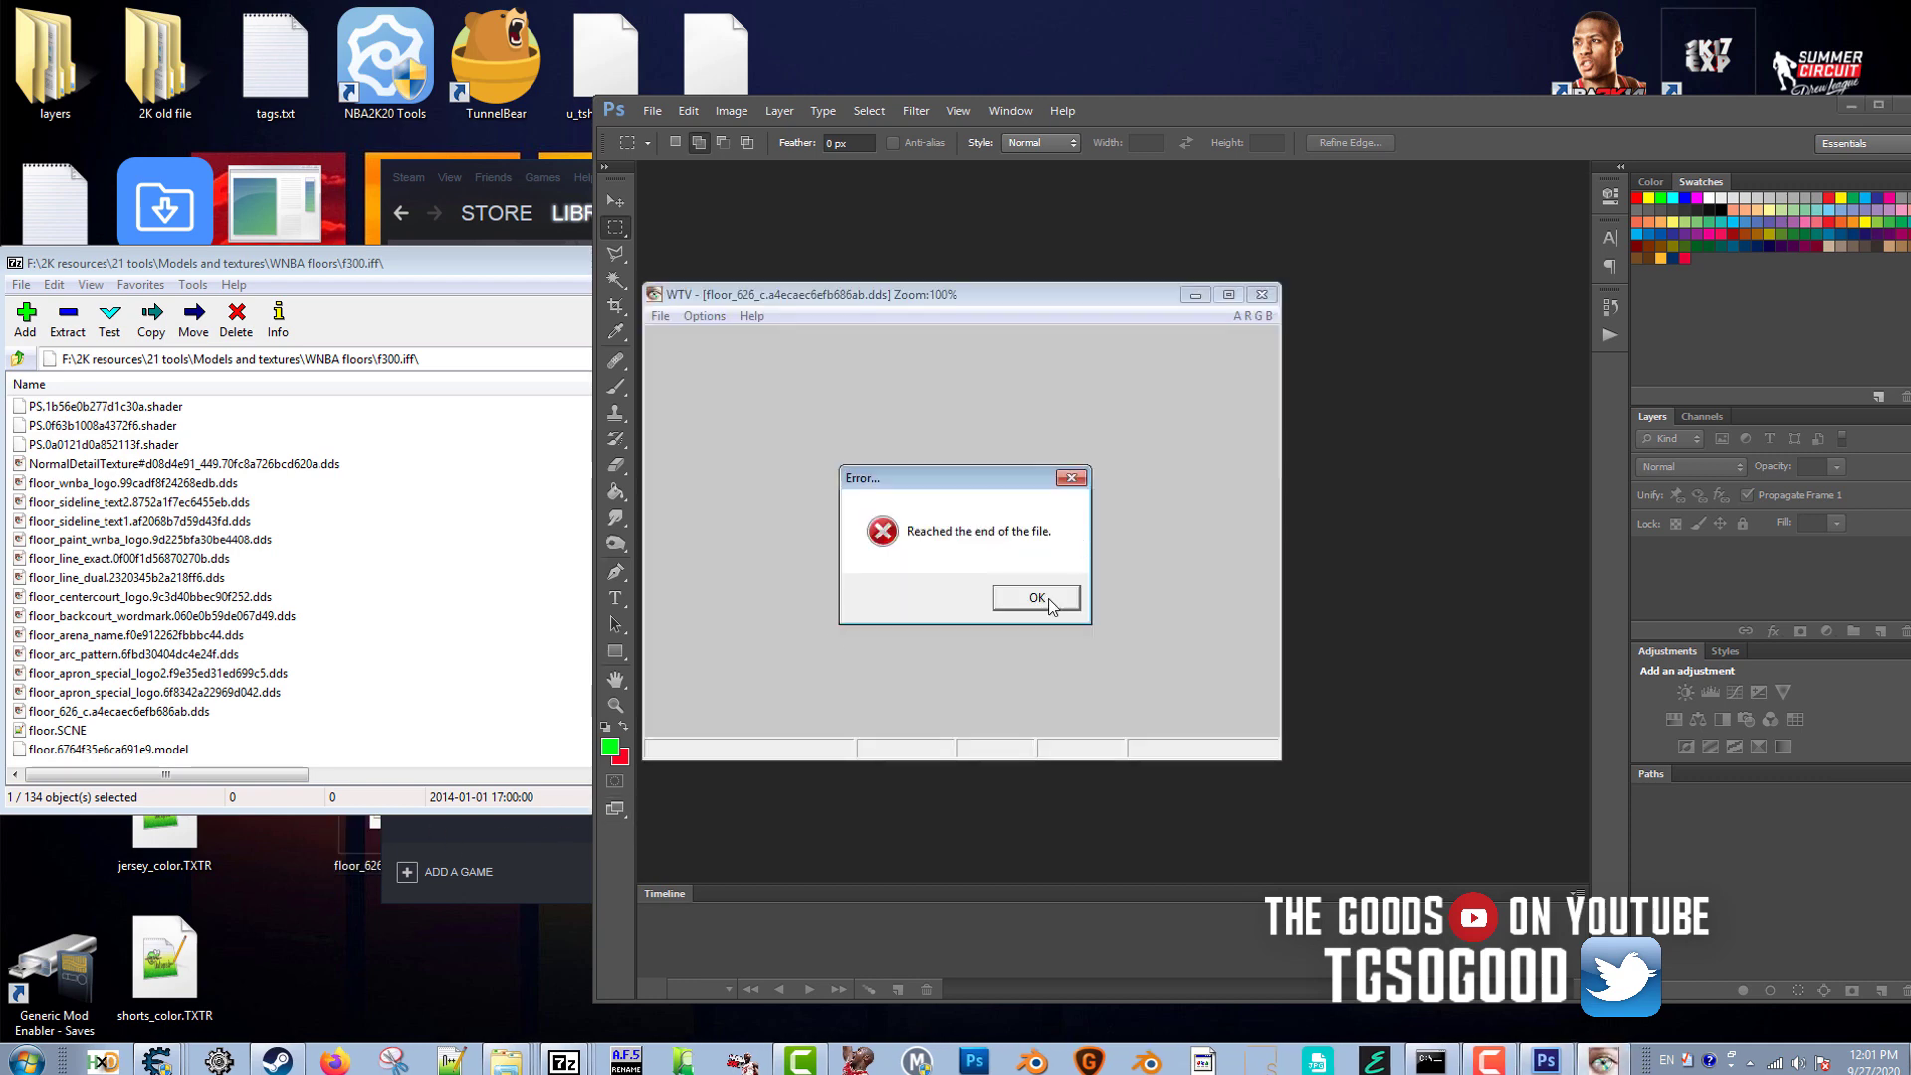
pyautogui.click(1037, 597)
# Close the WTV viewer and delete the extracted floor_626_c file from the desktop.
pyautogui.moveTo(365, 837); pyautogui.dragTo(284, 928)
pyautogui.press('Delete')
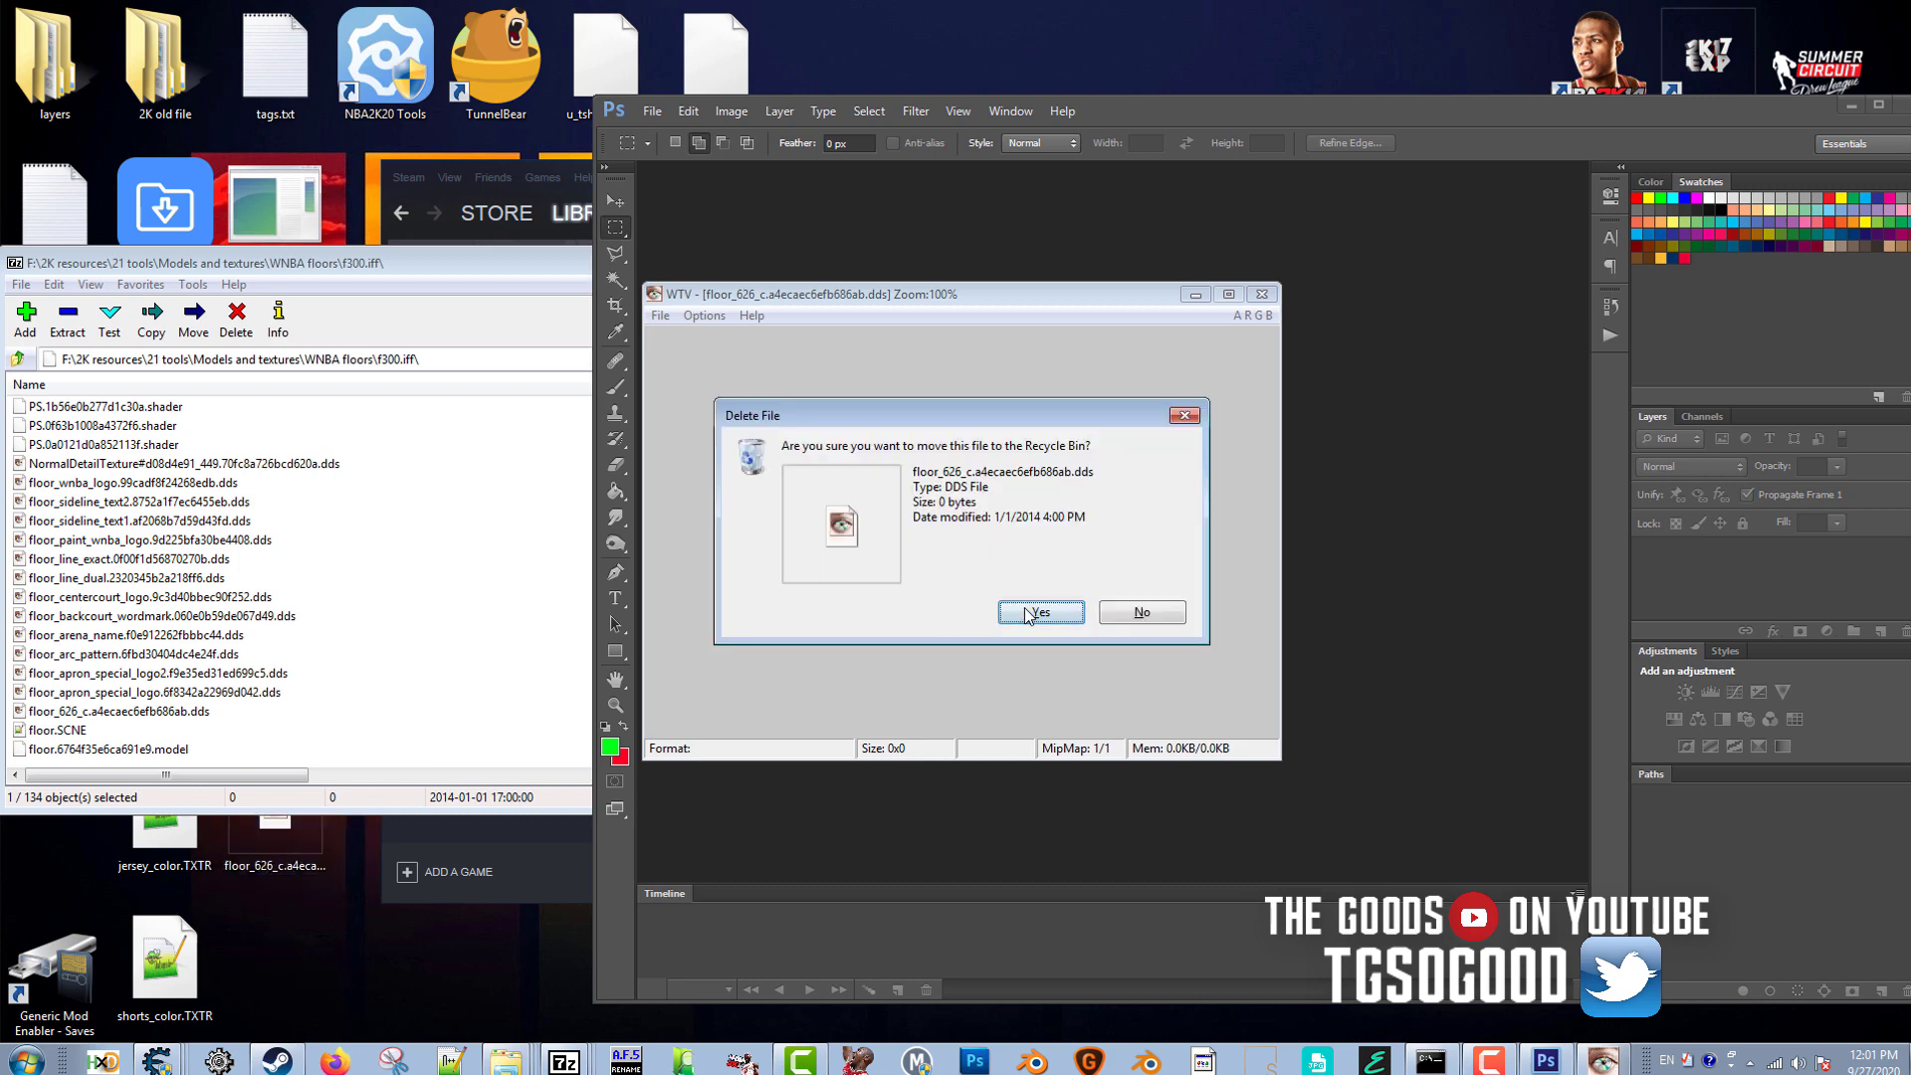
pyautogui.click(1037, 615)
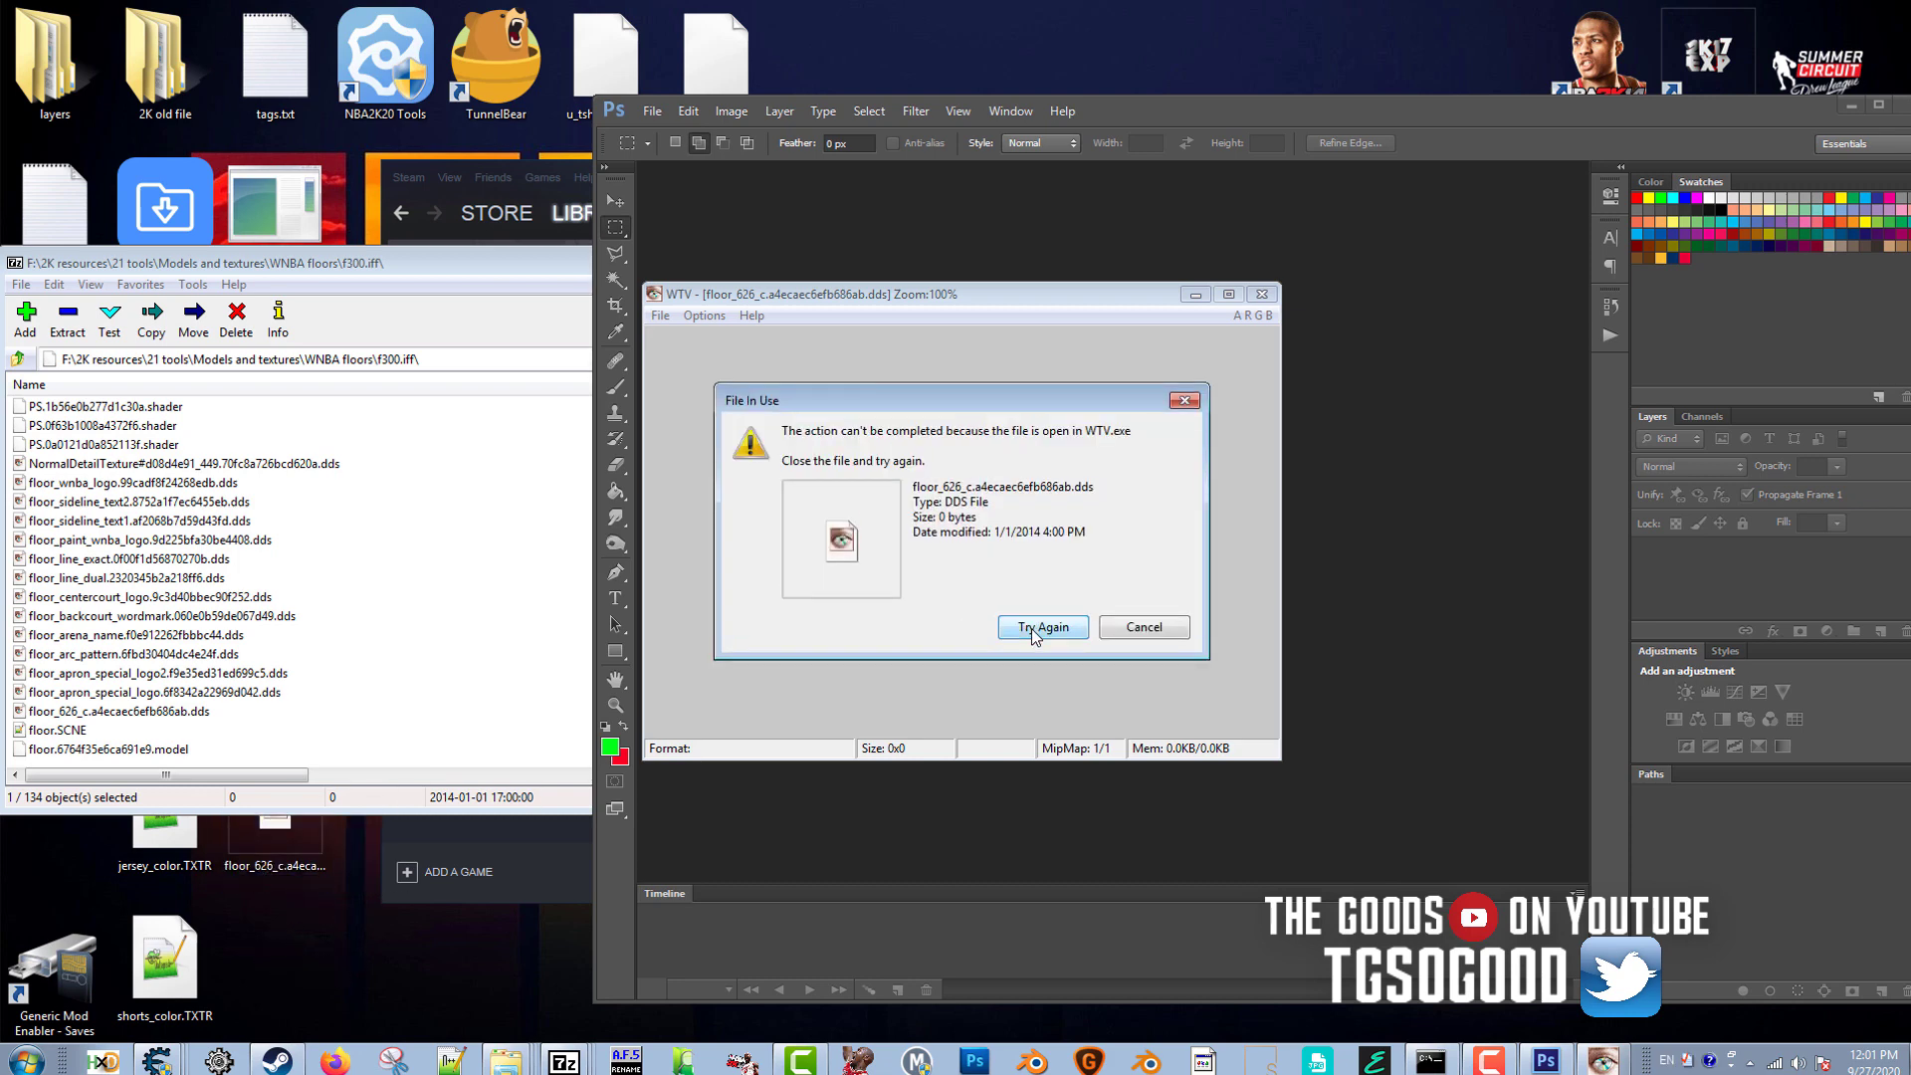
pyautogui.click(1132, 635)
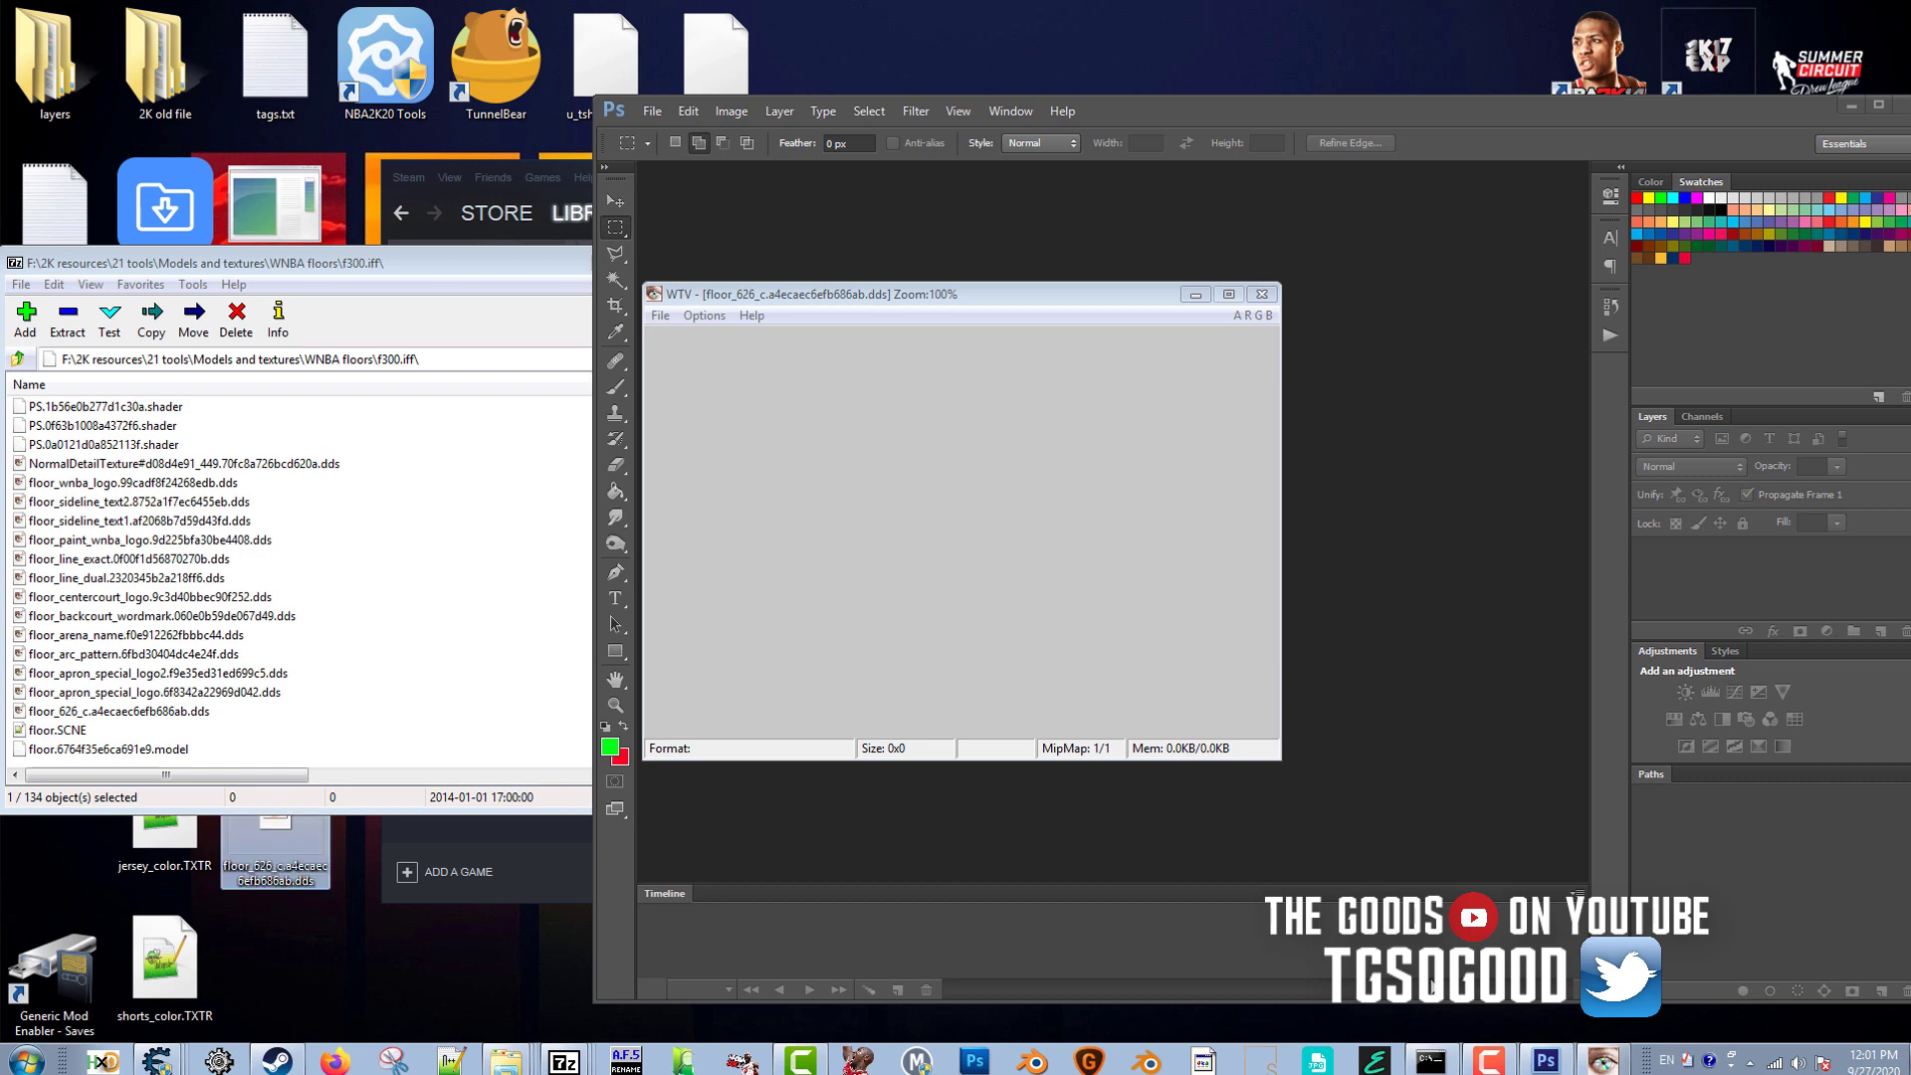
pyautogui.click(1262, 295)
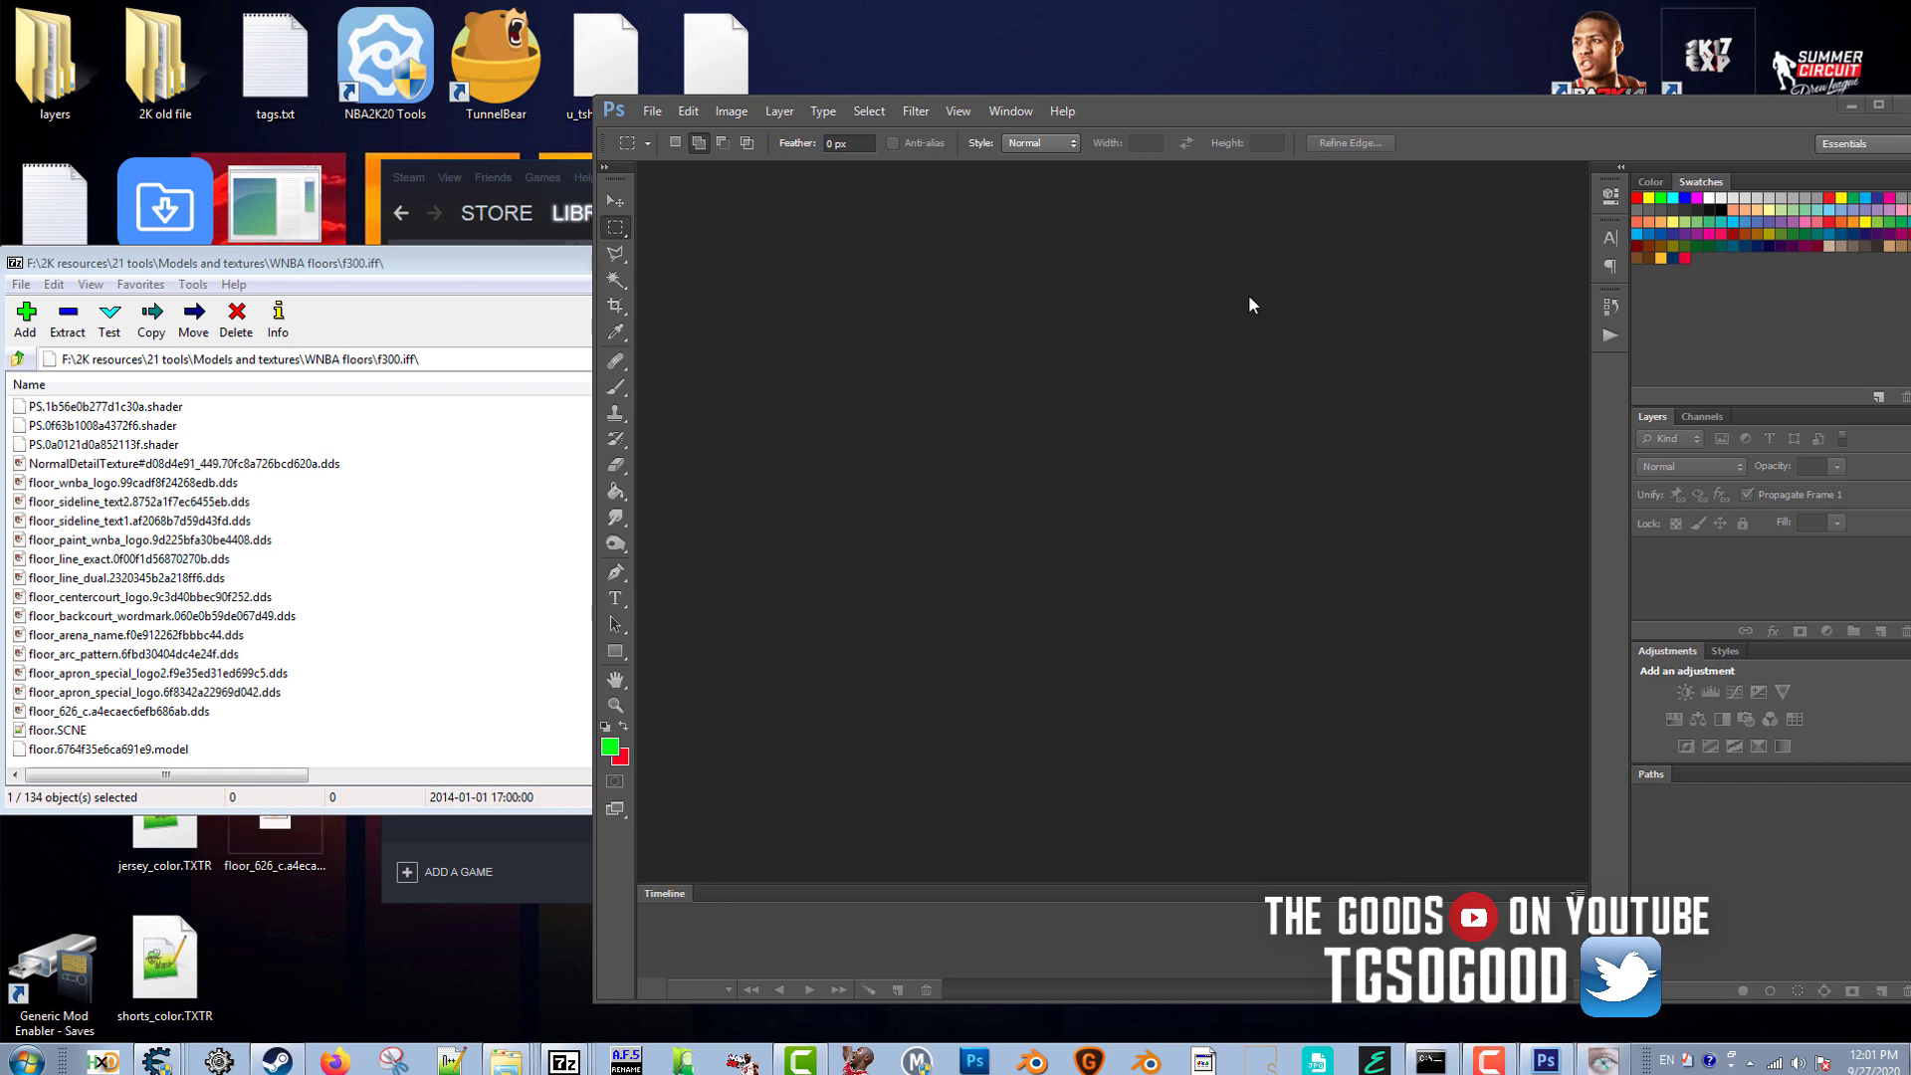
pyautogui.click(269, 858)
pyautogui.press('Delete')
pyautogui.press('Return')
# Extract floor_626_c to the desktop again, retry opening it in Photoshop, and delete the copy.
pyautogui.moveTo(120, 710); pyautogui.dragTo(326, 955)
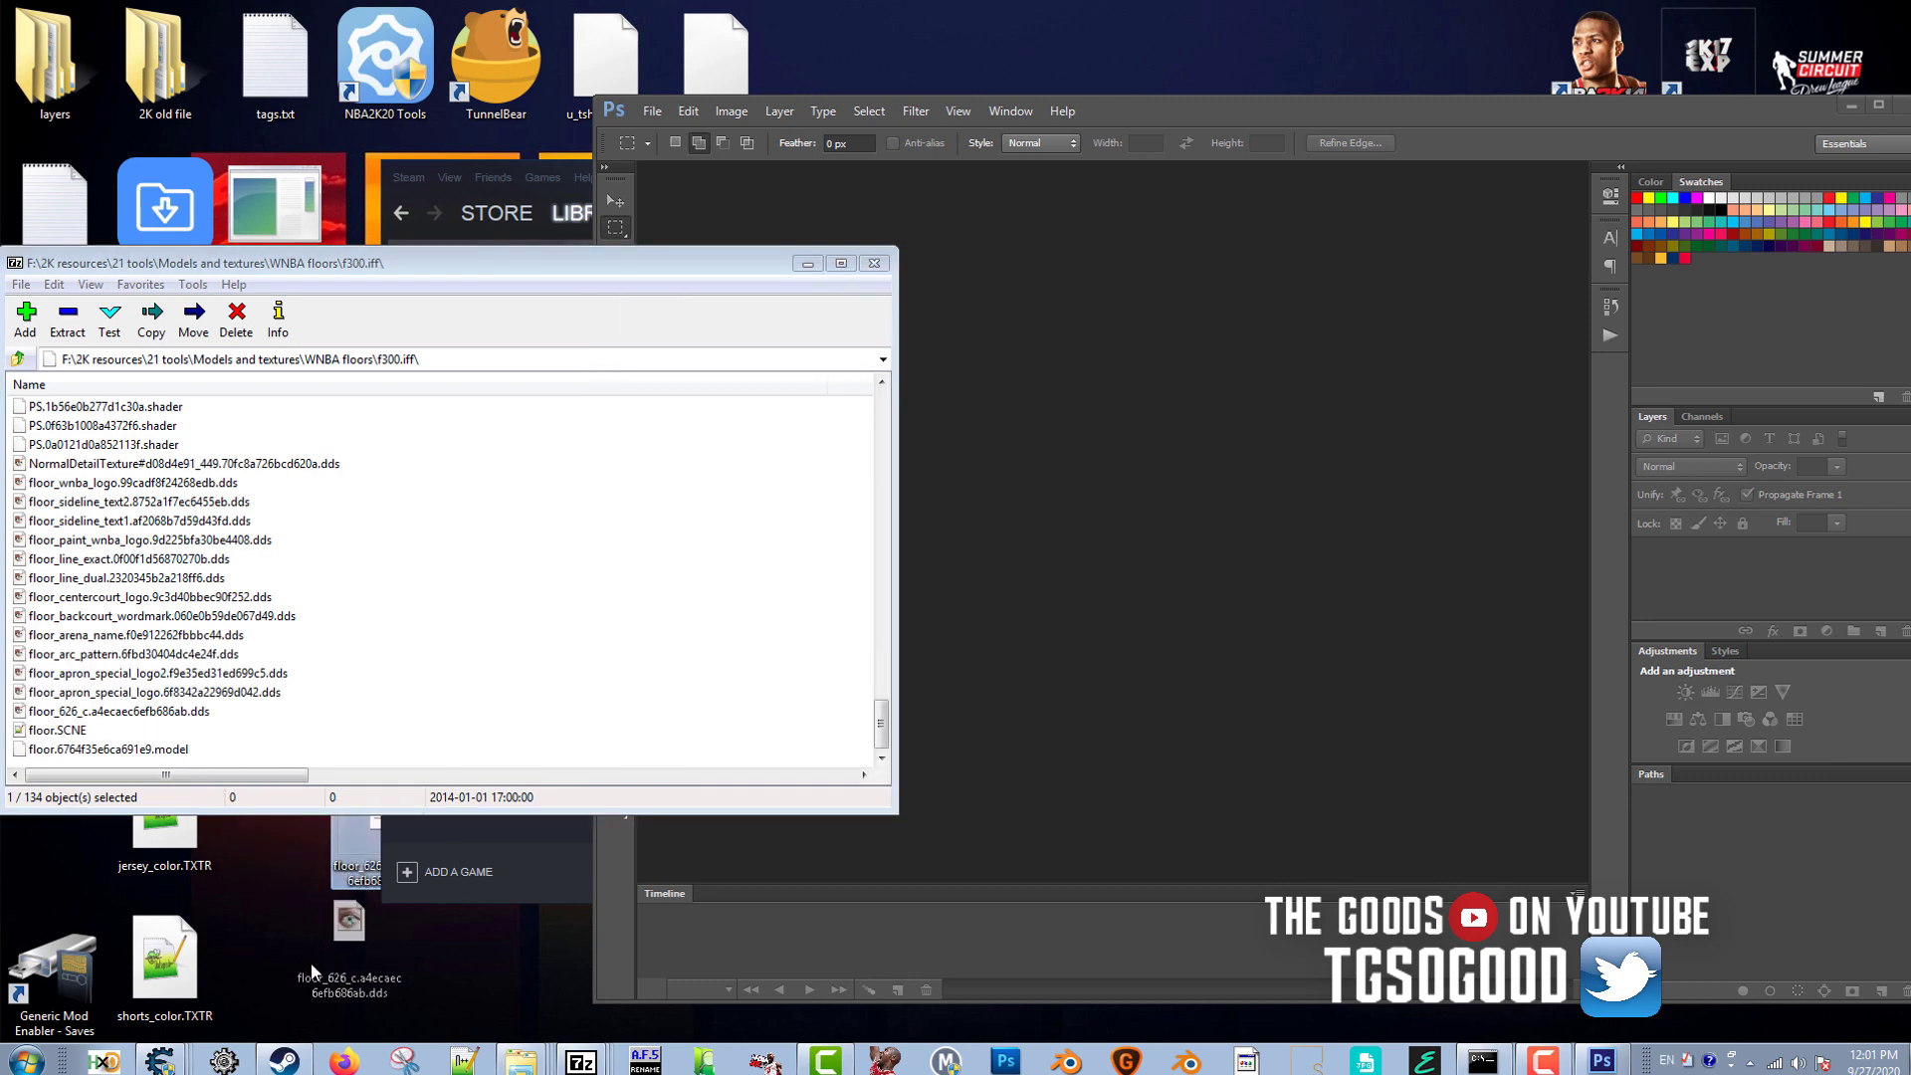
pyautogui.moveTo(356, 846); pyautogui.dragTo(1131, 598)
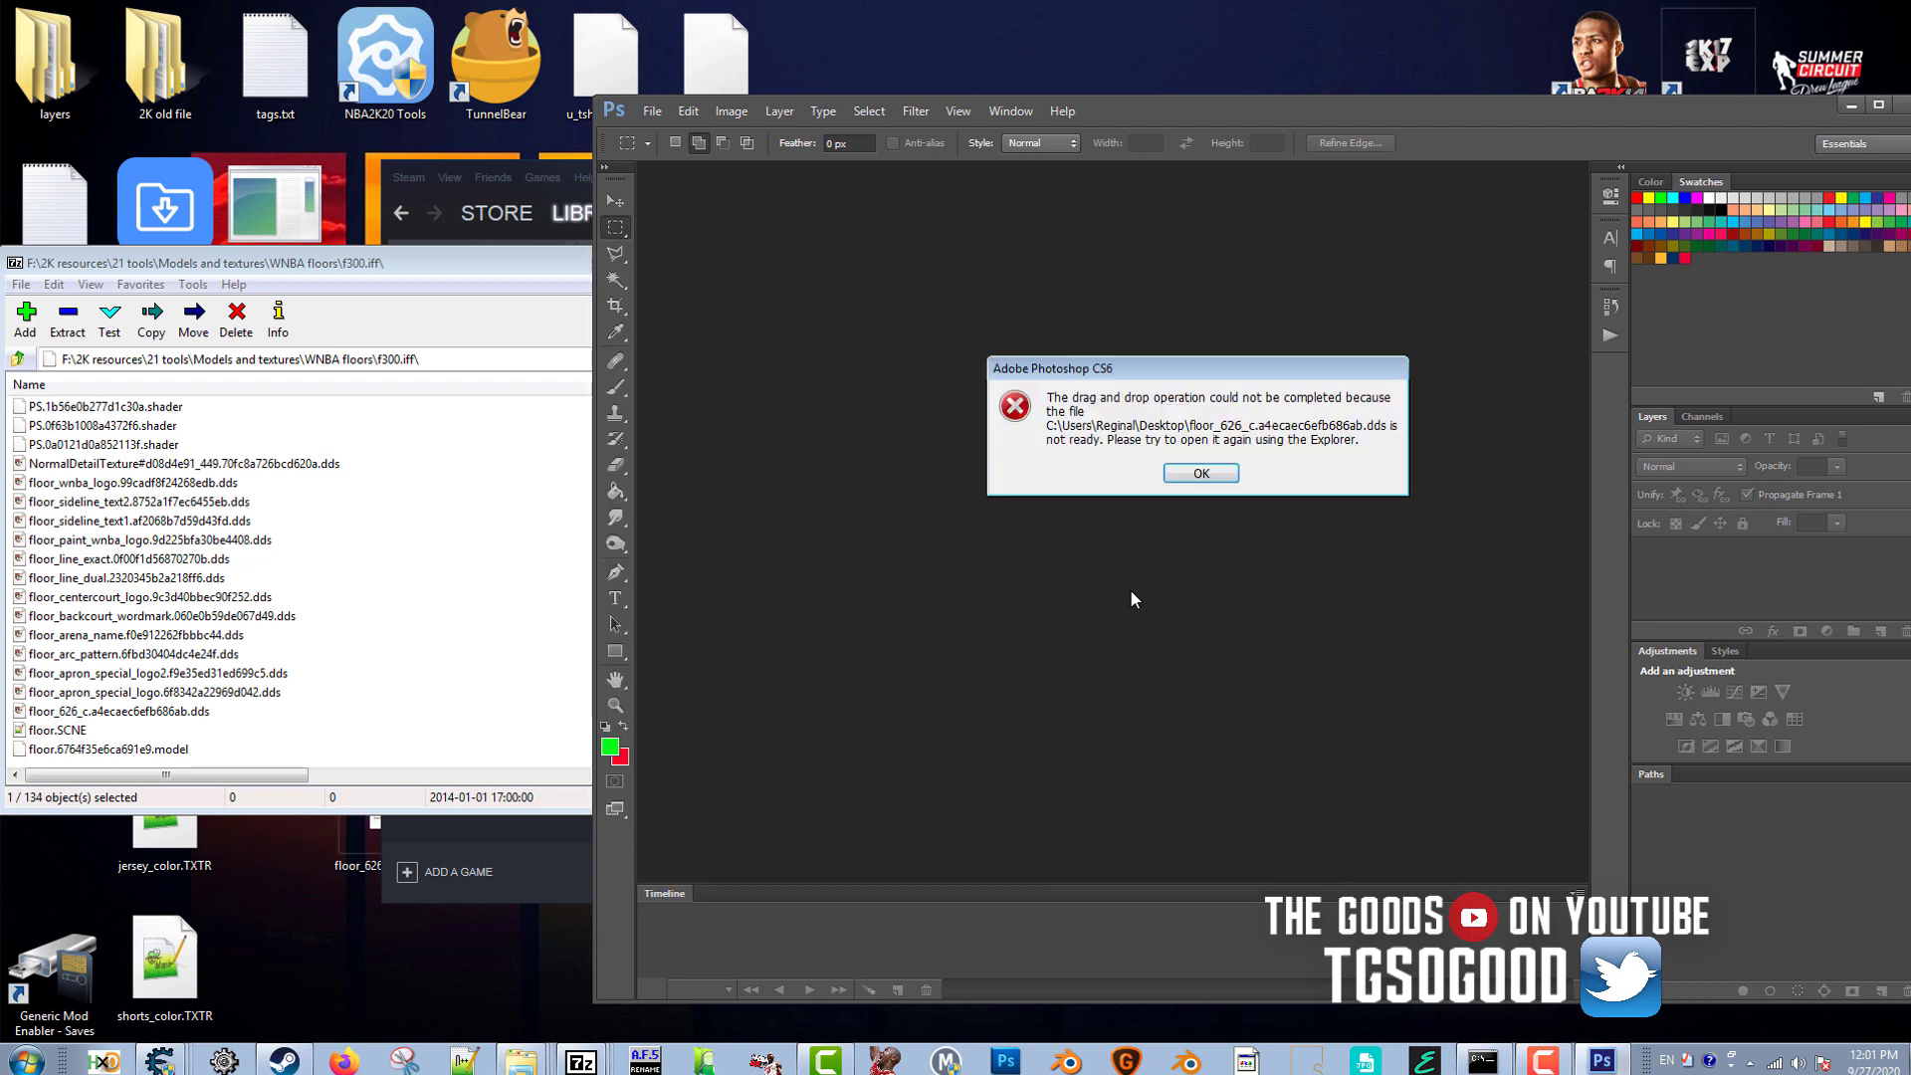
pyautogui.click(1201, 473)
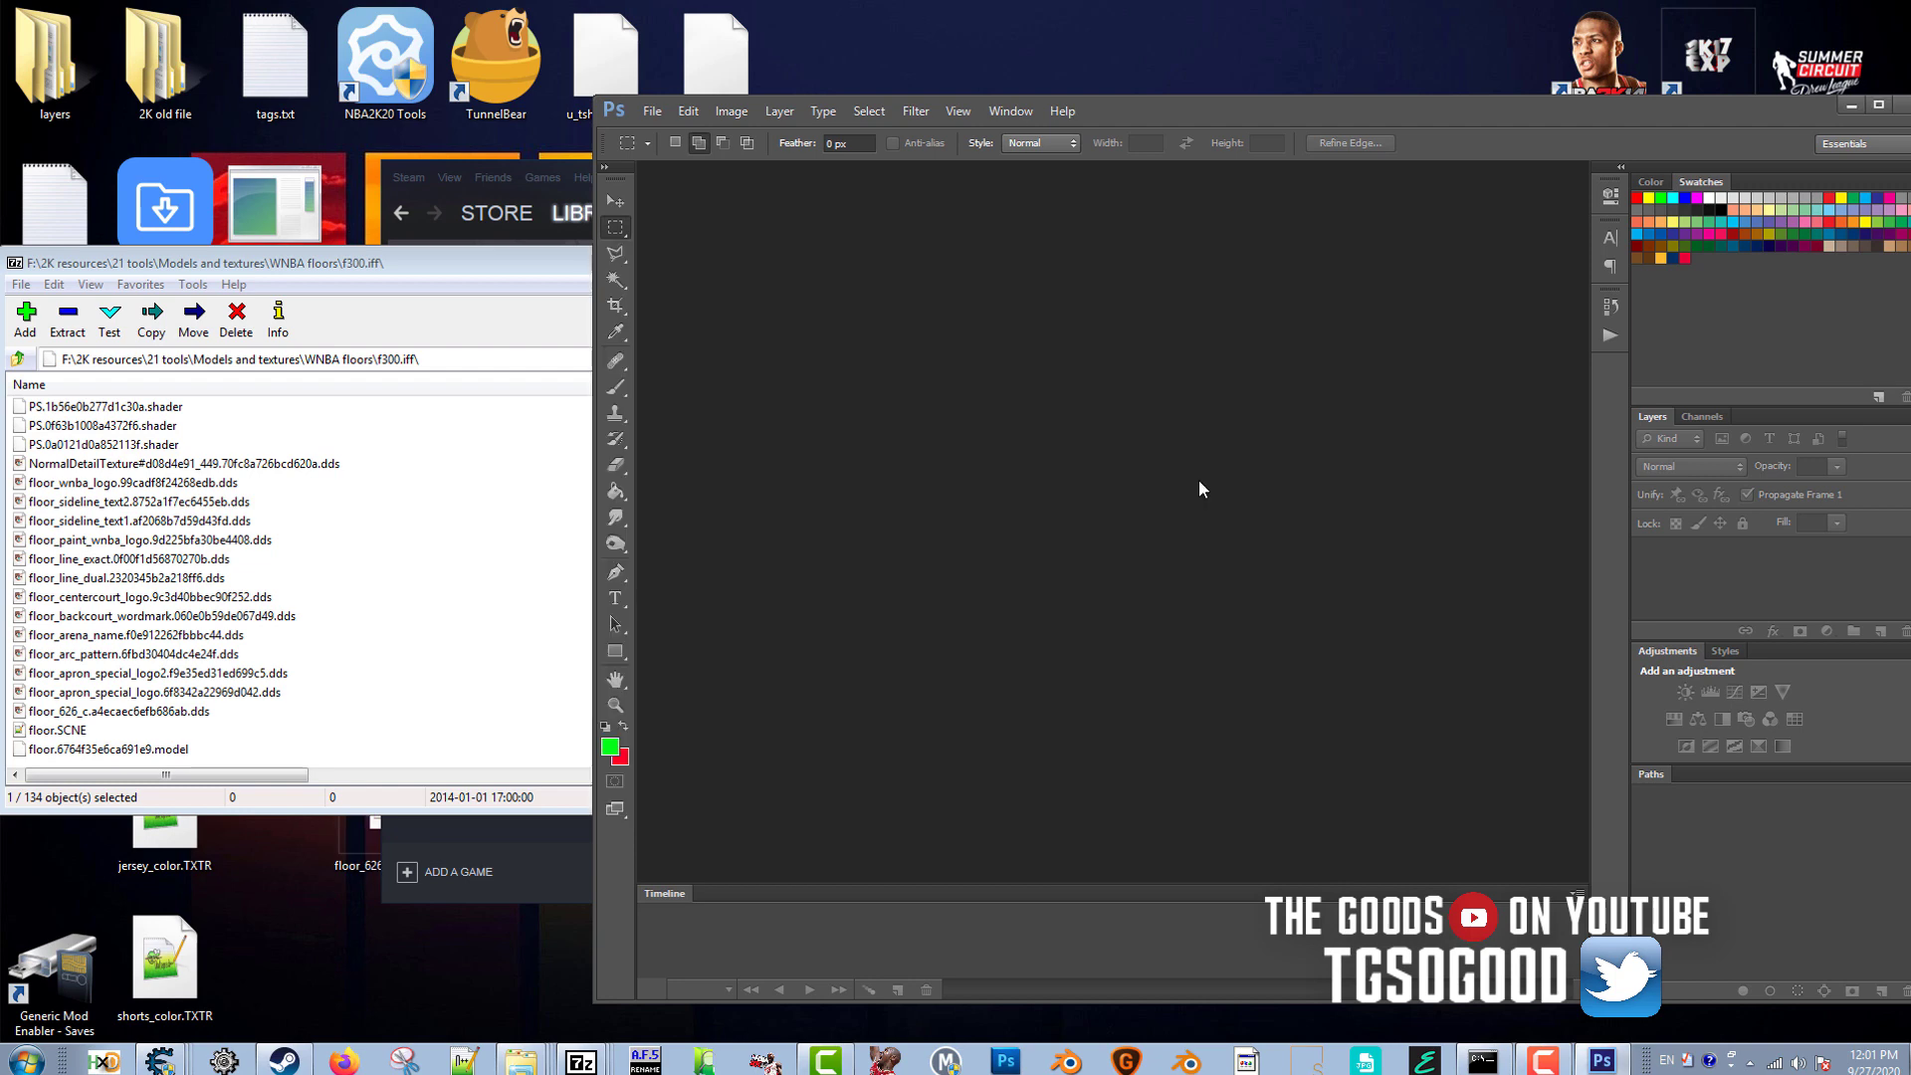
pyautogui.click(339, 842)
pyautogui.press('Delete')
pyautogui.press('Return')
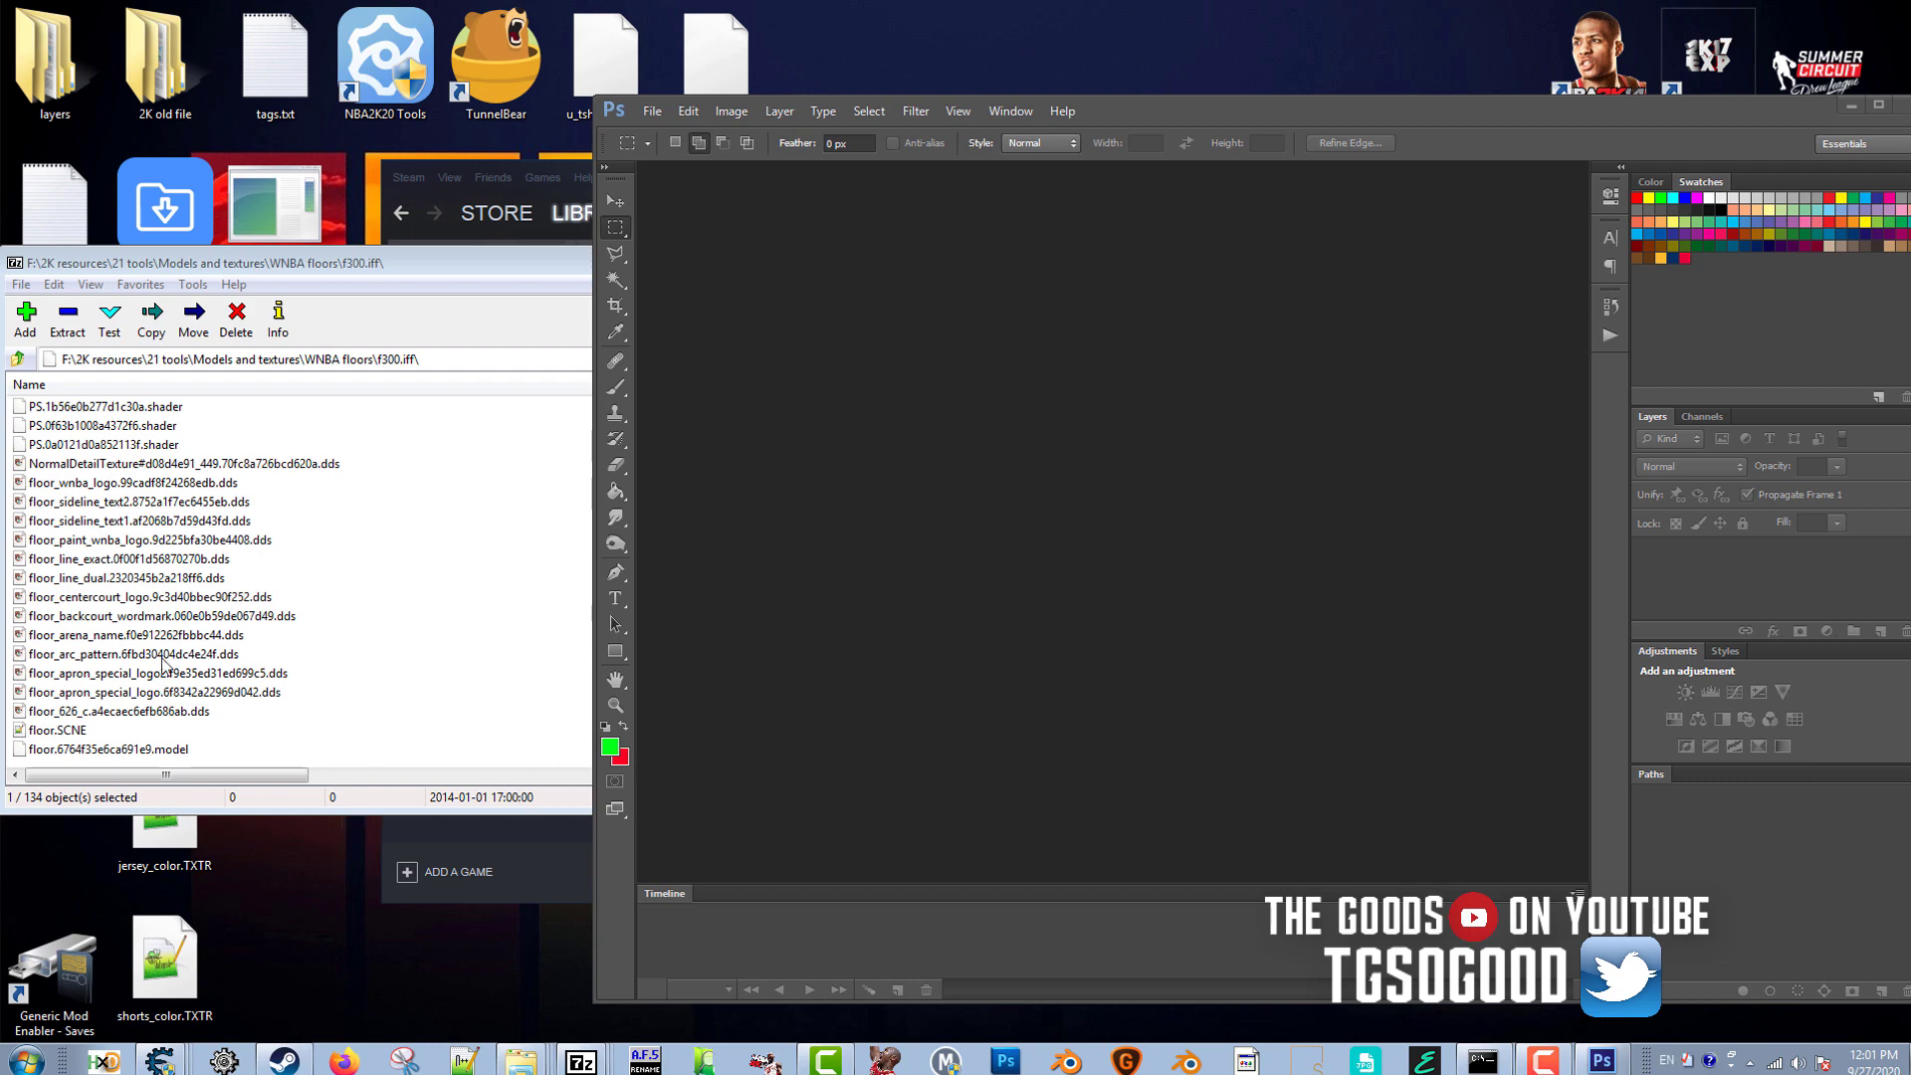
# Try to preview the floor_626_c texture in WTV from the archive and close the viewer.
pyautogui.click(154, 712)
pyautogui.doubleClick(154, 715)
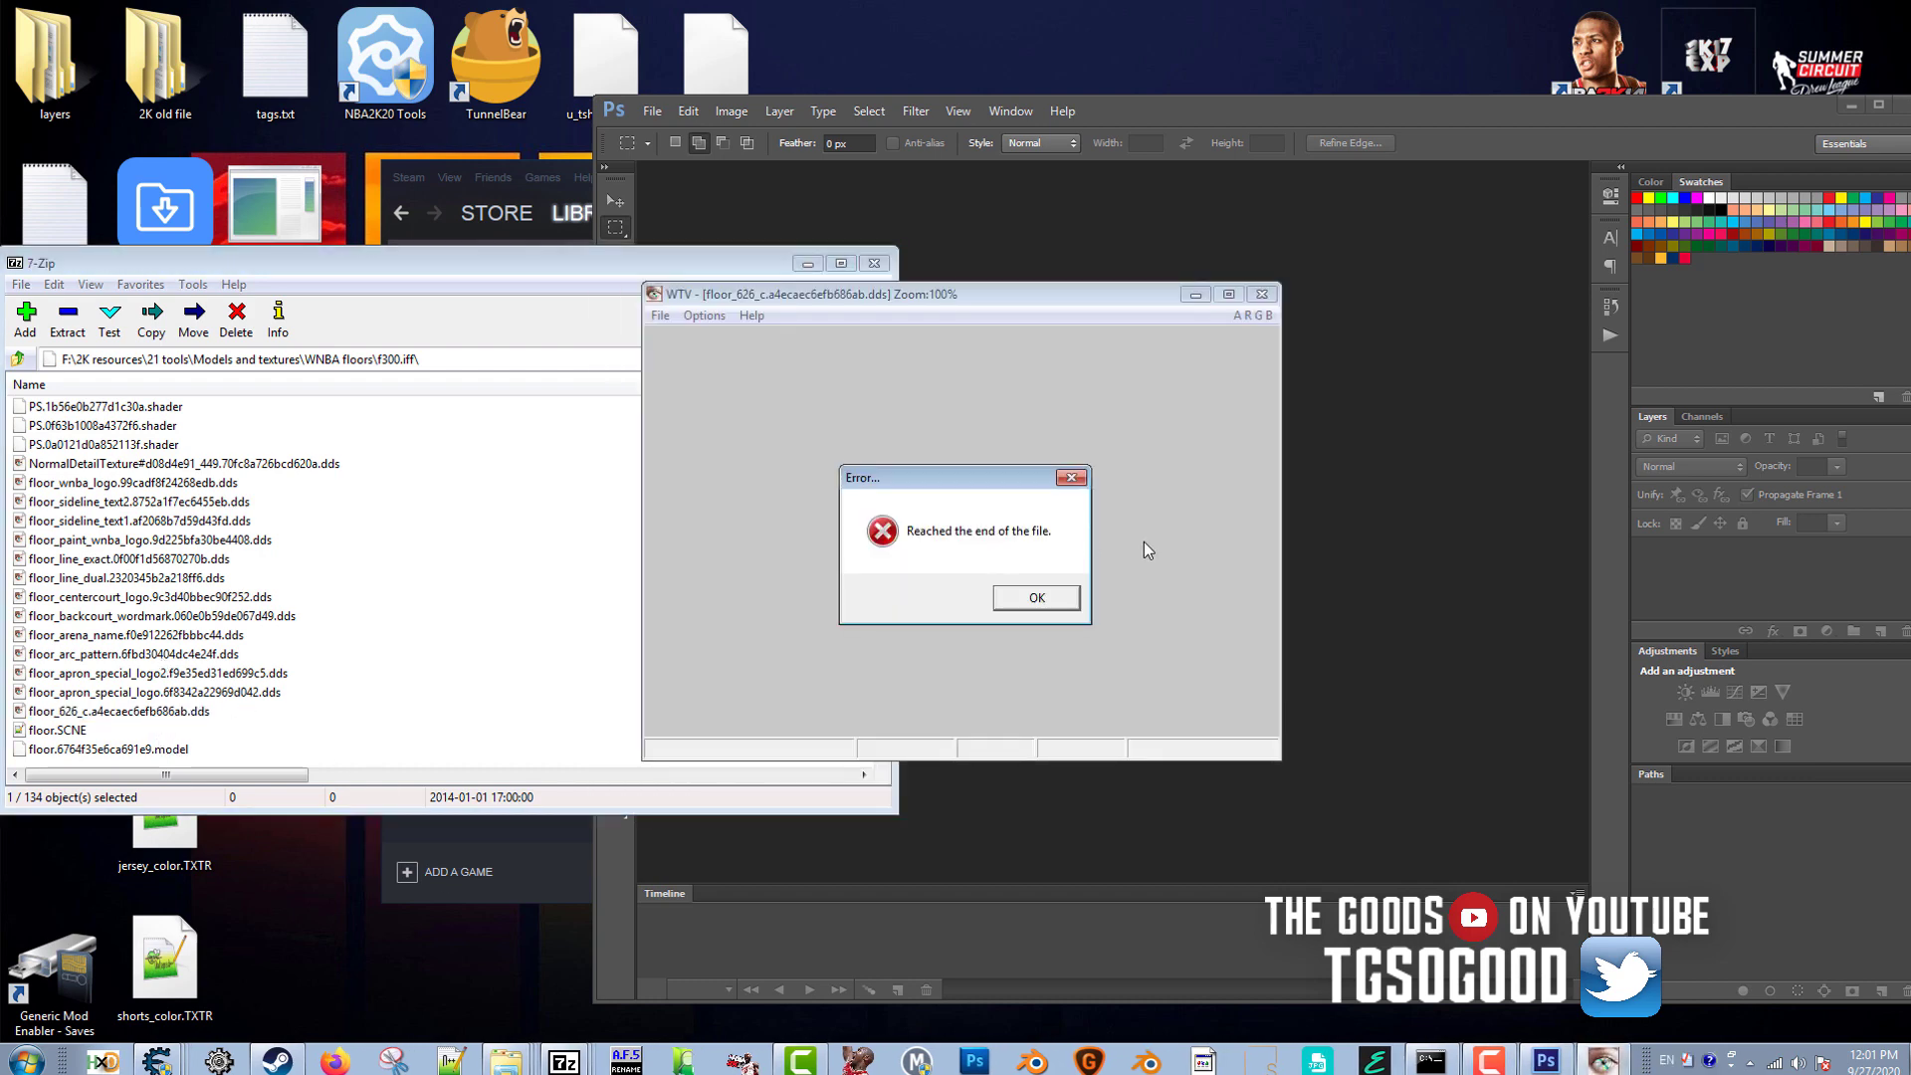
pyautogui.click(1025, 595)
pyautogui.click(1261, 294)
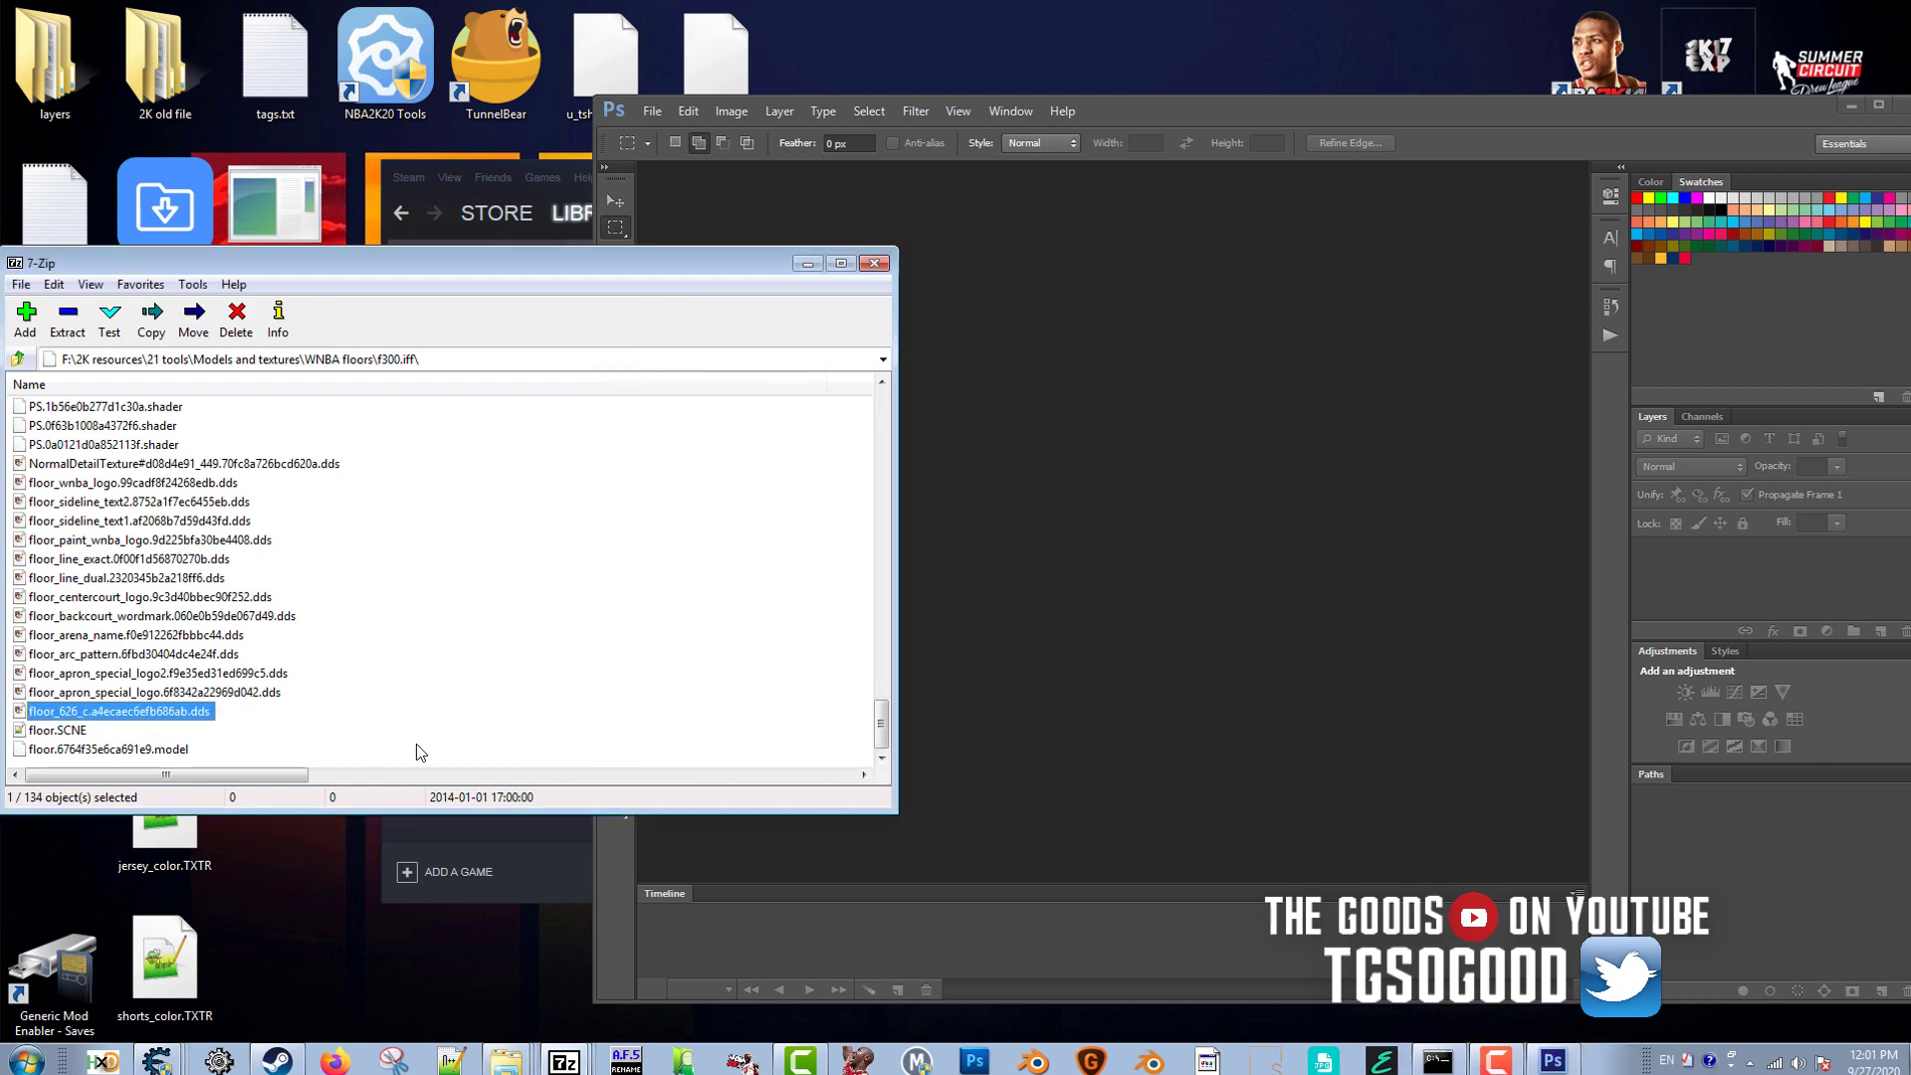
# Check the size columns of the archive's floor textures and reselect the floor_626_c texture.
pyautogui.moveTo(282, 776); pyautogui.dragTo(326, 781)
pyautogui.click(547, 733)
pyautogui.hscroll(3, 546, 733)
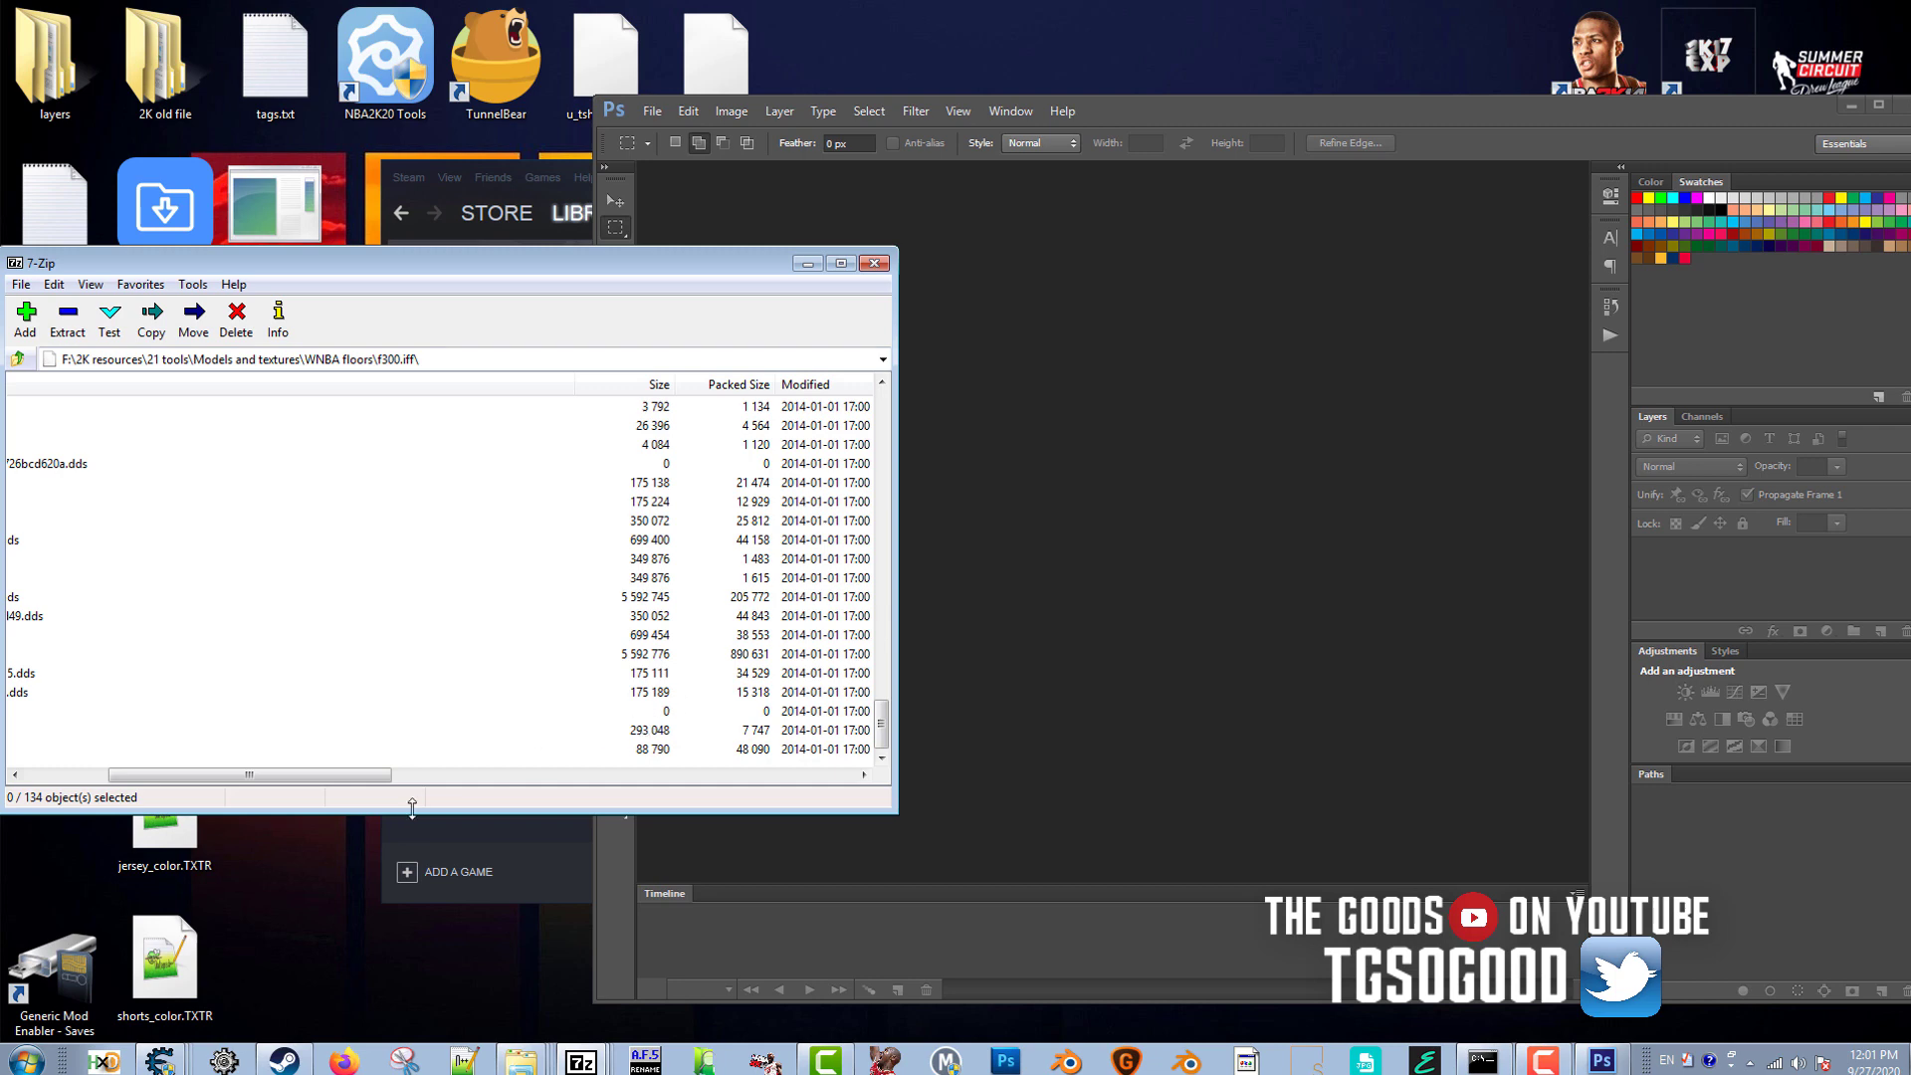
pyautogui.moveTo(369, 780); pyautogui.dragTo(287, 780)
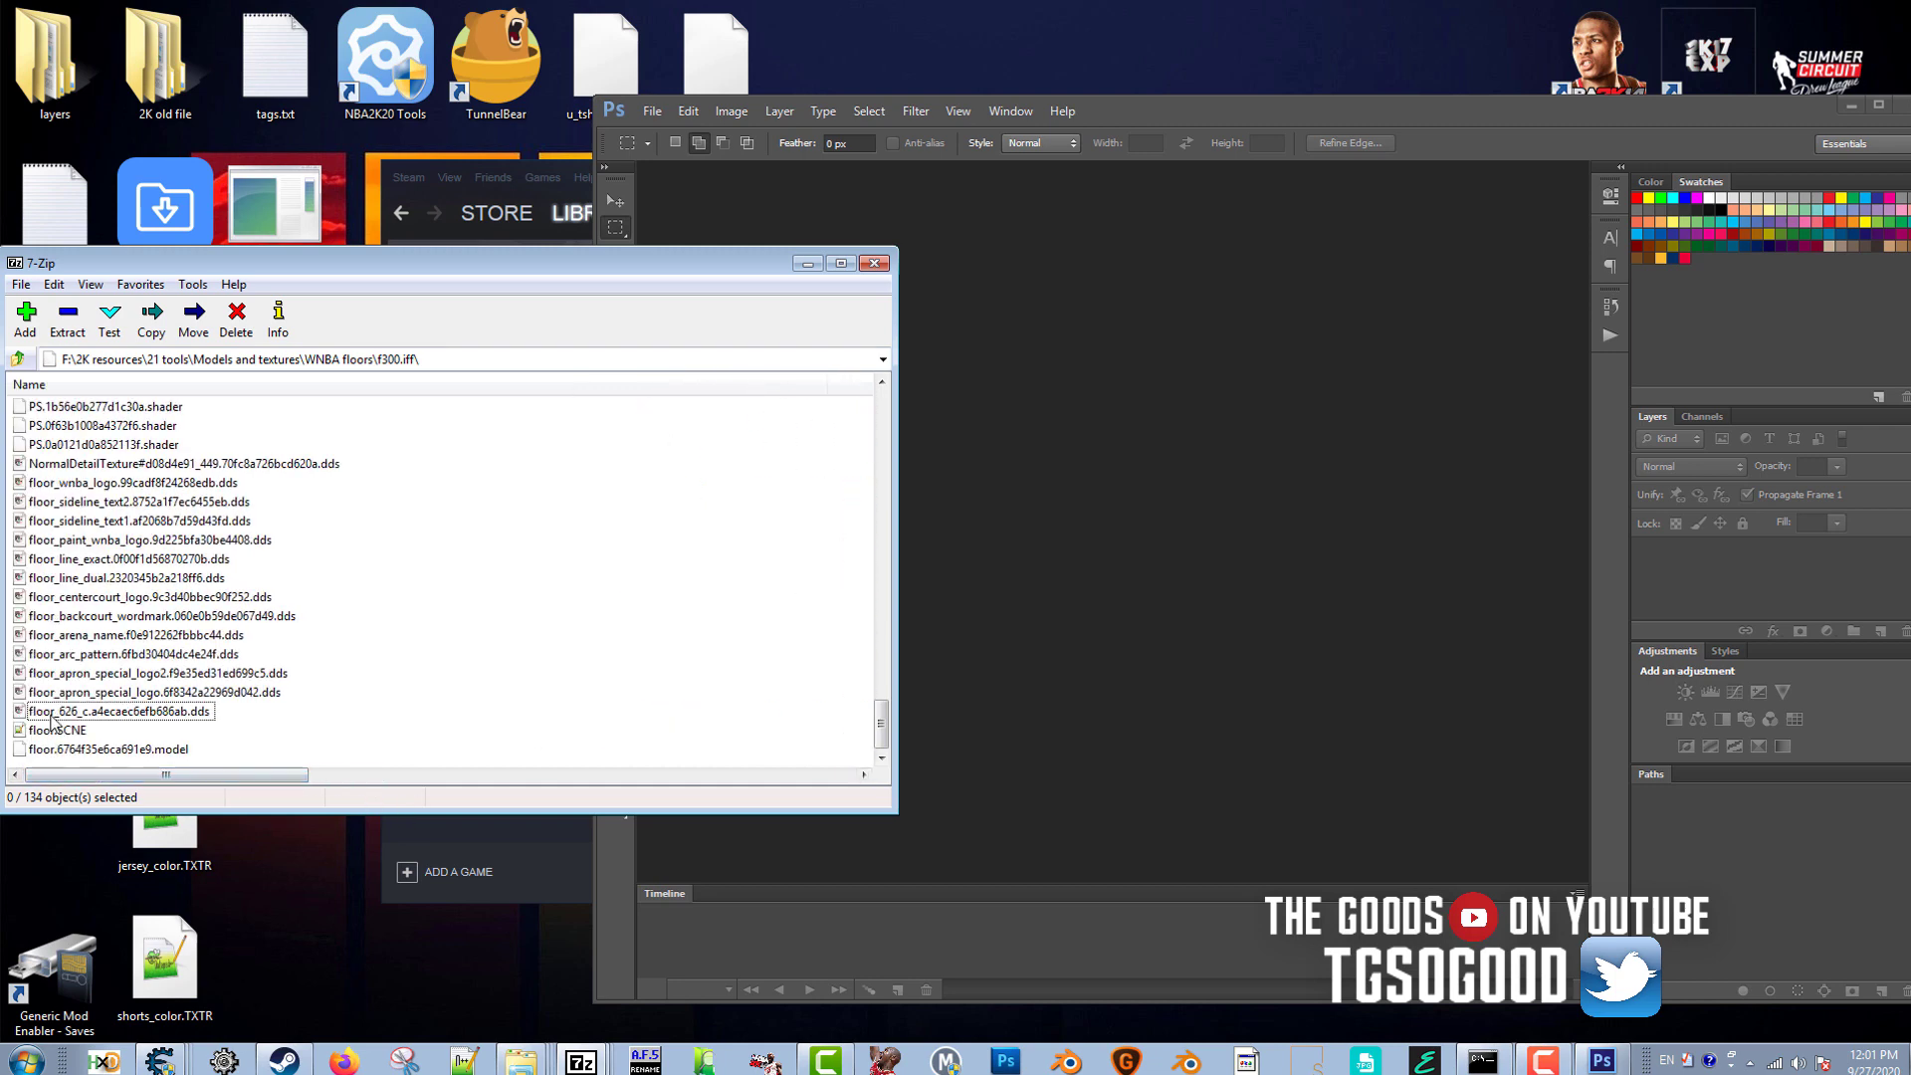
pyautogui.click(85, 714)
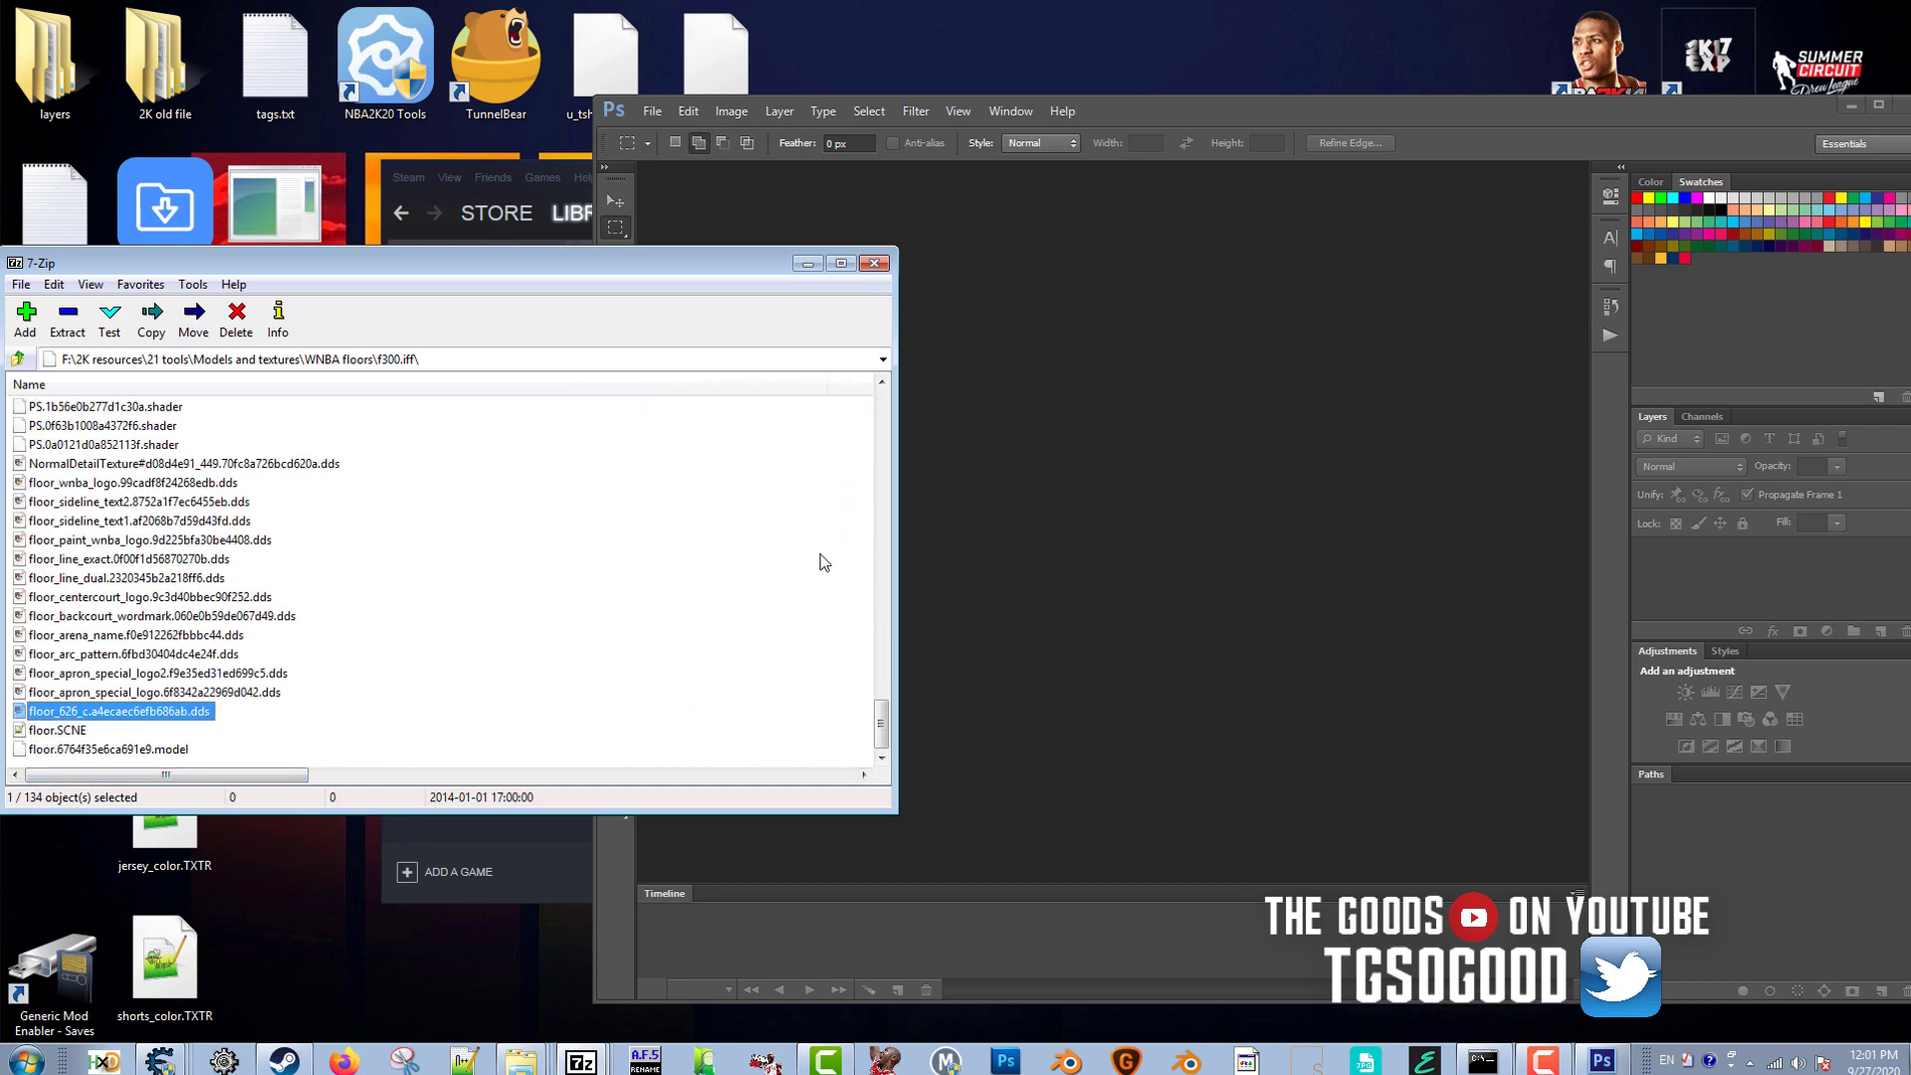
# Narrow the 7-Zip window, move it partly over Photoshop, and deselect the floor_626_c texture.
pyautogui.moveTo(897, 565); pyautogui.dragTo(734, 565)
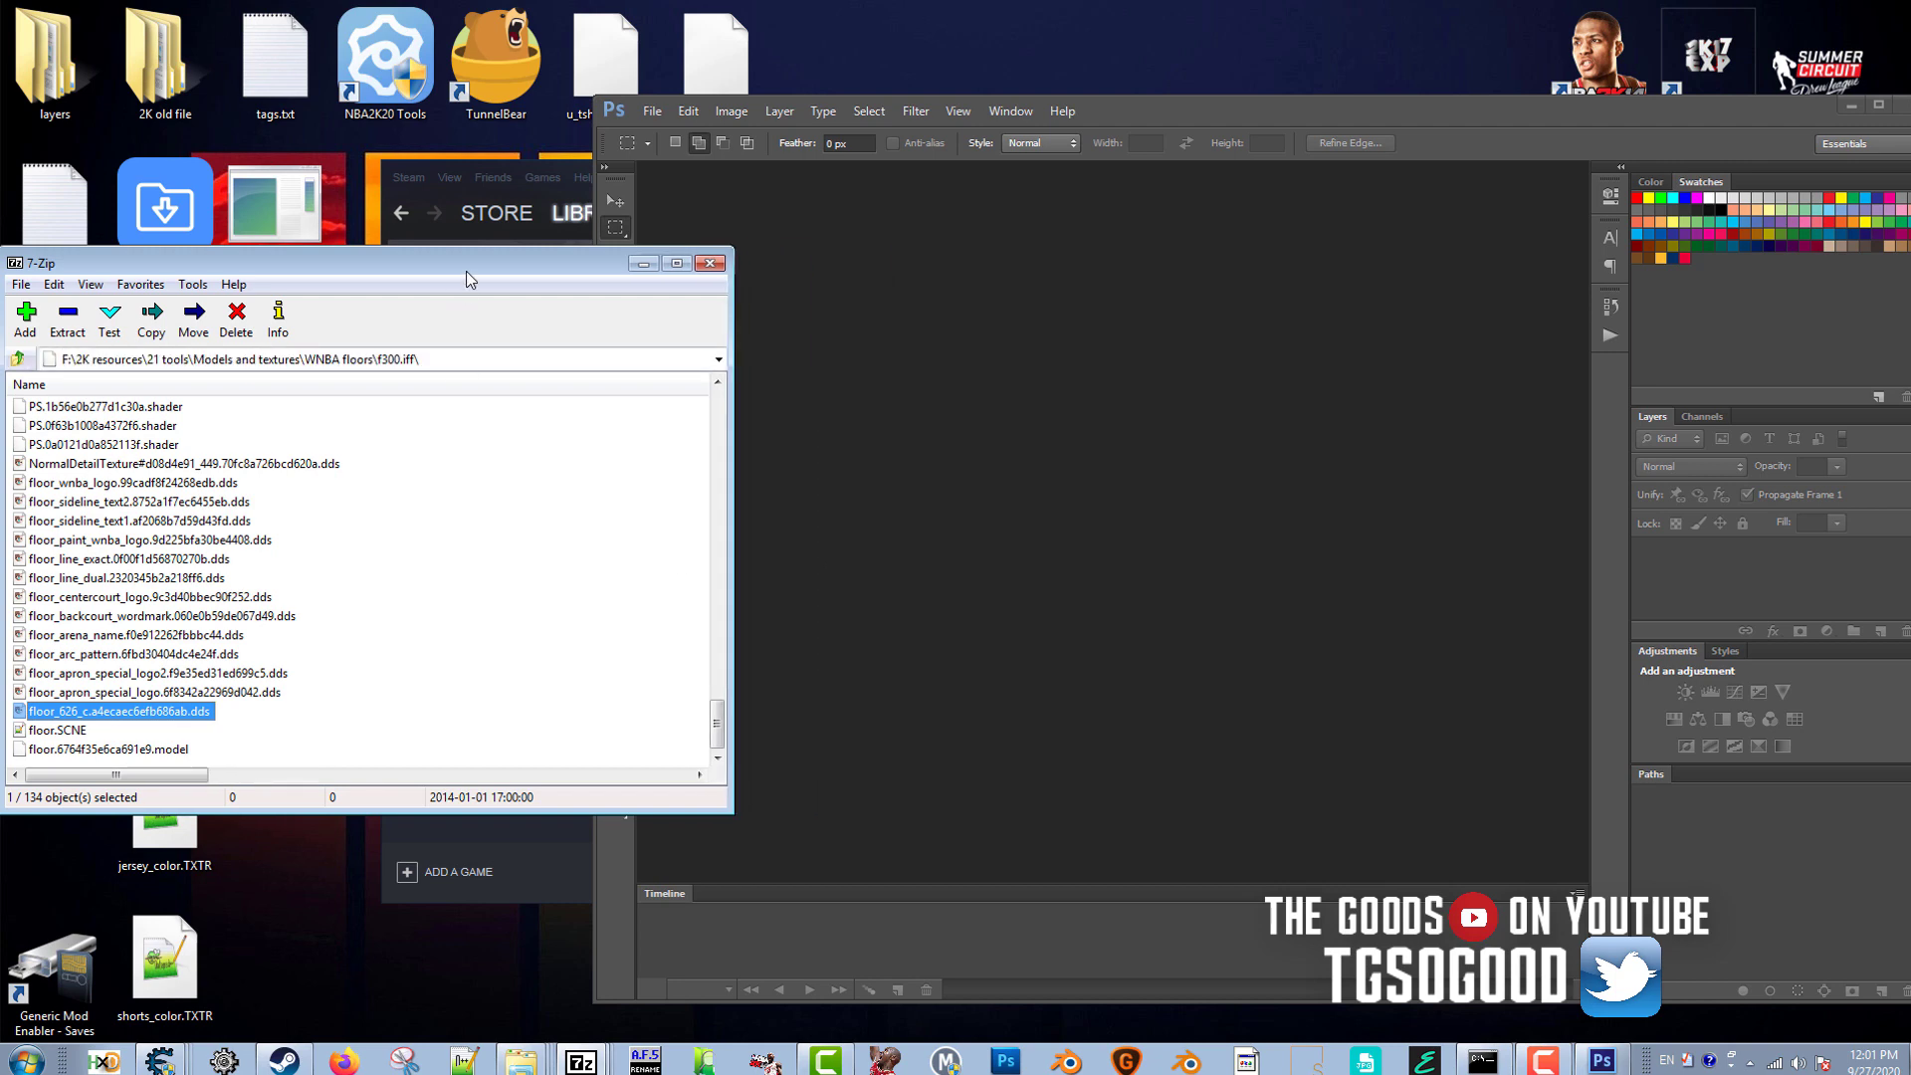
pyautogui.moveTo(463, 263); pyautogui.dragTo(776, 295)
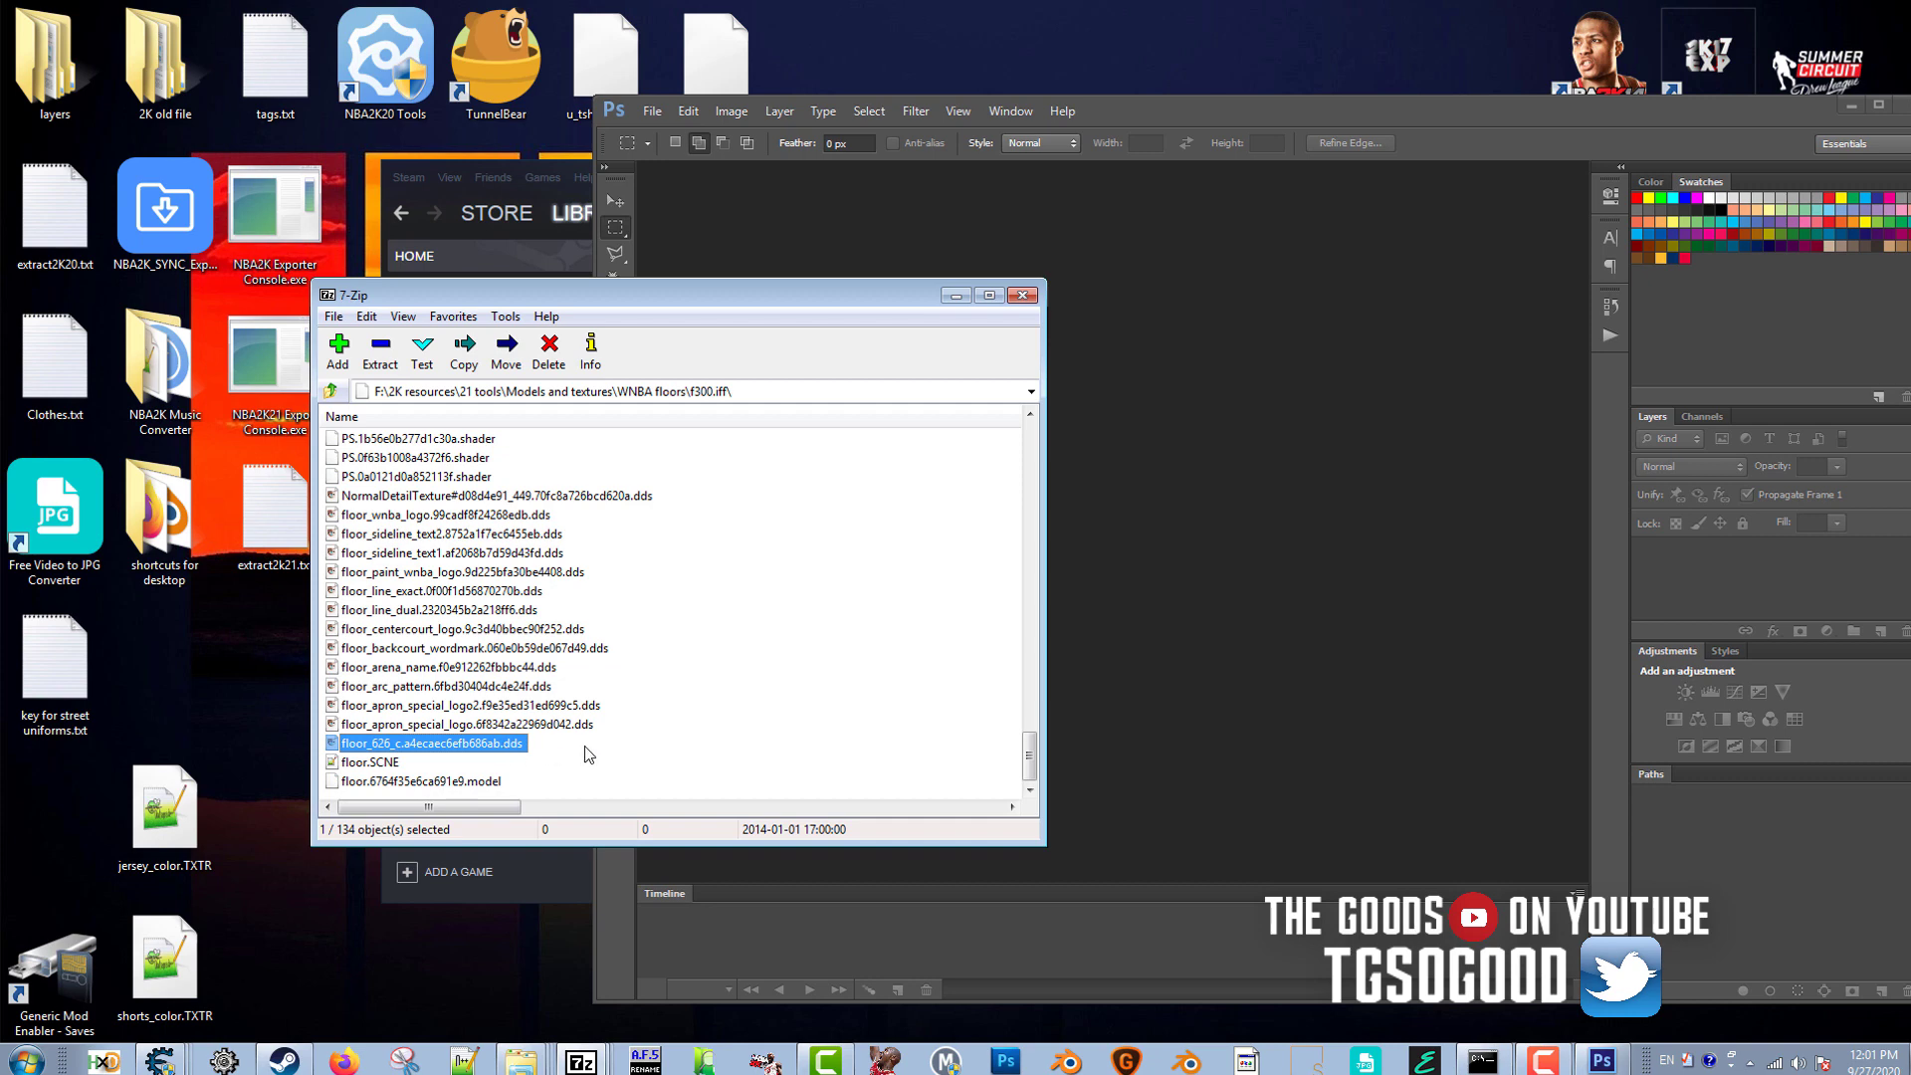
pyautogui.keyDown('ctrl'); pyautogui.click(508, 752); pyautogui.keyUp('ctrl')
pyautogui.moveTo(490, 811)
pyautogui.mouseDown()
pyautogui.moveTo(617, 815)
pyautogui.moveTo(462, 815)
pyautogui.mouseUp()
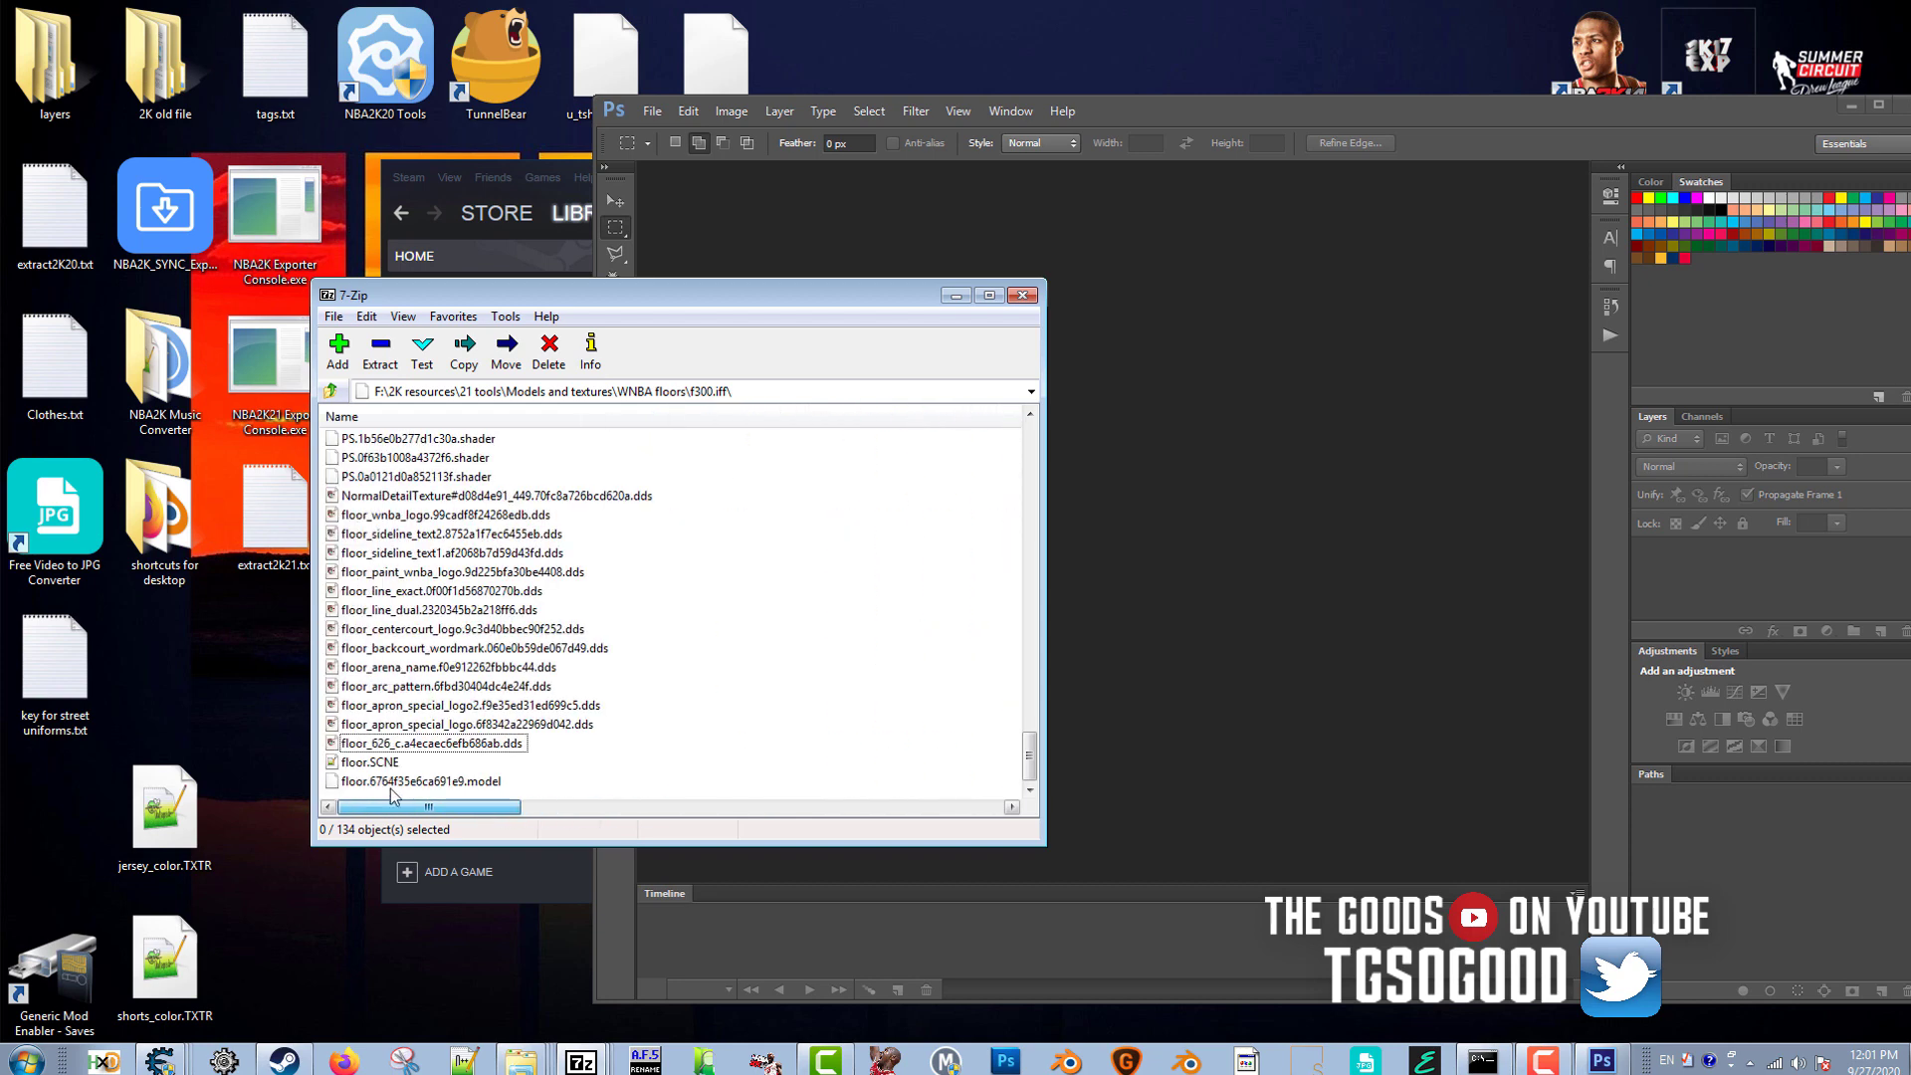
# Open the floor_apron_special_logo.6f8342a22969d042.dds texture in Photoshop with its transparency loaded as an alpha channel.
pyautogui.click(485, 727)
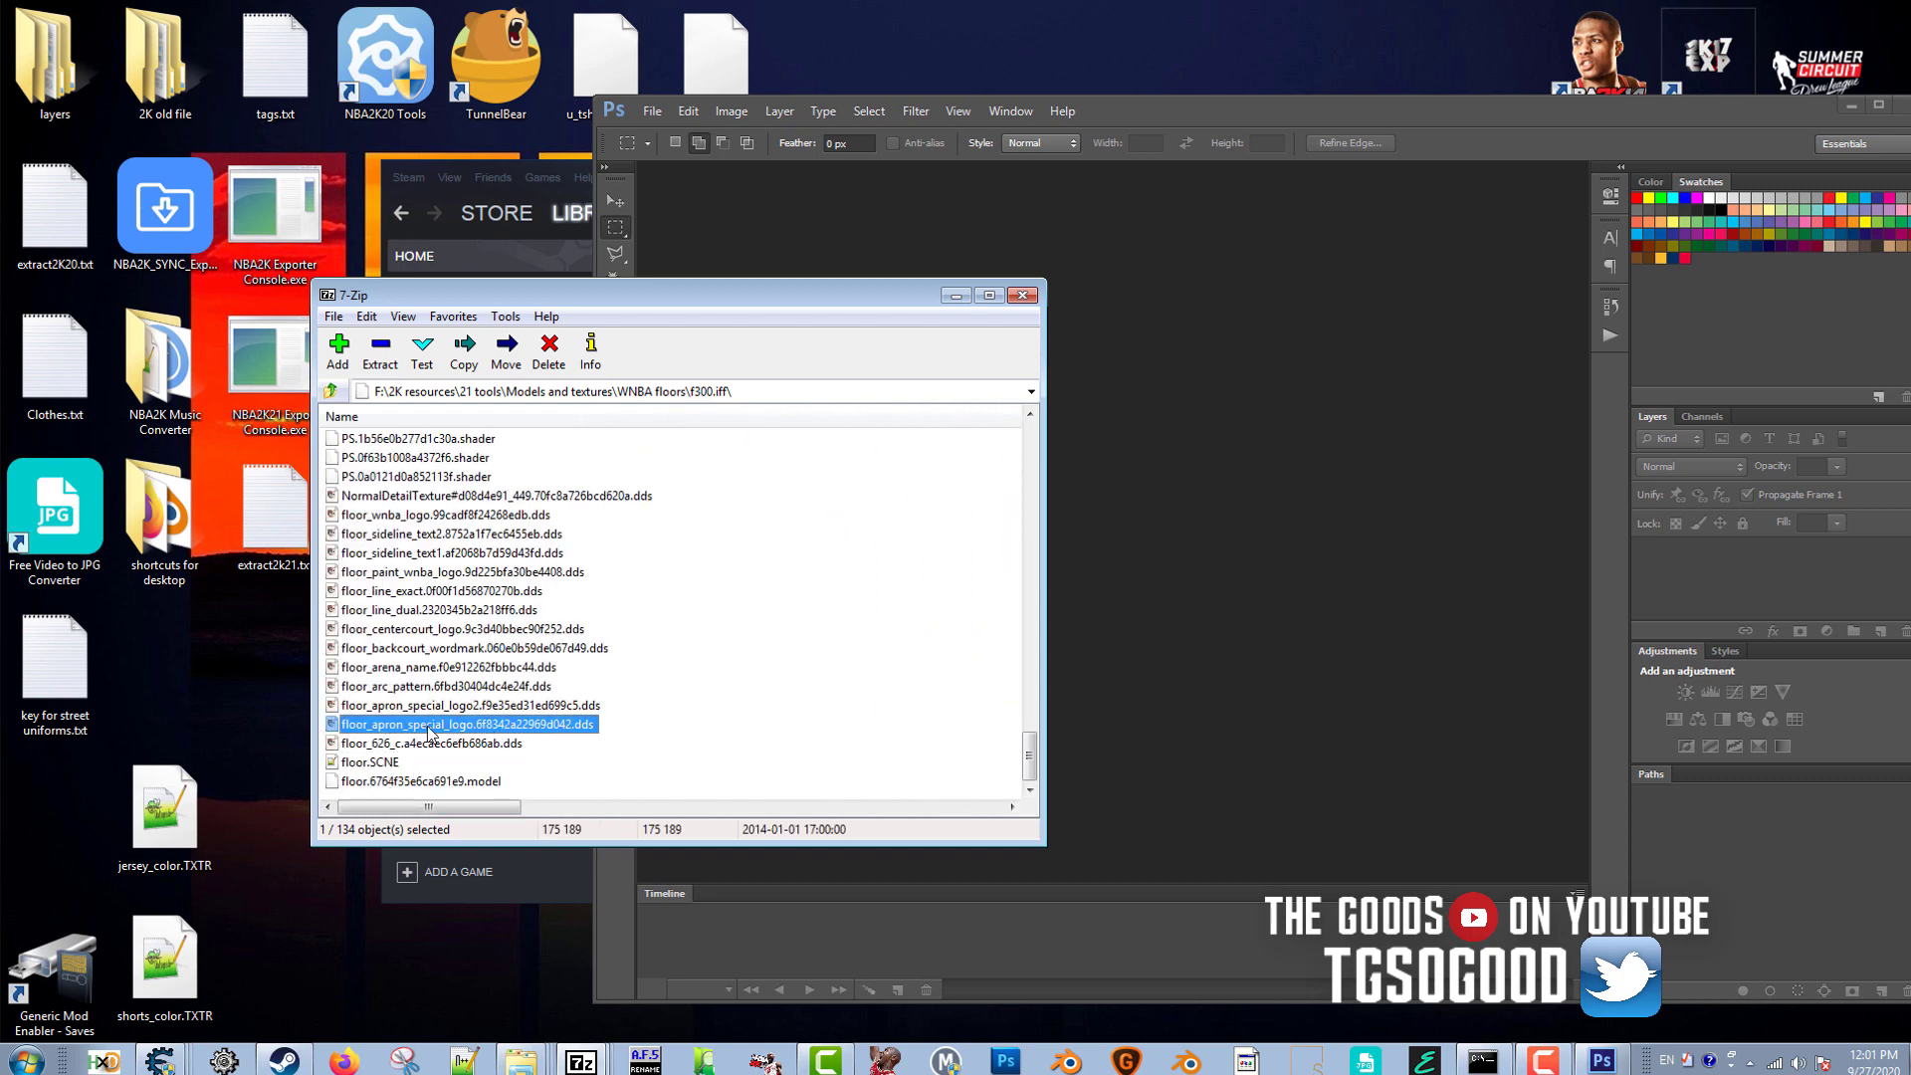
pyautogui.moveTo(480, 730); pyautogui.dragTo(1192, 488)
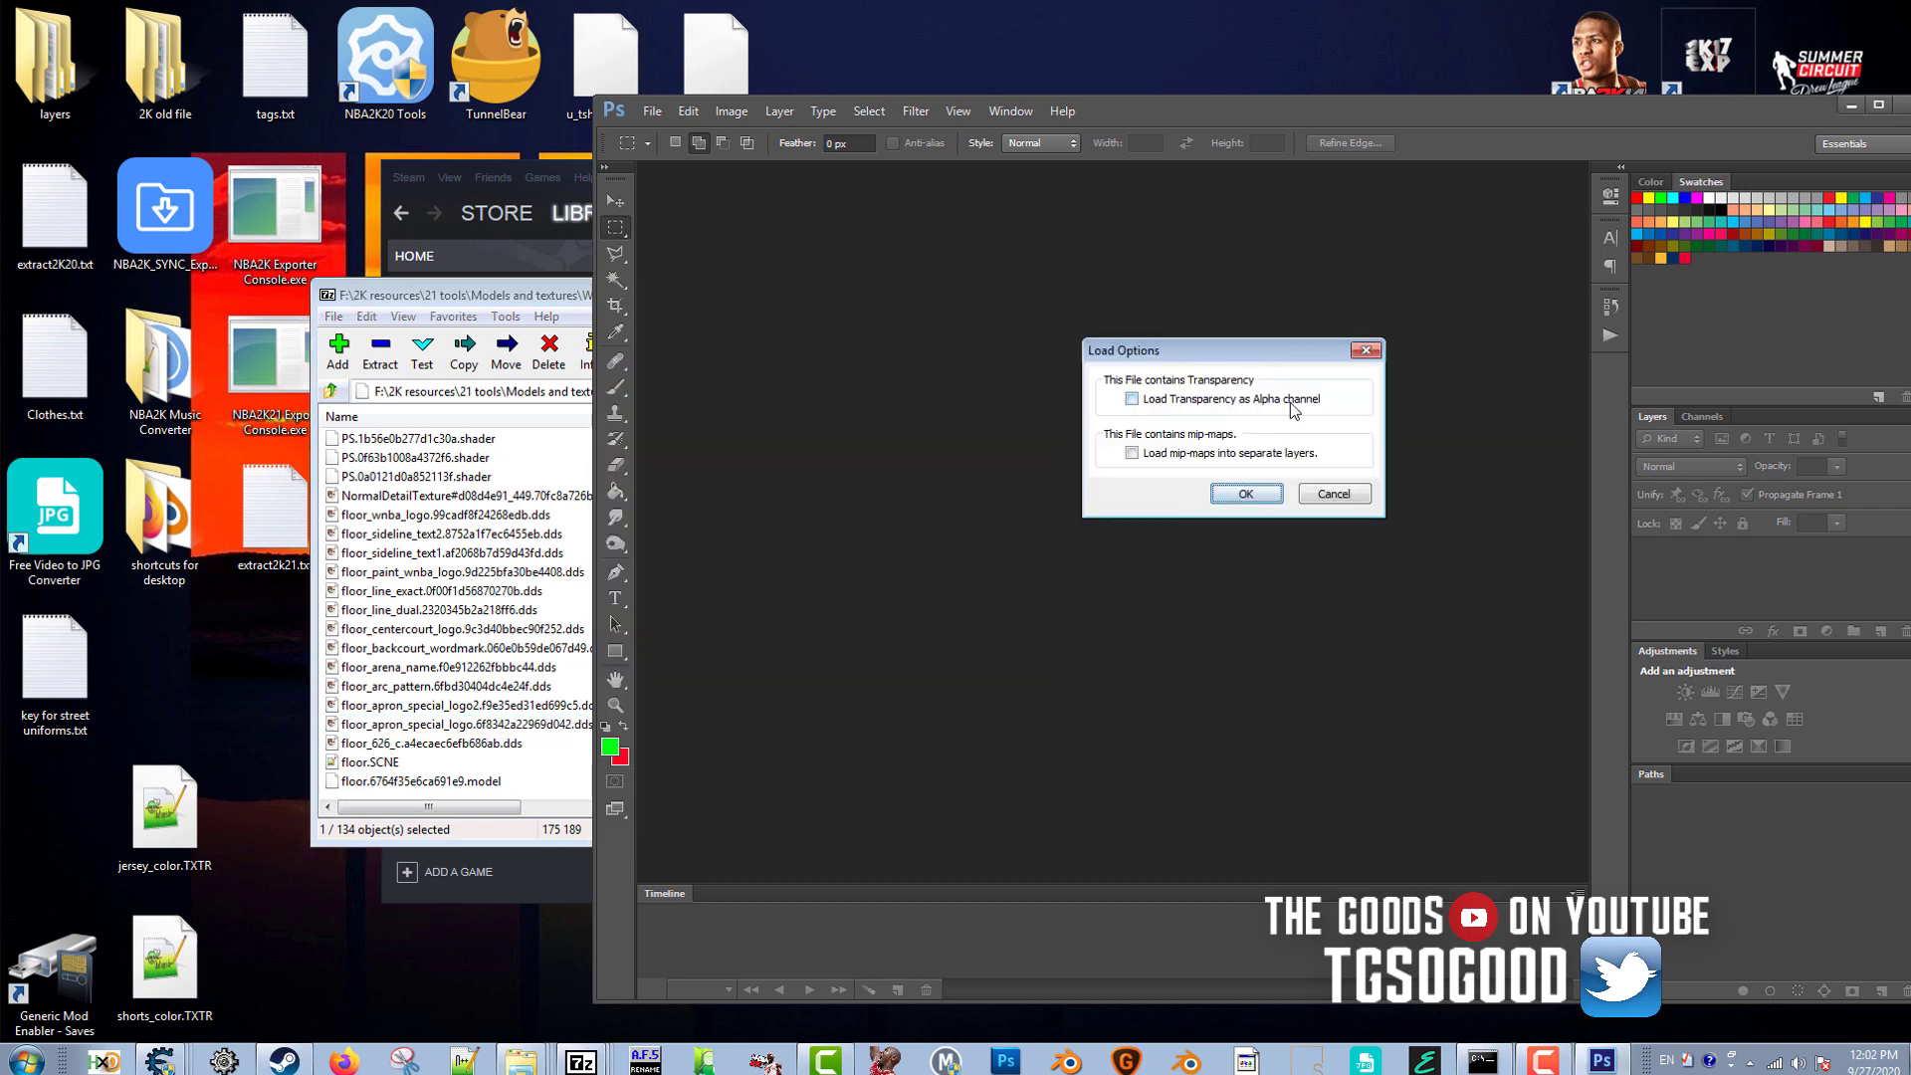
pyautogui.click(1273, 404)
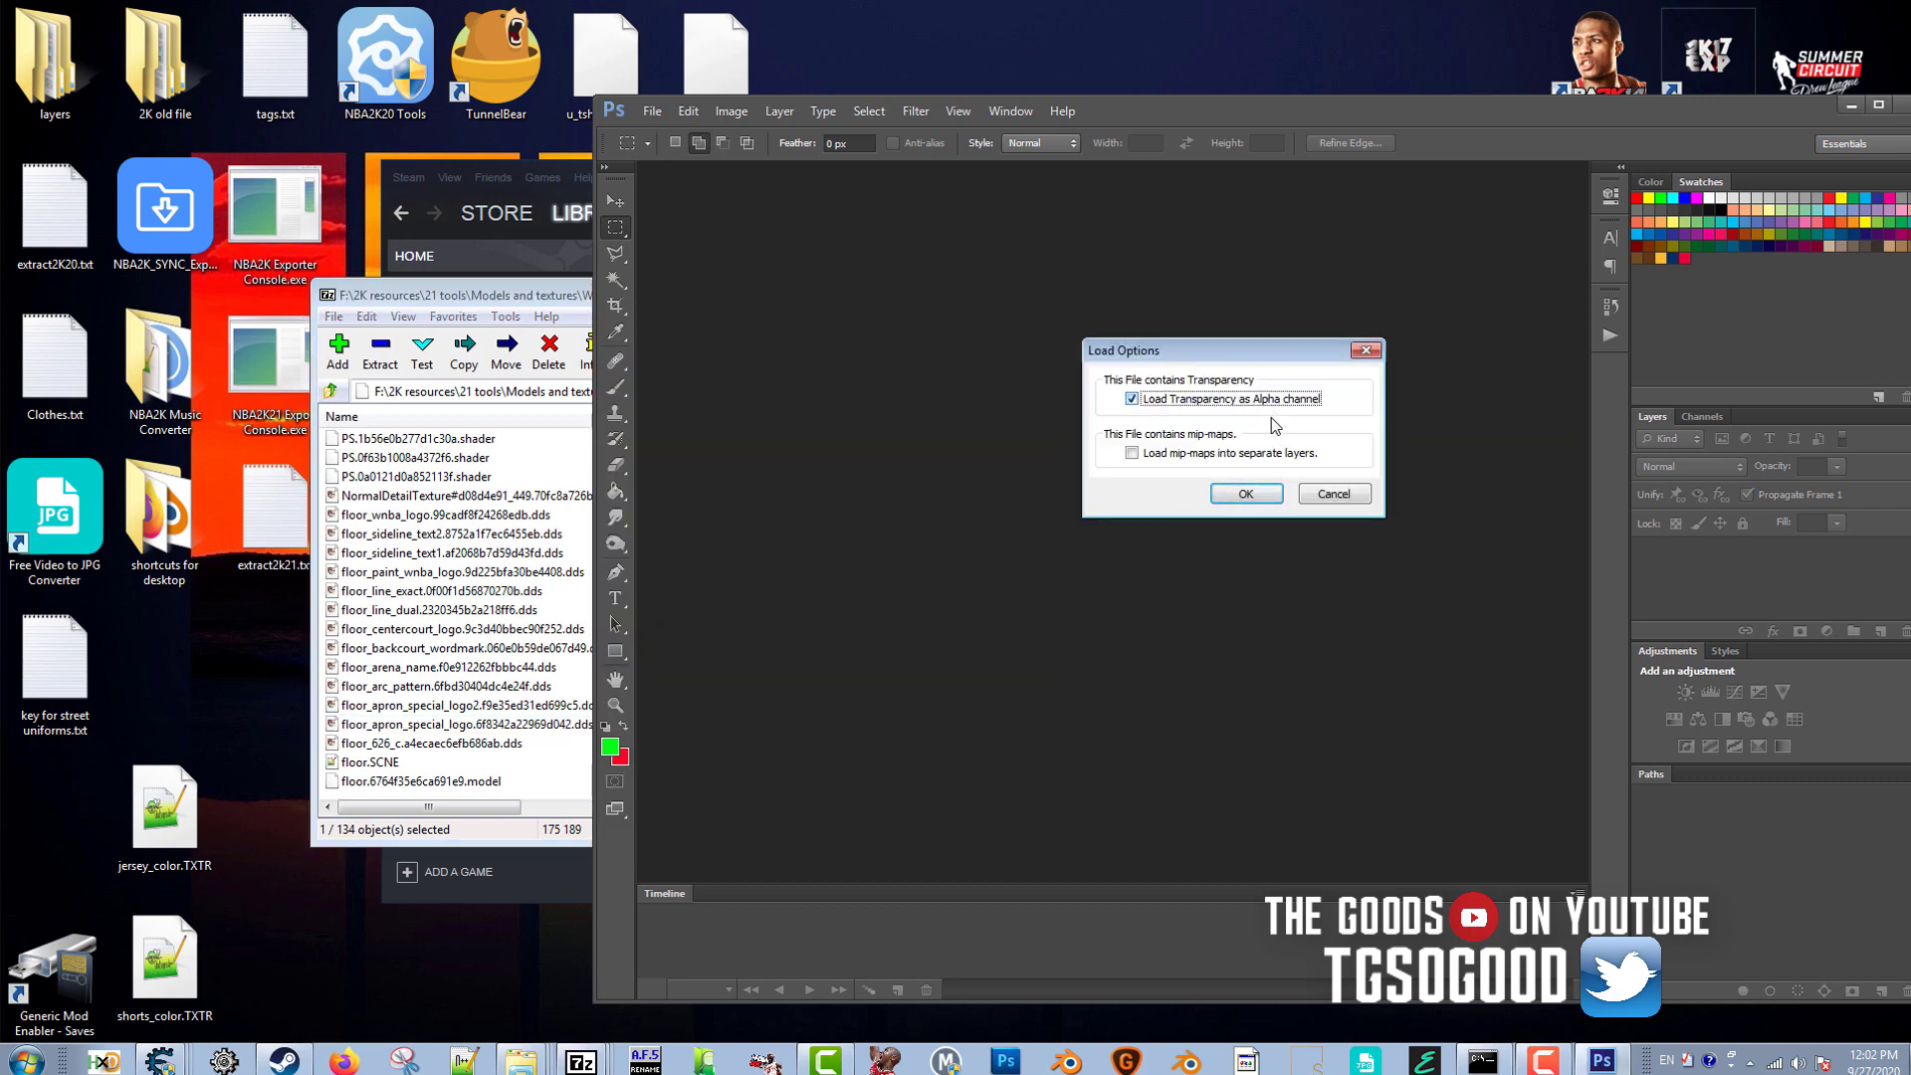
pyautogui.click(1252, 496)
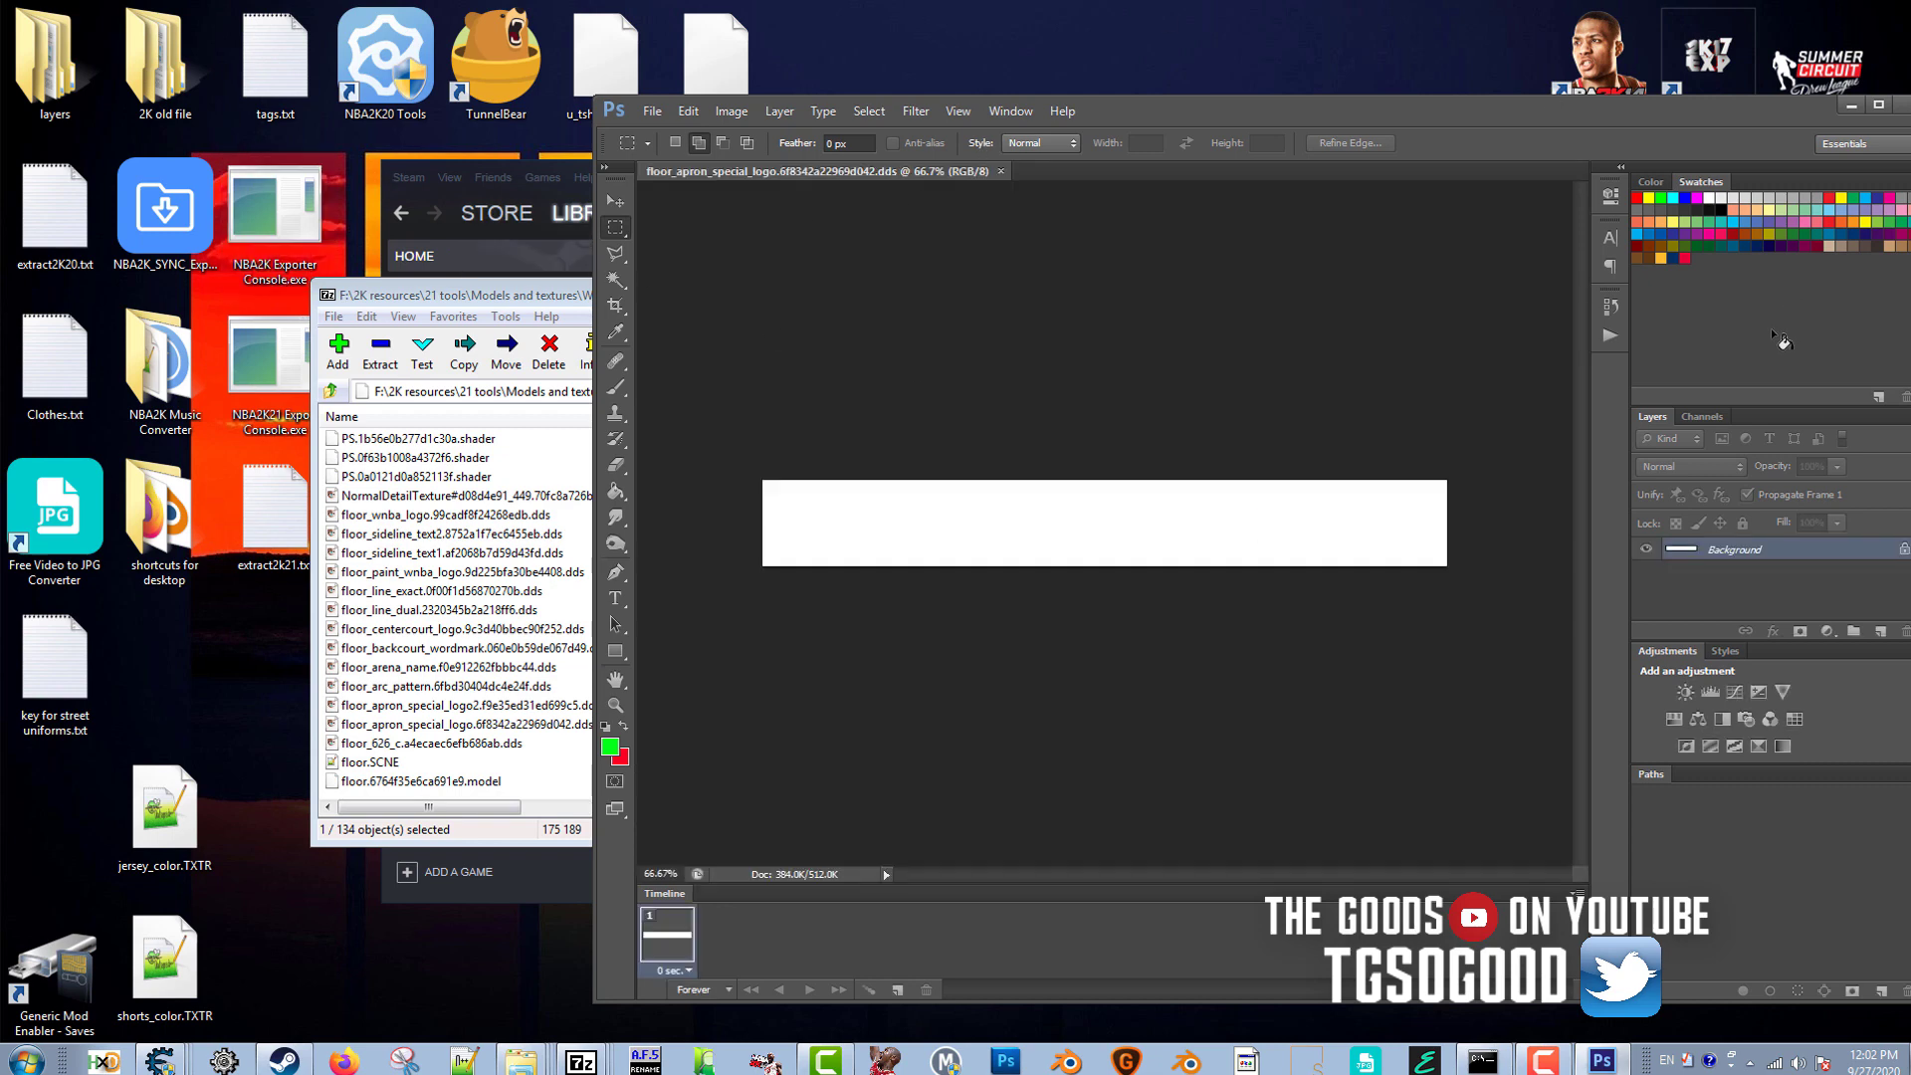
# Show the Alpha 1 channel of the apron logo texture to view its lettering, and close the document.
pyautogui.click(1702, 418)
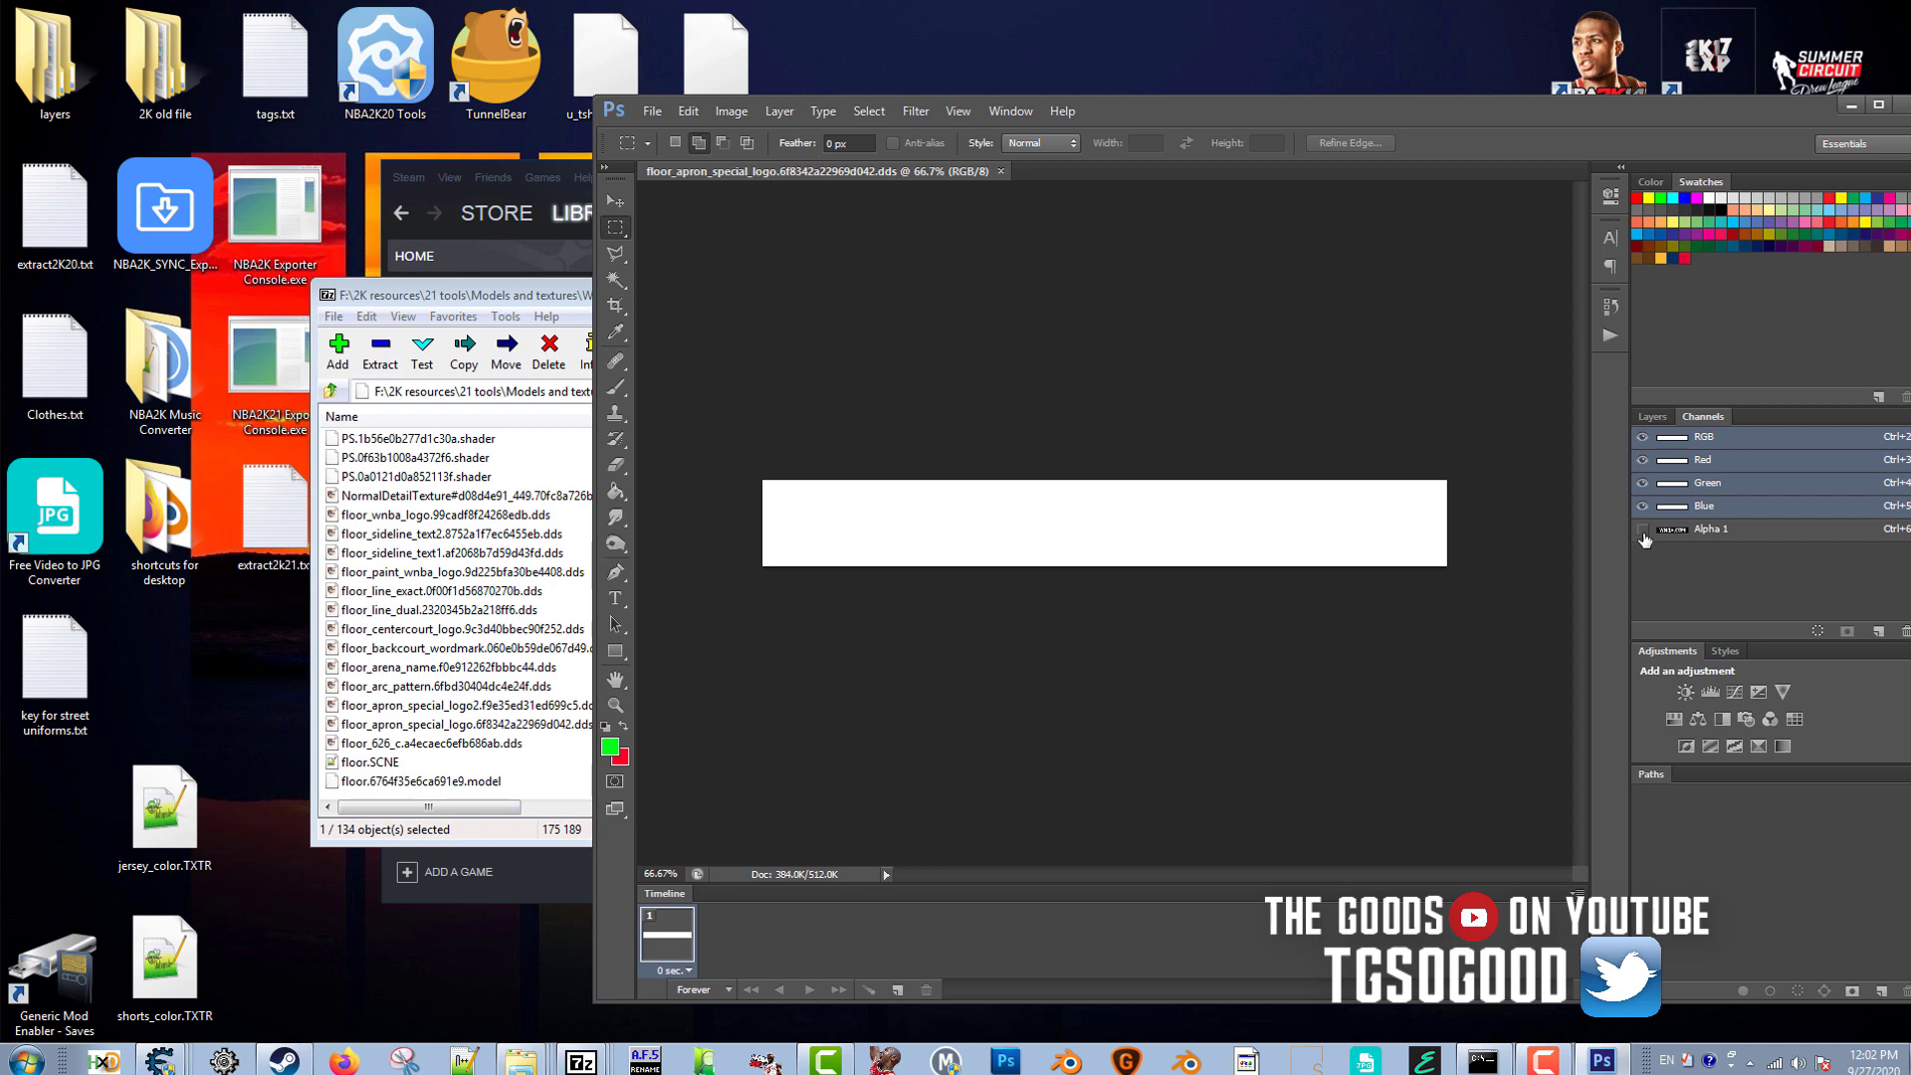
pyautogui.click(1642, 533)
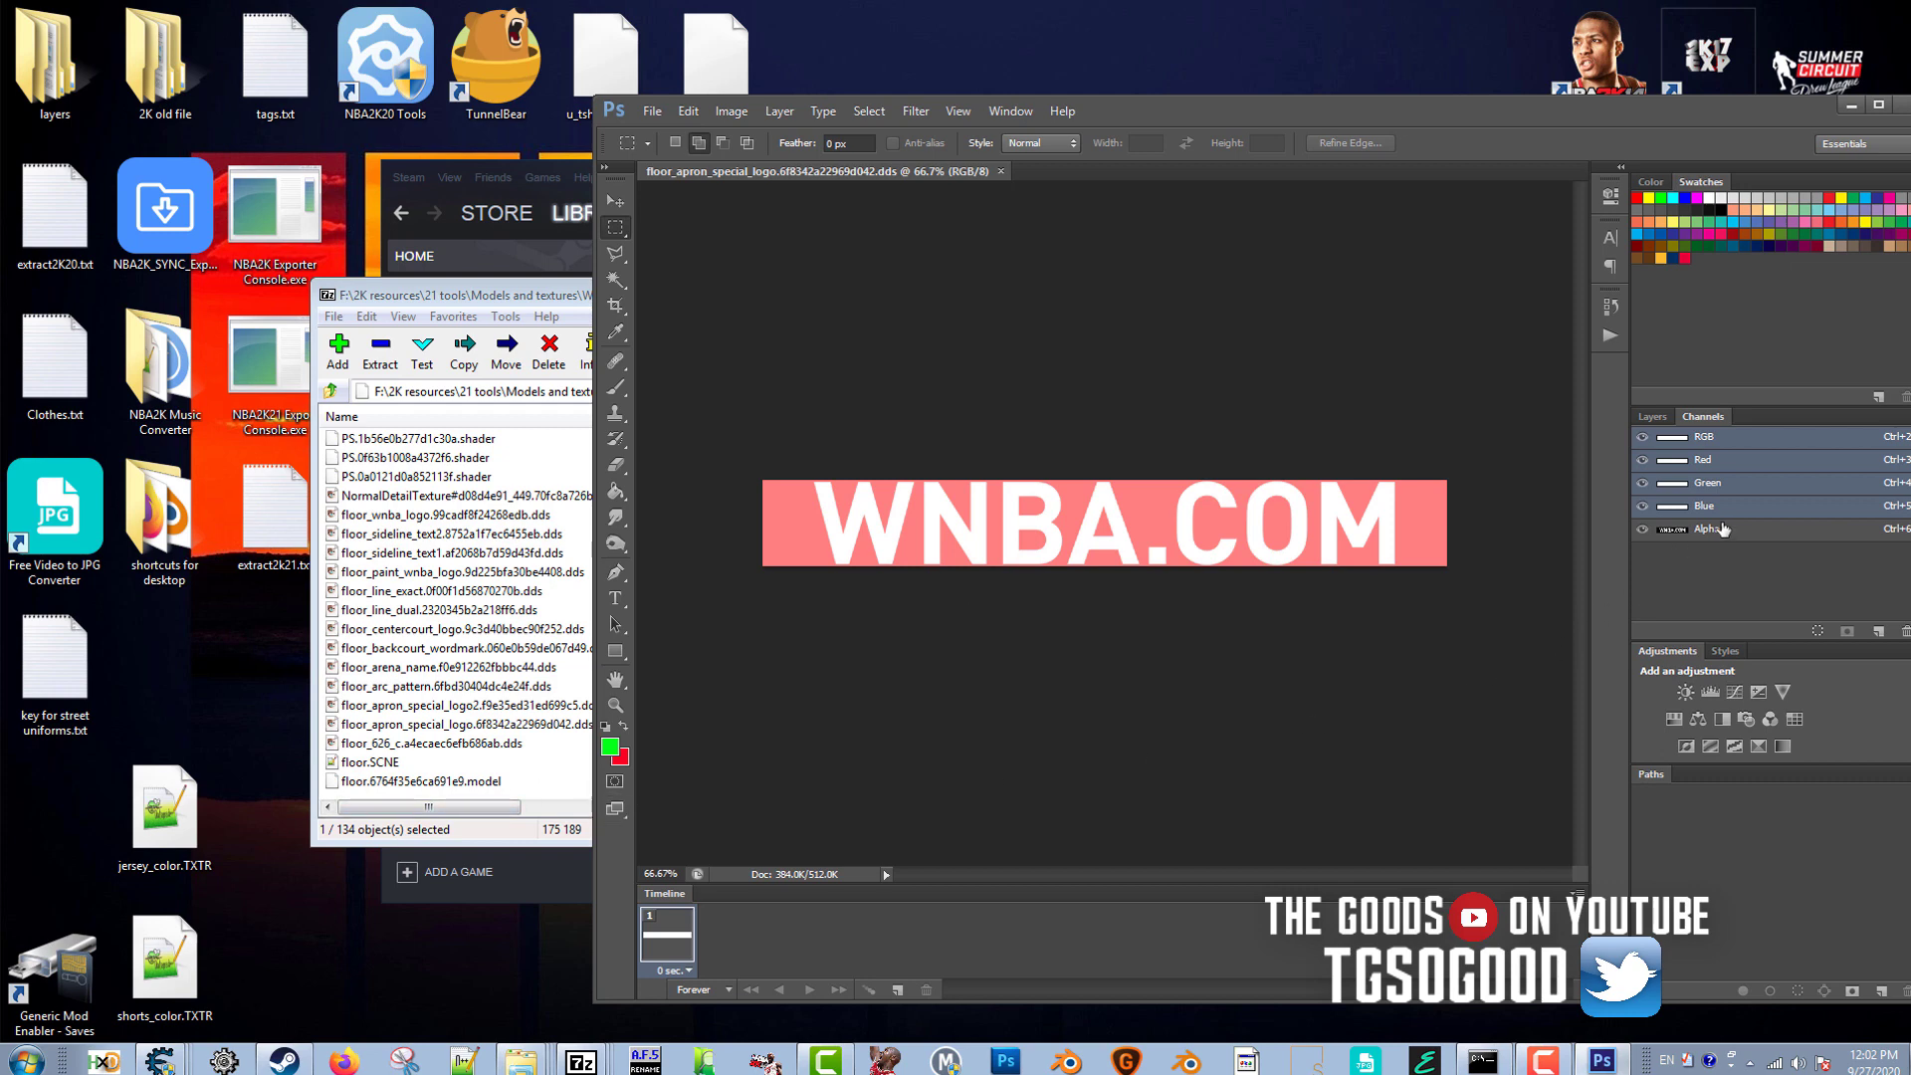
pyautogui.click(1001, 171)
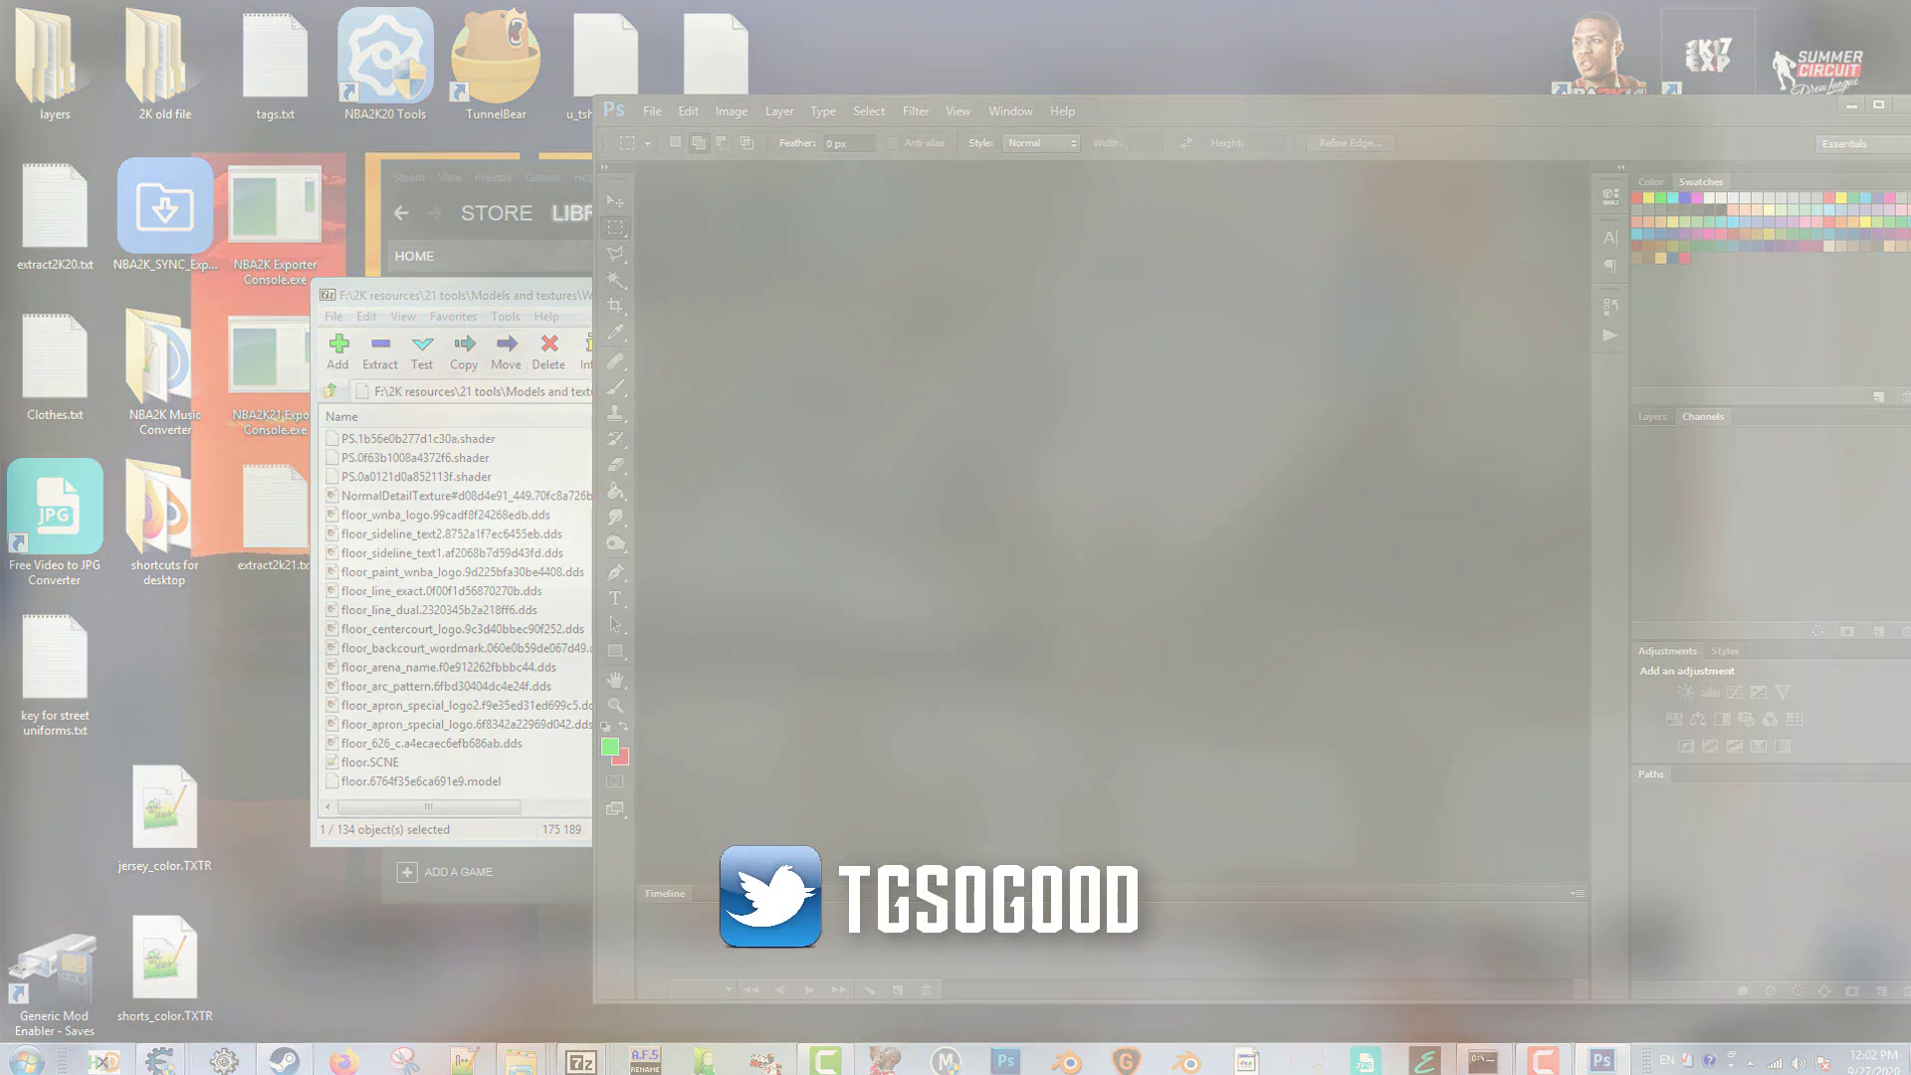
pyautogui.moveTo(520, 1062)
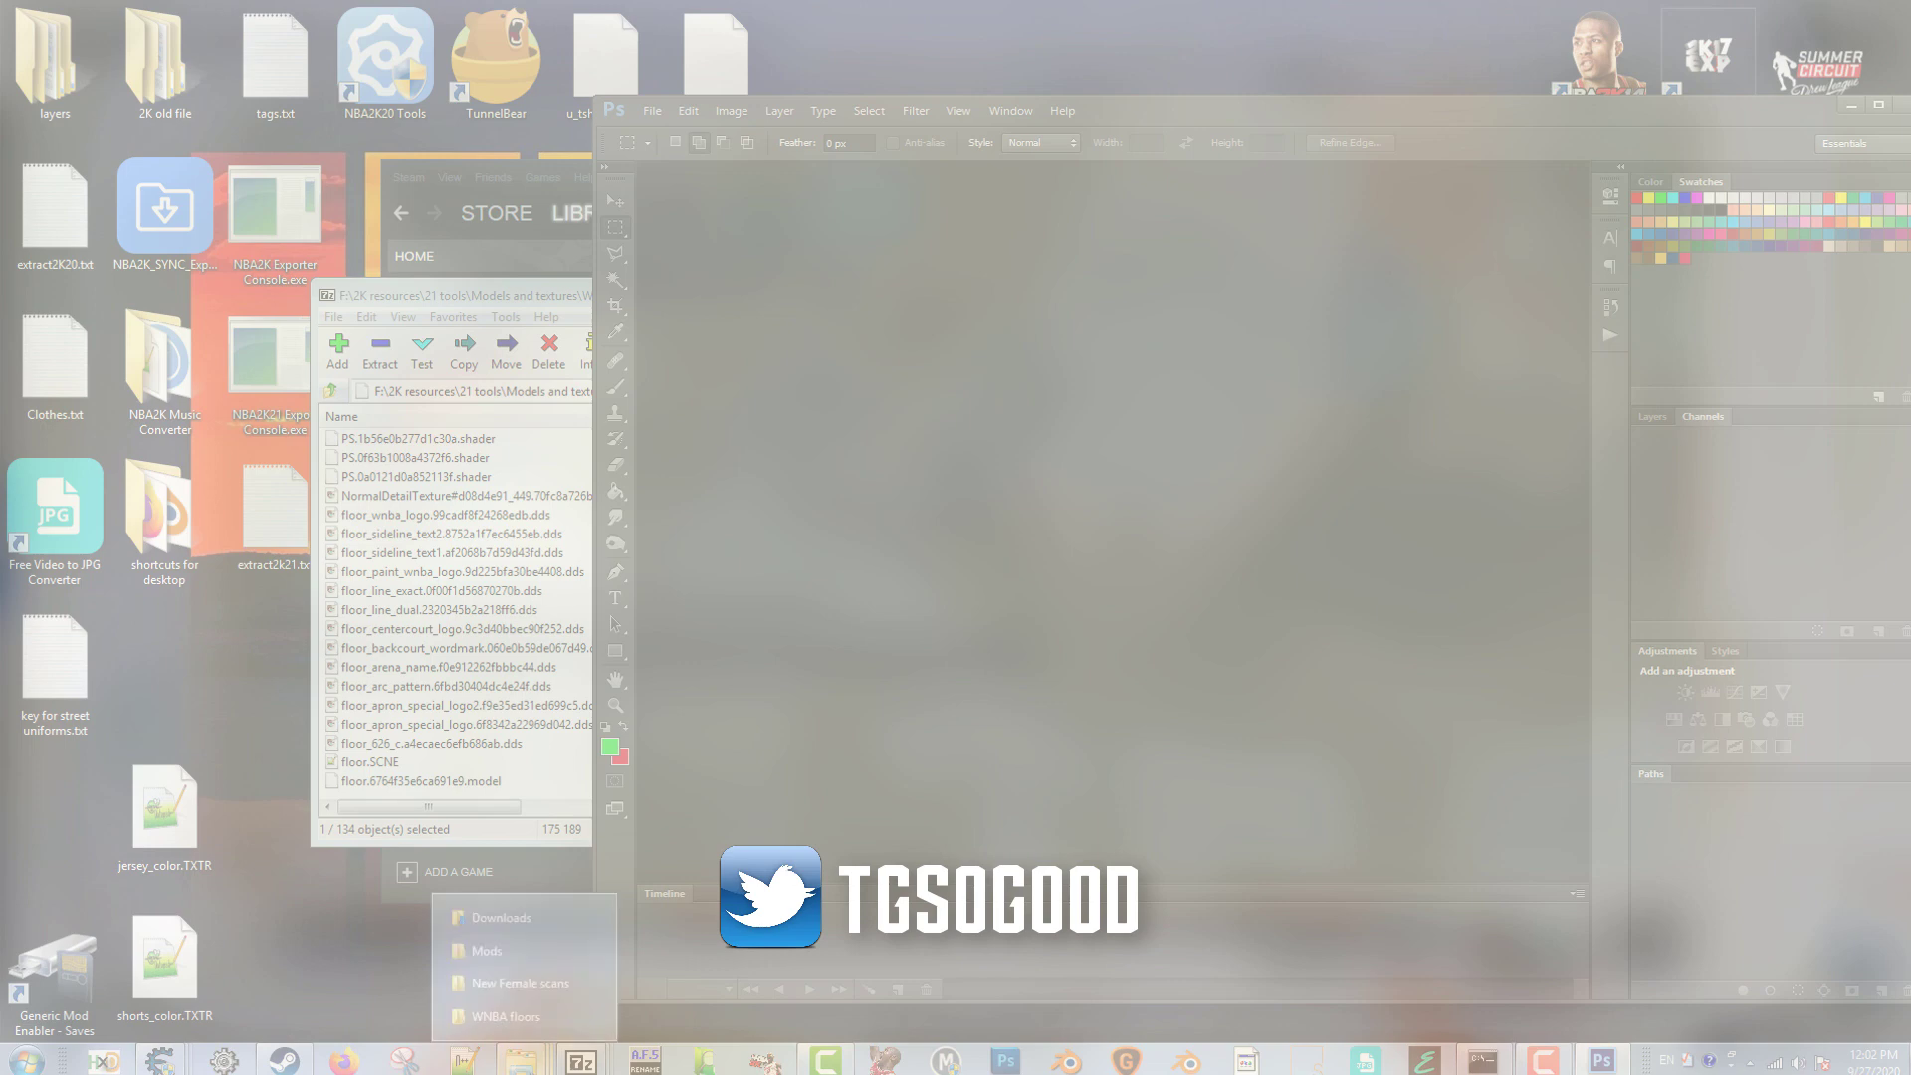